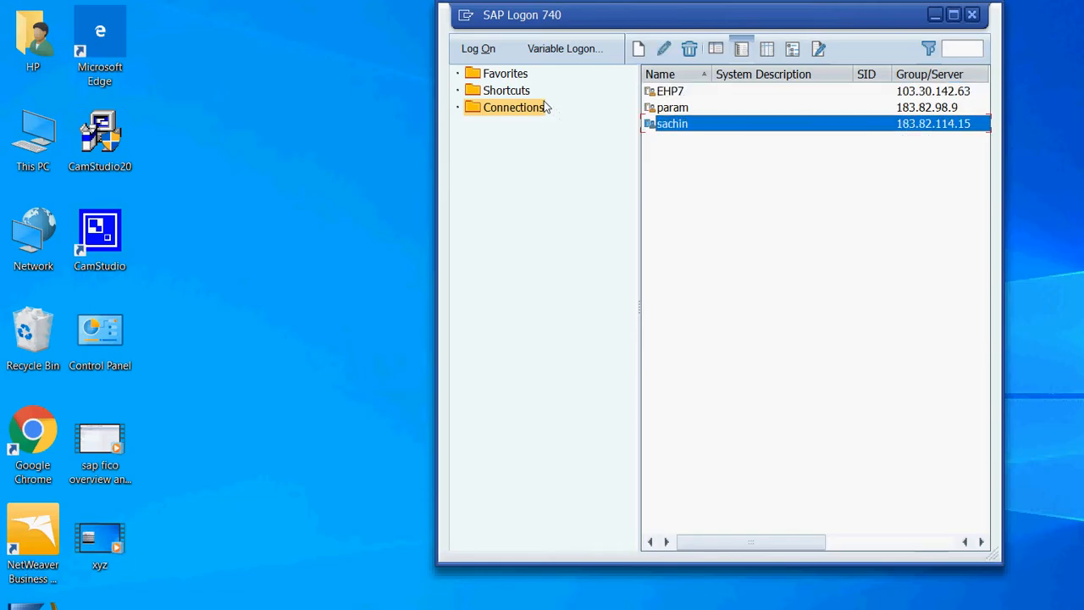
Log on to the selected SAP connection in client 800 with the first suggested user name and the account password.
key("Return")
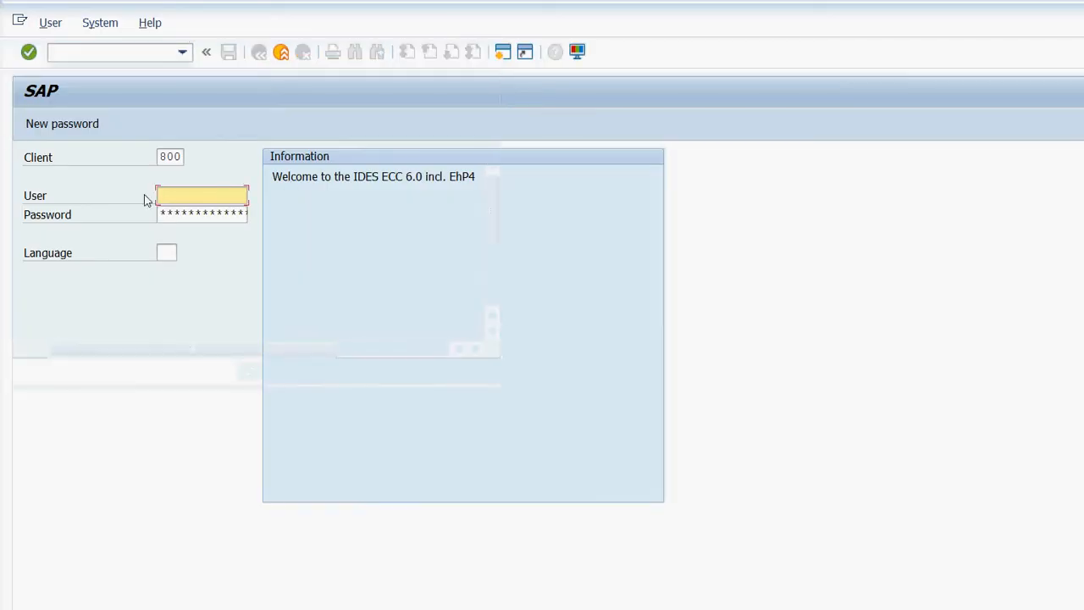
key("Down")
key("Down")
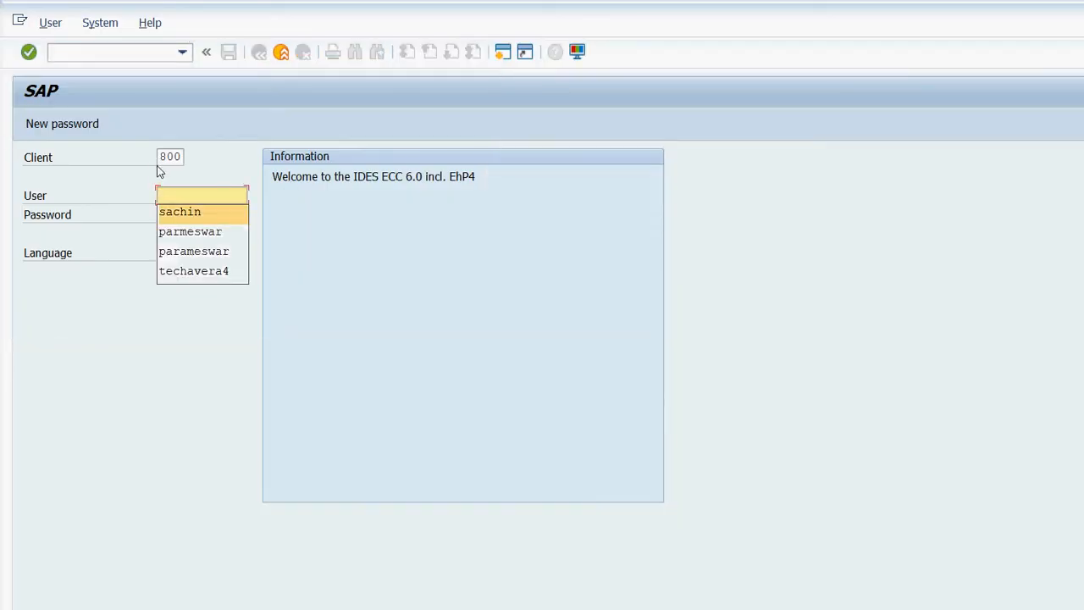
key("Return")
key("Tab")
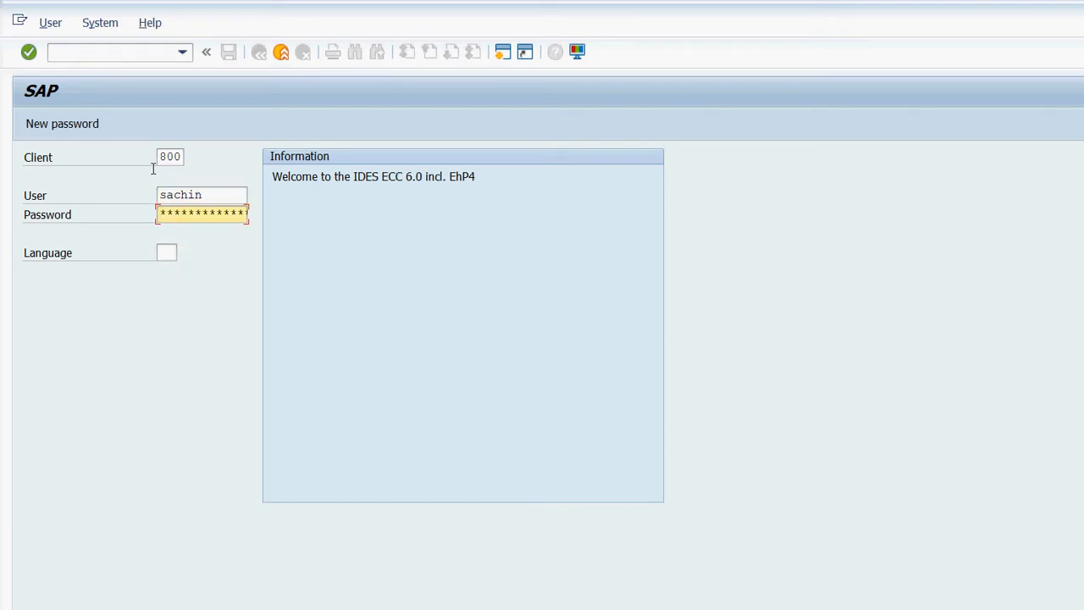
type("**")
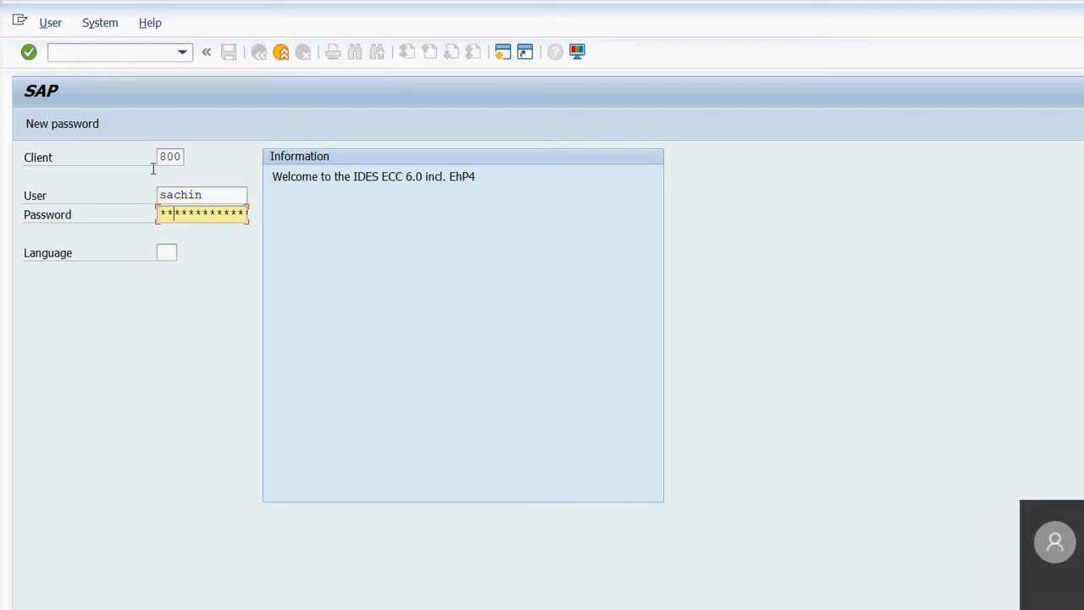
type("***")
key("Return")
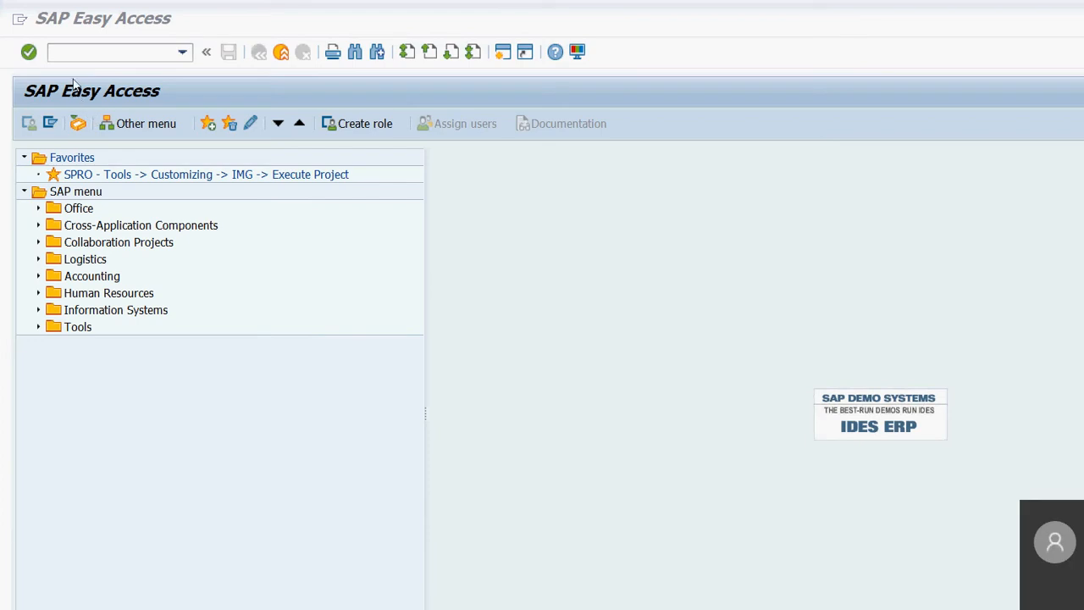
Run transaction spro and display the SAP Reference IMG.
left_click(81, 44)
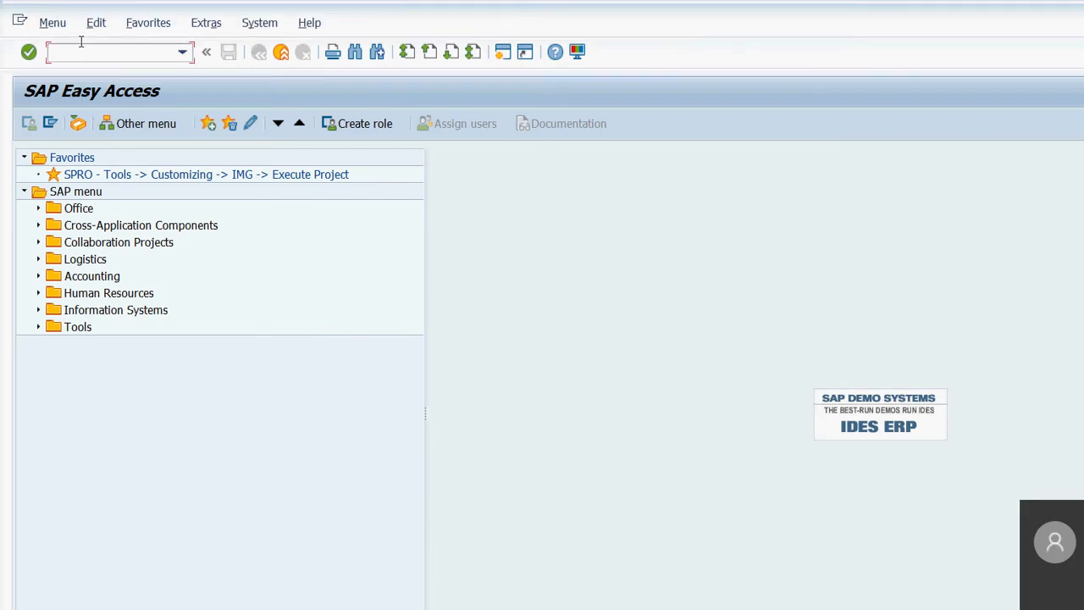
type("spro")
key("Return")
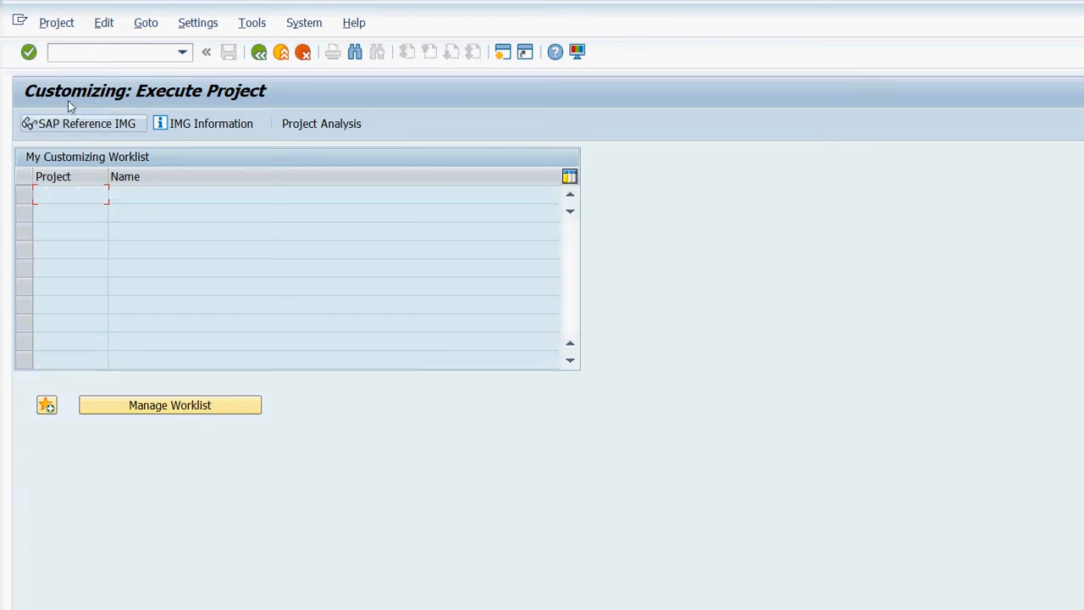
left_click(71, 119)
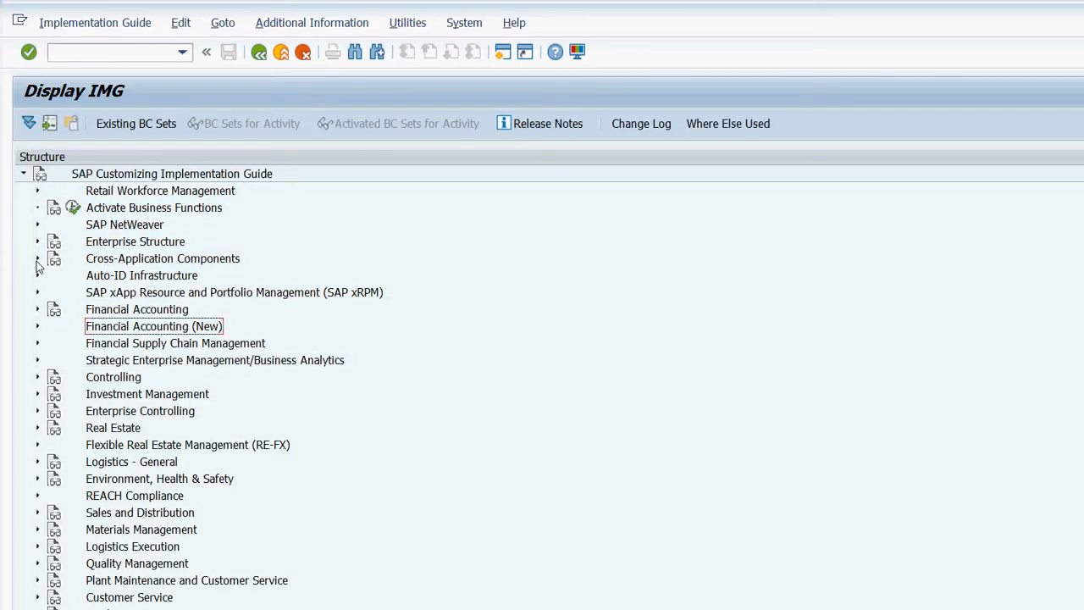
Expand the IMG through Financial Accounting (New), Financial Accounting Global Settings (New) and Tax on Sales/Purchases down to the Basic Settings activities.
left_click(38, 326)
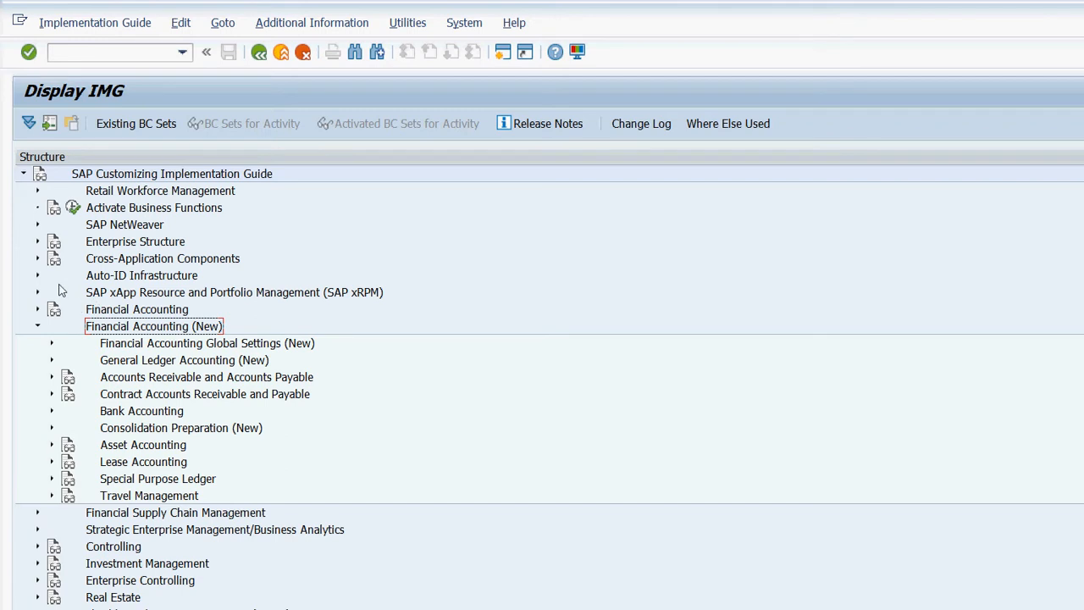
left_click(51, 343)
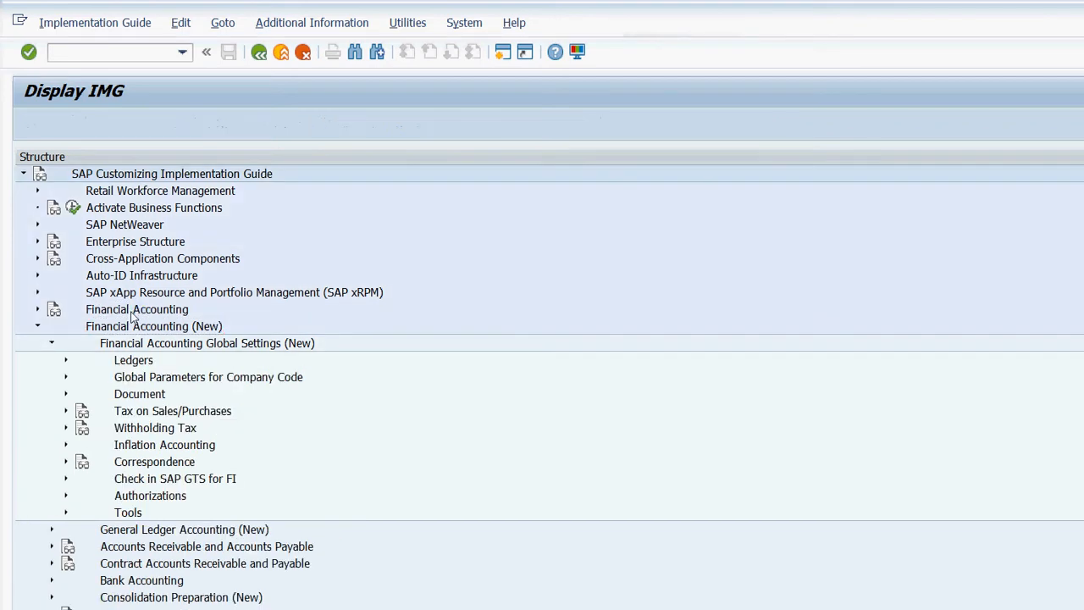
key("t")
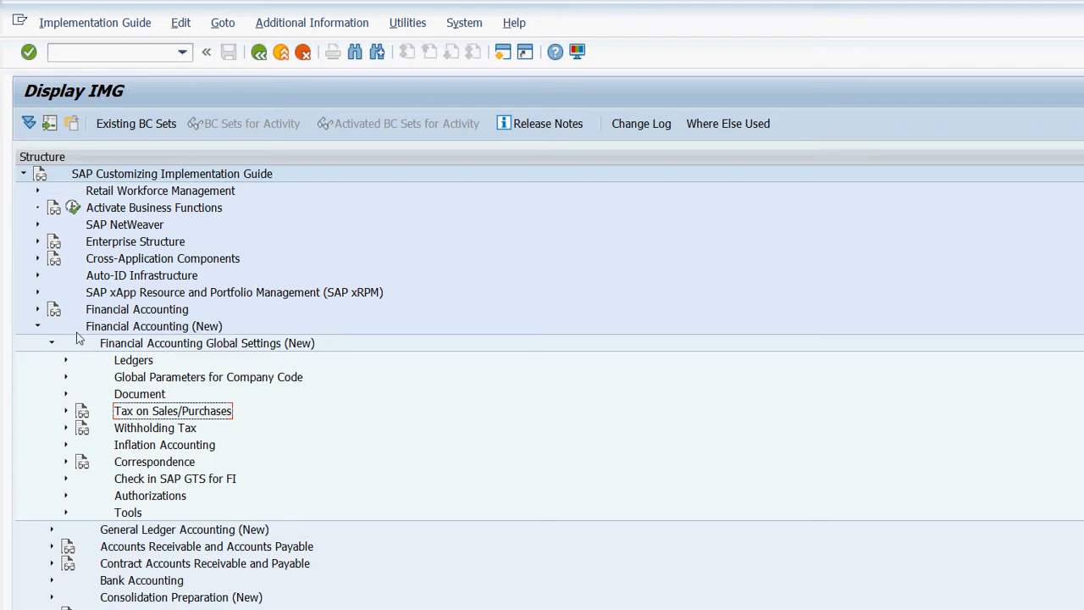
key("Right")
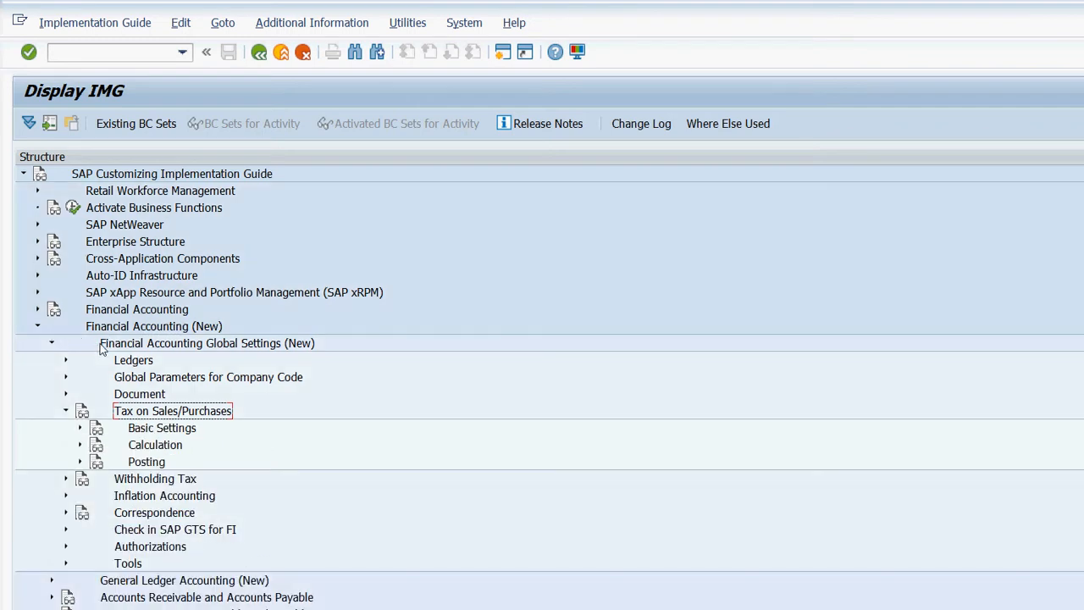
key("Down")
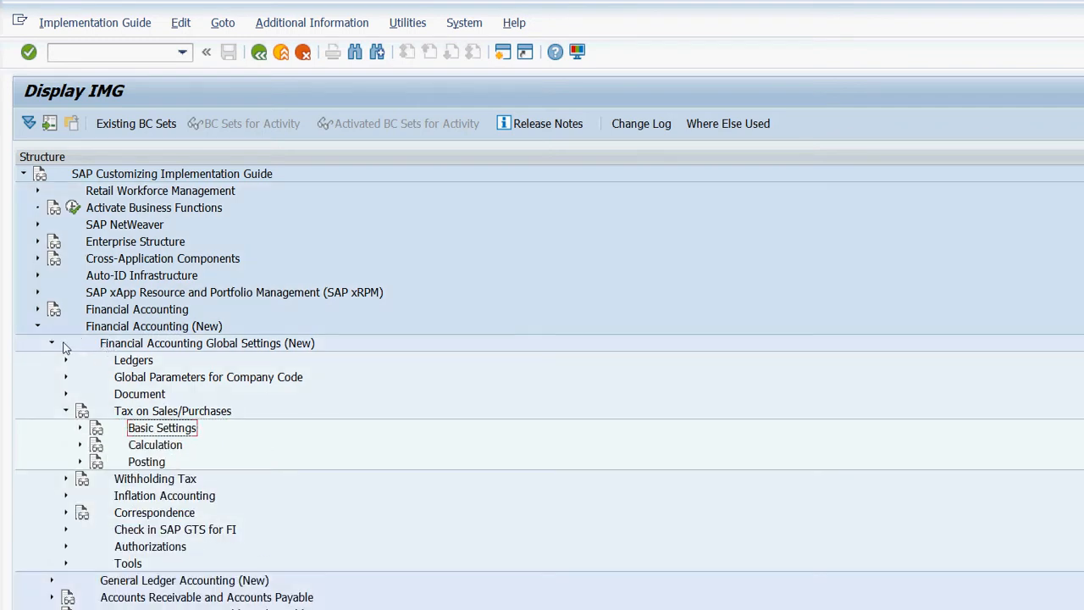
key("Right")
key("Down")
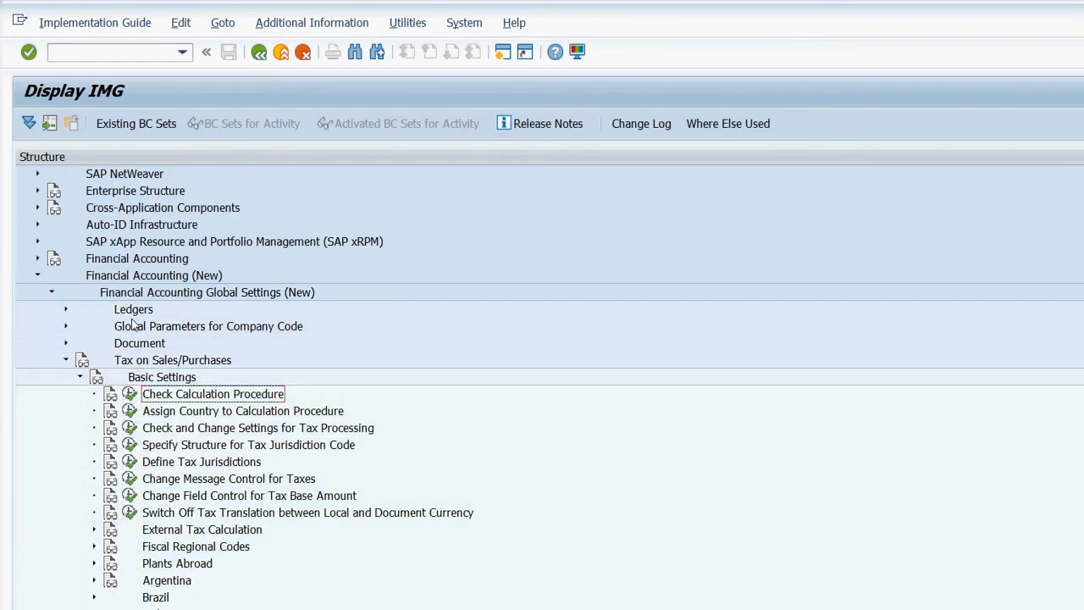
Execute Check Calculation Procedure and choose its Define Condition Types activity.
left_click(129, 394)
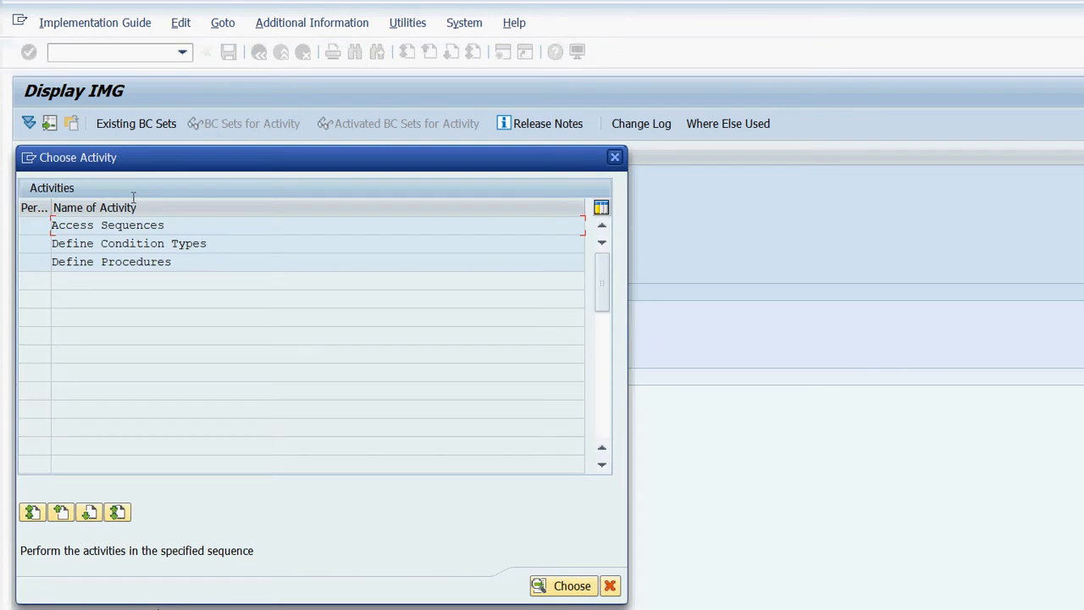
key("Down")
key("Return")
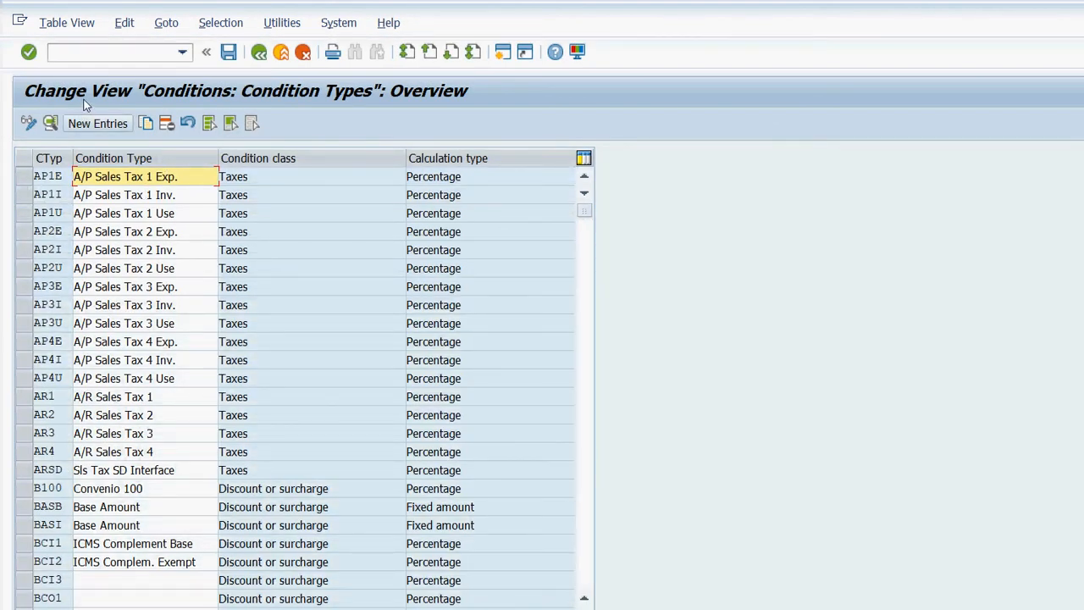
Create a new condition type scgt with access sequence mwst, describing it with the owner's first name followed by "CGST Input".
left_click(107, 123)
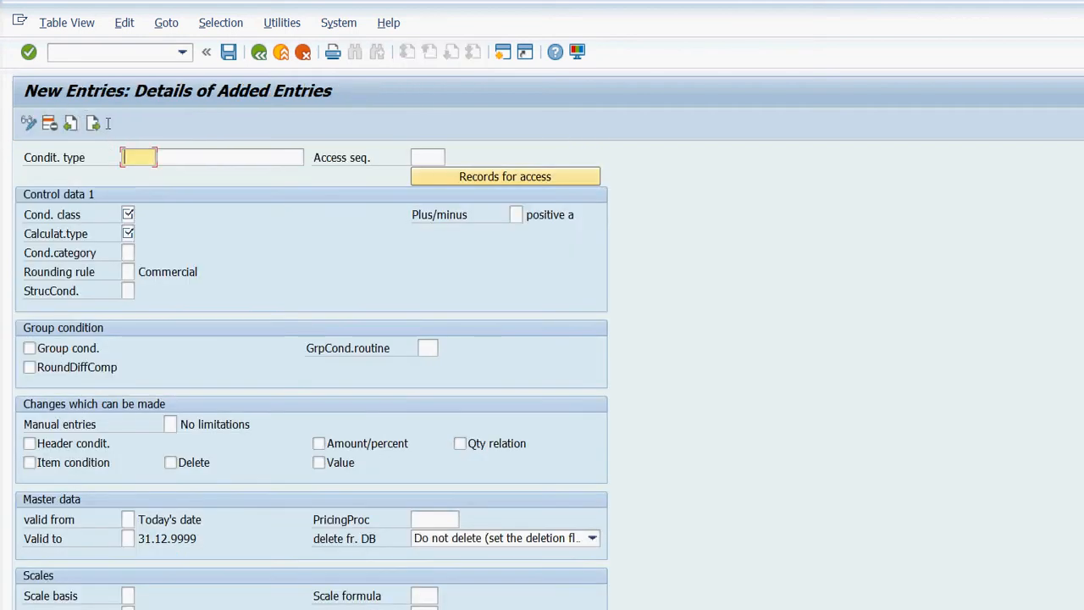
type("ss")
type("cgt")
key("Tab")
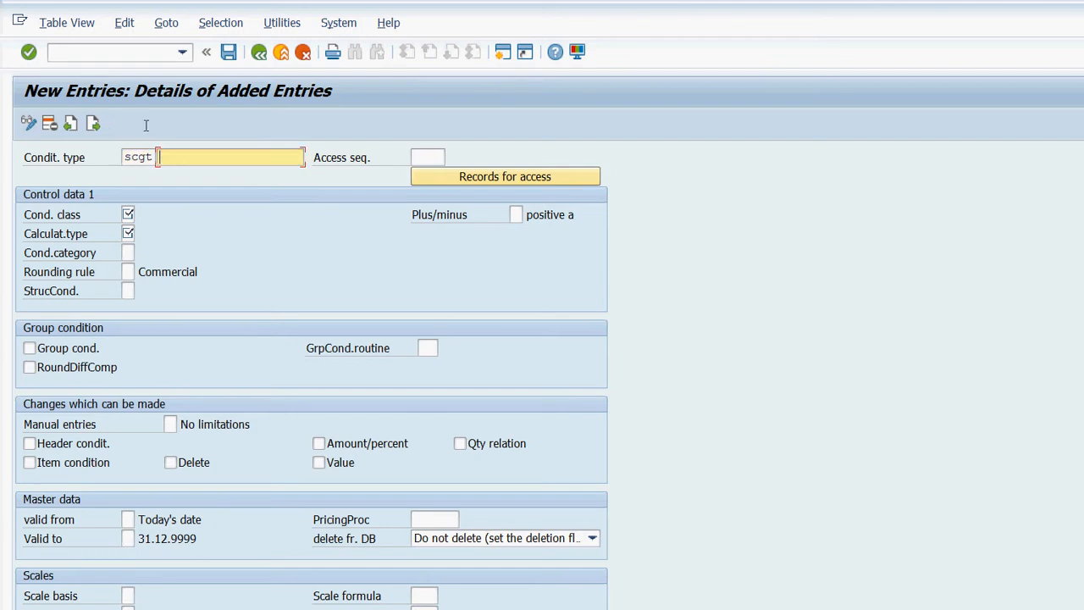
type("sach")
type("in CGST Input")
key("Tab")
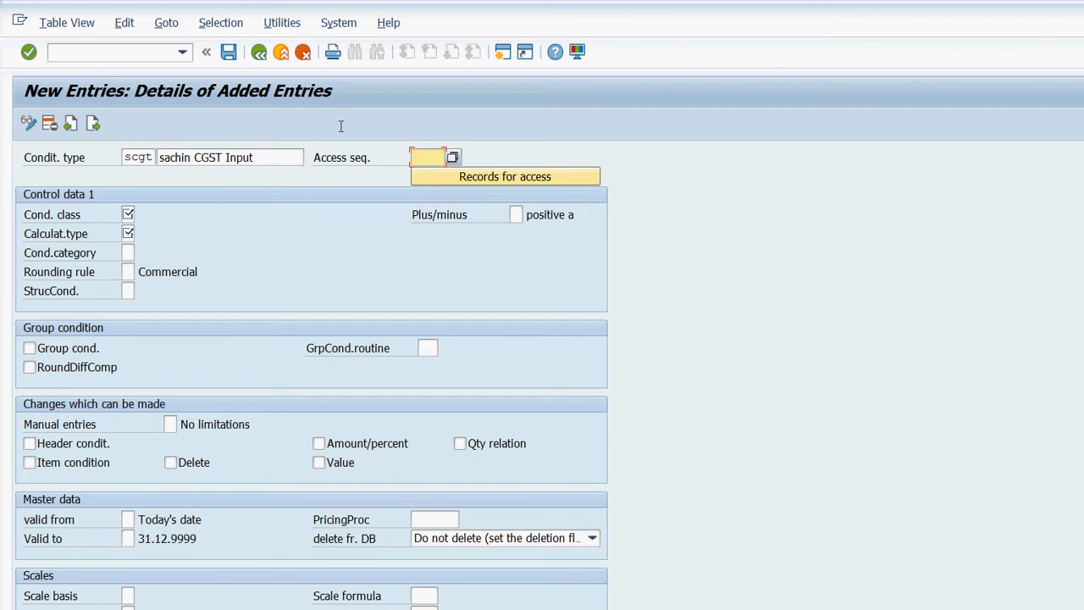
type("mwst")
key("Tab")
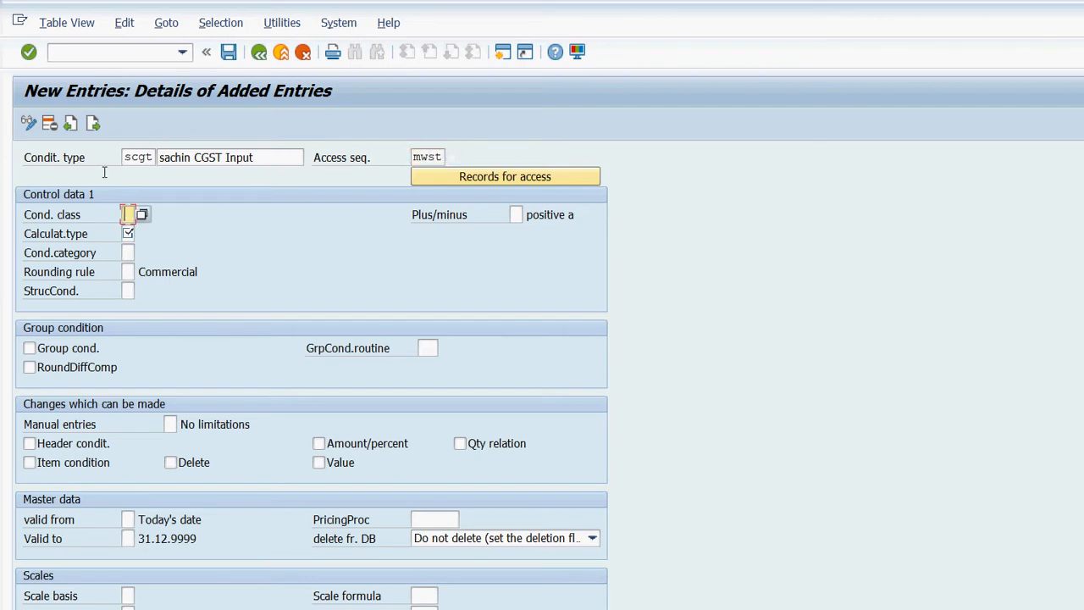
Set the condition class to D (Taxes), the calculation type to A (Percentage) and the condition category to D (Tax).
key("F4")
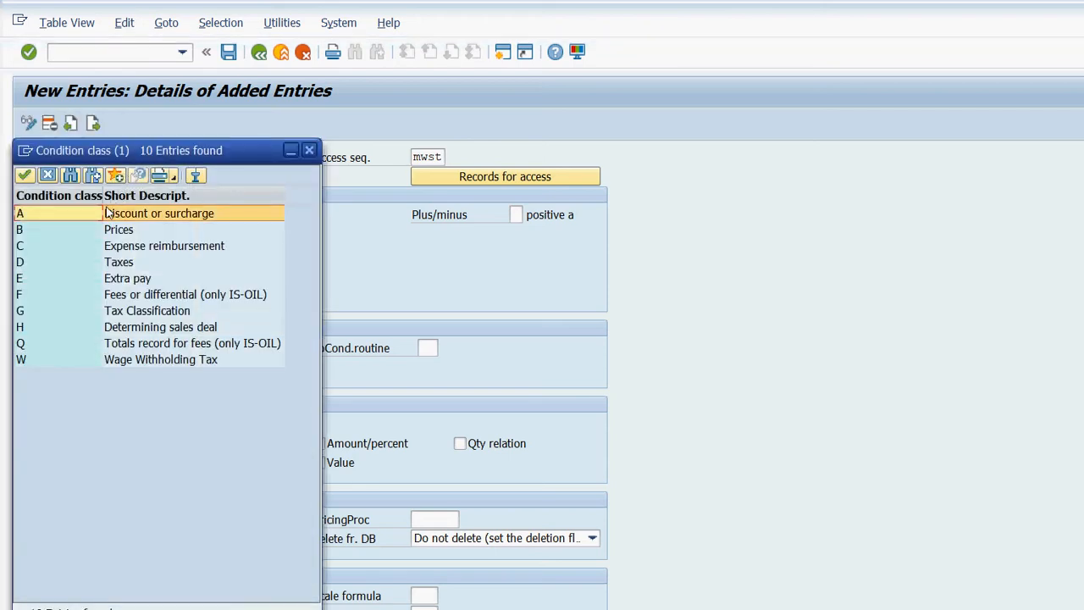
left_click(119, 261)
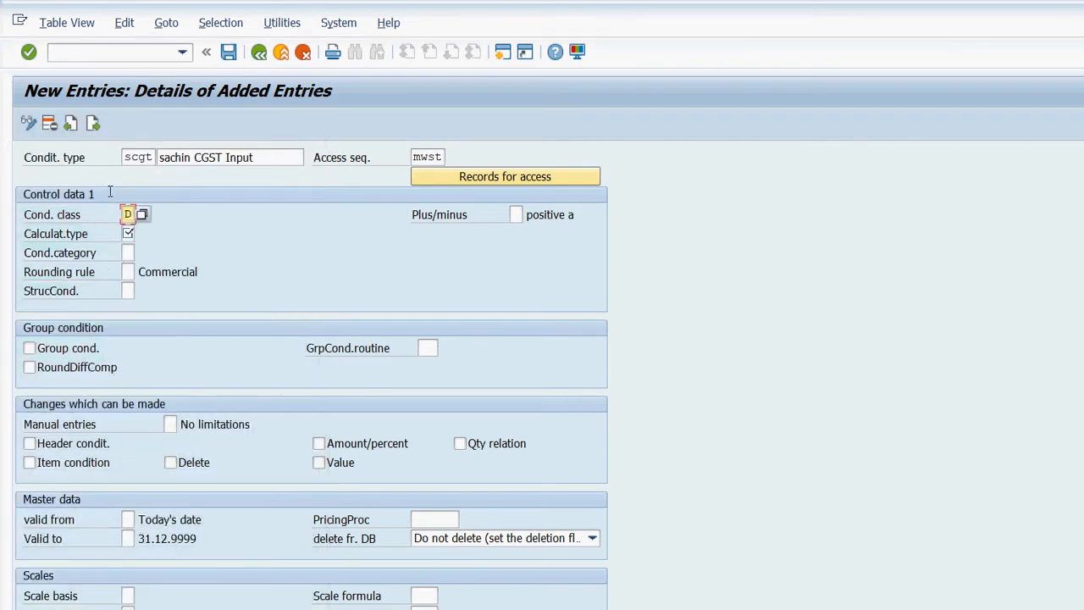
key("Down")
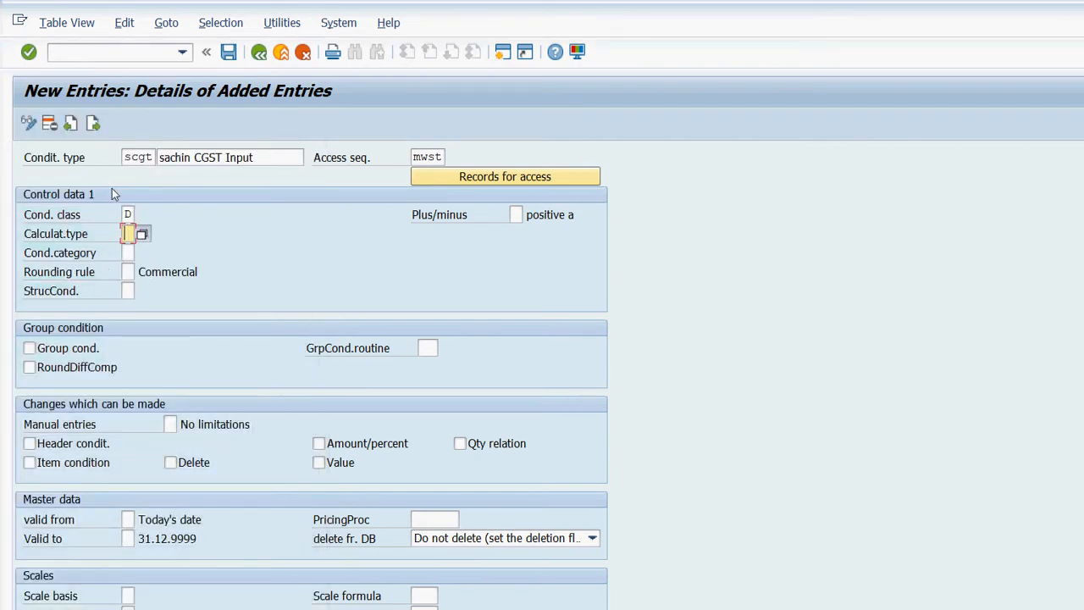
key("F4")
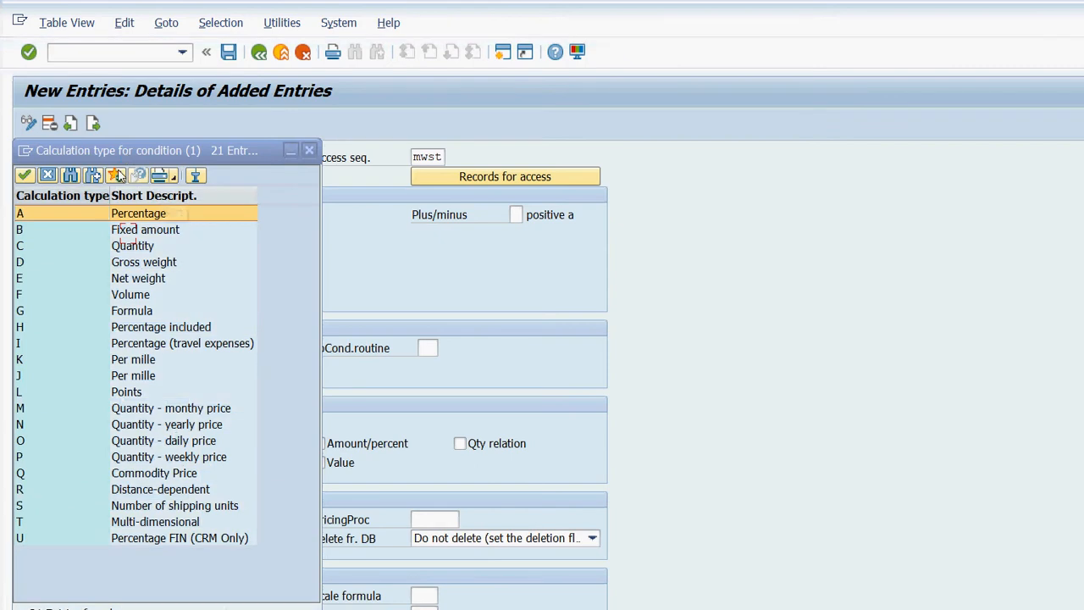
key("Return")
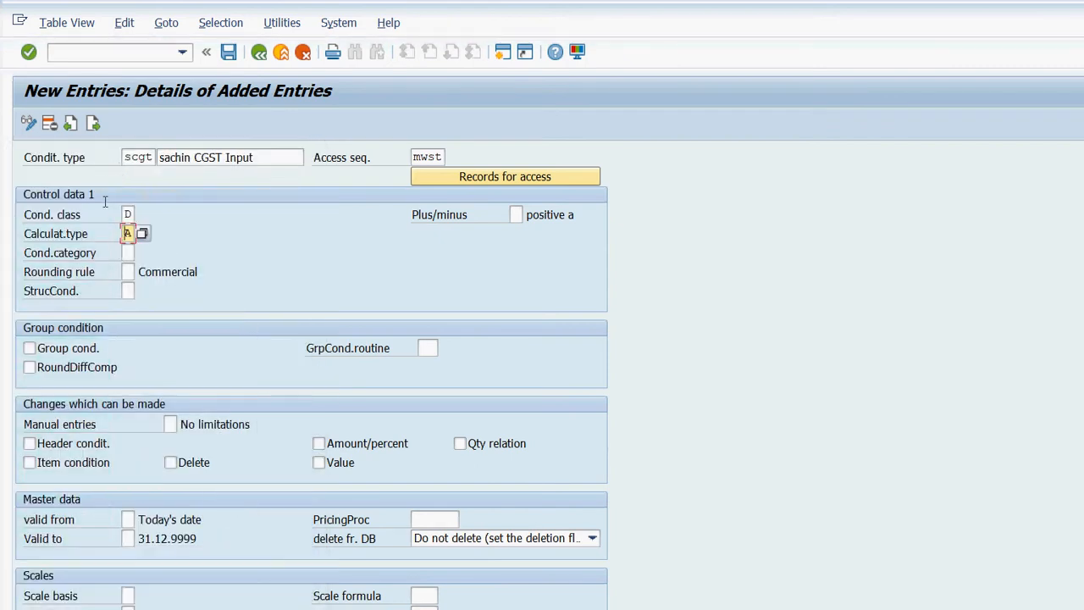
key("Down")
left_click(141, 253)
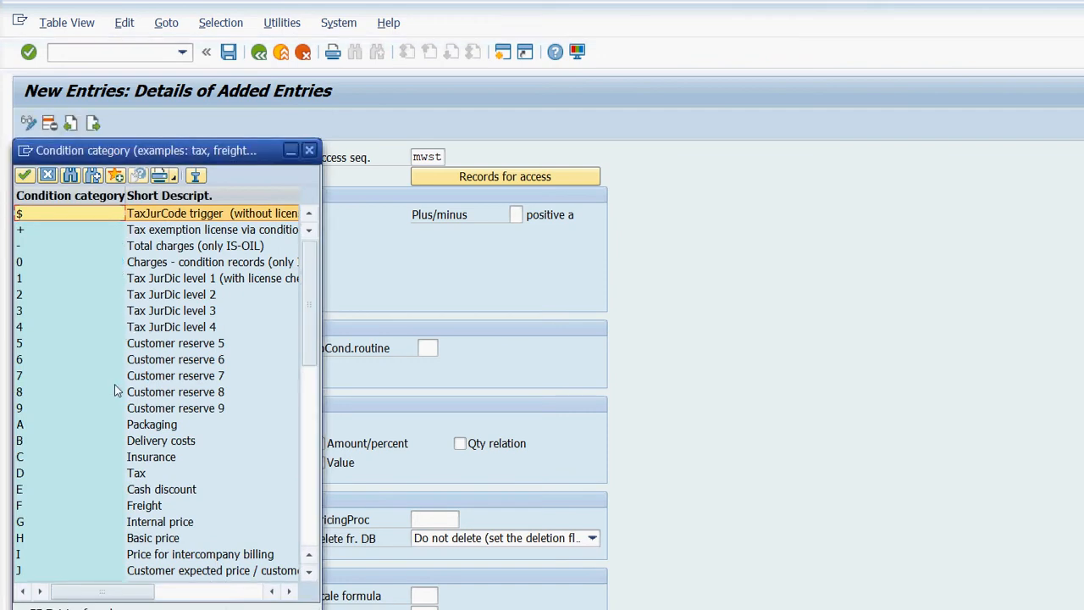
double_click(140, 472)
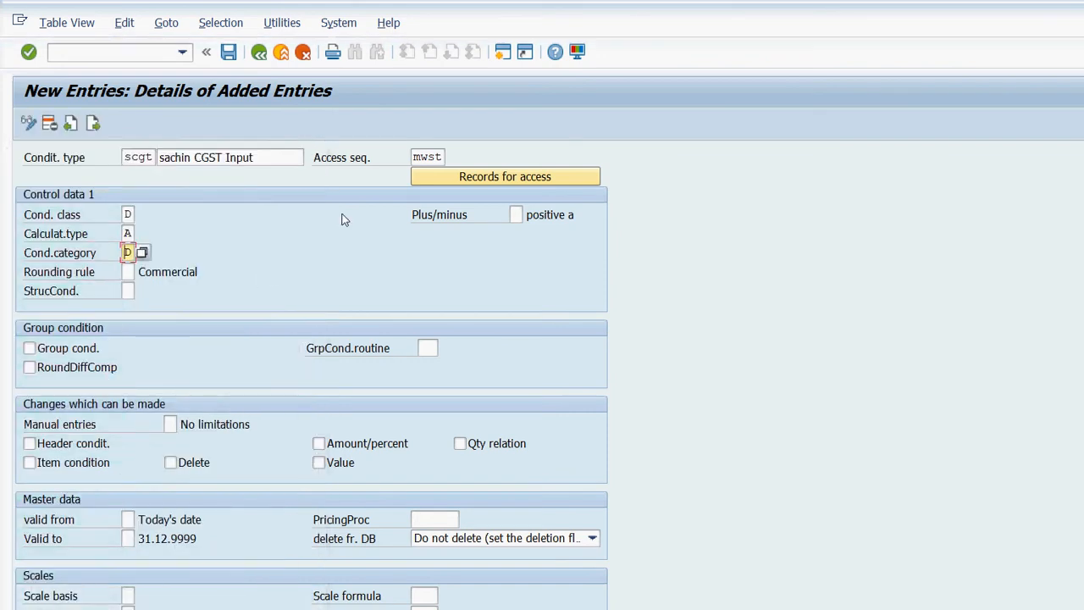
Look through the plus/minus sign options for the condition amount and choose the blank entry, positive and negative.
key("Tab")
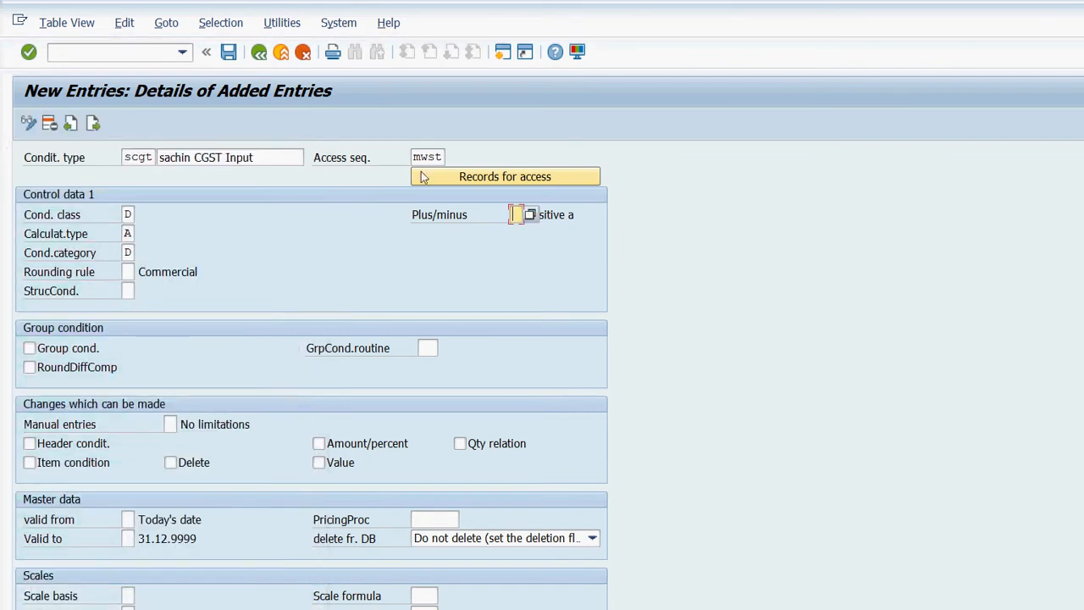
key("Return")
key("F4")
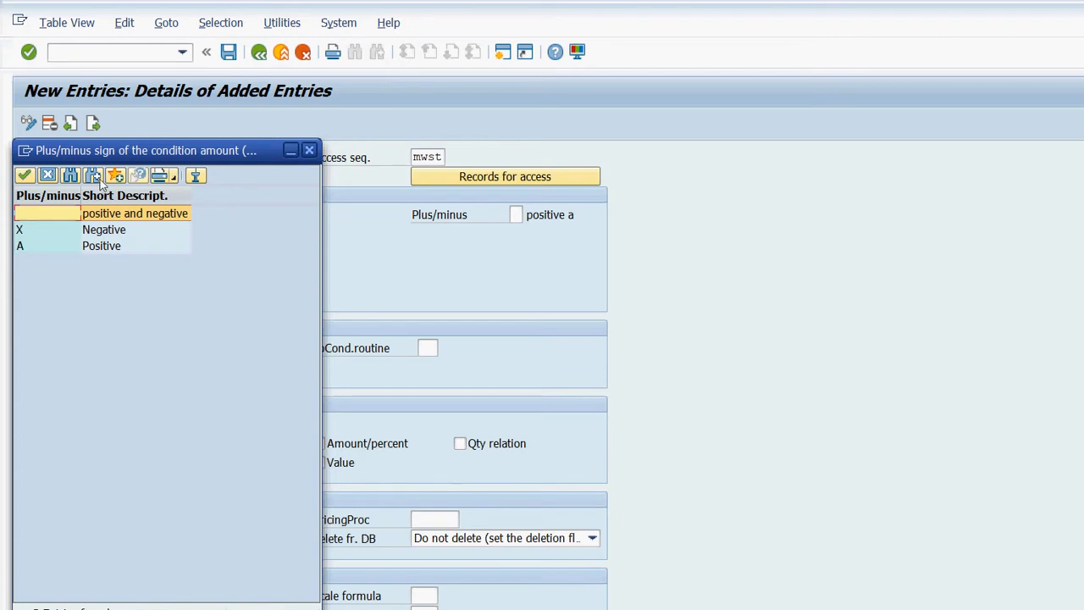
key("Down")
key("Down")
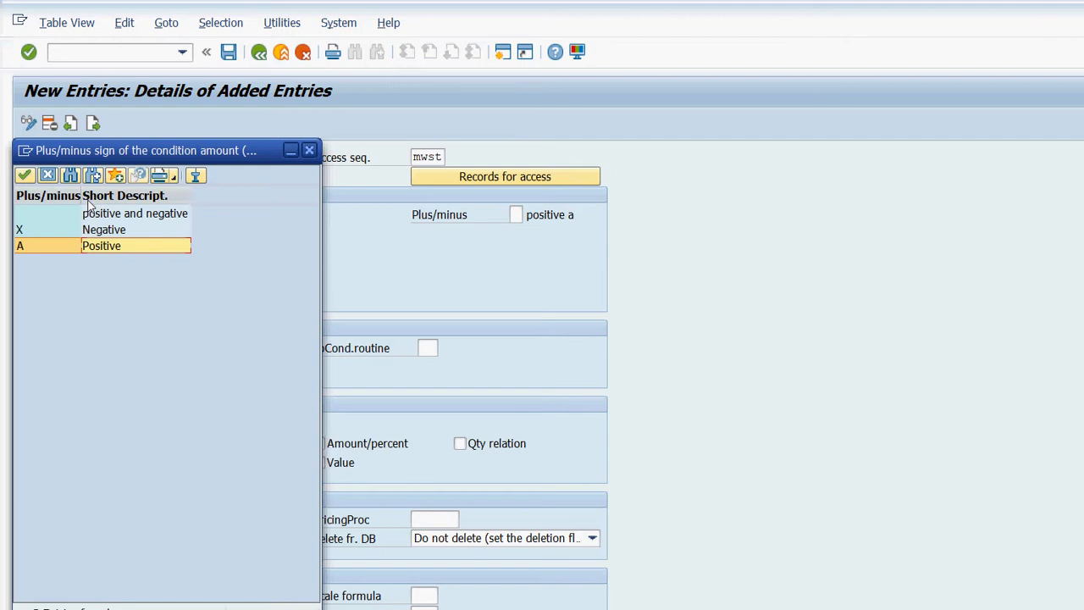
key("Up")
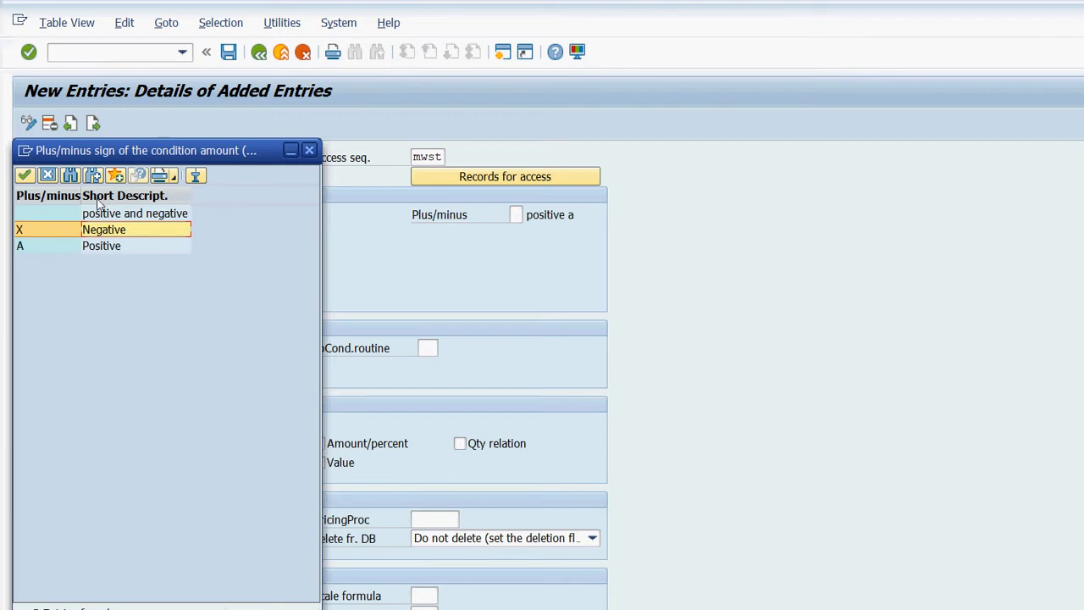
key("Down")
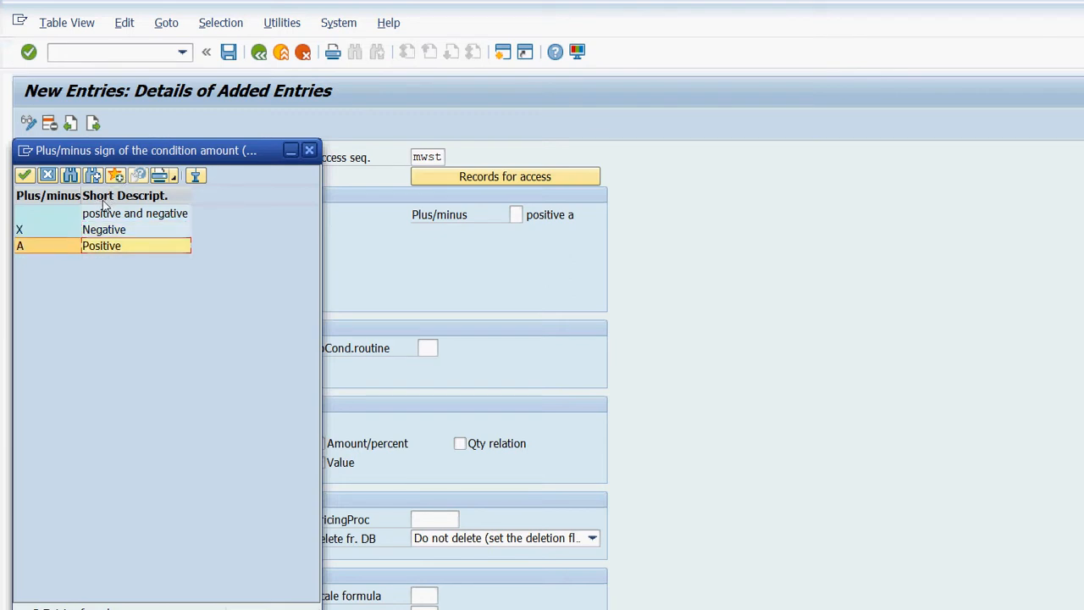
key("Return")
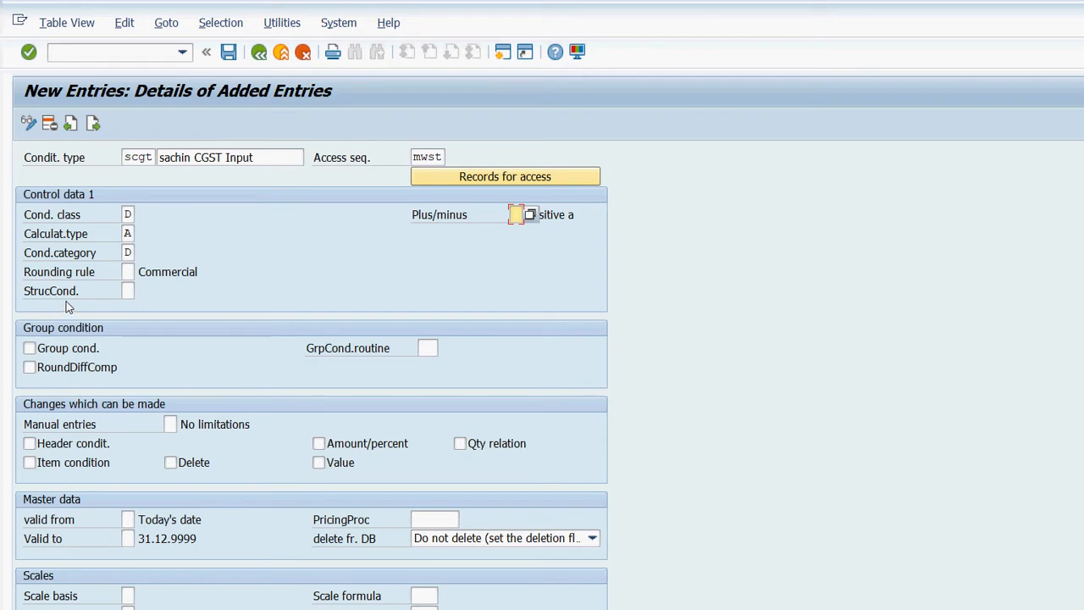
Allow changes for Header condit., Item condition, Delete, Amount/percent, Value and Qty relation on the condition type.
left_click(30, 444)
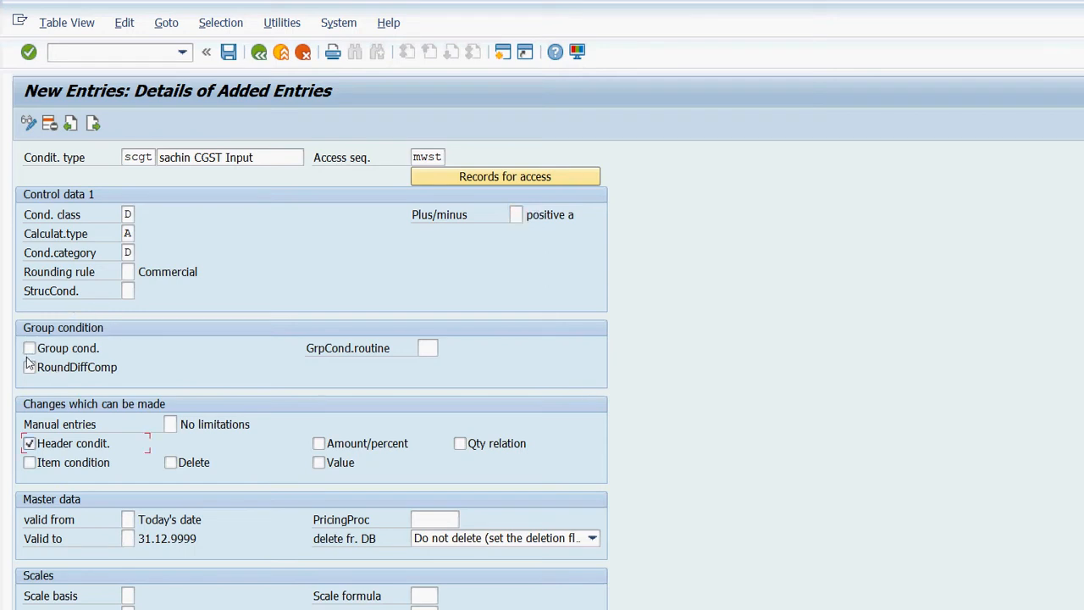
left_click(30, 463)
left_click(171, 463)
key("Tab")
left_click(319, 443)
key("Tab")
key("space")
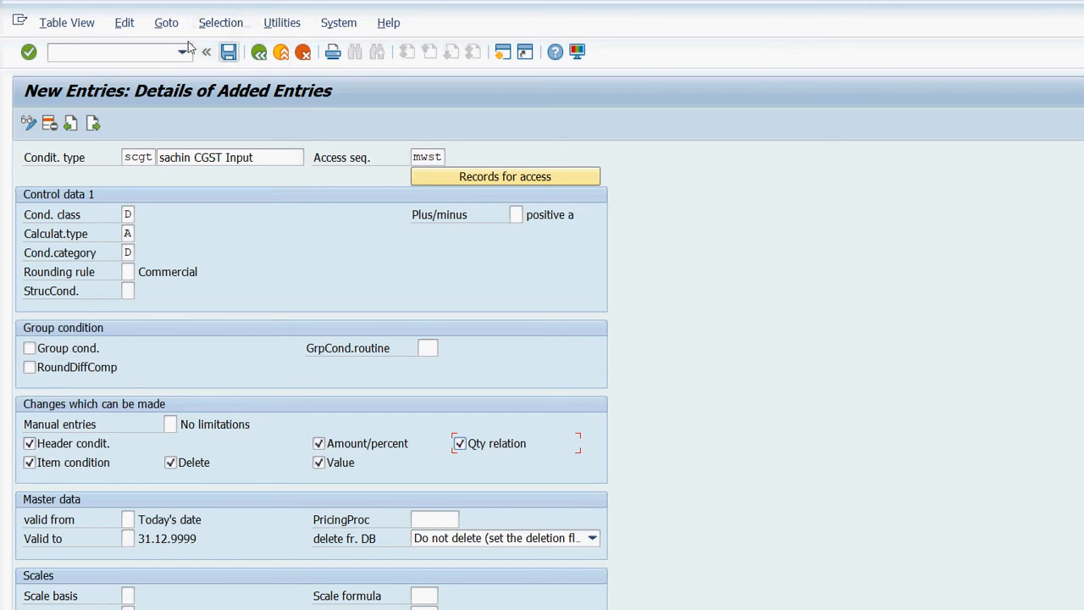
Save the CGST input condition type, replacing its code with gcgt.
left_click(229, 52)
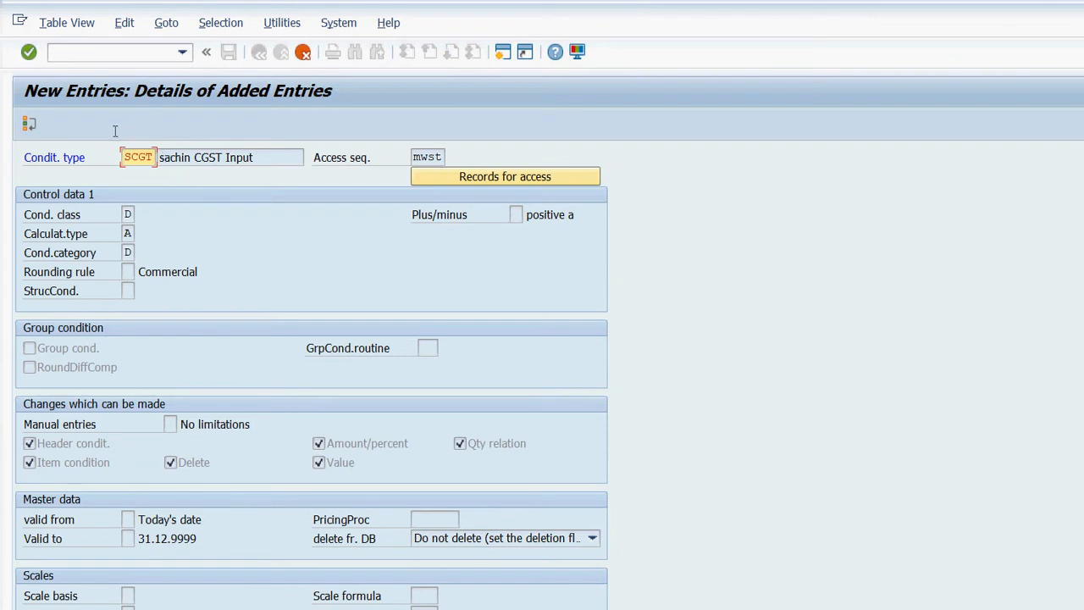
key("Delete")
type("g")
type("cgt")
key("Return")
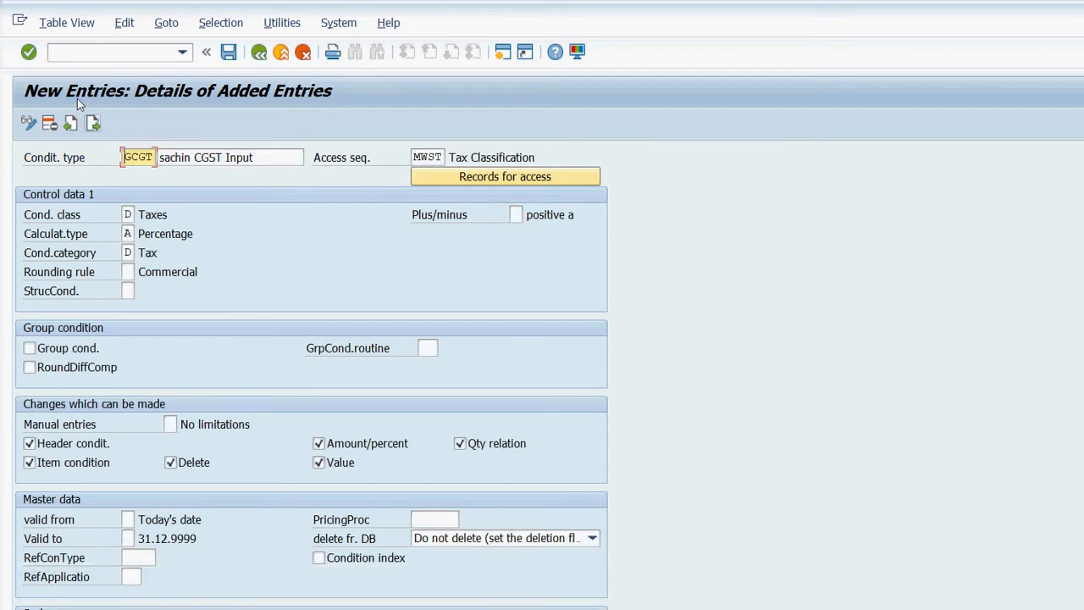
Add another condition type gsgt with access sequence mwst, describing it with the owner's first name followed by "SGST Input".
key("Return")
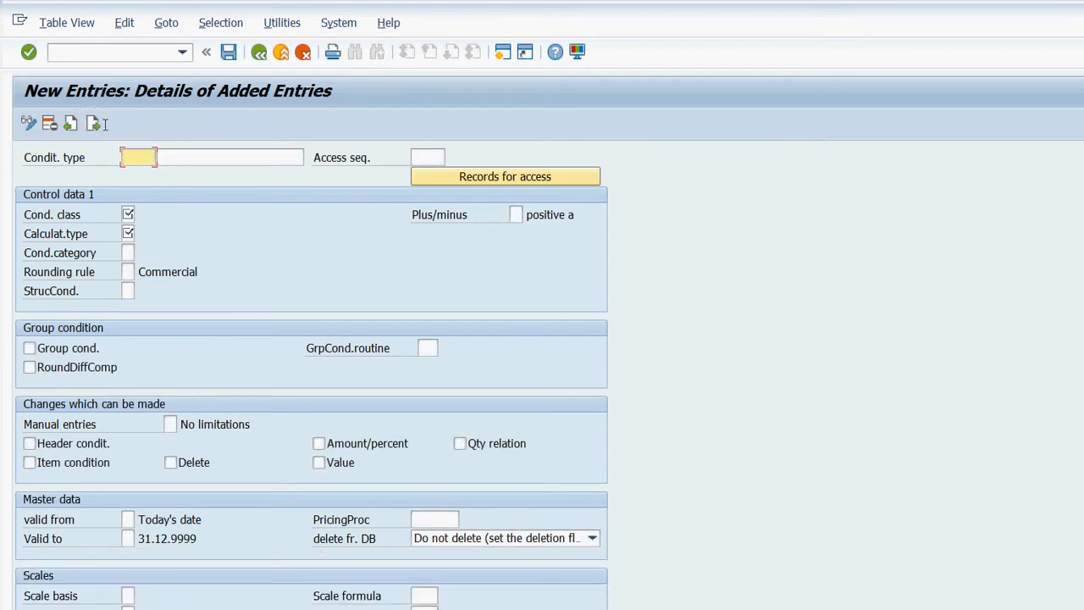
type("gsgt")
key("Tab")
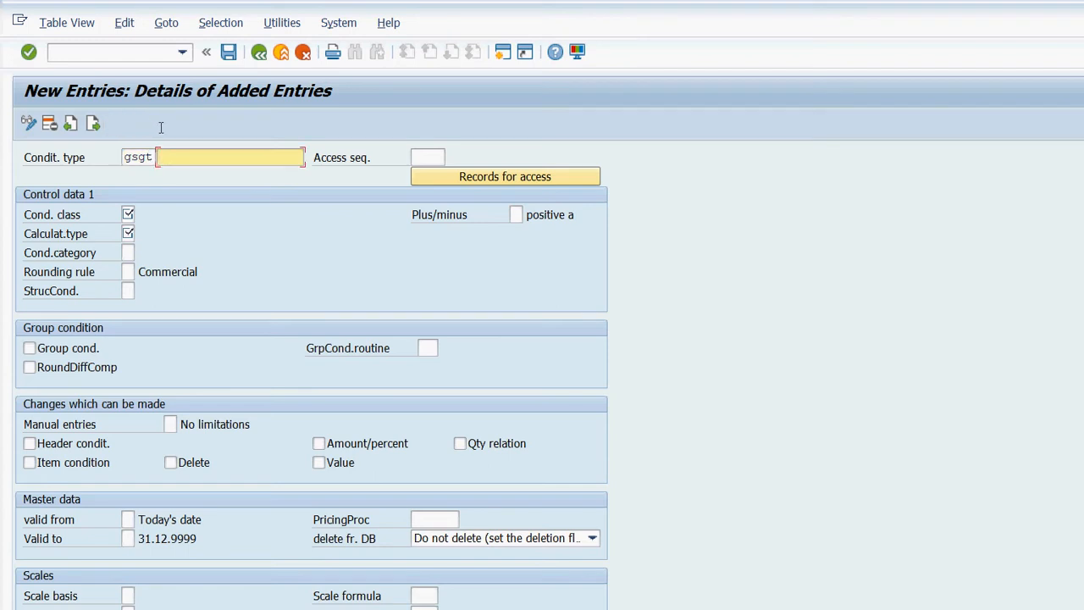
type("sacho")
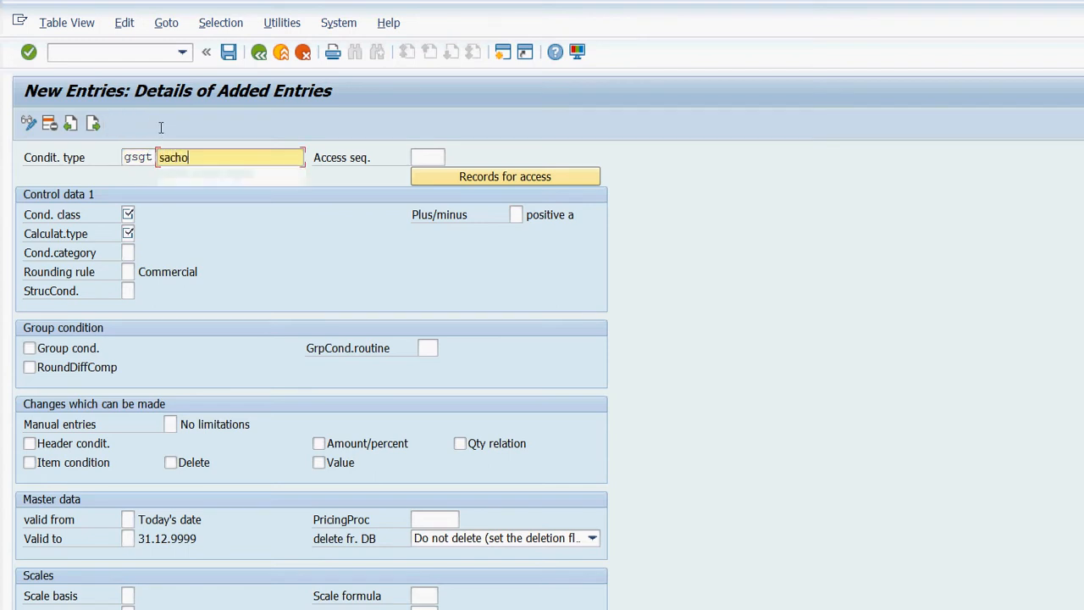
key("BackSpace")
type("in")
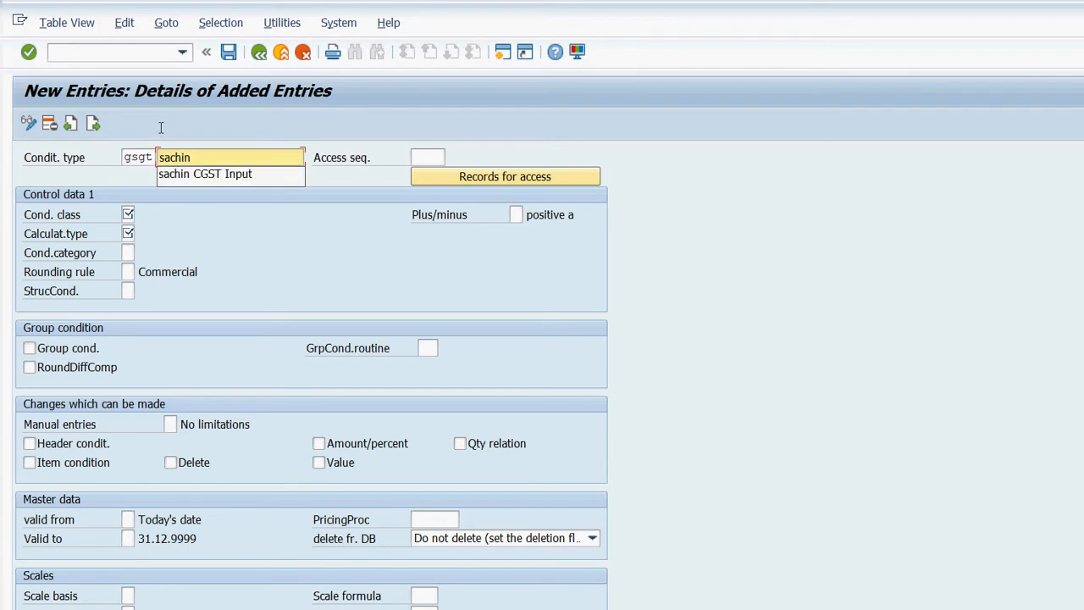
type(" Sgs")
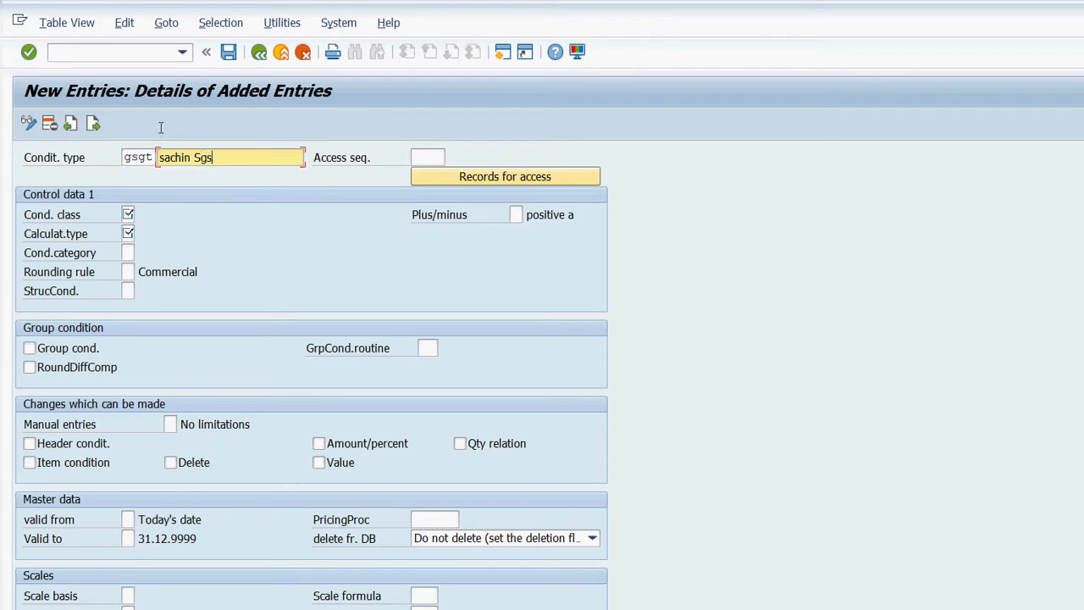
key("BackSpace")
type("GST Input")
key("Tab")
type("mwst")
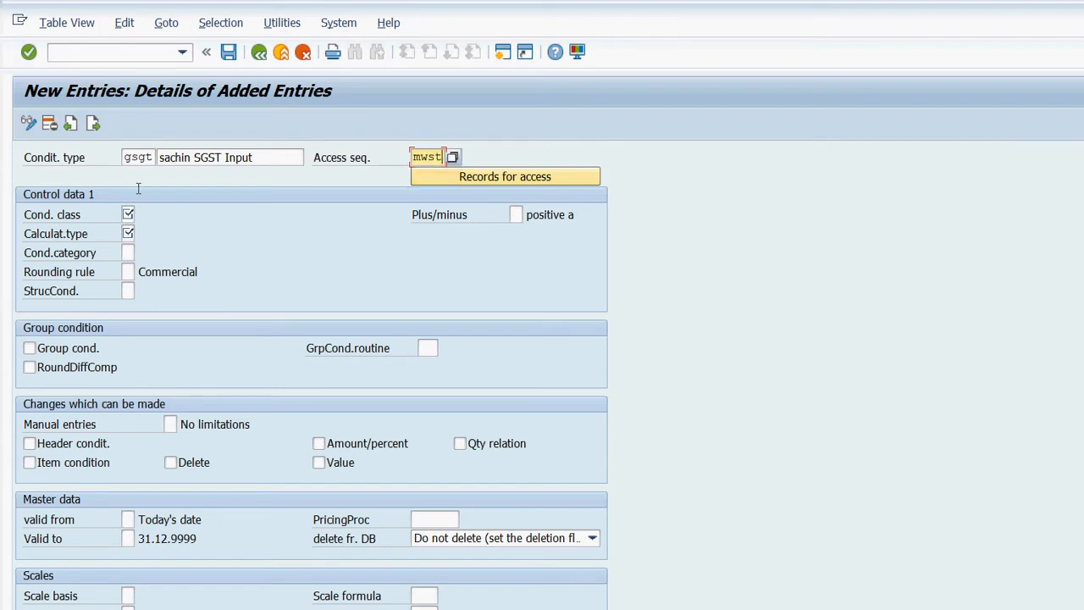
Set the SGST condition type's condition class to D, calculation type to A and condition category to D.
key("Tab")
type("d")
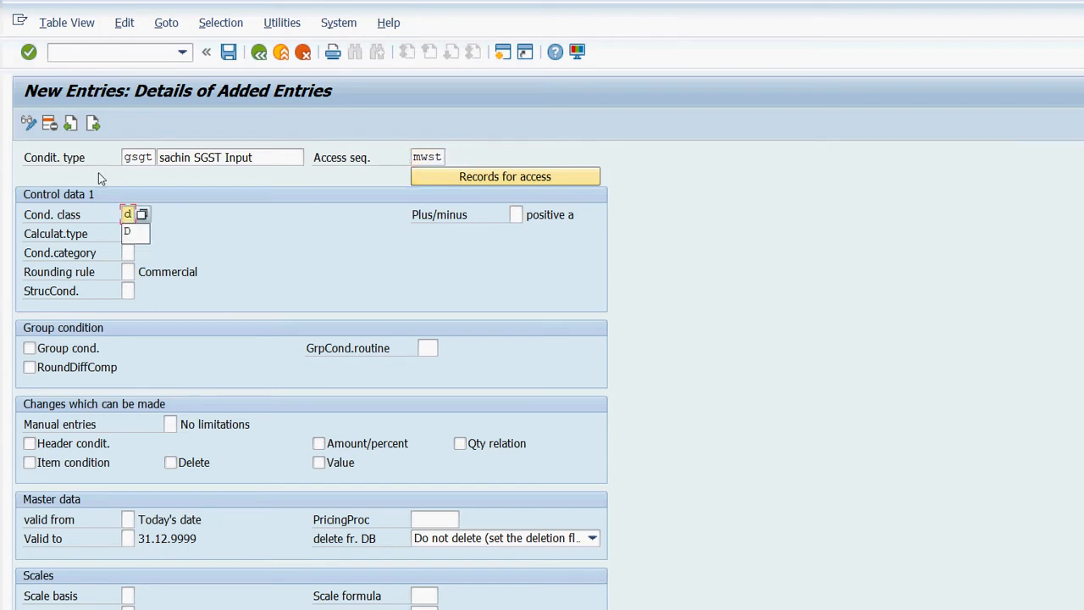
key("Down")
key("Return")
key("Tab")
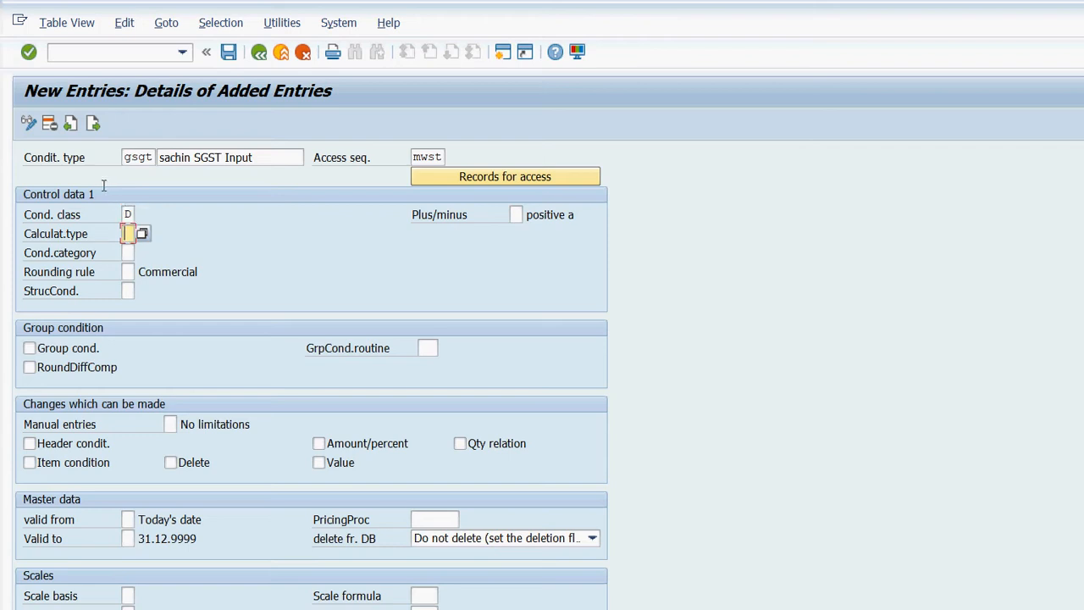
type("a")
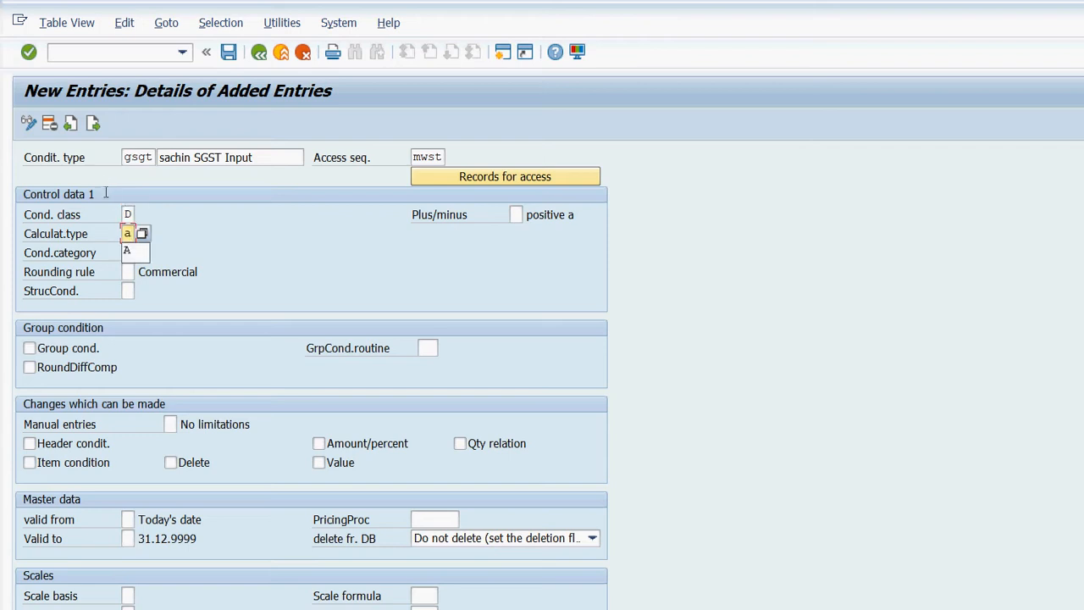
key("Down")
key("Return")
key("Tab")
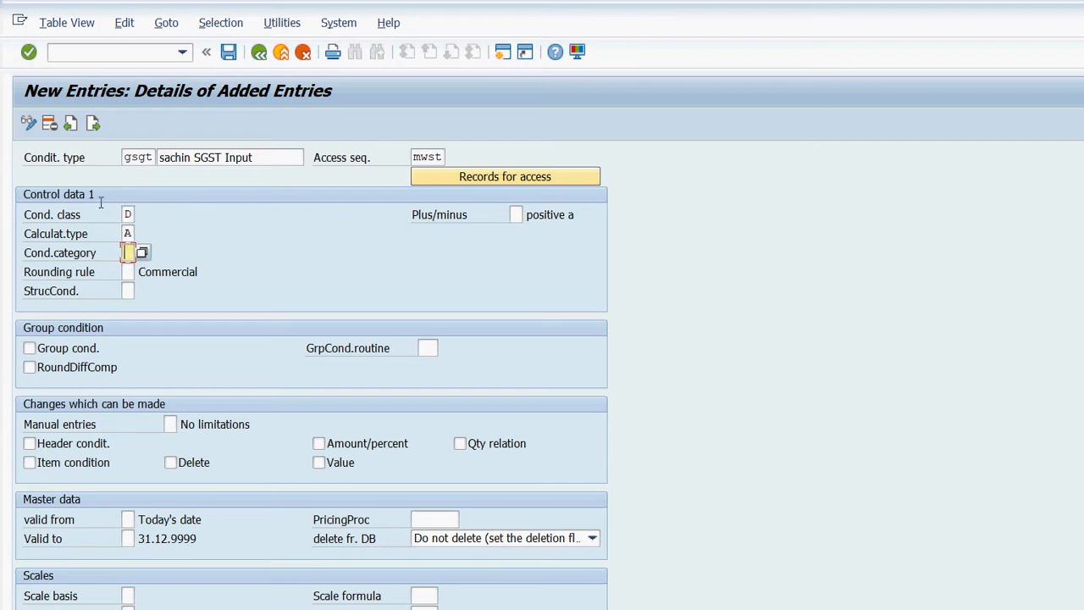
type("d")
key("Down")
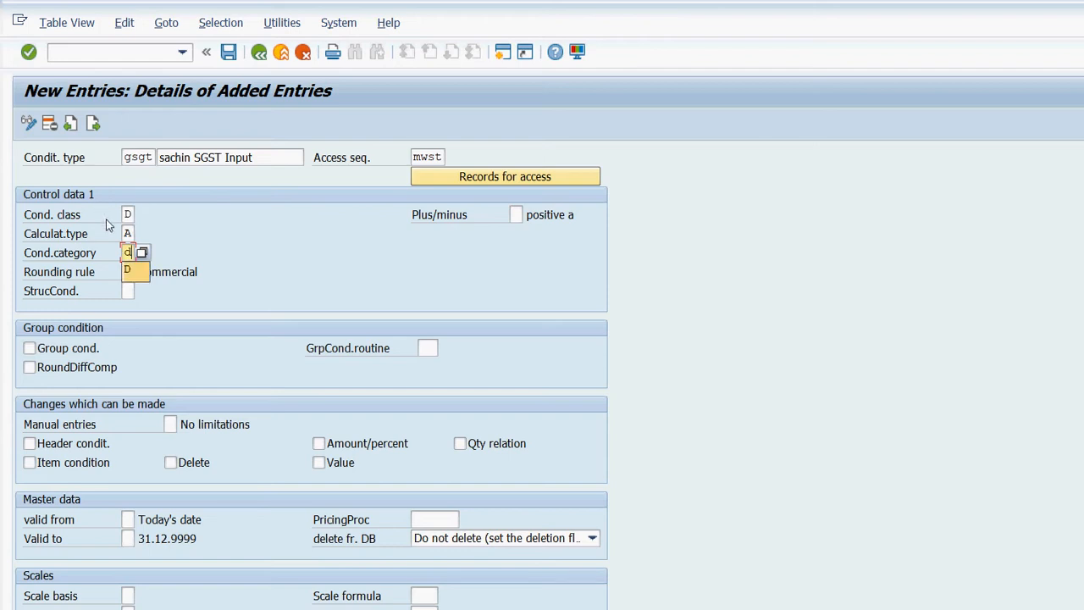
key("Return")
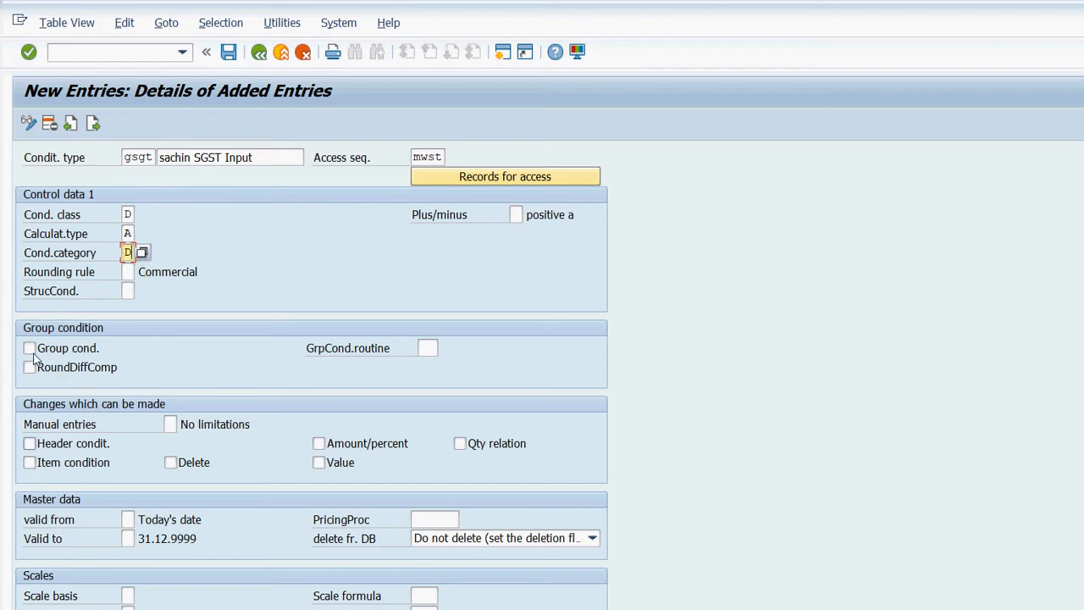
Allow changes for Header condit., Item condition, Delete, Value, Amount/percent and Qty relation on the SGST condition type.
left_click(30, 443)
left_click(30, 463)
left_click(30, 463)
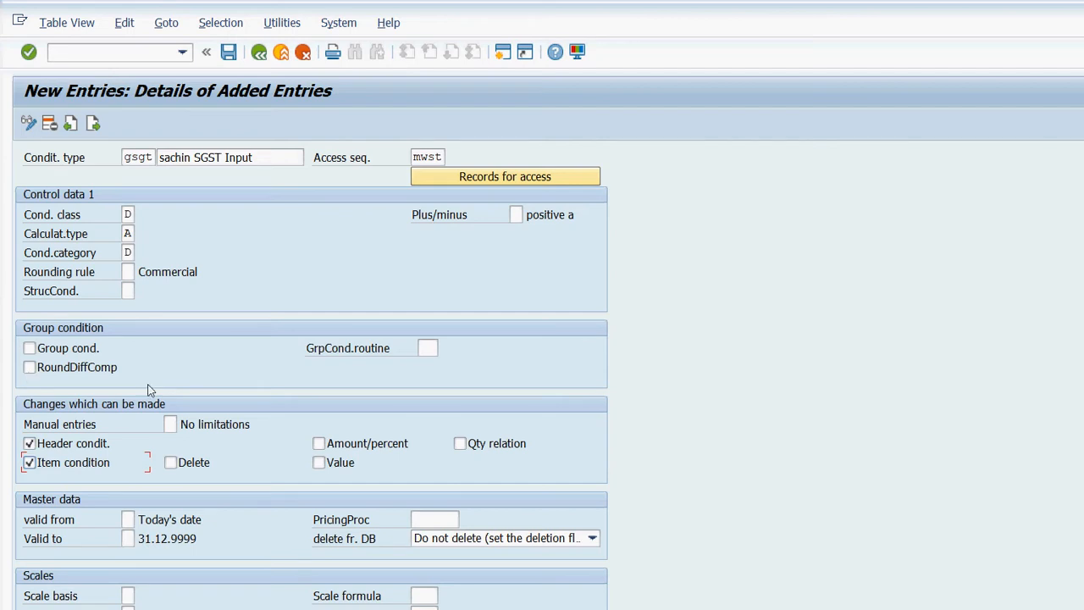
left_click(170, 462)
left_click(318, 463)
left_click(318, 443)
left_click(460, 443)
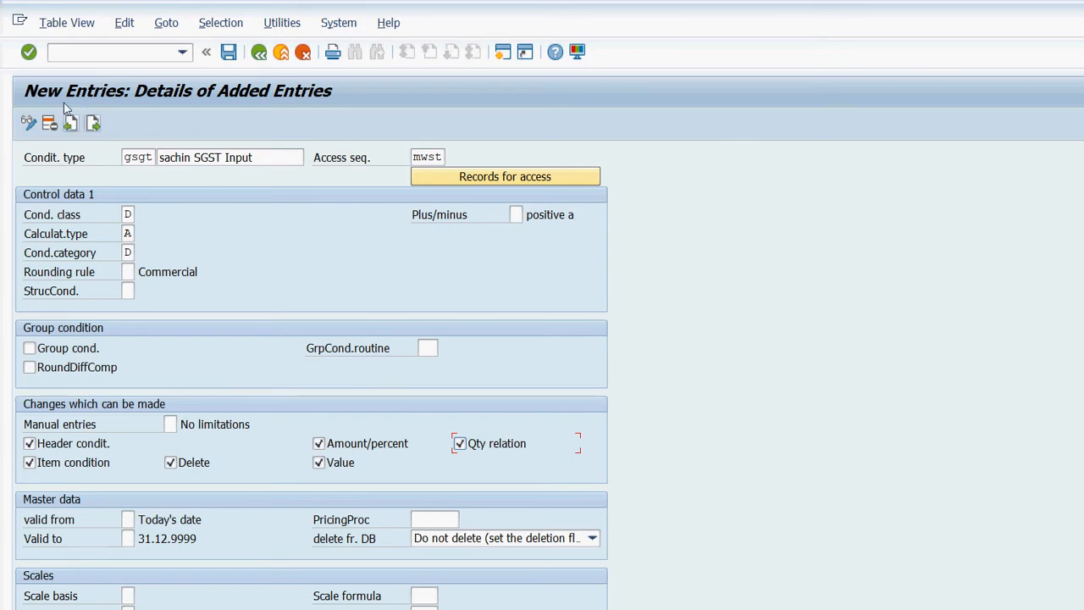
Add a further condition type gigt with access sequence mwst, describing it with the owner's first name followed by "IGST Input".
left_click(94, 123)
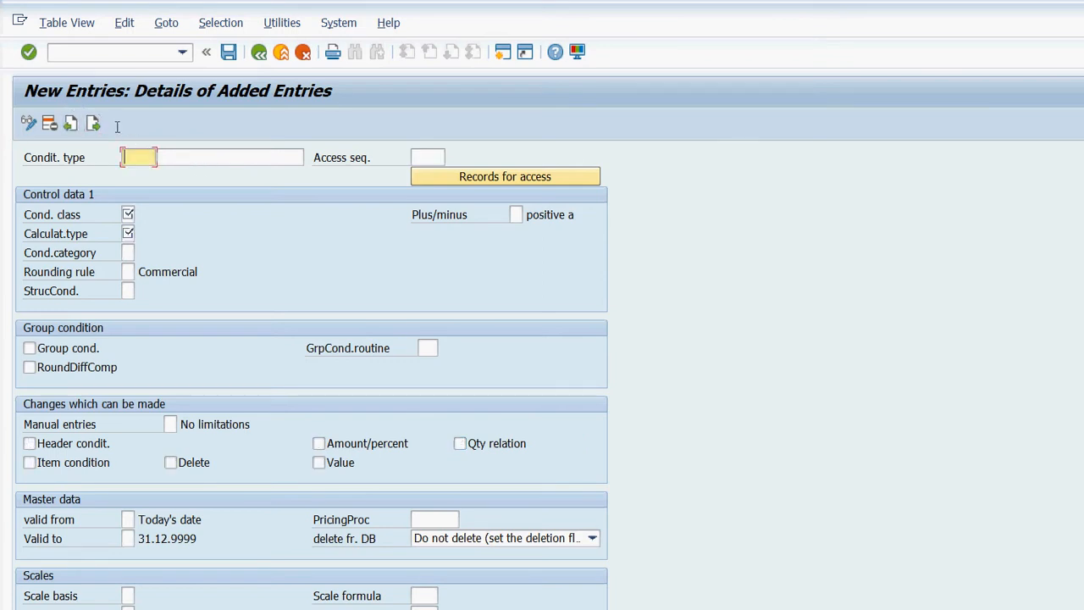
type("gigt")
key("Tab")
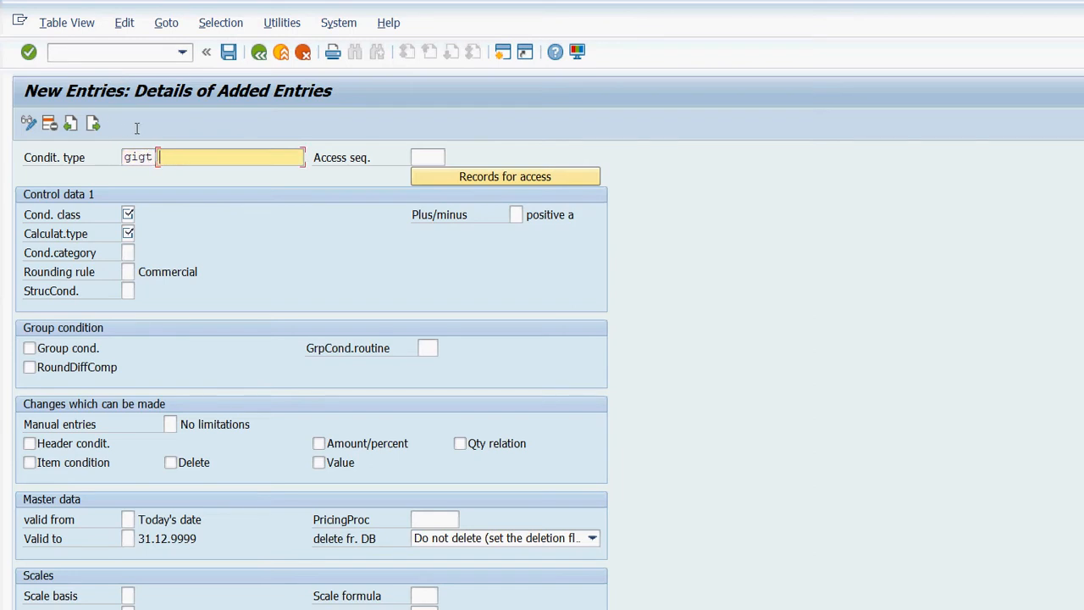
type("Sachin")
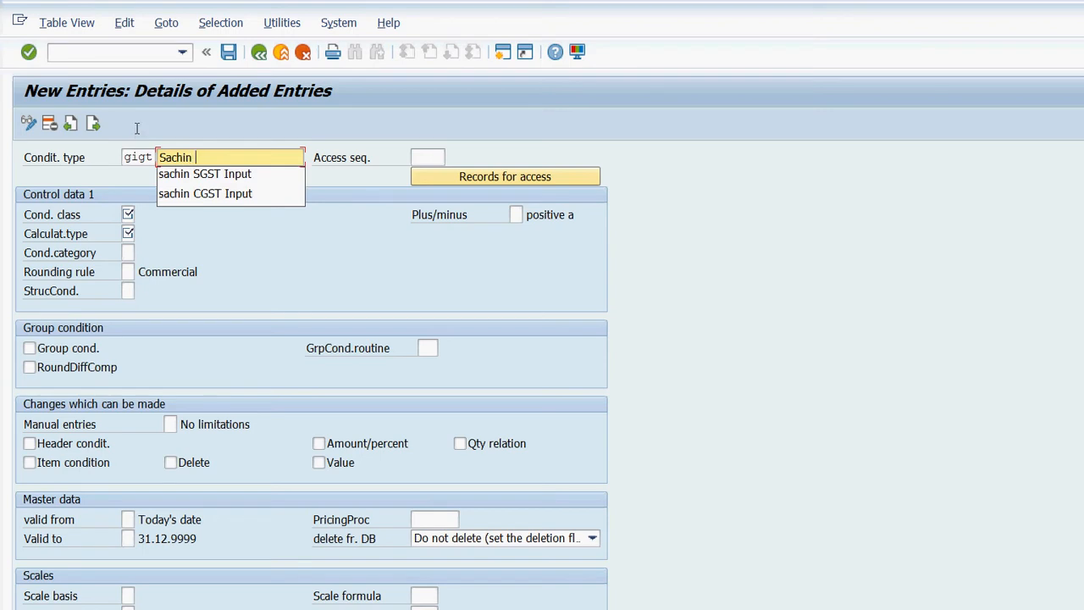
type(" O")
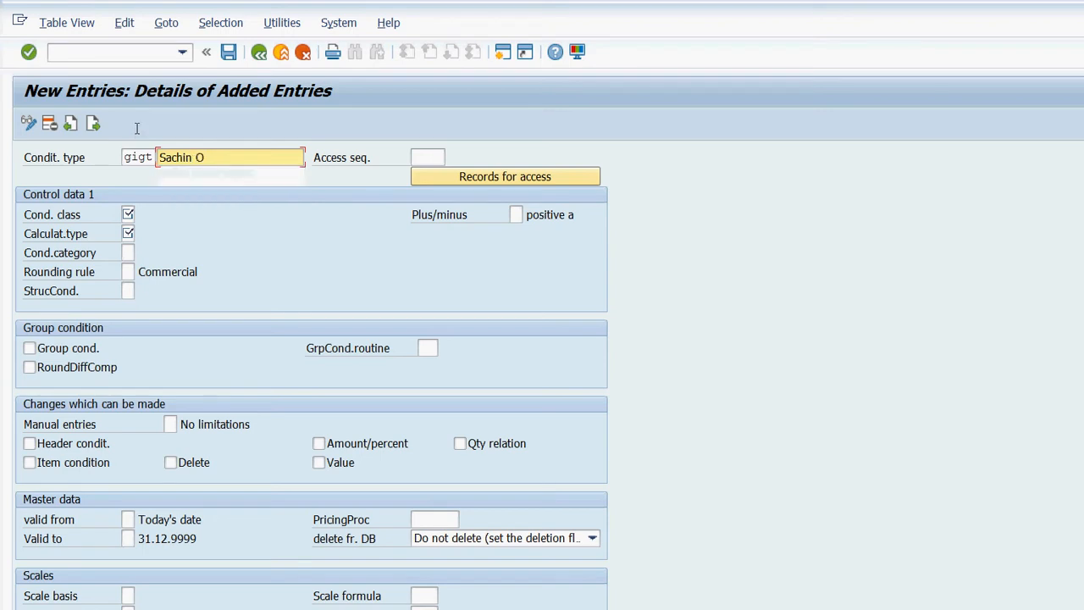
key("BackSpace")
type("IGST ")
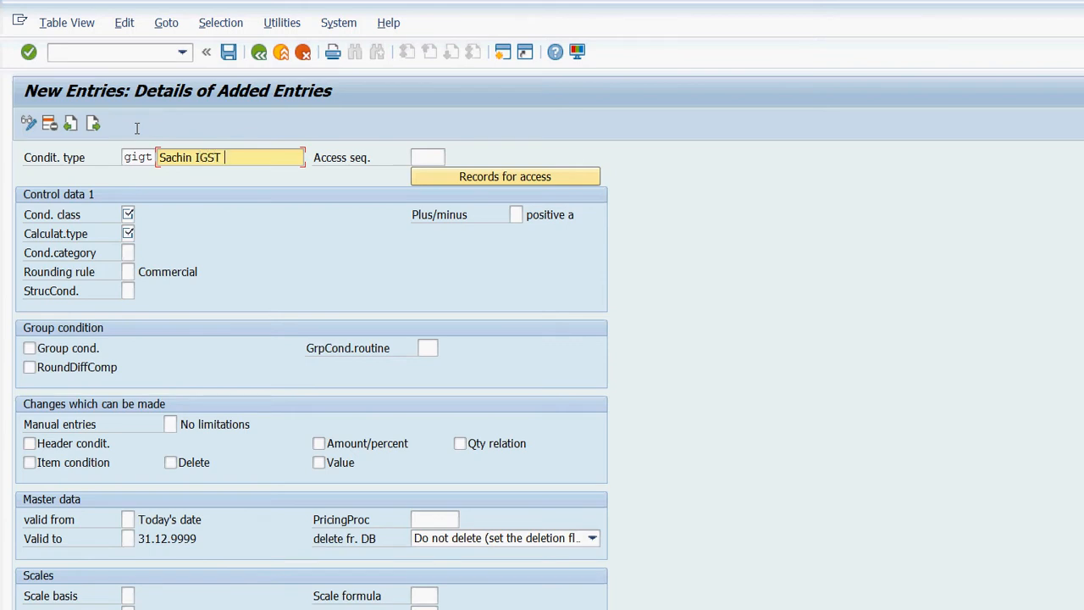
type("Input")
key("Tab")
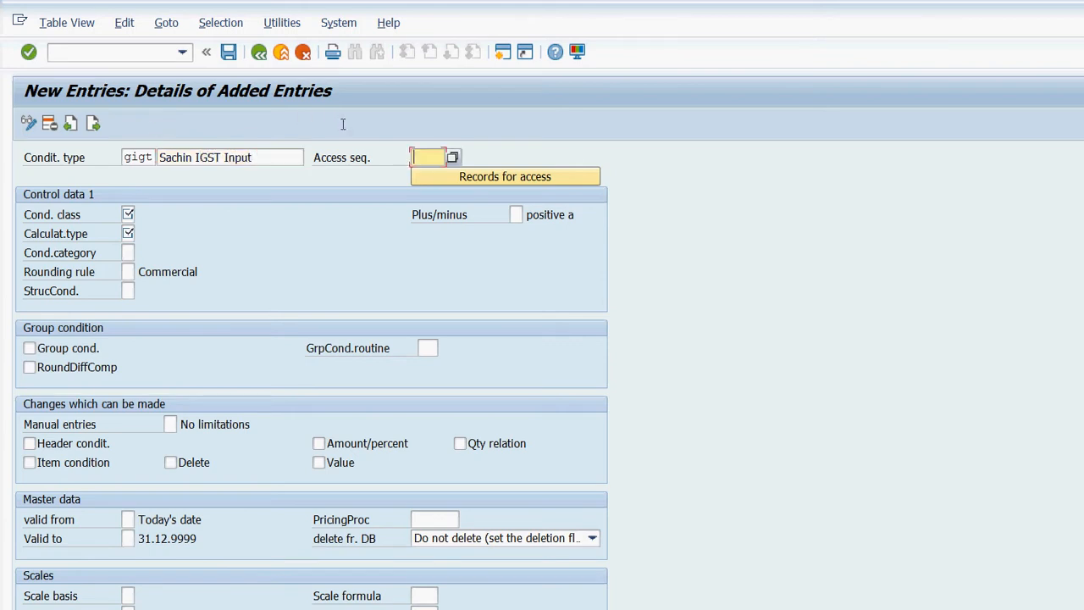
type("mwst")
key("Tab")
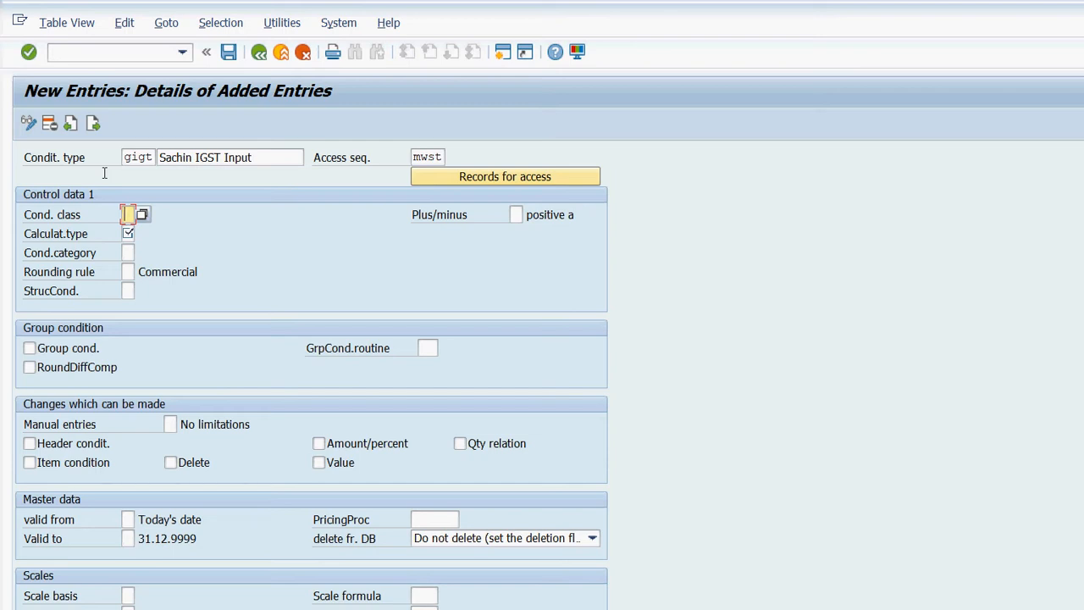
Set the IGST condition type's condition class to D, calculation type to A and condition category to D.
type("d")
key("Tab")
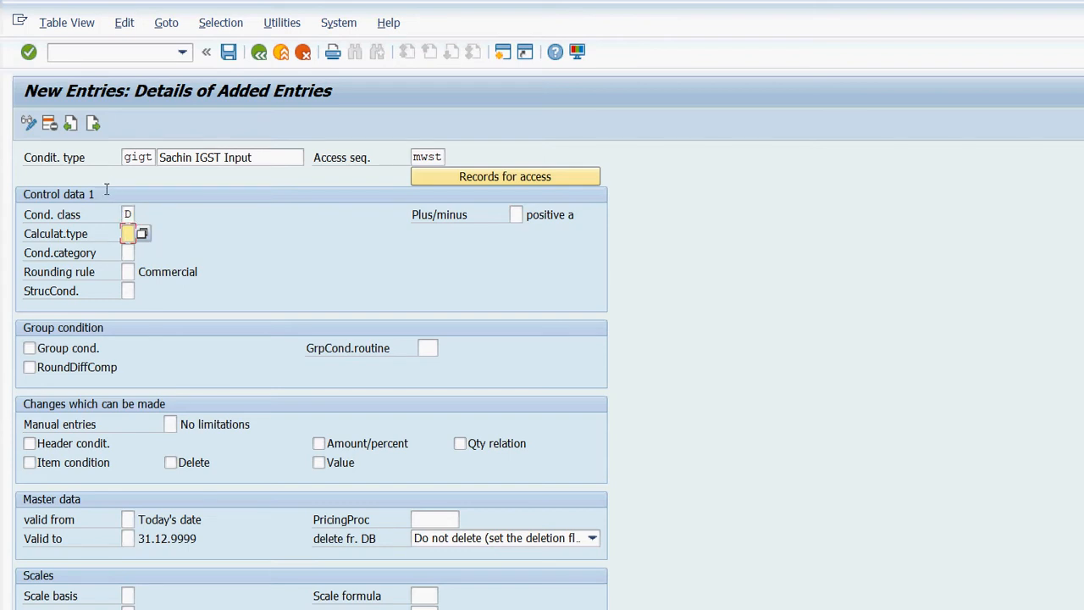
type("a")
key("Return")
key("Tab")
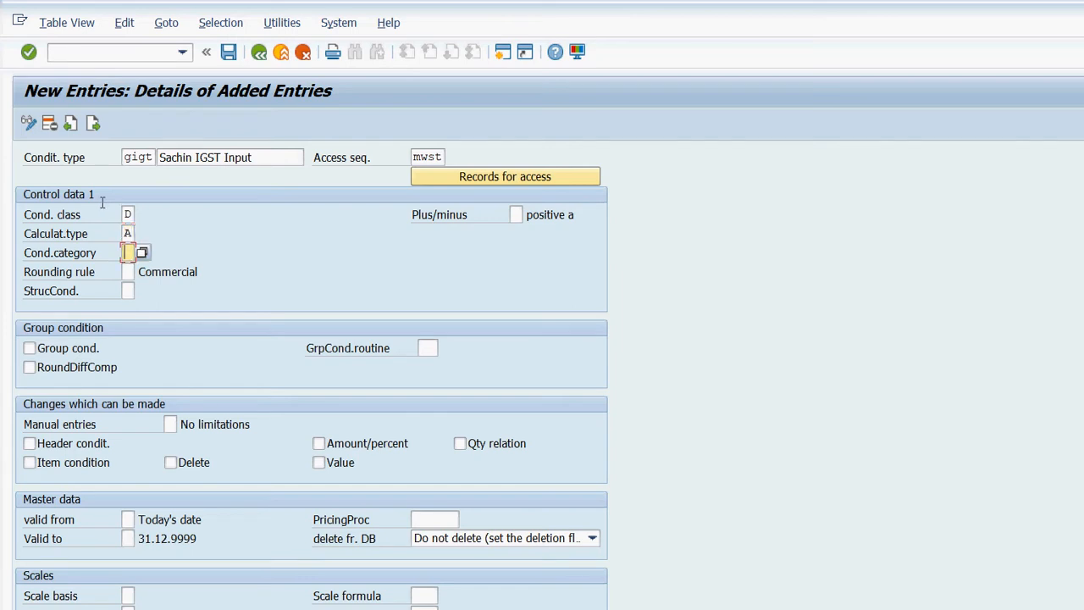
type("d")
key("Return")
Allow changes for Header condit., Item condition, Delete, Amount/percent, Value and Qty relation on the IGST condition type.
left_click(53, 444)
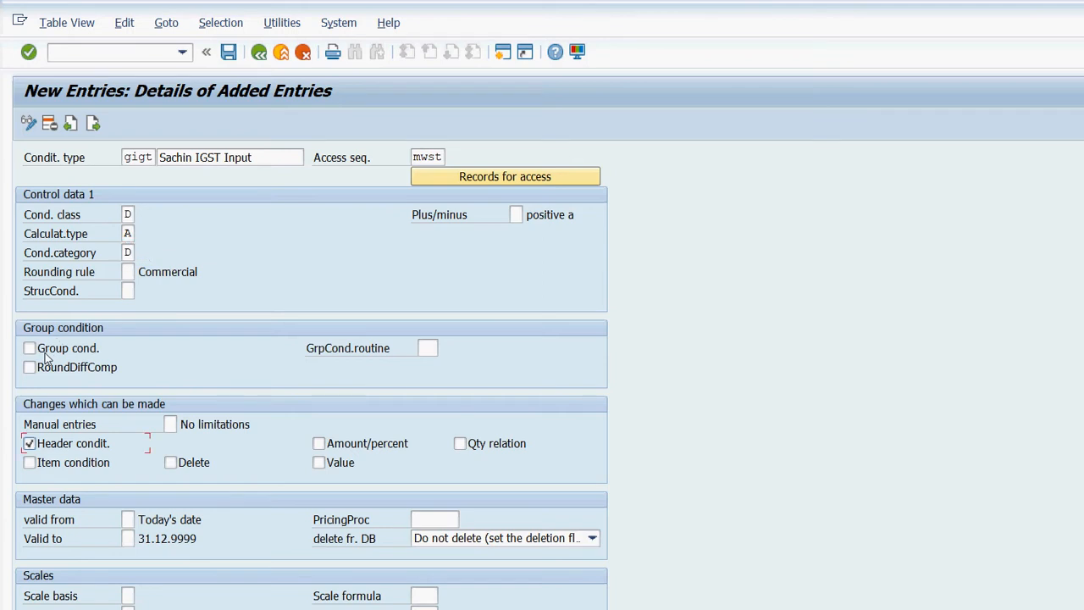
left_click(29, 463)
left_click(170, 462)
left_click(319, 443)
left_click(319, 462)
left_click(460, 443)
Save the new input tax condition types under the proposed customizing request and return to the condition types overview.
left_click(228, 52)
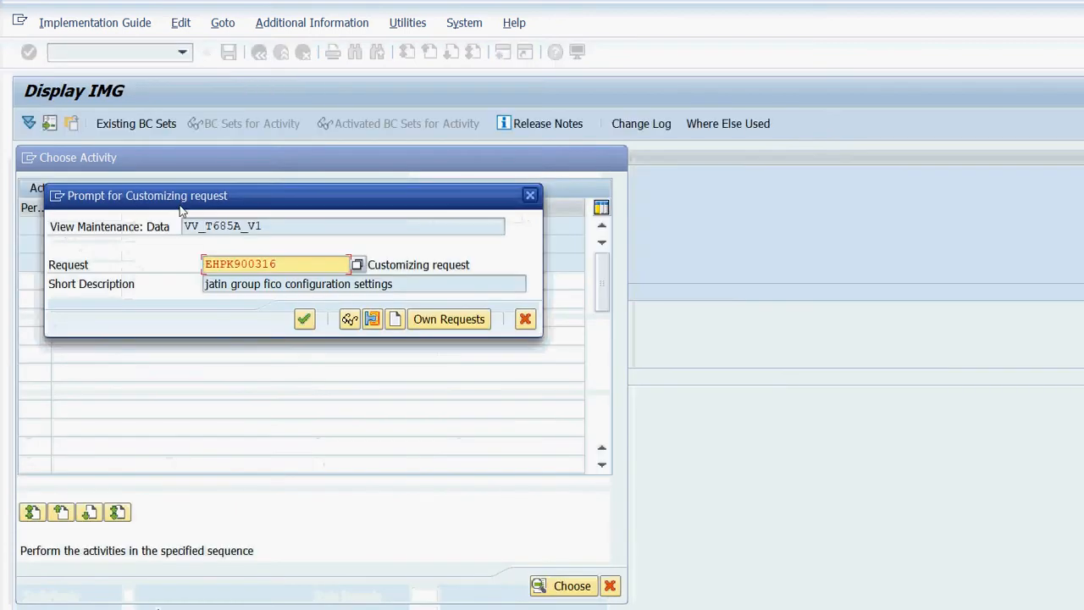
left_click(304, 319)
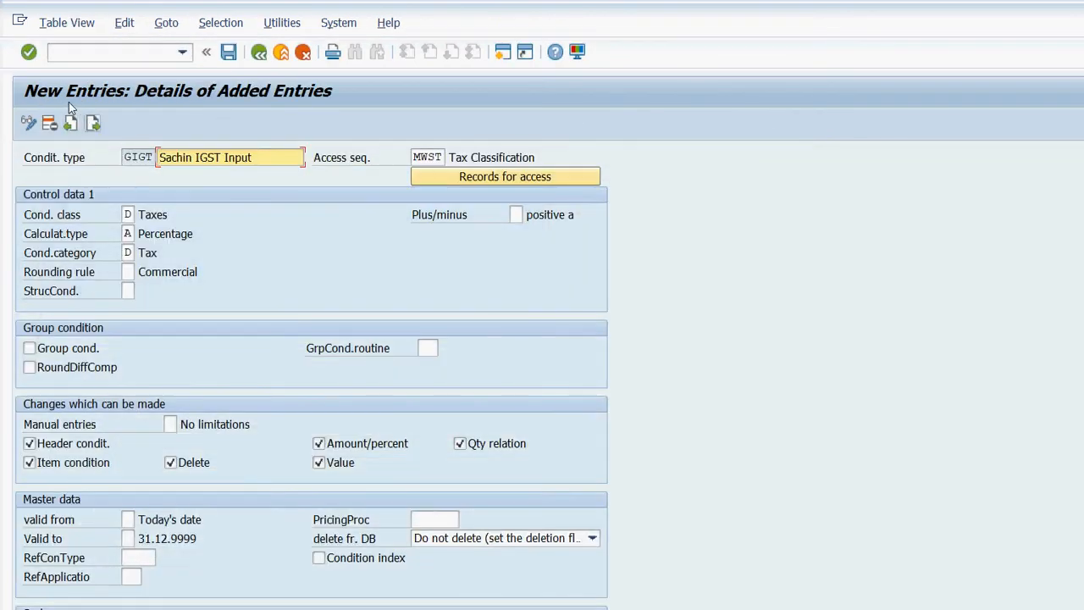
left_click(92, 122)
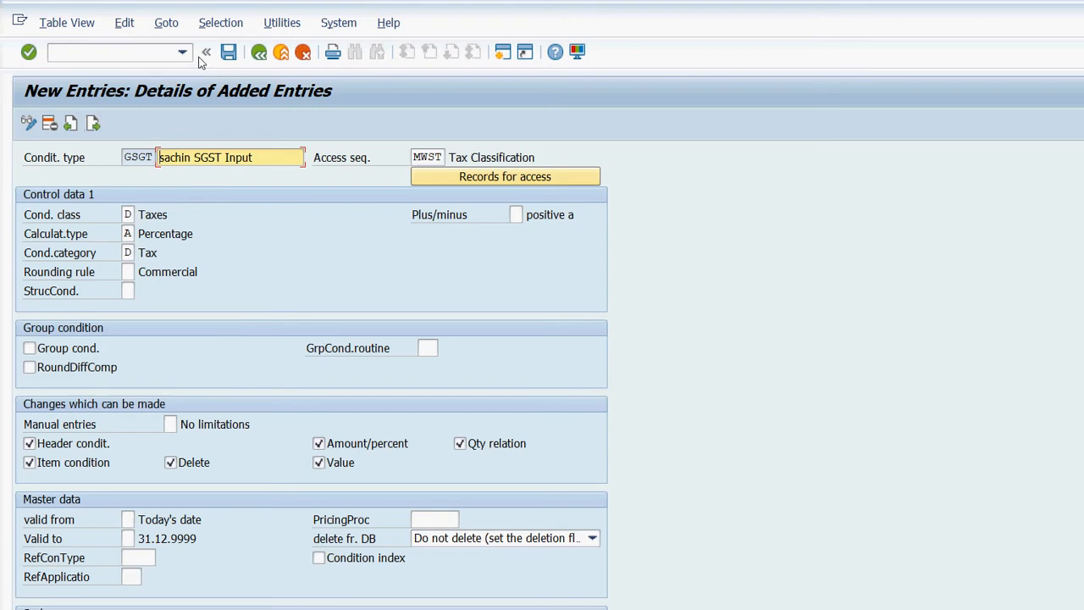
key("F3")
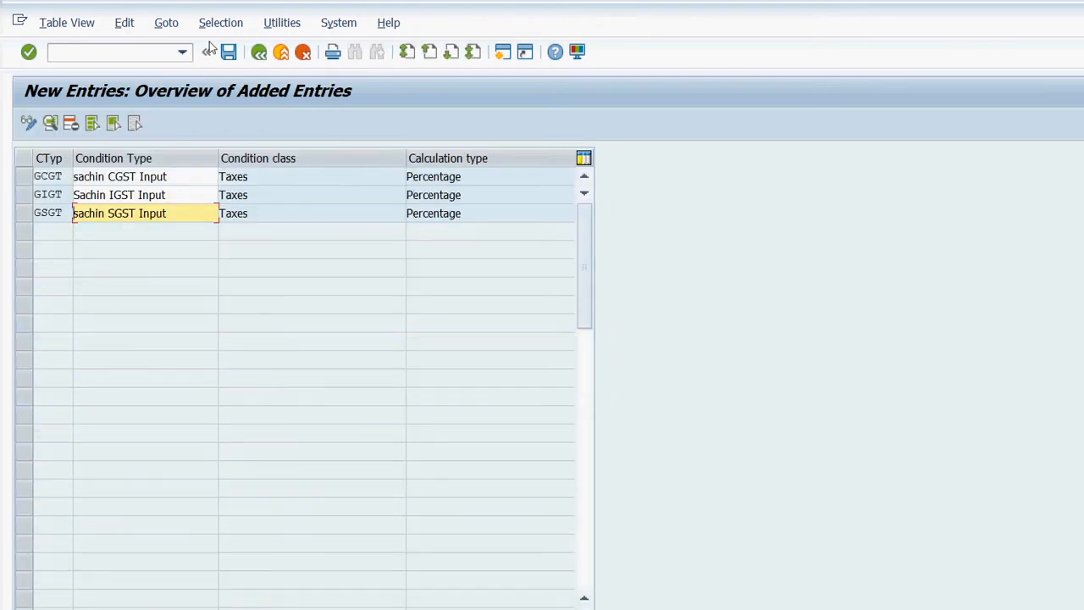
left_click(207, 51)
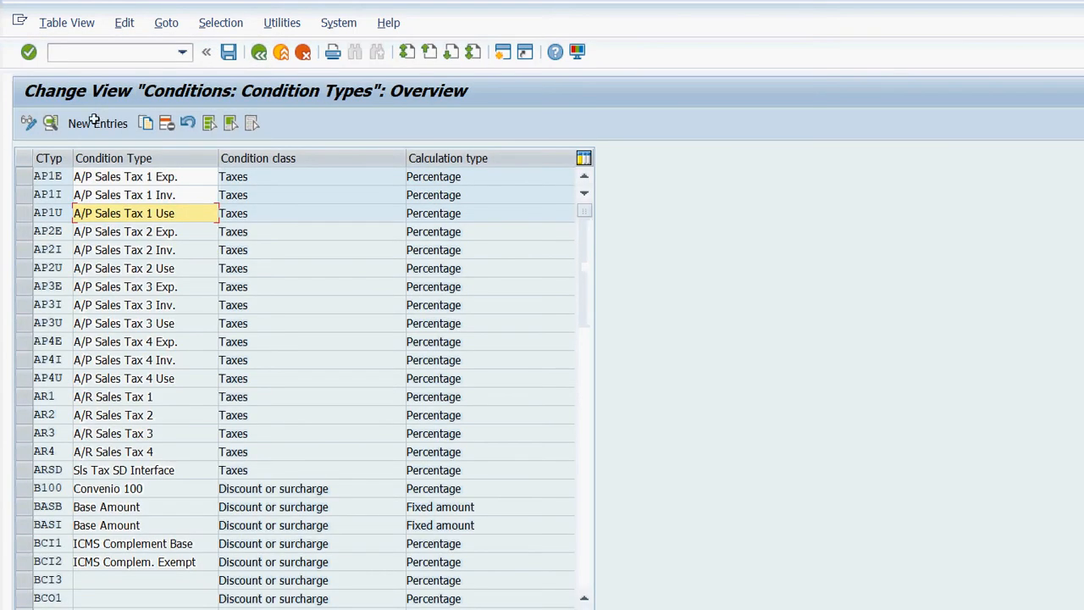
Add a new condition type hcgt, describing it with the owner's first name followed by "CGST output".
key("F5")
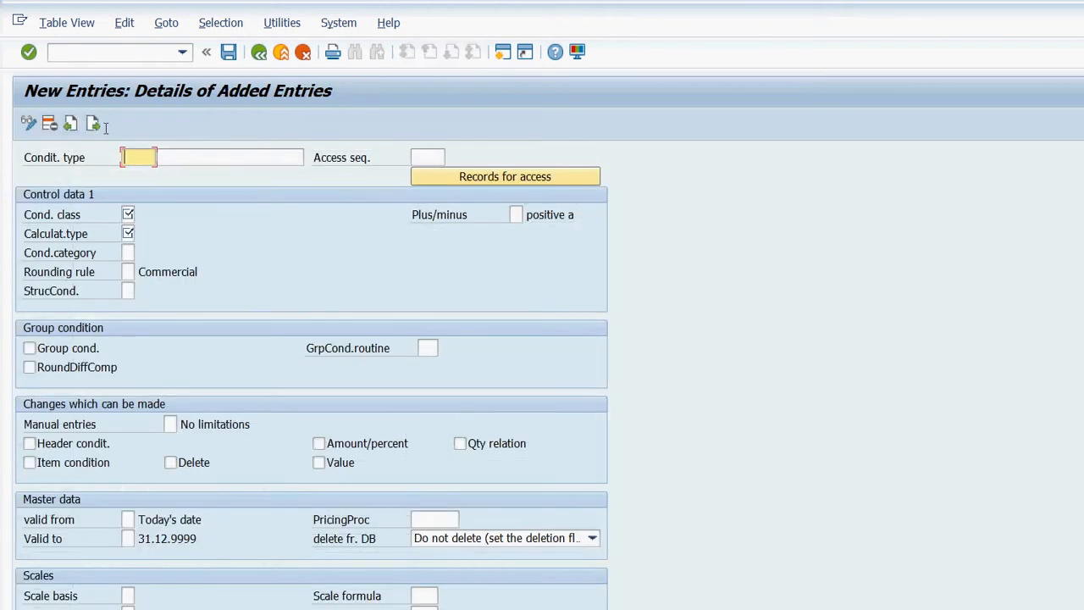
type("hcgt")
key("Tab")
type("Sac")
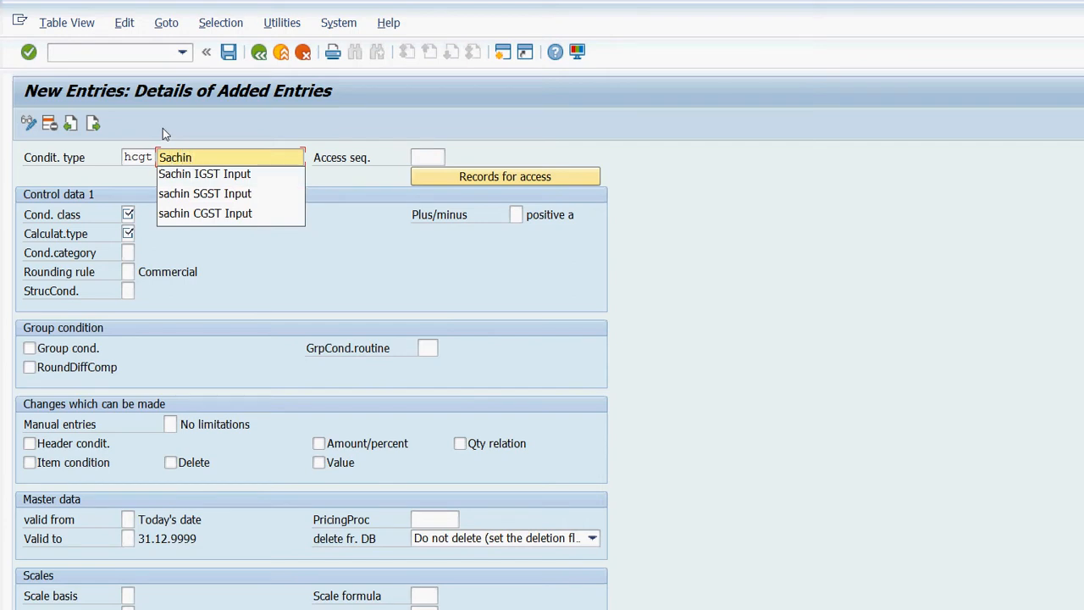
key("Down")
key("Down")
key("Down")
key("Return")
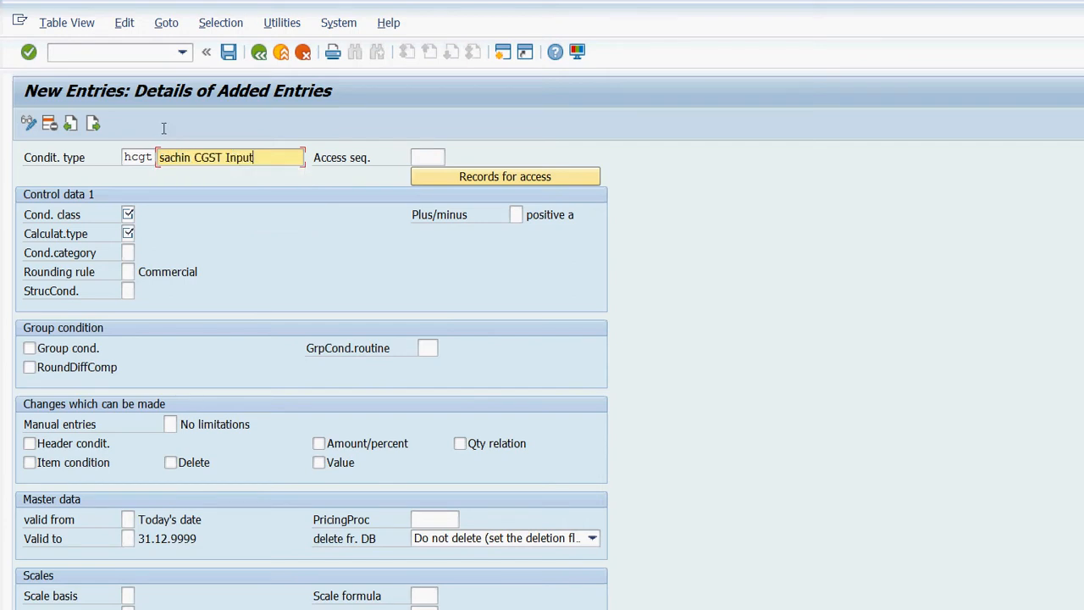
key("BackSpace")
key("BackSpace")
key("BackSpace")
key("BackSpace")
key("BackSpace")
type("o")
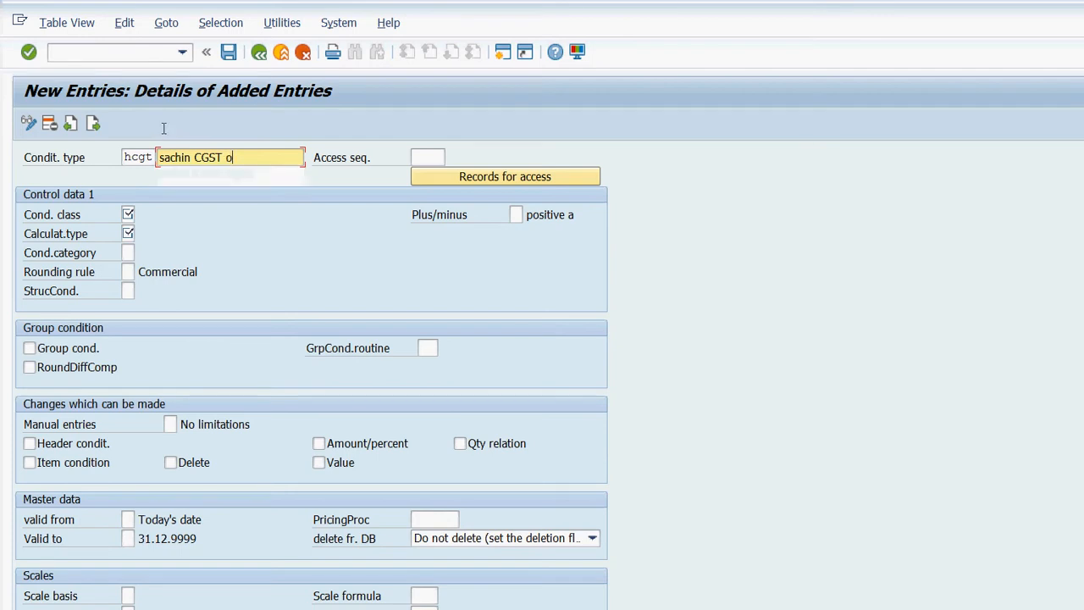
type("utput")
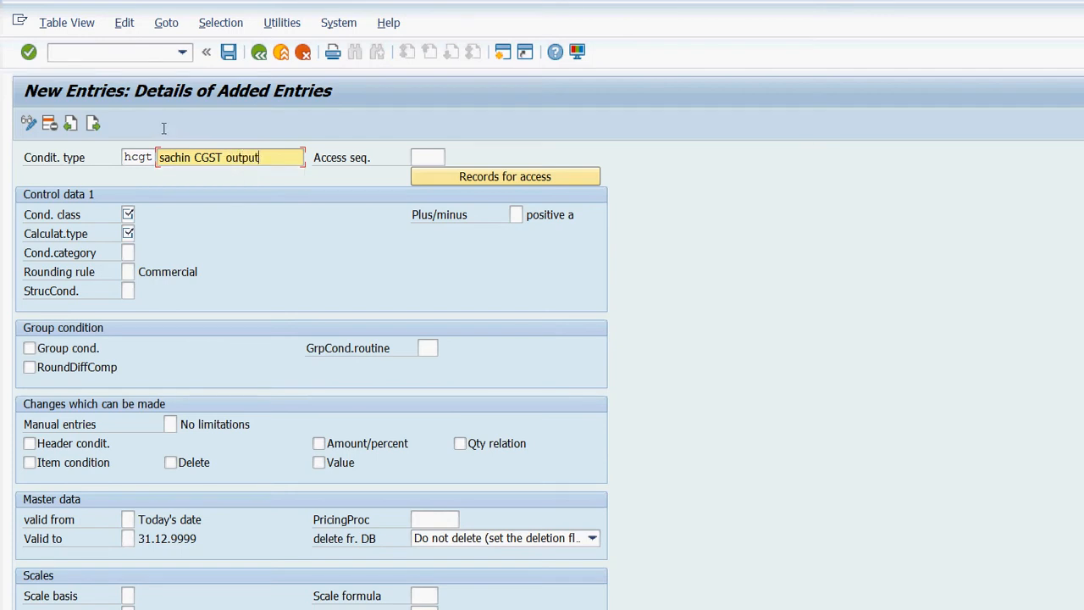
Give the CGST output type access sequence mwst, condition class D, calculation type A and condition category D.
key("Tab")
type("mw")
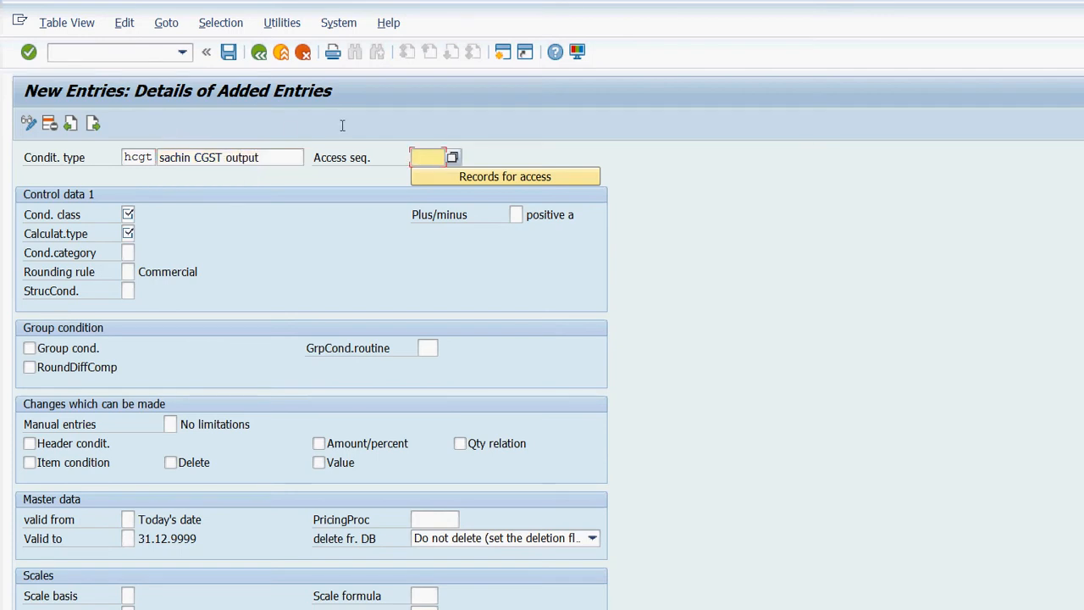
type("st")
key("Tab")
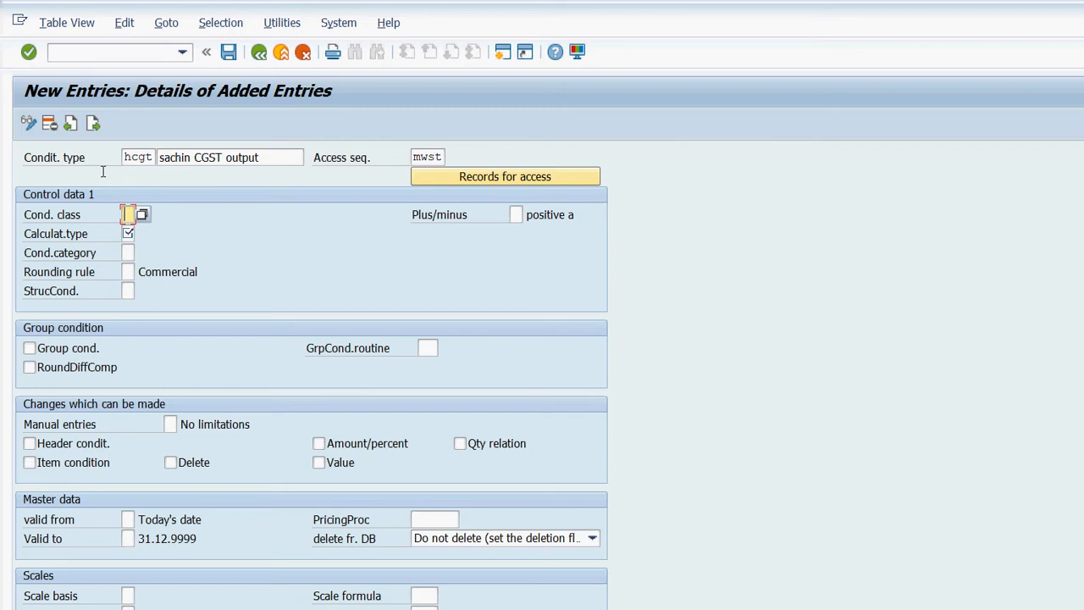
type("D")
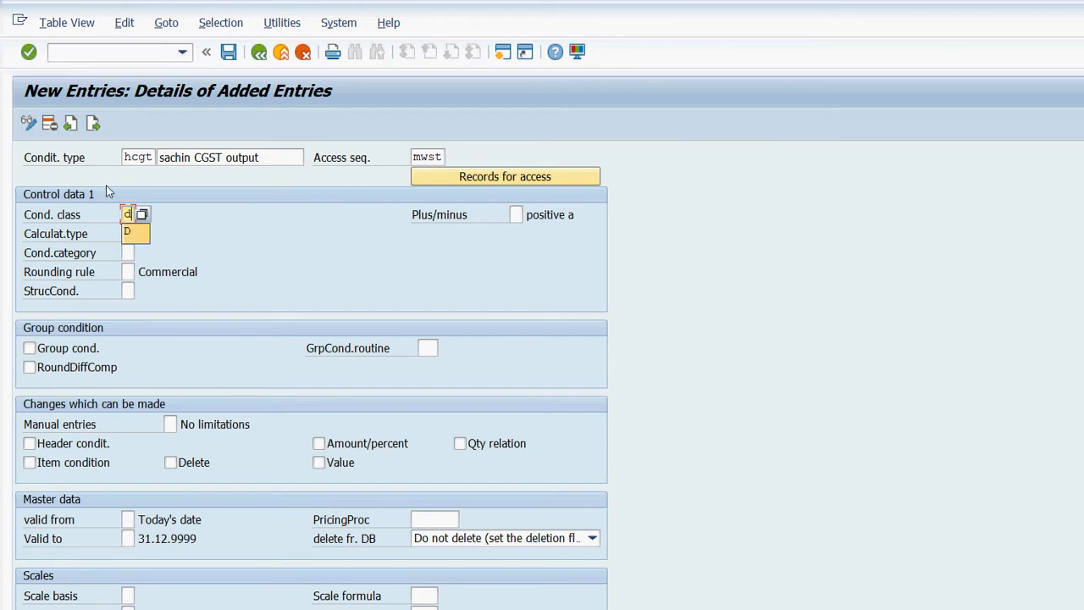
key("Tab")
type("A")
key("Tab")
type("d")
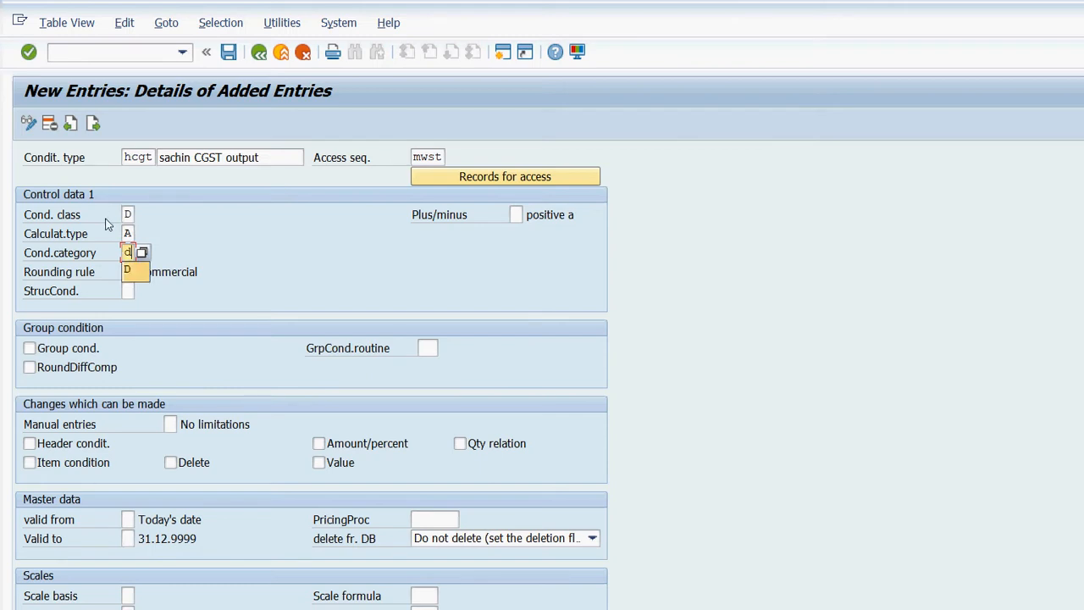
key("Return")
Allow Header condit., Item condition, Delete, Amount/percent, Value and Qty relation changes, save the CGST output type and return to the condition types overview.
left_click(30, 444)
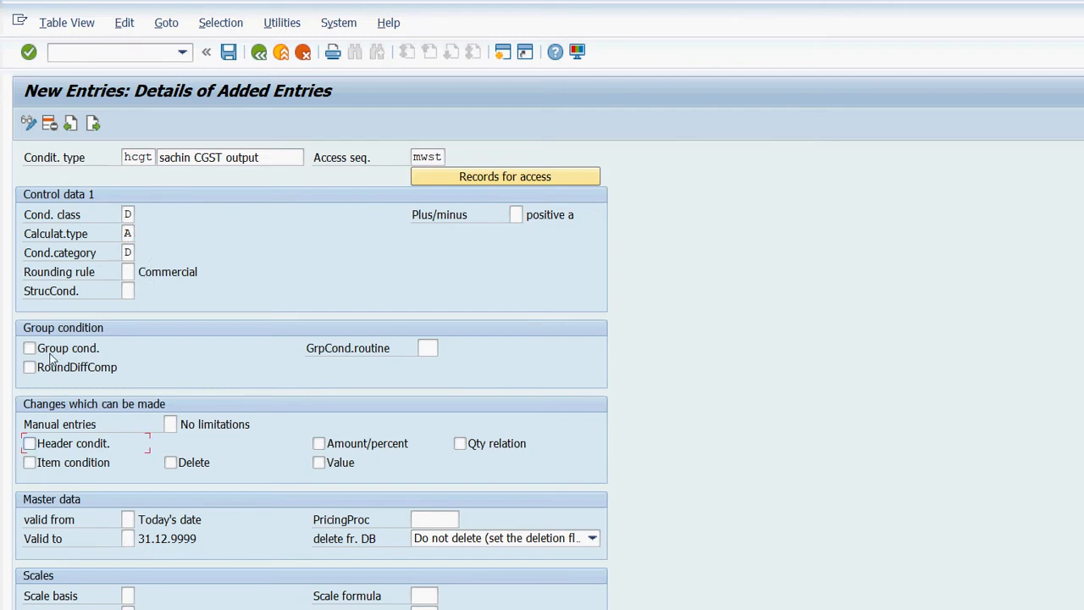
left_click(29, 463)
left_click(170, 462)
left_click(319, 443)
left_click(318, 463)
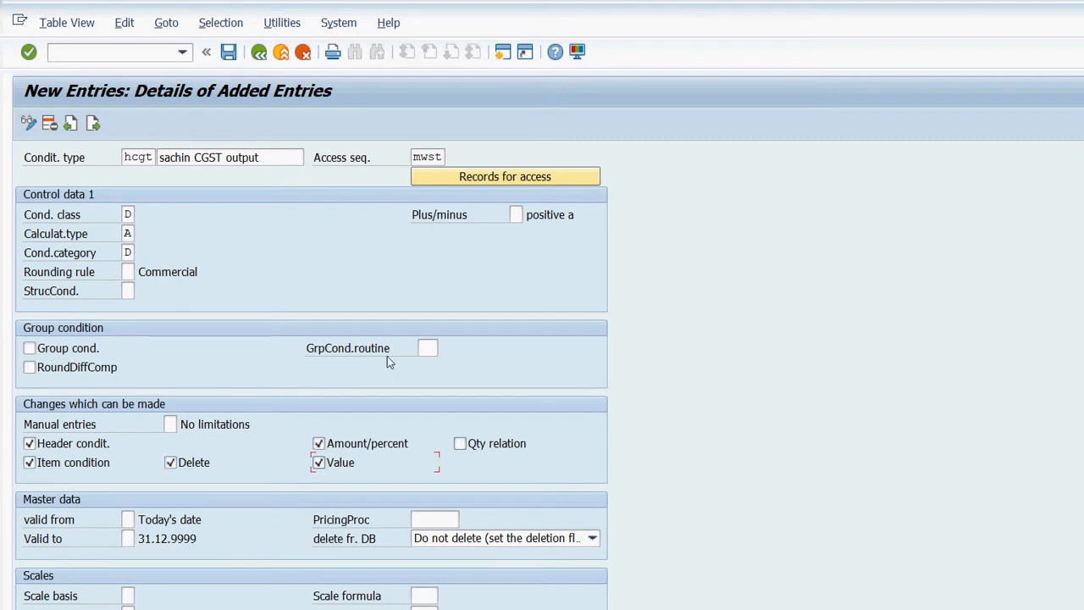
left_click(460, 443)
left_click(229, 51)
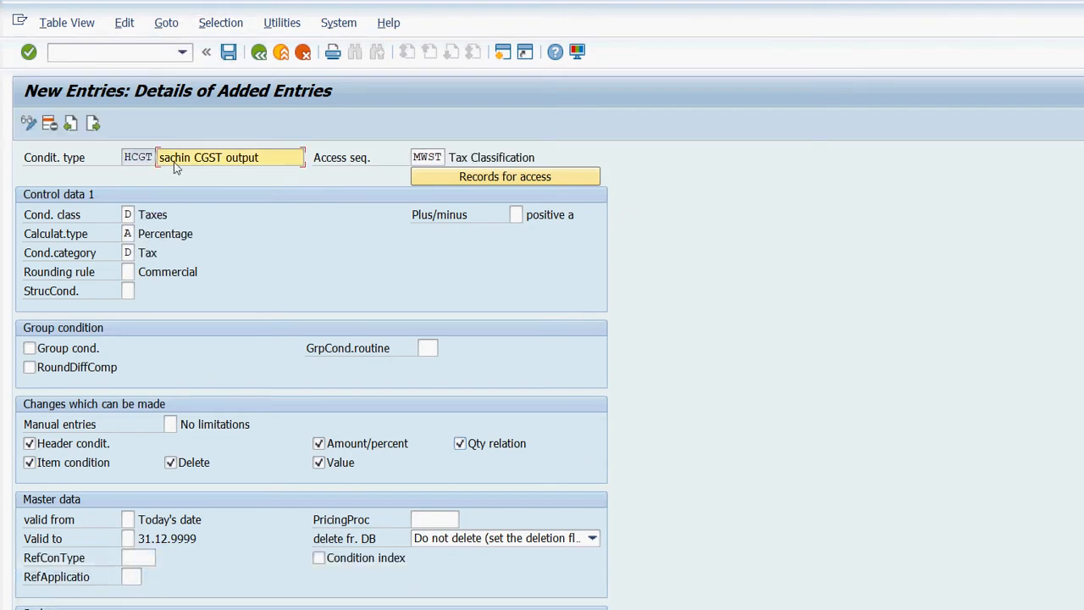
key("F3")
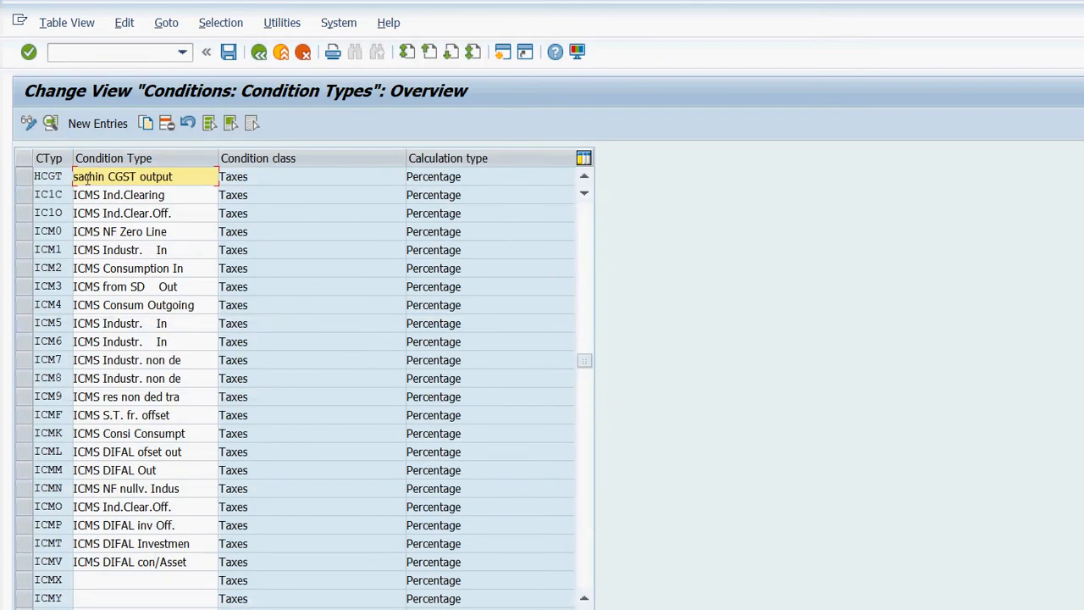
Copy condition type HCGT as a new condition type named HSGT.
left_click(24, 176)
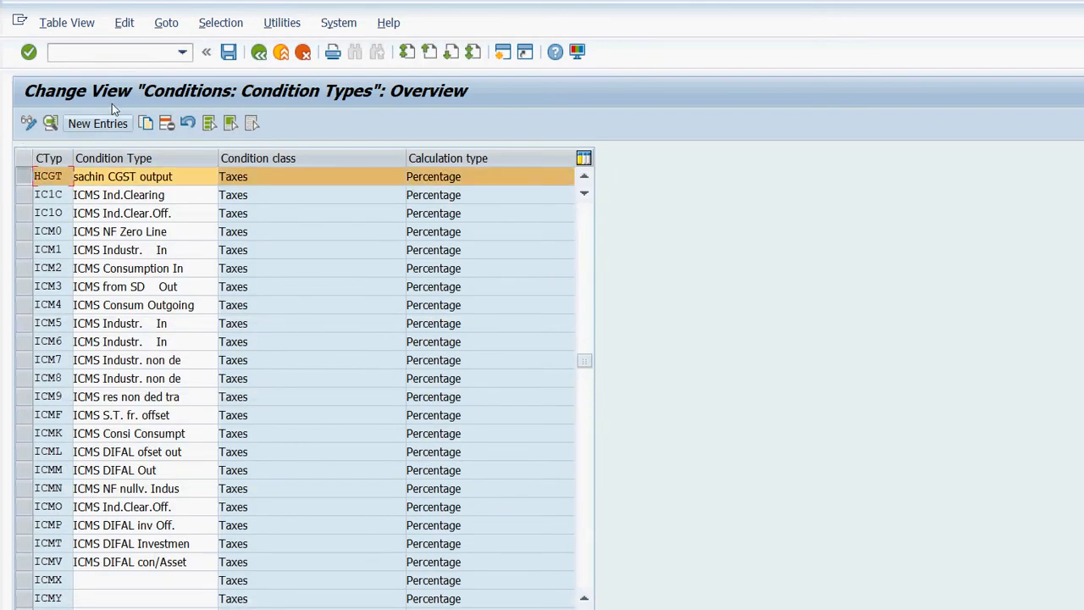
left_click(146, 124)
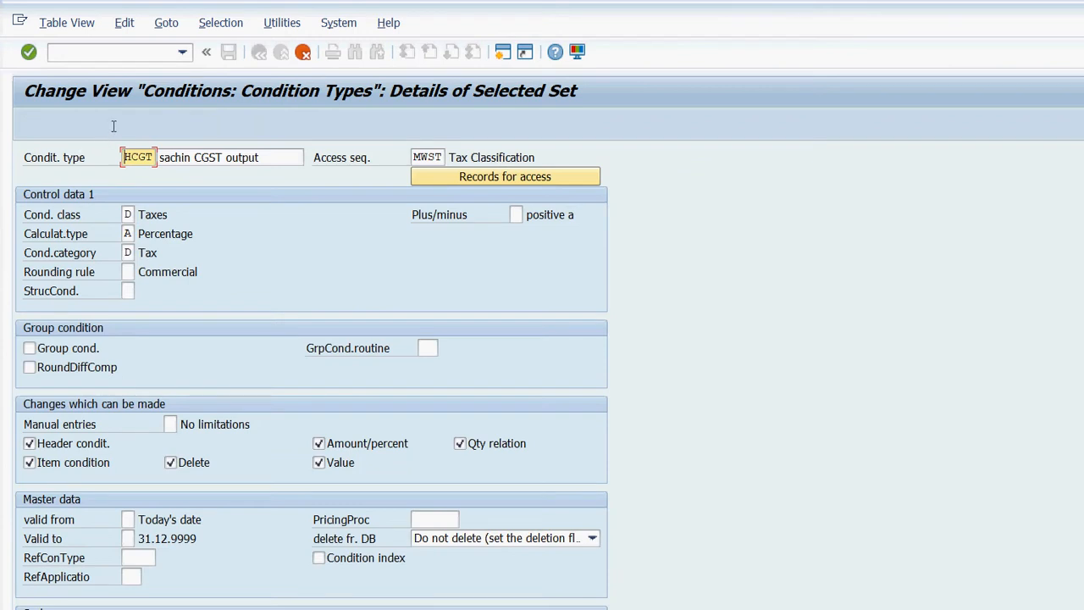
key("Right")
key("Right")
key("BackSpace")
type("s")
key("BackSpace")
type("SG")
key("Tab")
Describe the HSGT copy with the owner's first name followed by "SGSToutput" and confirm the copy.
key("BackSpace")
key("BackSpace")
key("BackSpace")
key("BackSpace")
key("BackSpace")
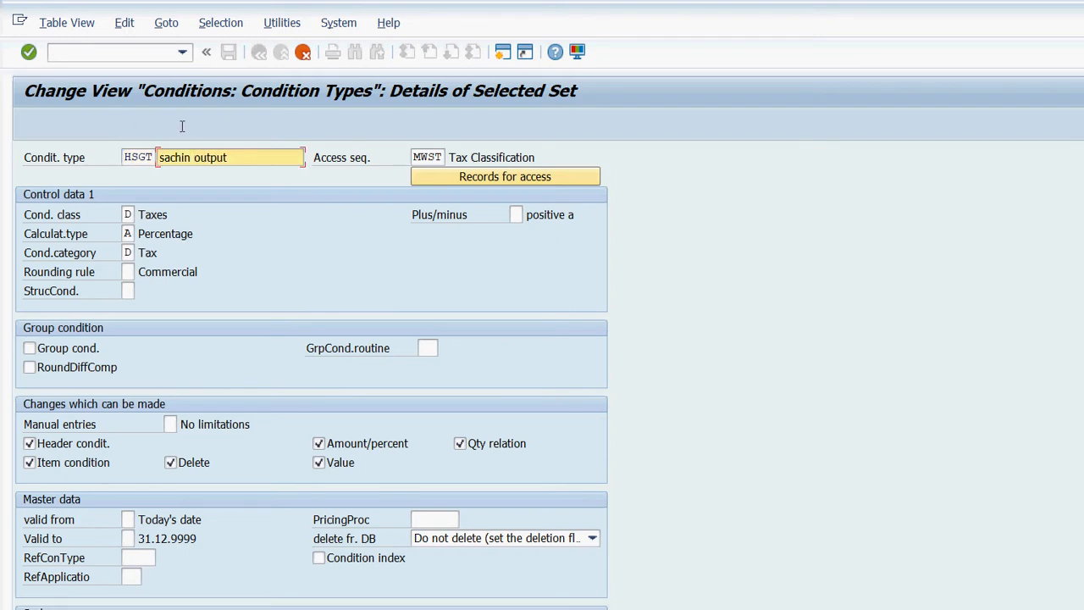
type("SG")
key("BackSpace")
key("BackSpace")
type("SGST")
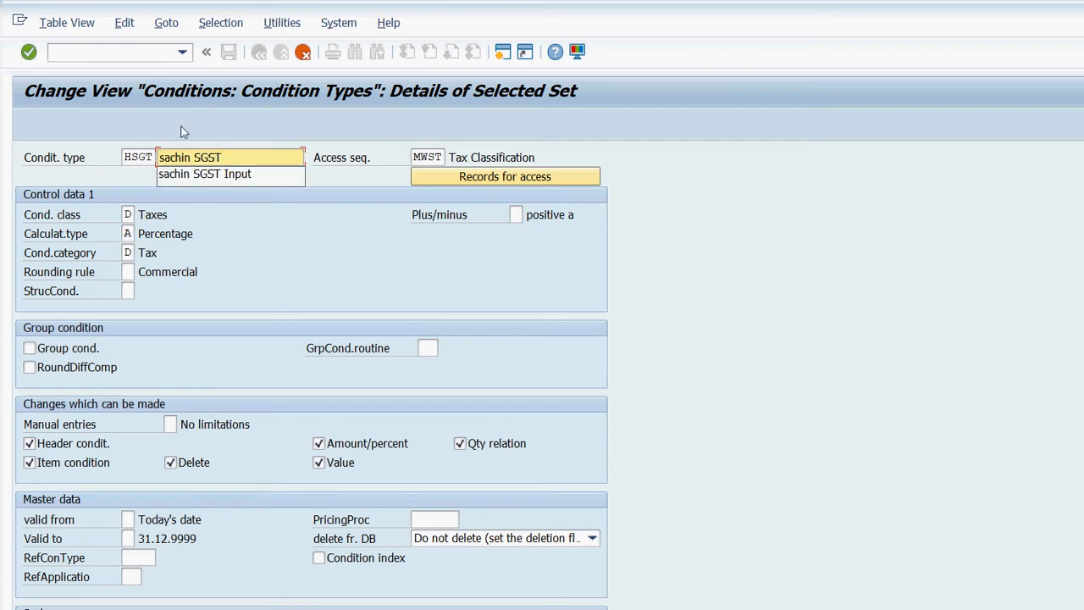
type("out")
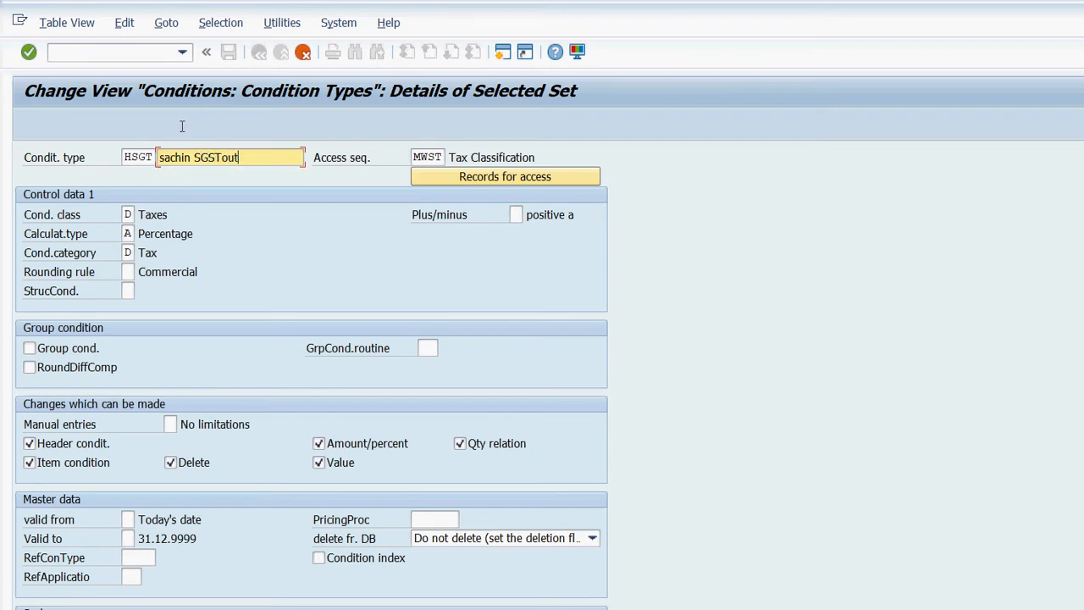
type("put")
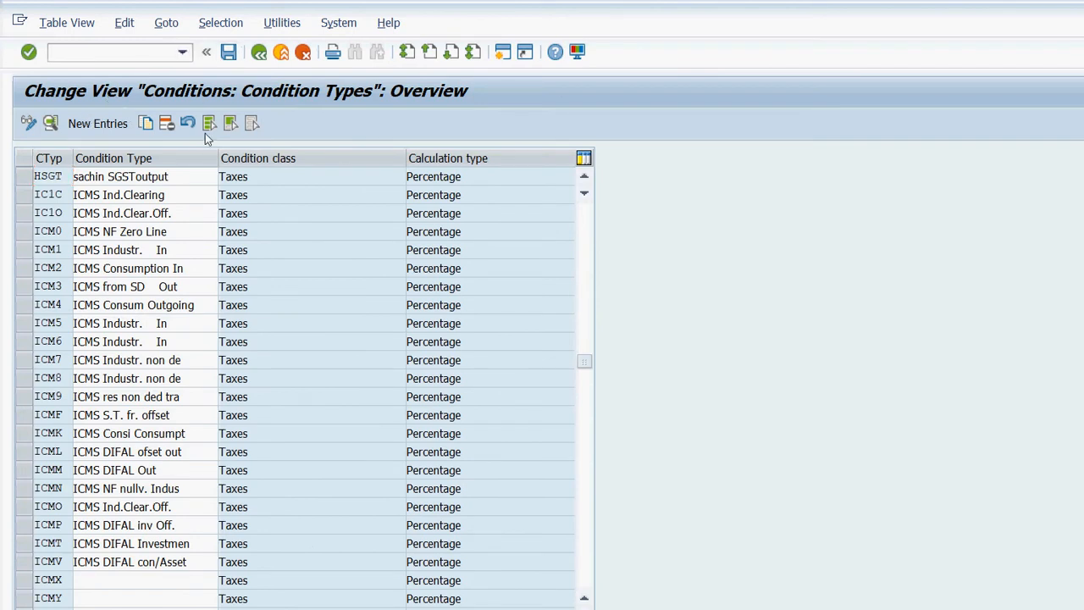
Copy condition type HSGT as a new condition type named higt.
double_click(203, 179)
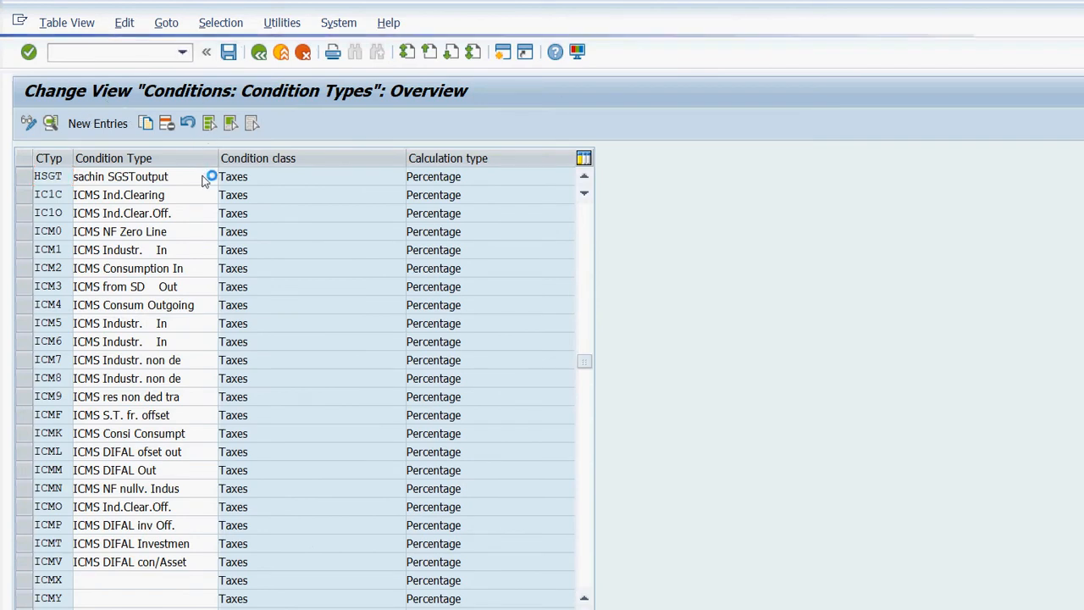
left_click(24, 176)
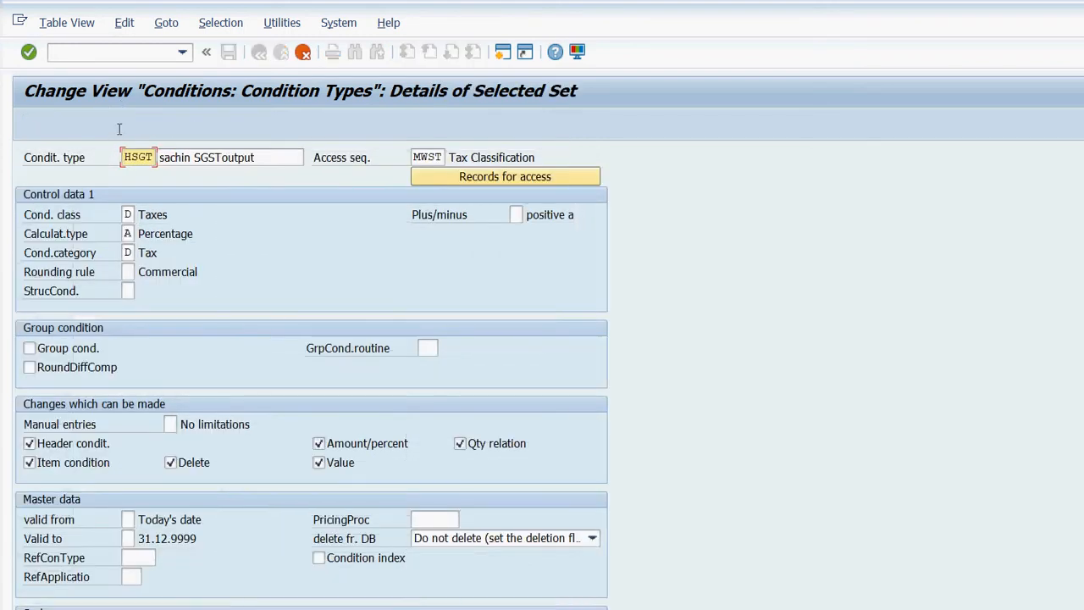
type("F")
type("h")
type("igt")
key("Tab")
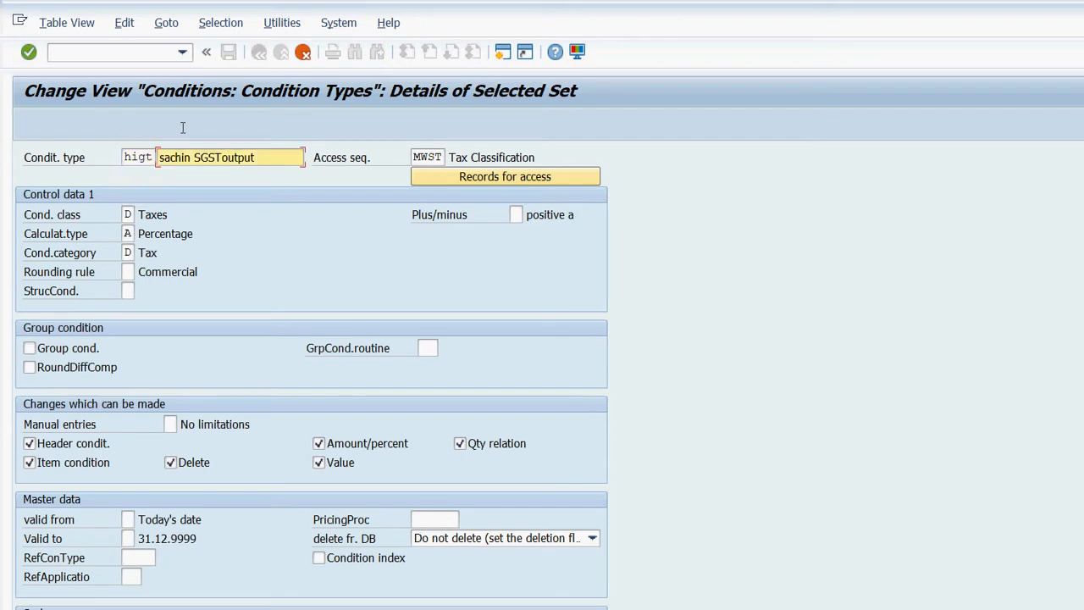
Describe the higt copy with the owner's first name followed by "IGST Output" and confirm the copy.
key("Left")
key("Left")
key("BackSpace")
key("BackSpace")
key("BackSpace")
key("BackSpace")
key("BackSpace")
key("BackSpace")
key("BackSpace")
key("BackSpace")
key("BackSpace")
key("BackSpace")
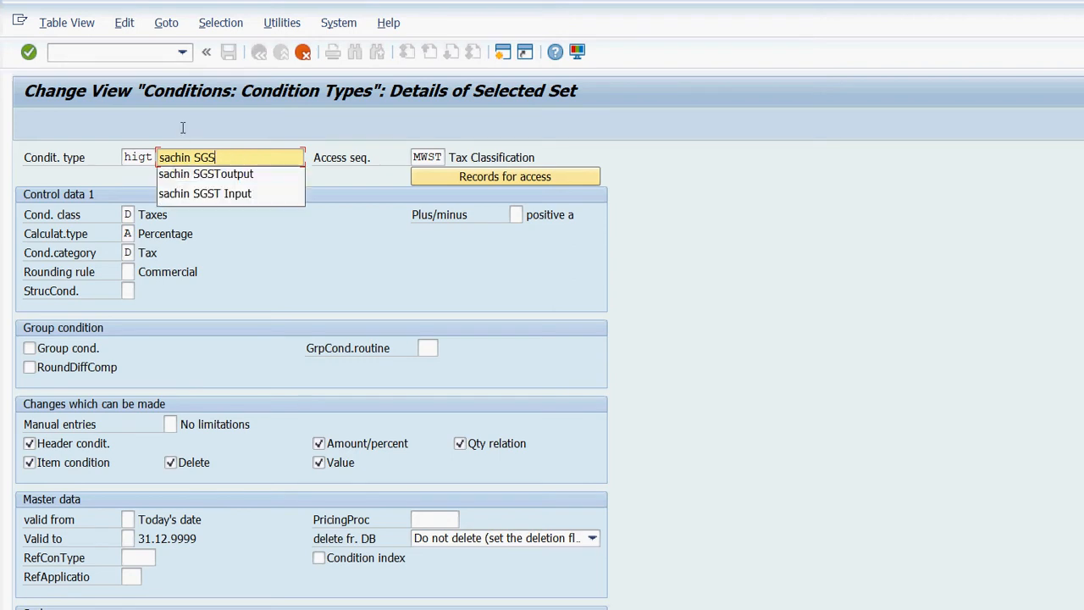
type("IGST P")
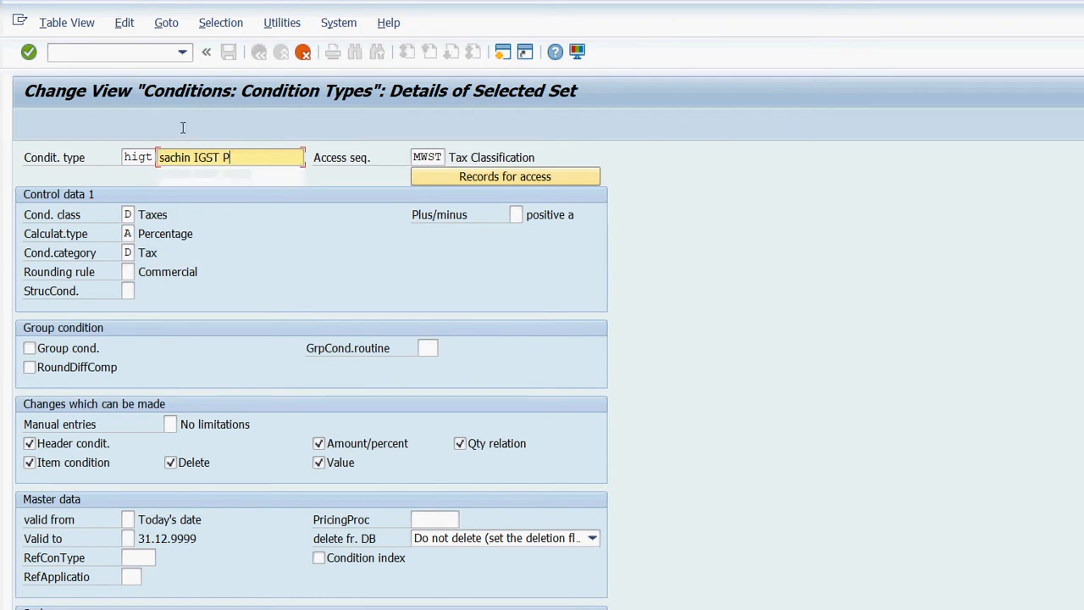
key("BackSpace")
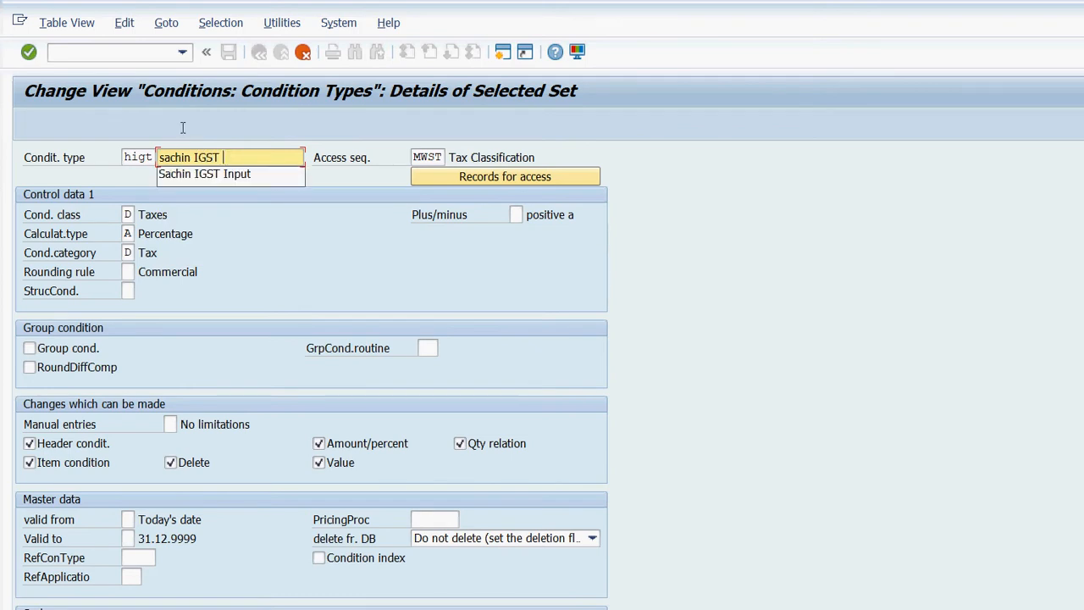
type("Oup")
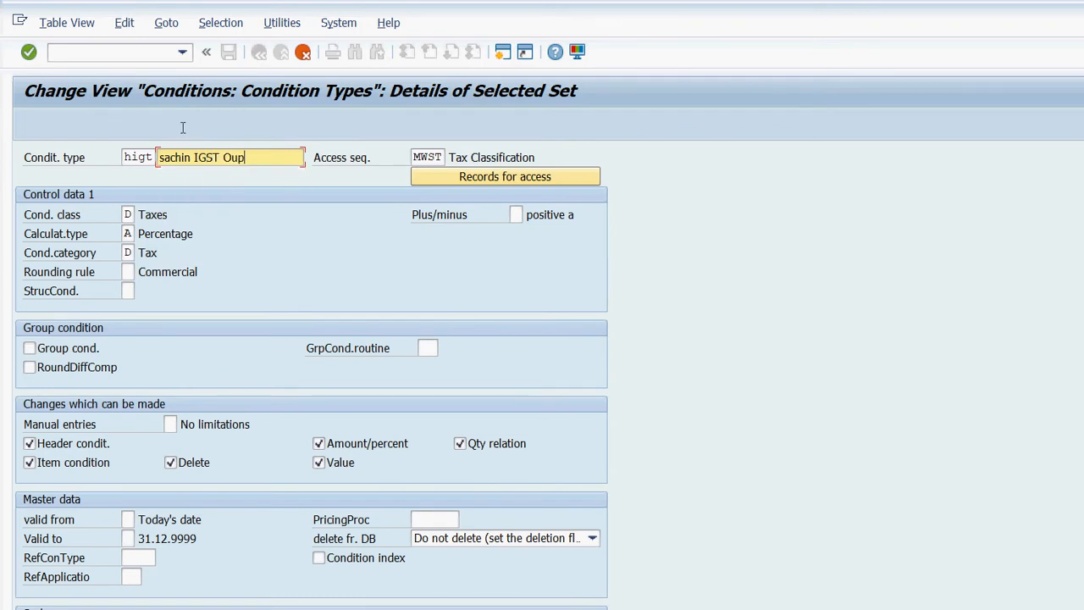
key("BackSpace")
type("tput")
left_click(210, 50)
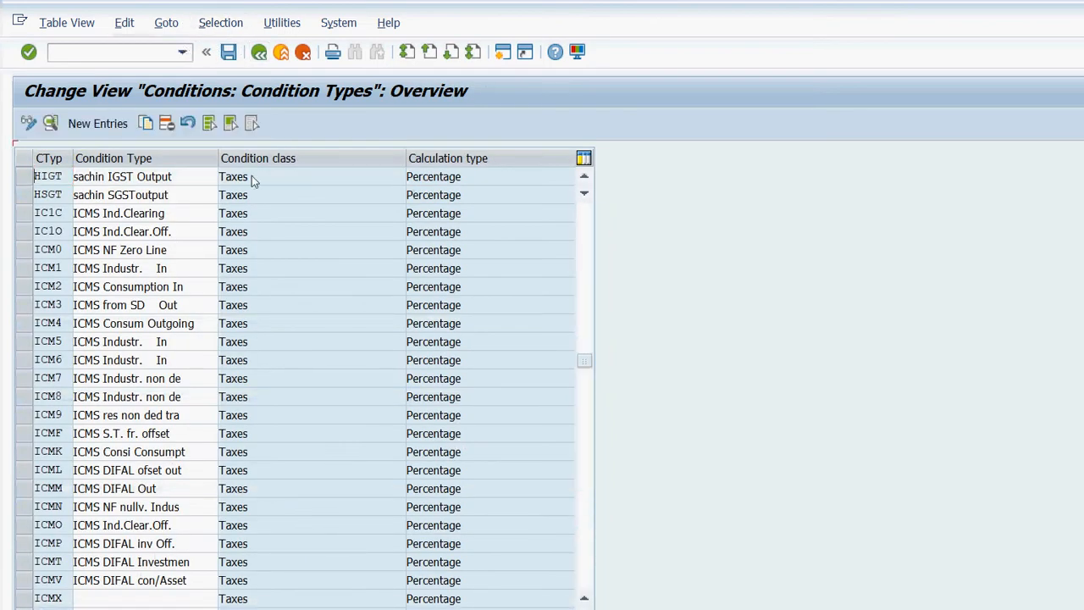
Leave the condition types overview and open the Access Sequences activity, accepting the cross-client notice.
left_click(208, 51)
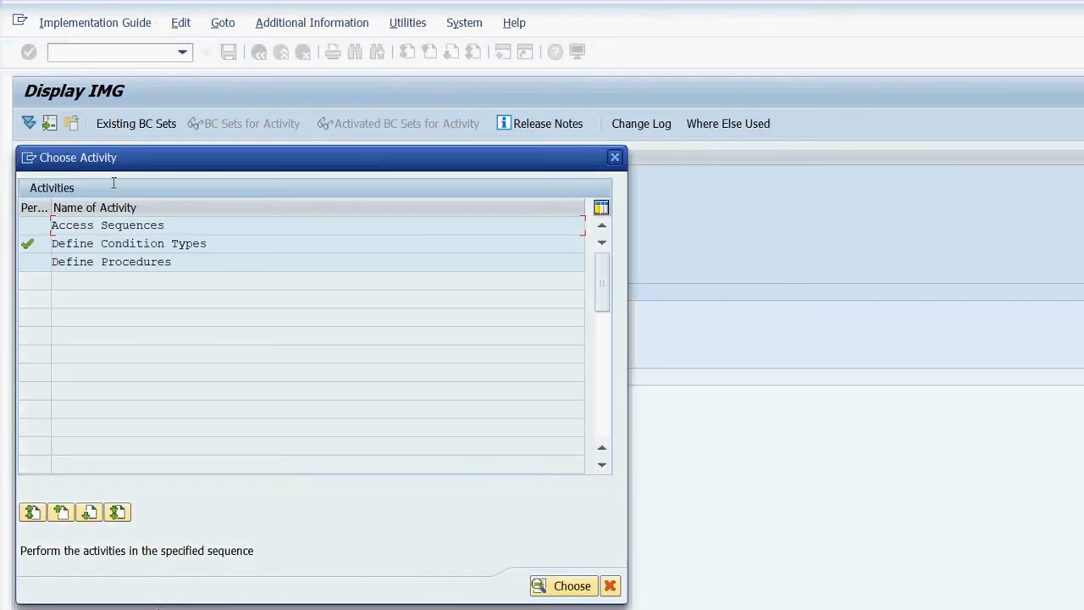
double_click(105, 179)
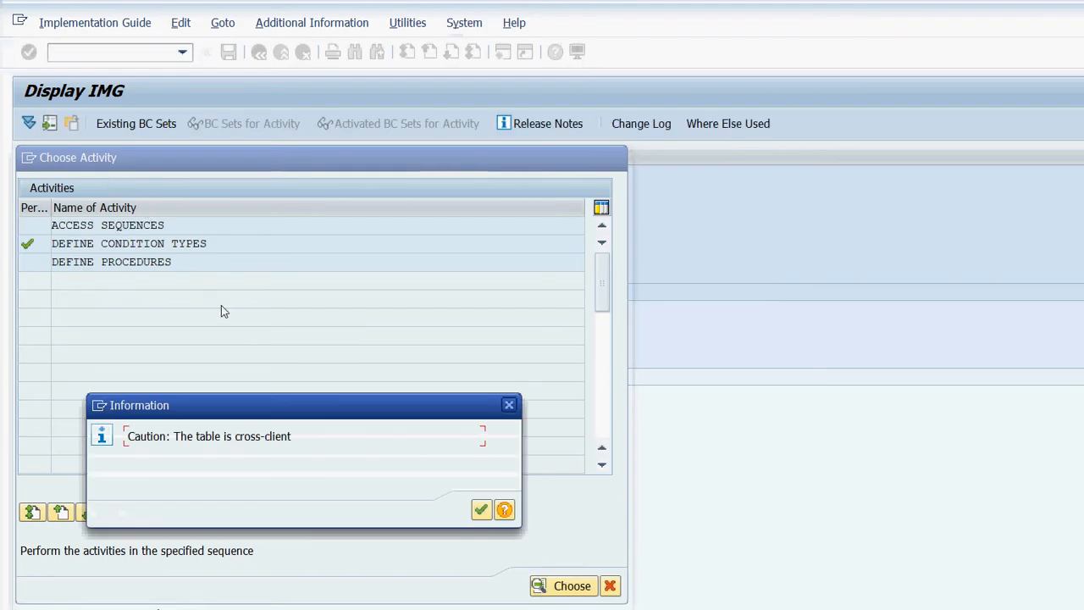
key("Return")
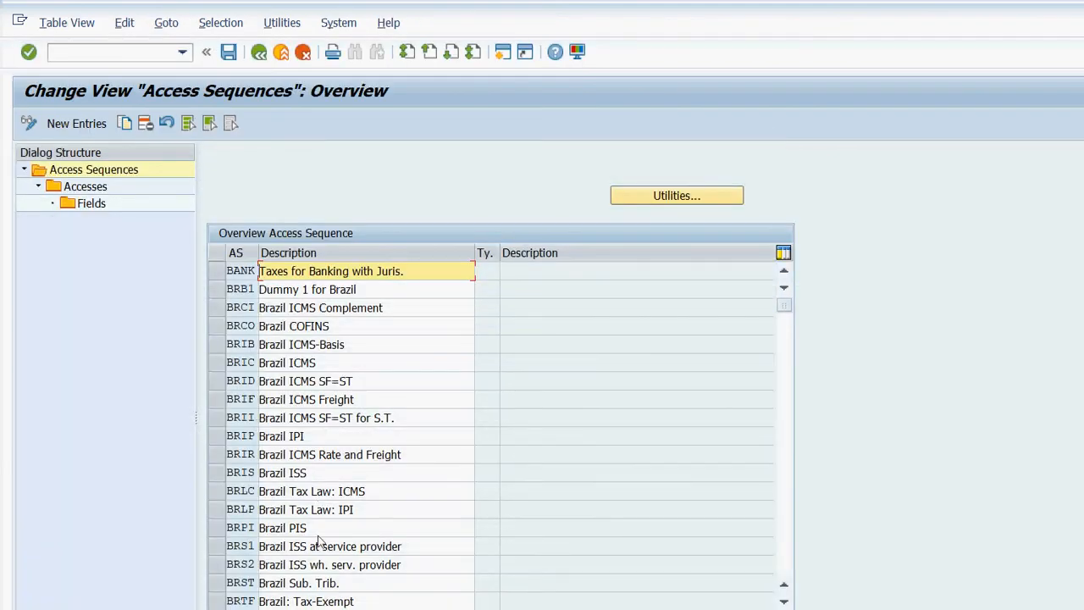
Locate access sequence mwst in the access sequences overview.
left_click(318, 540)
type("mw")
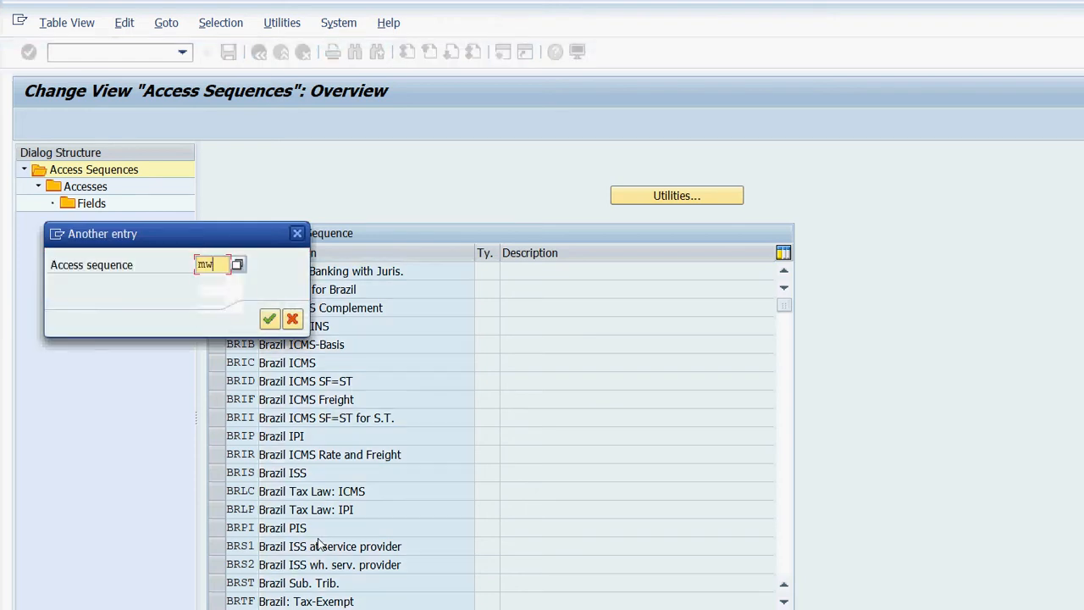
type("s")
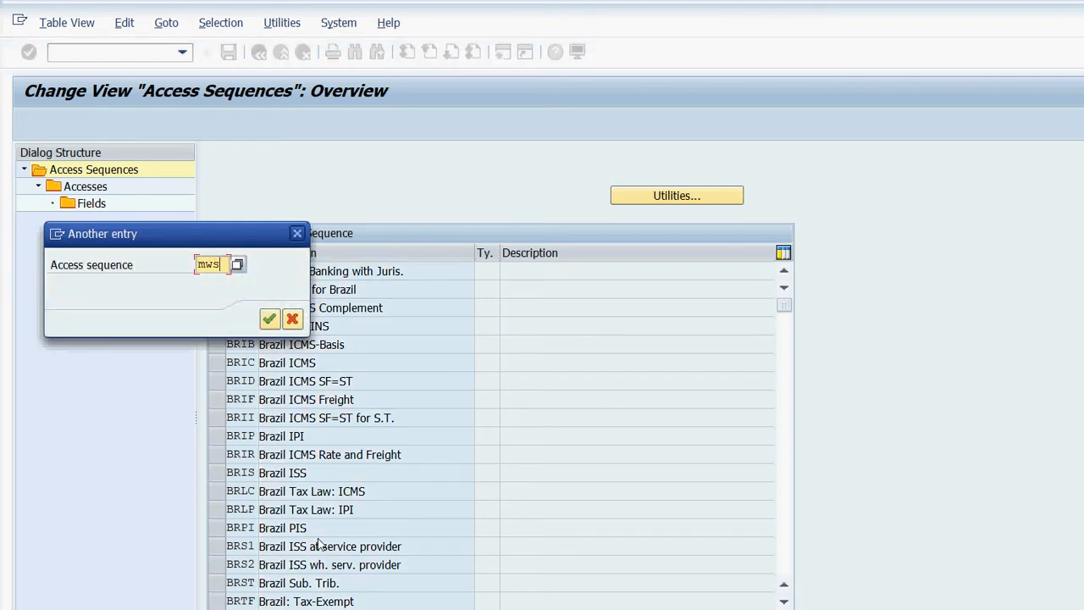
type("t")
key("Return")
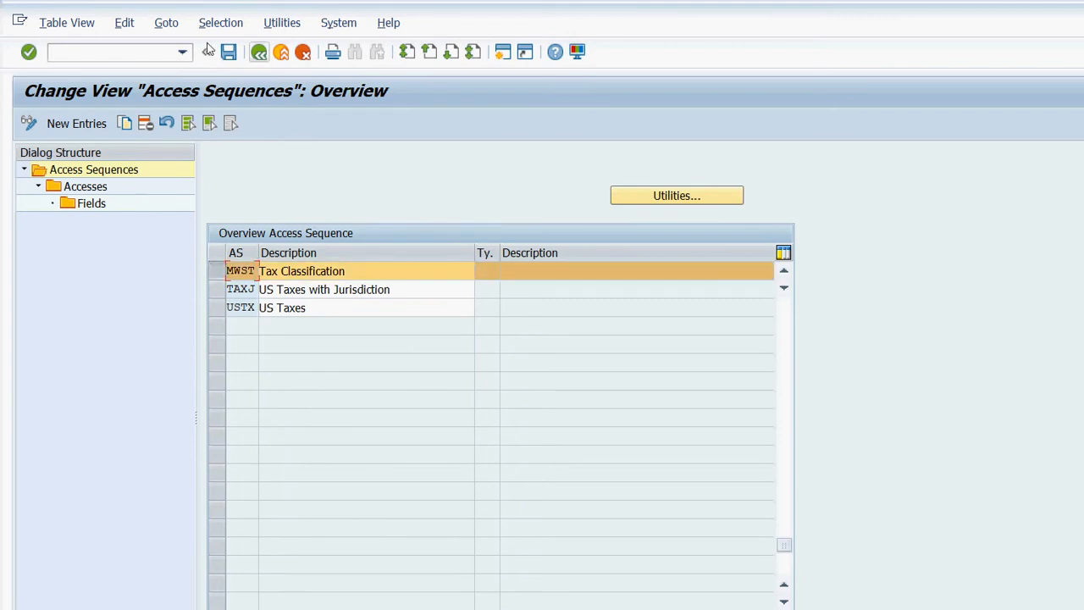
Leave the access sequences, saving the changes, and create a workbench request described with the owner's first name followed by "fi workbench request".
left_click(259, 52)
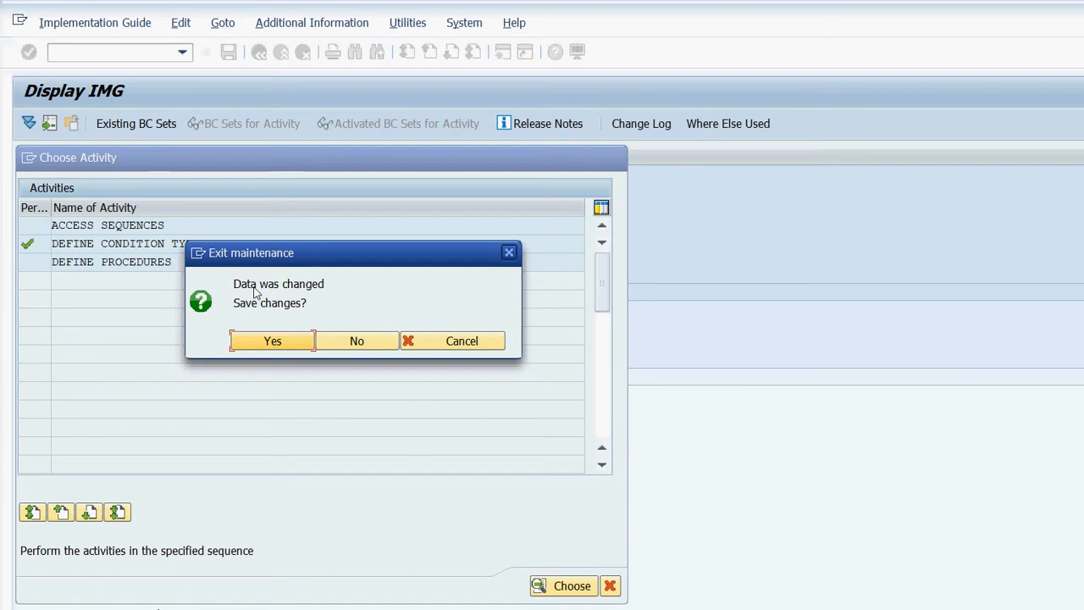
key("Return")
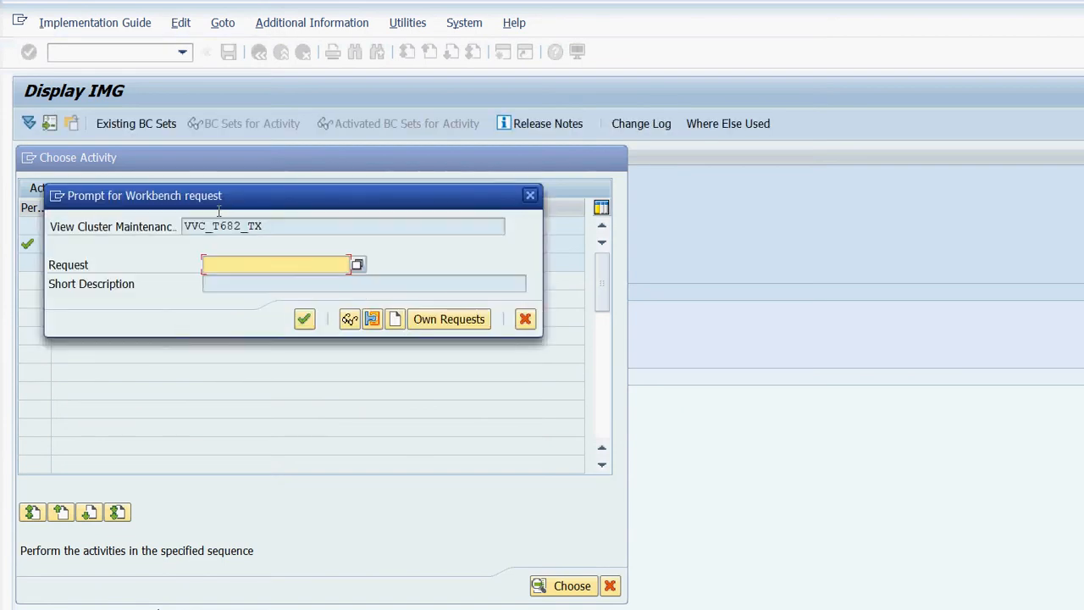
key("F4")
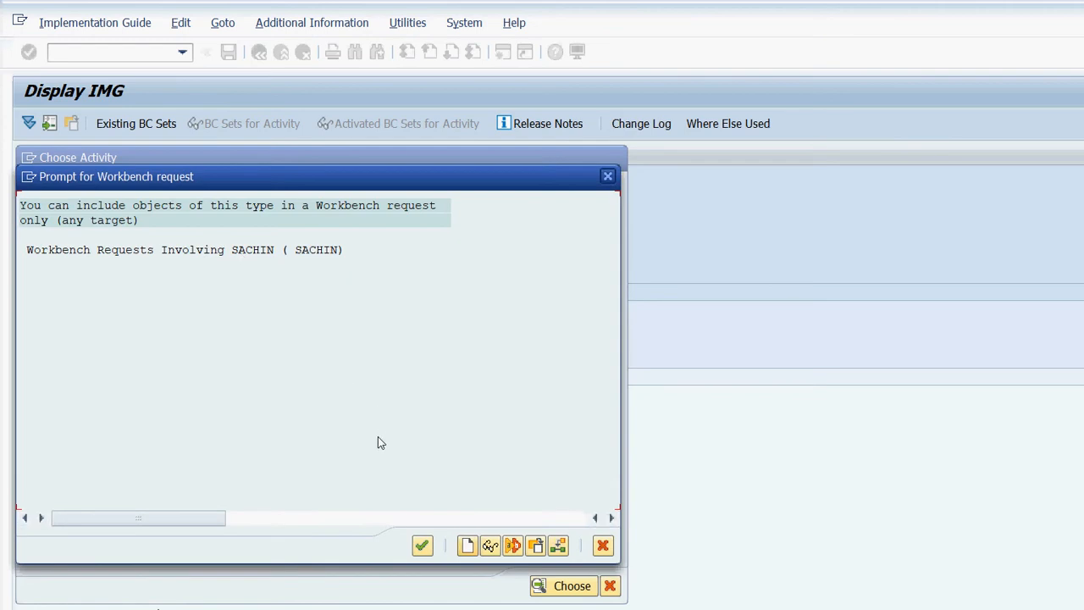
key("F8")
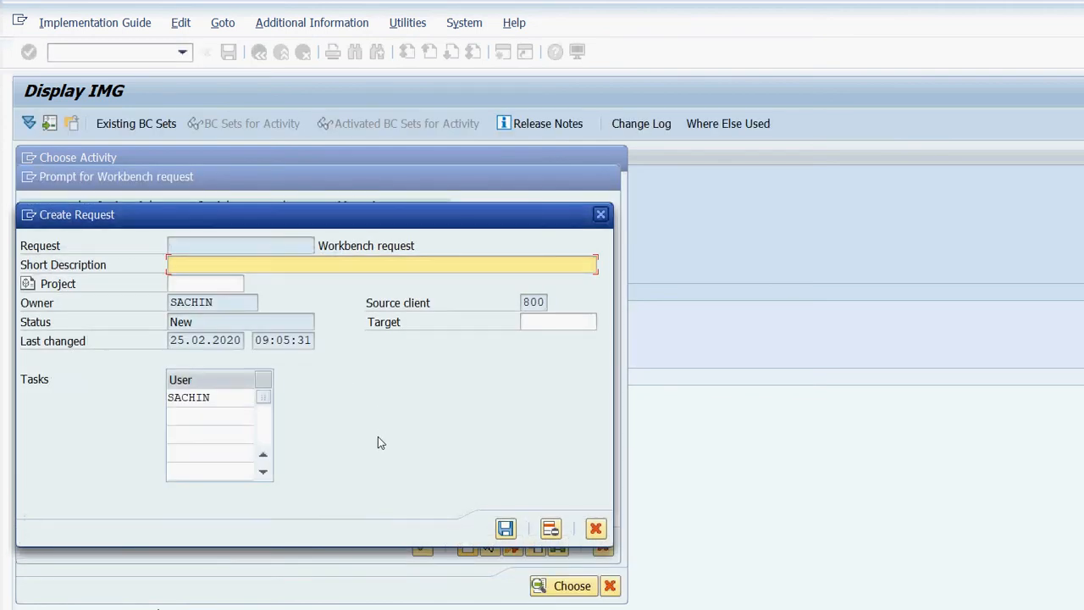
type("sachin fi workbench ")
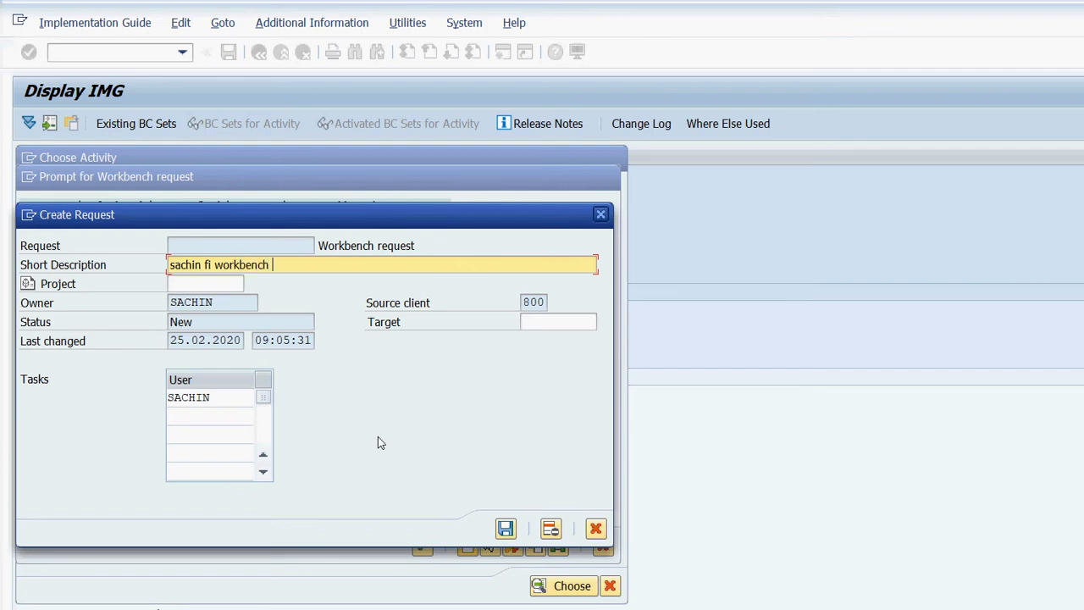
type("request")
key("Return")
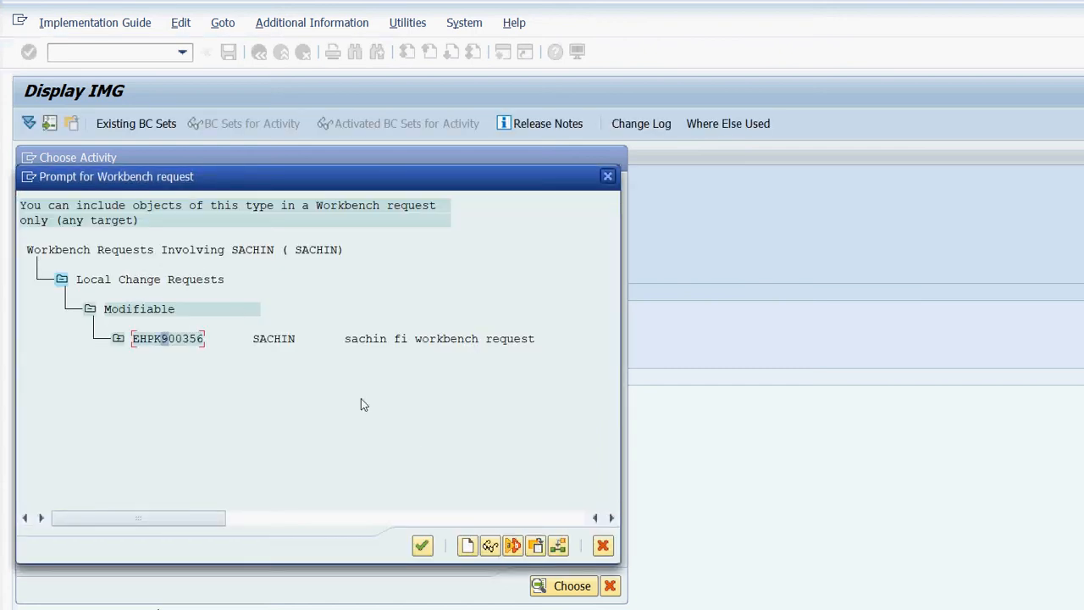
Assign the new workbench request to the access sequence changes and confirm it.
key("Return")
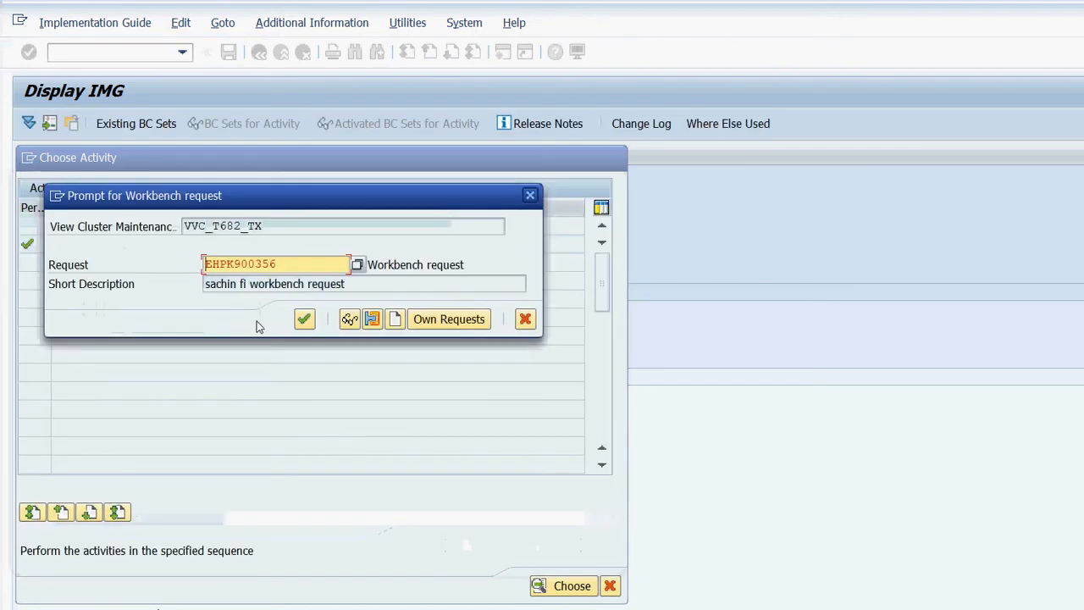
left_click(242, 265)
key("Return")
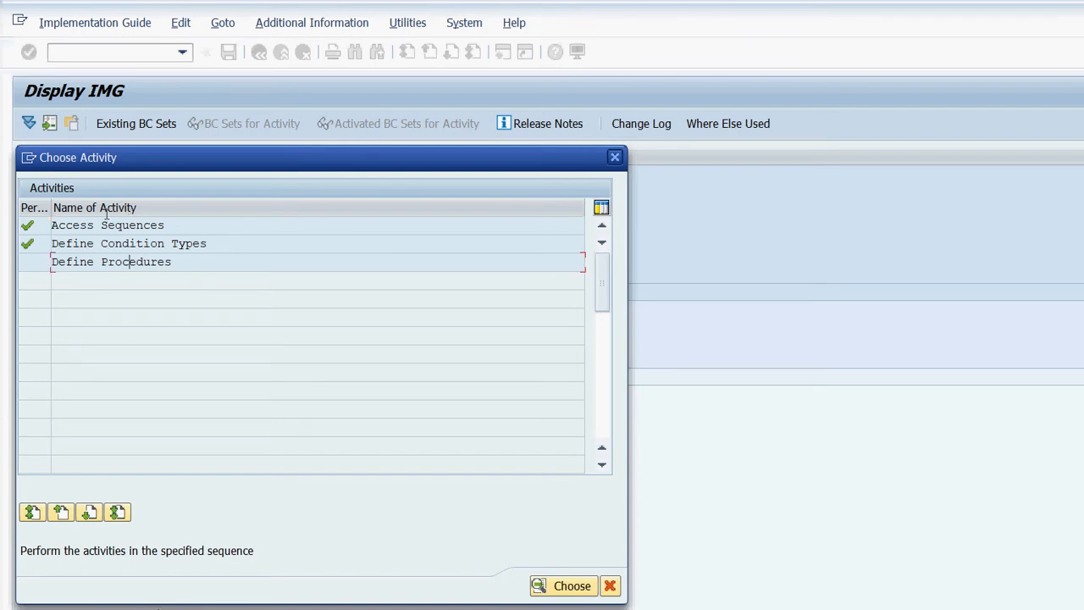
Open the Define Procedures activity and add a new procedure entry named with the owner's first name.
key("Return")
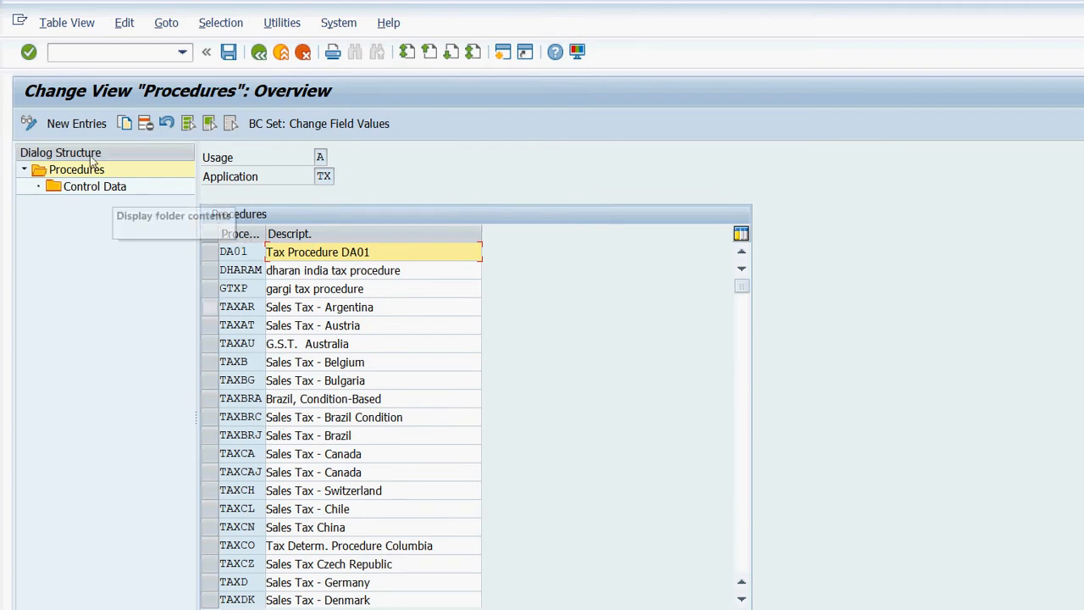
left_click(75, 123)
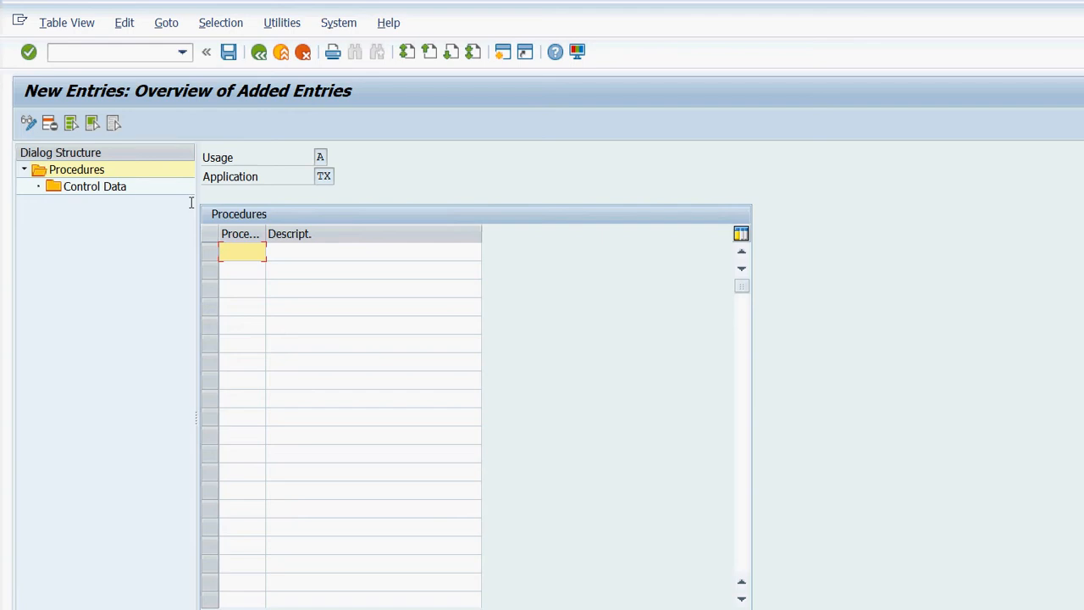
type("Sachin")
key("Tab")
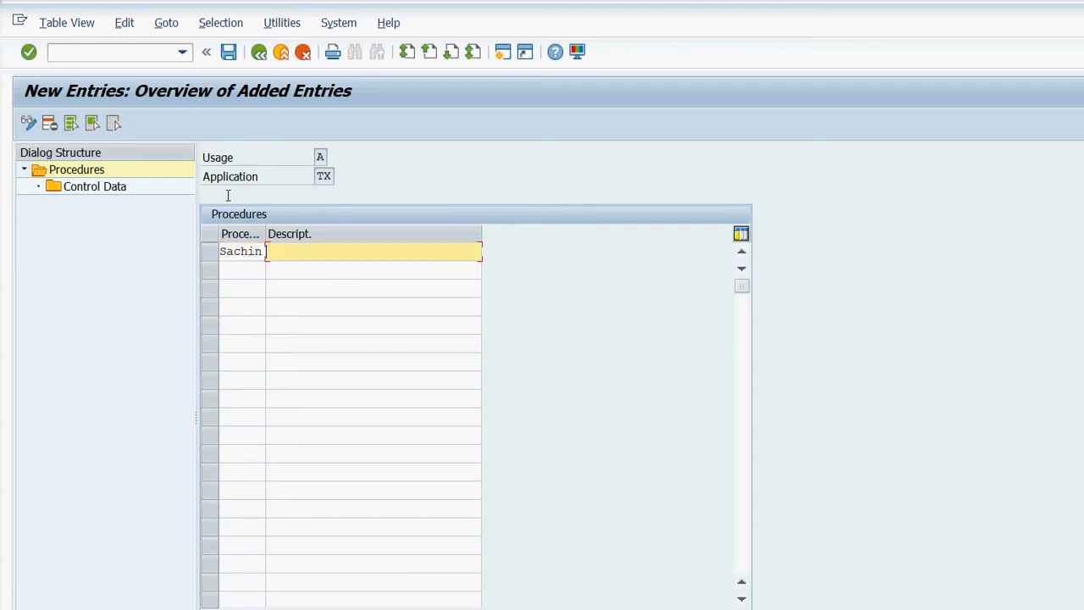
Describe the new procedure with the owner's first name followed by "India Tax Procedure" and save it.
type("Sachin Ini")
type("ia Tax Proce")
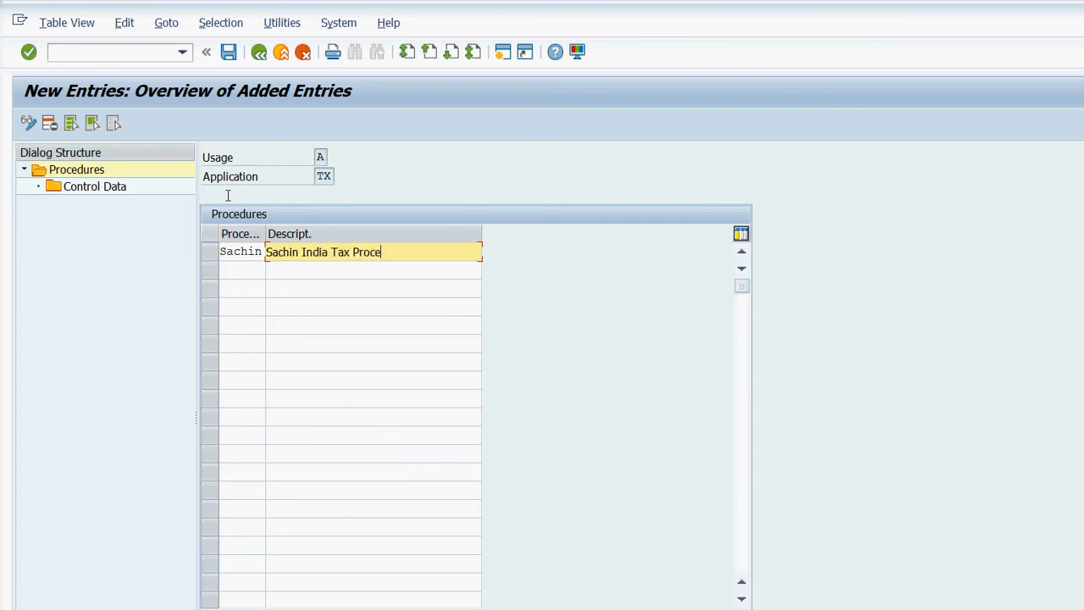
type("dure")
left_click(229, 52)
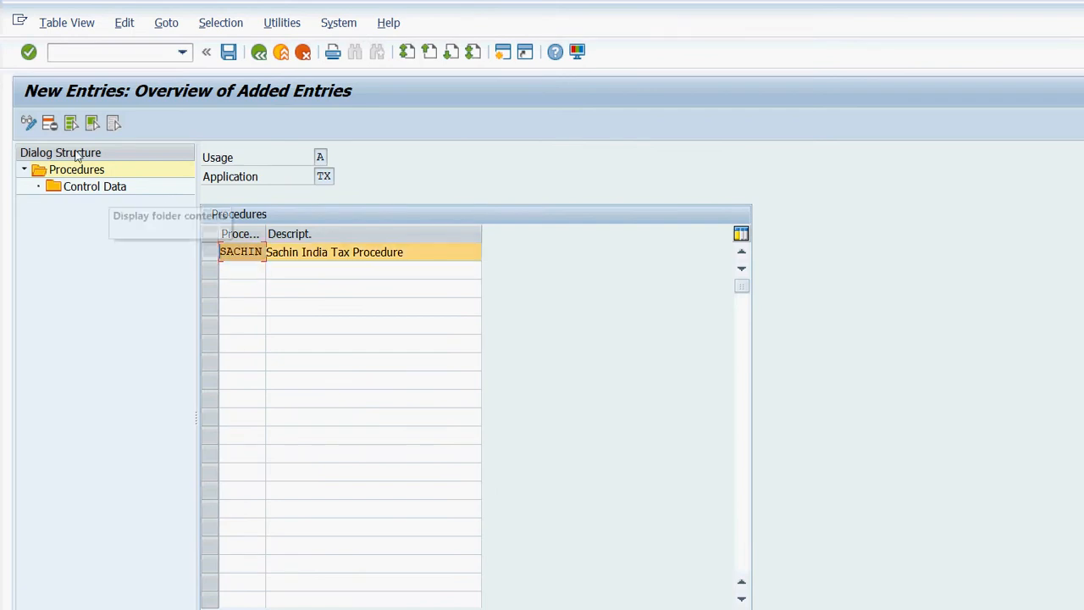
Create new control data entries for the procedure with step numbers 100, 200, 300, 400, 500, 600 and 700.
double_click(161, 188)
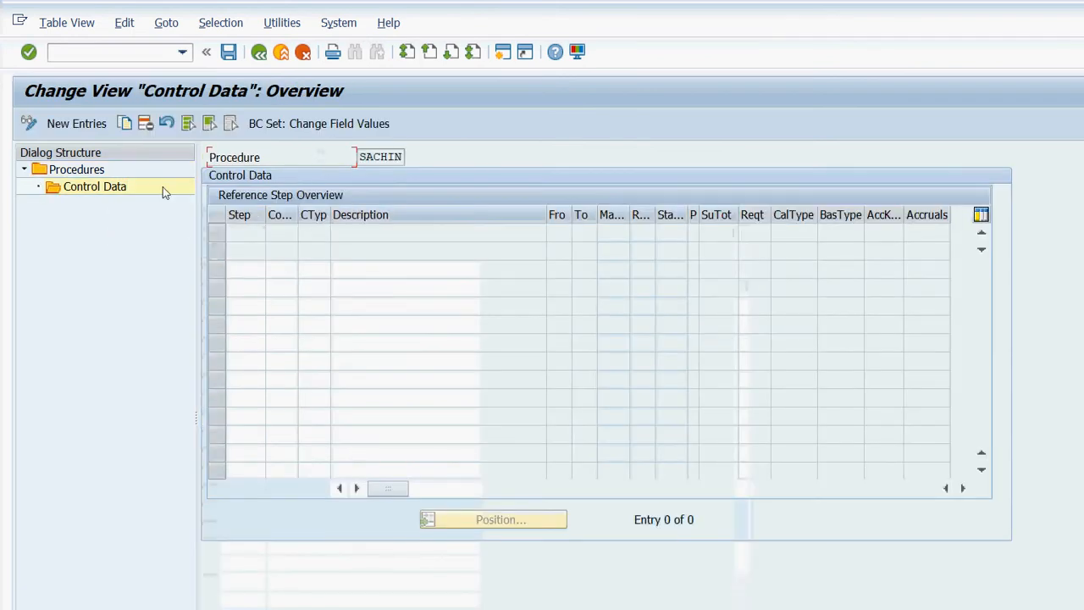
left_click(68, 123)
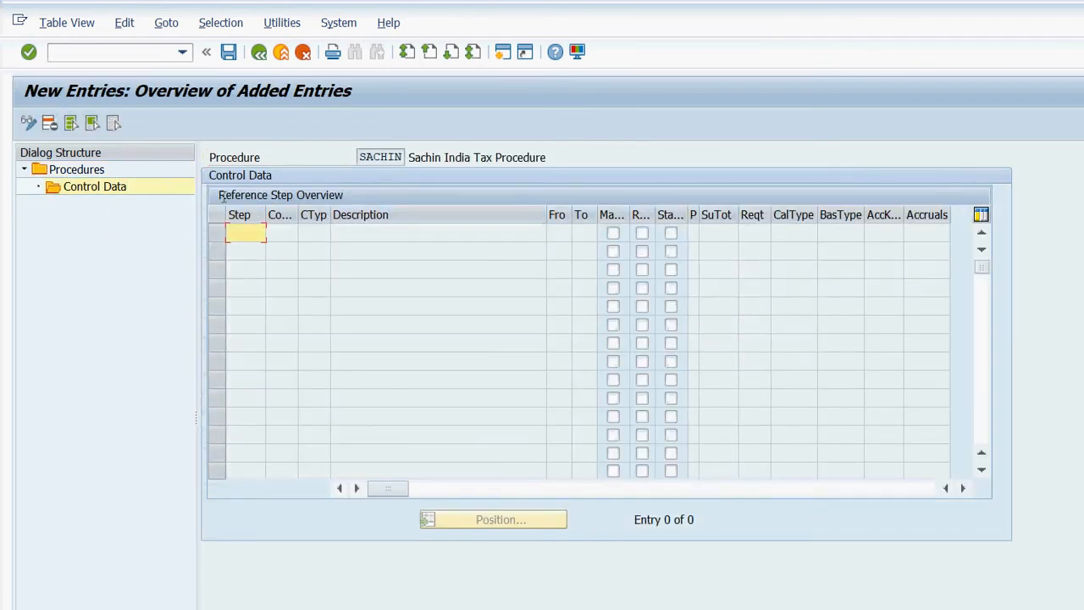
type("100")
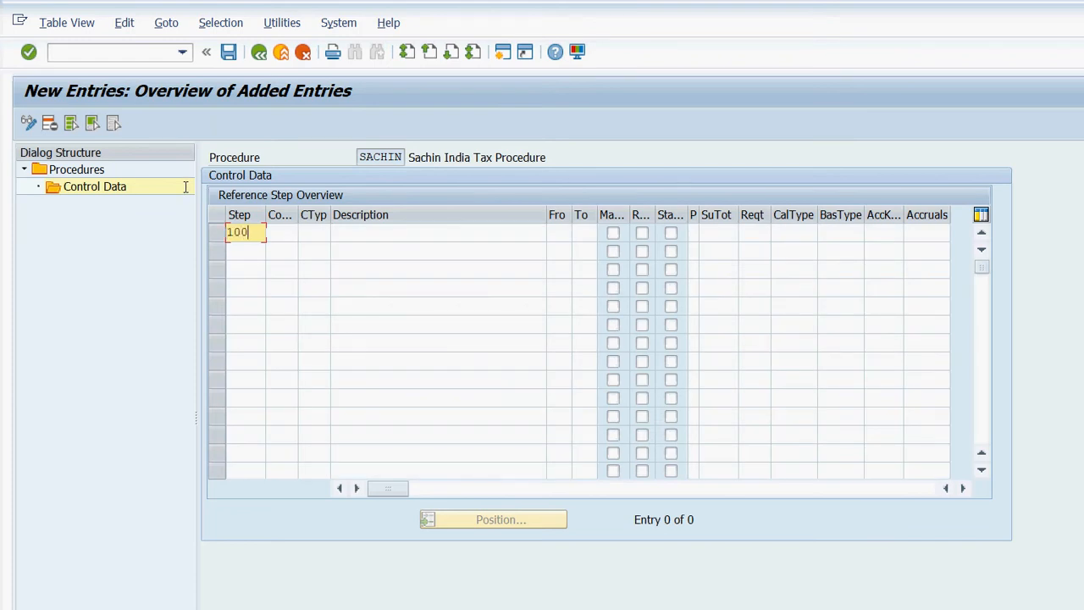
key("Down")
type("200")
key("Down")
type("300")
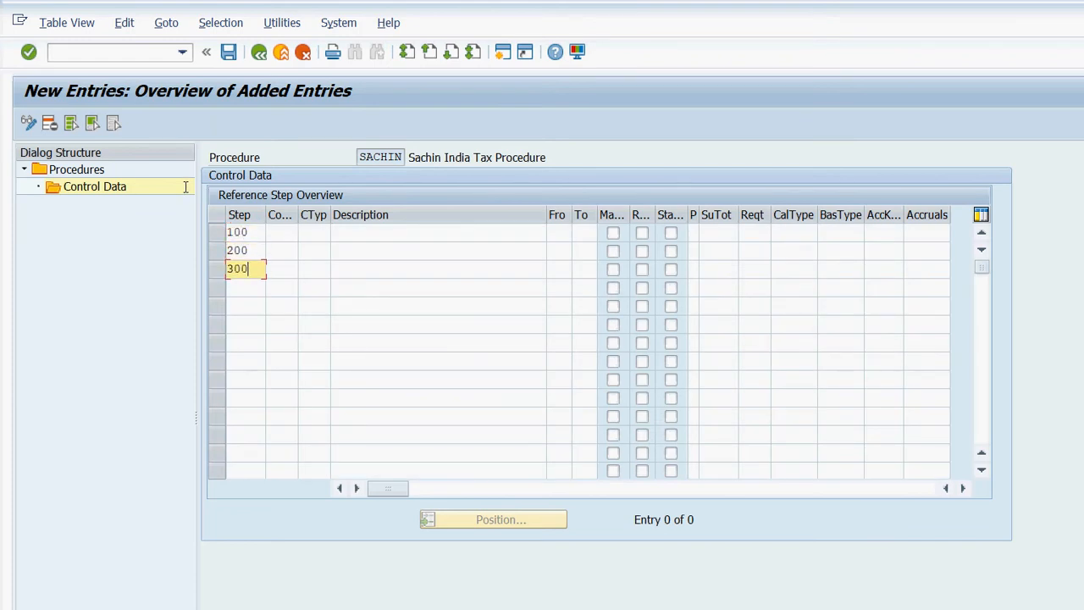
key("Down")
type("400")
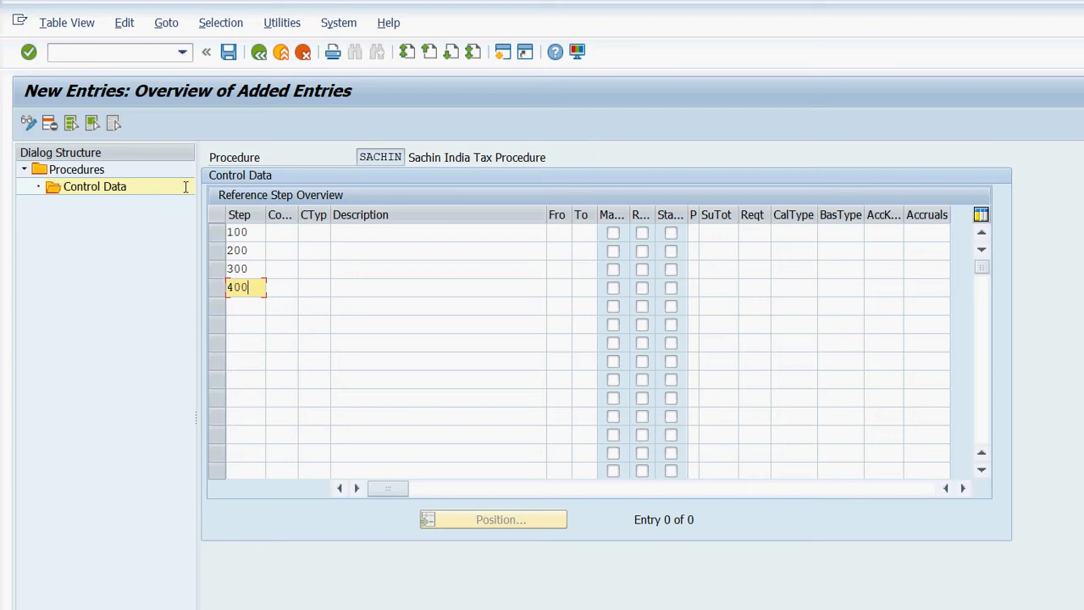
key("Down")
type("500")
key("Down")
type("600")
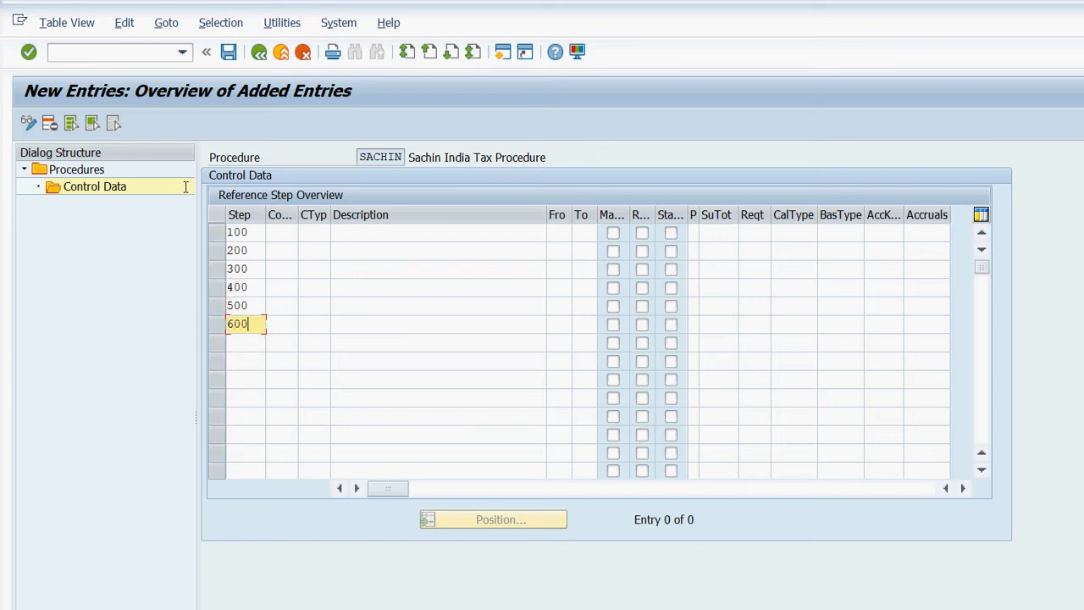
key("Down")
type("700")
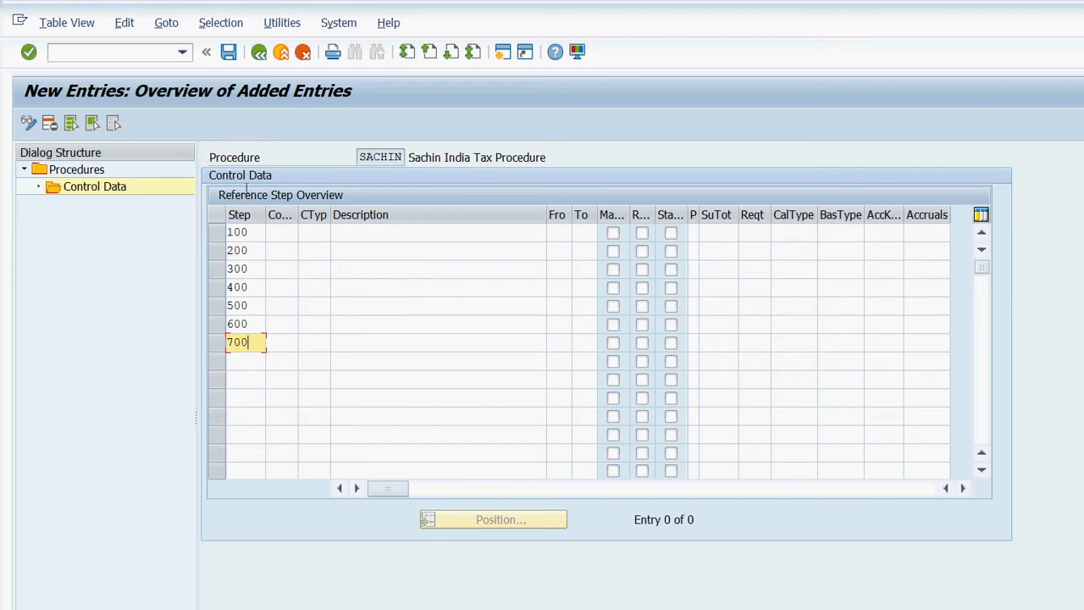
Assign condition types basb, gsgt, gcgt and gigt to steps 100, 200, 300 and 400.
key("Return")
type("bas")
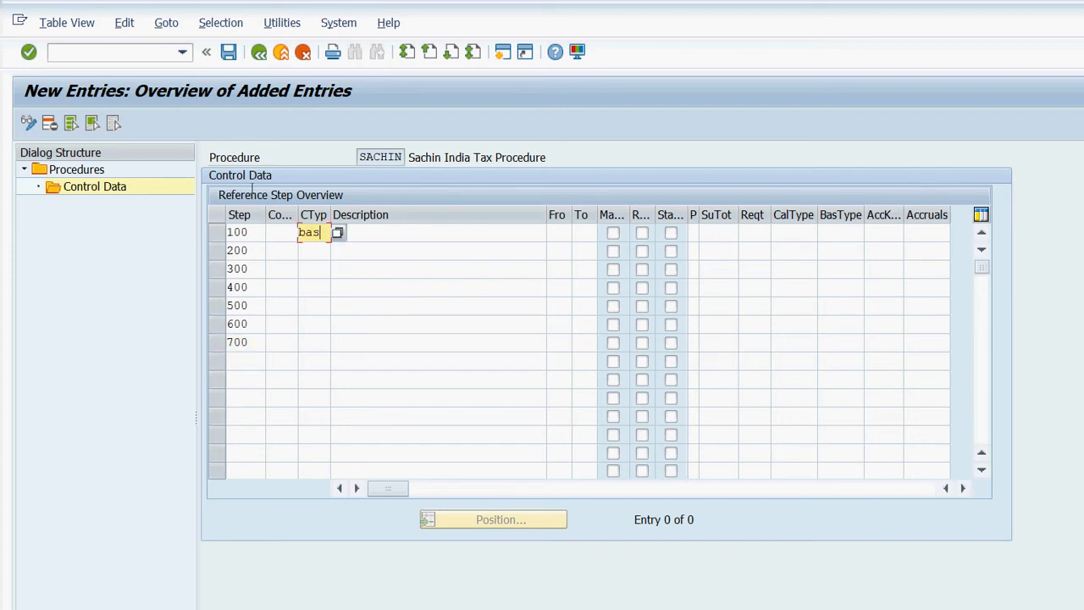
type("b")
key("Down")
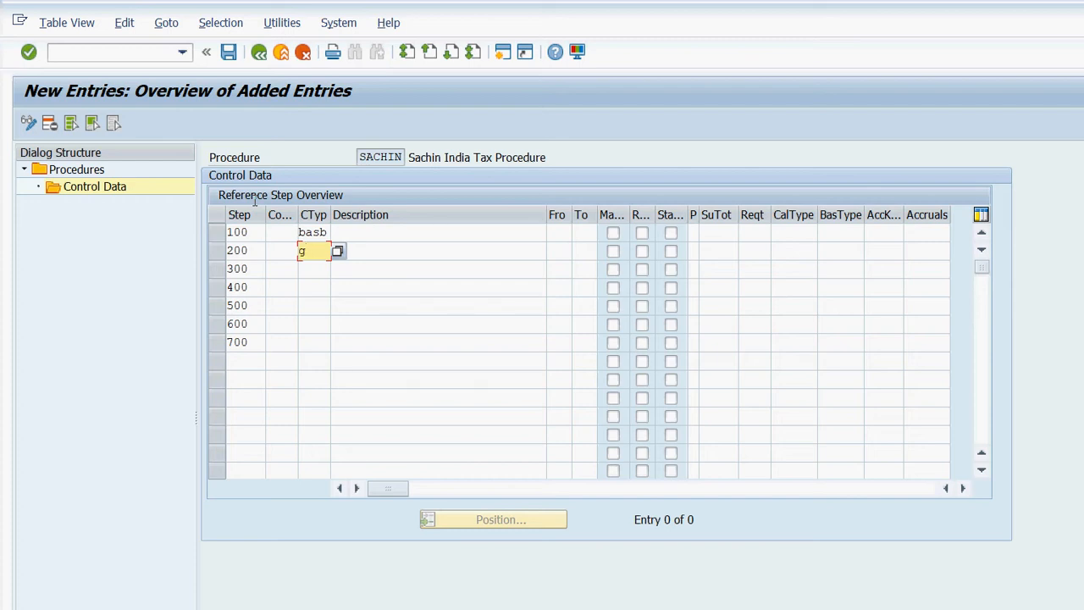
type("gsgt")
key("Down")
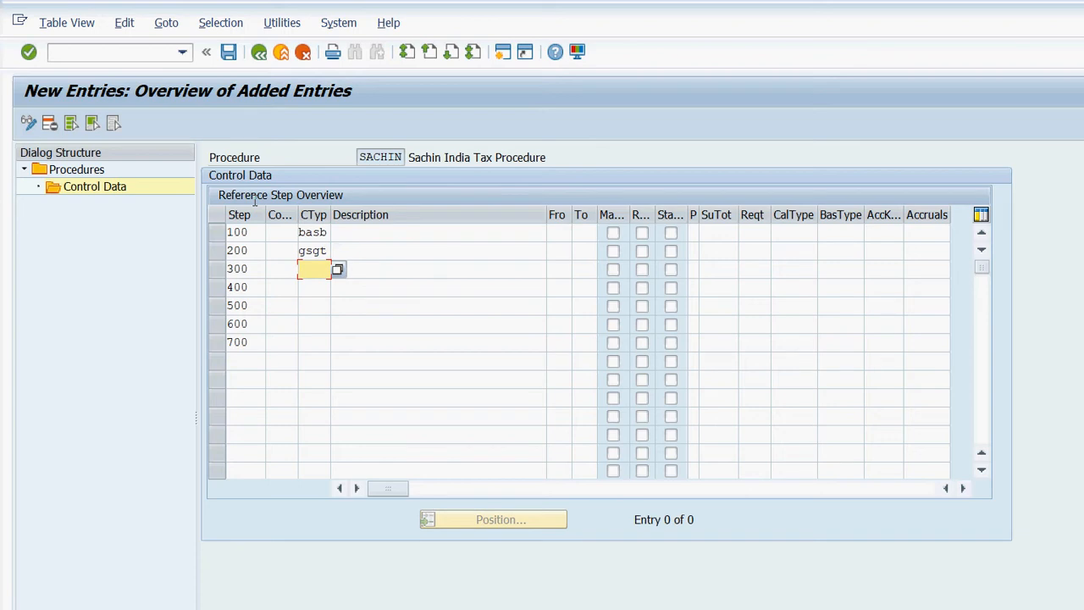
type("gcgt")
key("Down")
type("gigt")
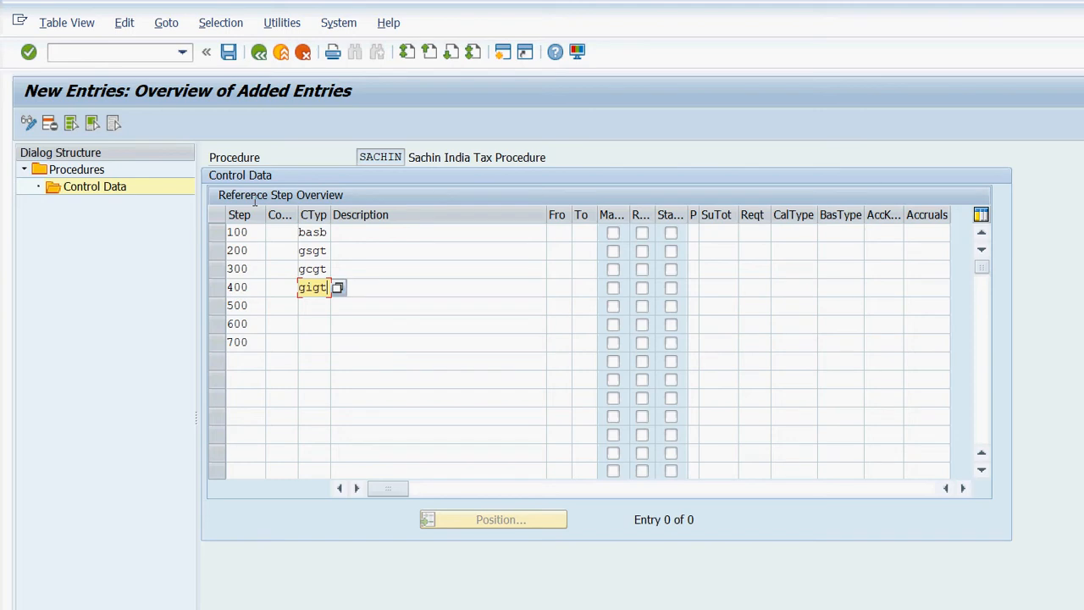
Assign condition types hsgt, hcgt and higt to steps 500, 600 and 700 and confirm the entries.
key("Down")
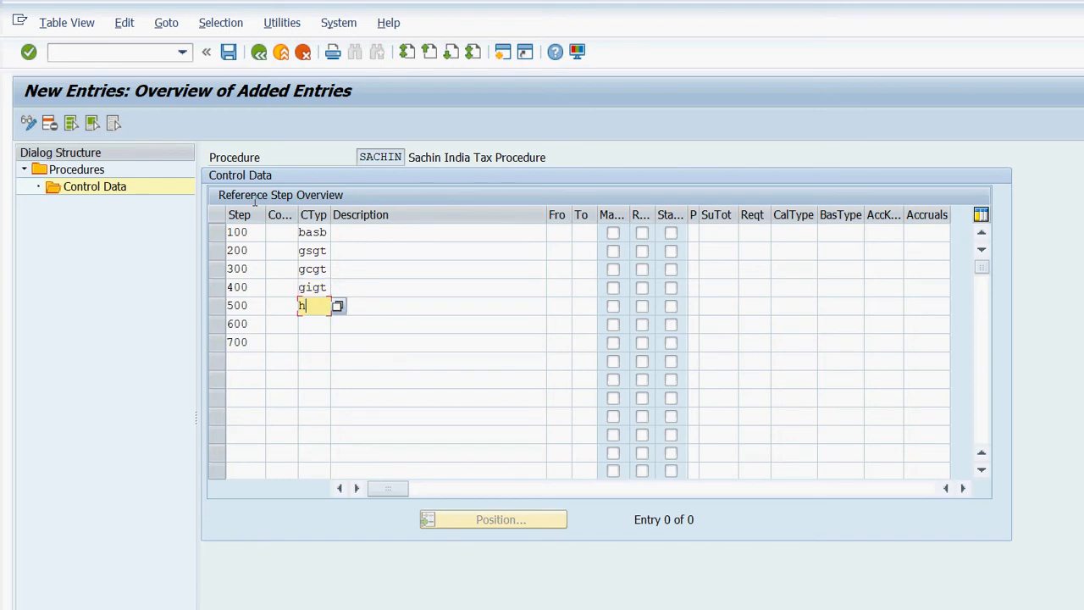
type("hsgt")
key("Down")
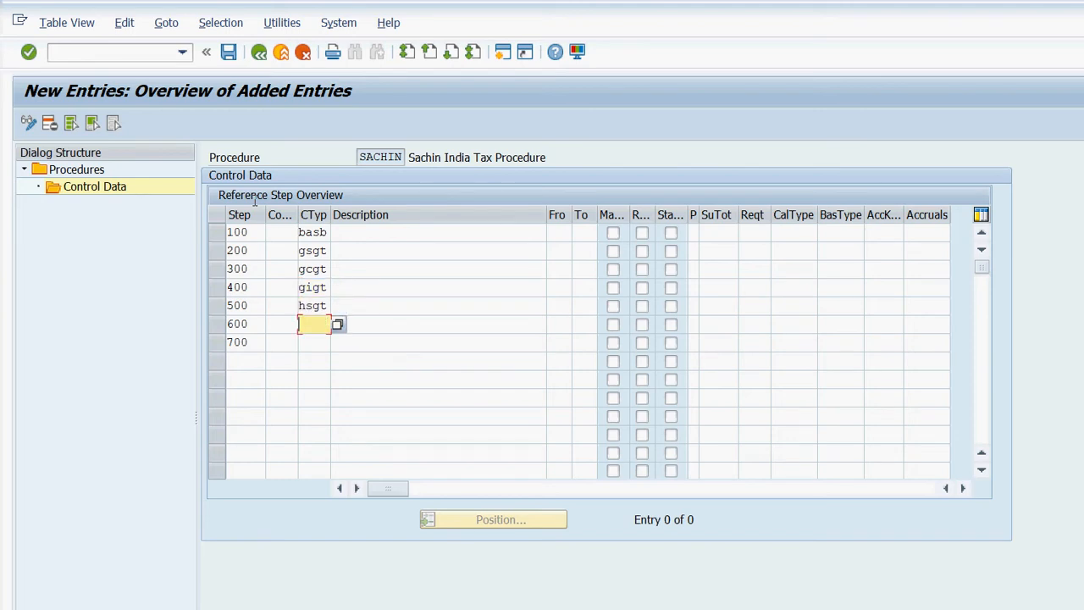
type("hcgt")
key("Down")
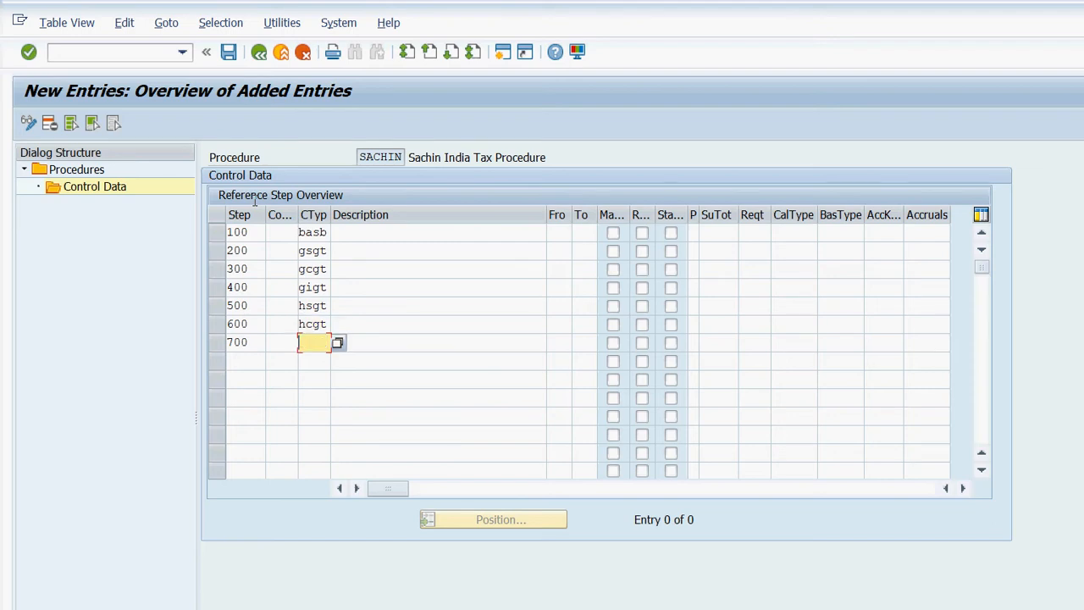
type("higt")
key("Return")
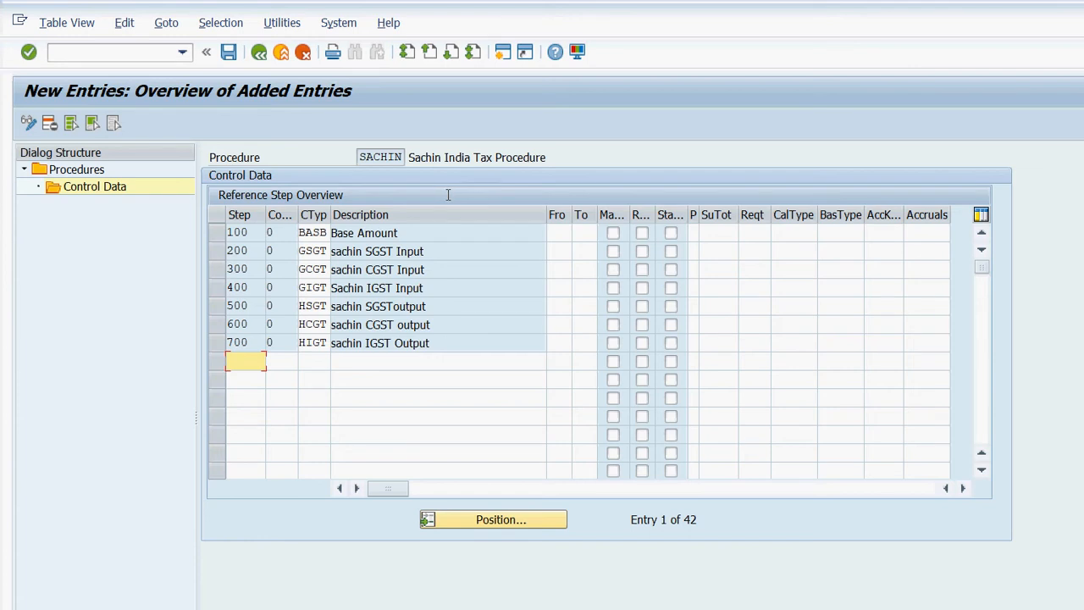
Set the from-step reference to 100 for all the input and output tax steps 200 to 700.
left_click(559, 252)
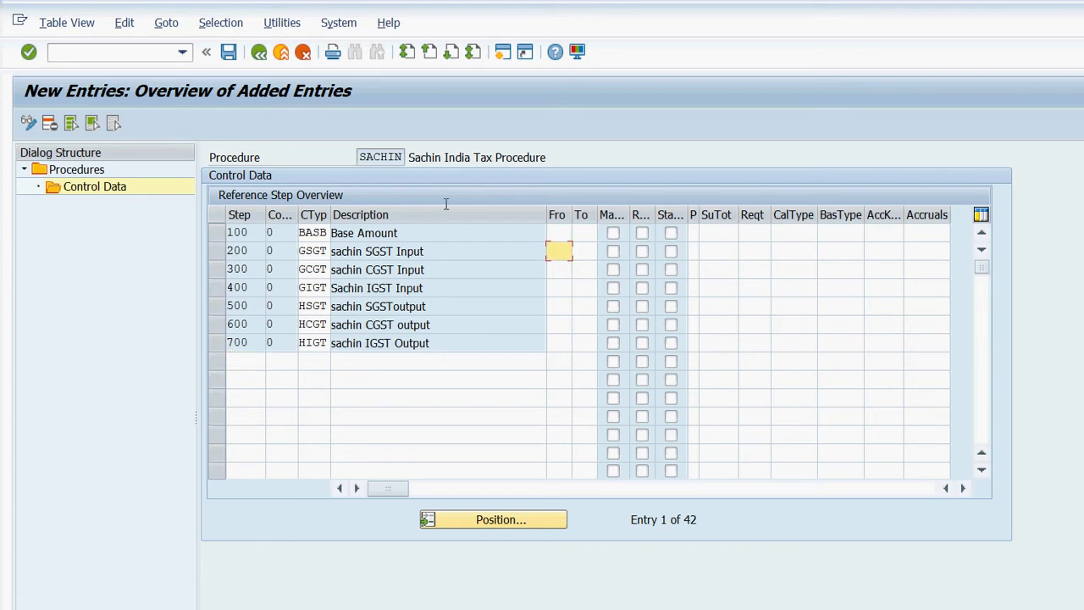
type("100")
key("Down")
type("100")
key("Down")
type("100")
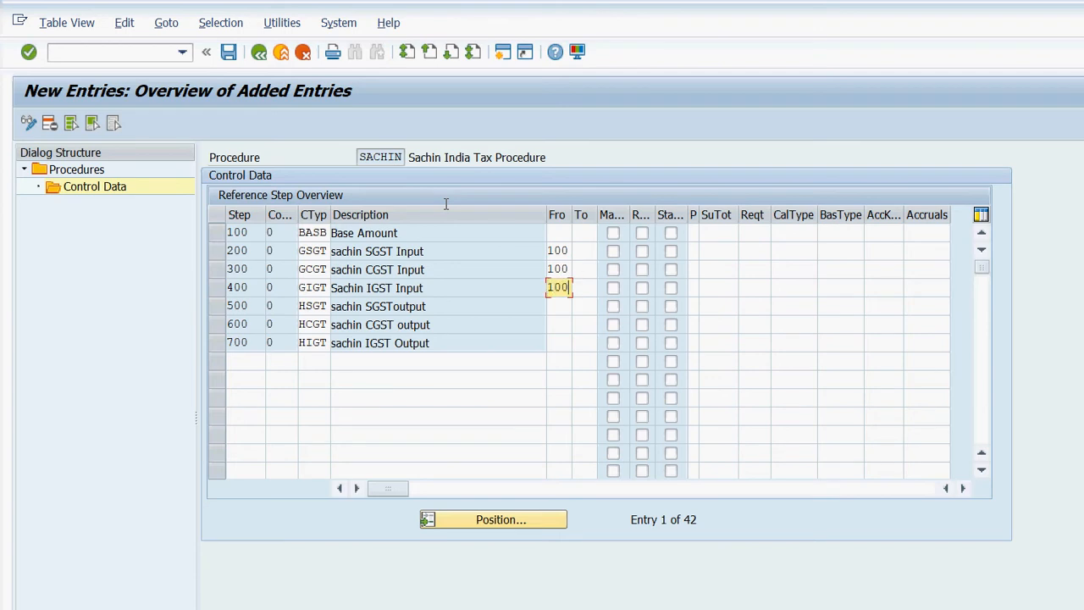
key("Down")
type("1")
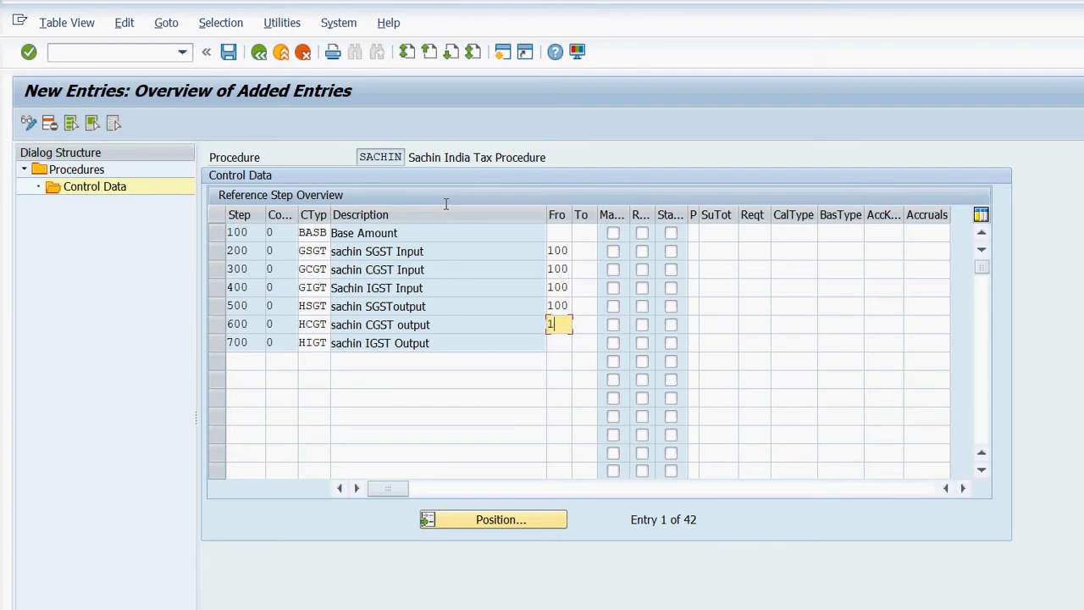
key("Down")
type("10")
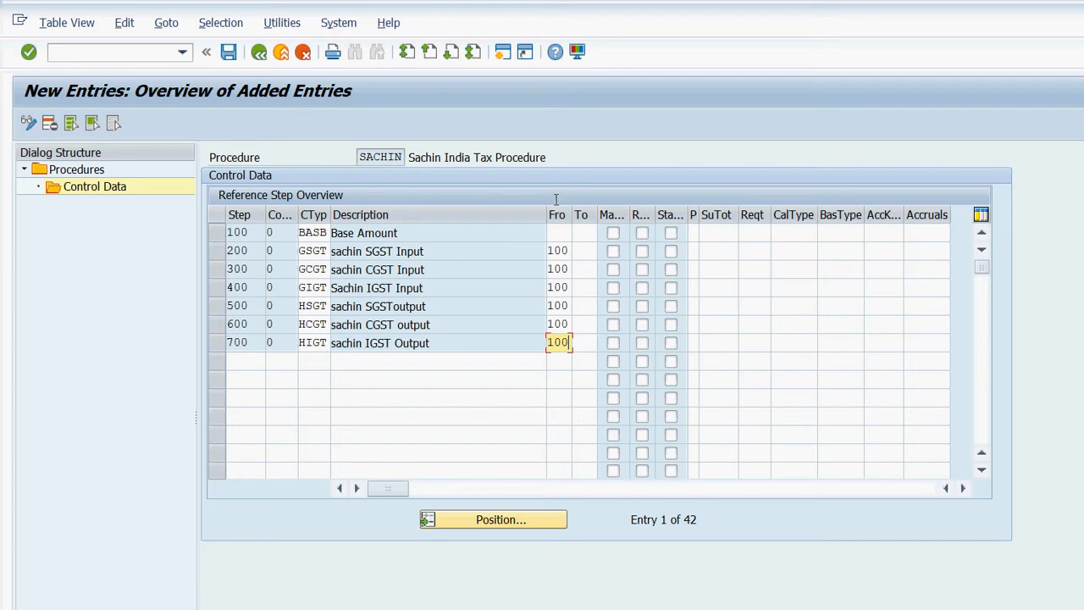
Set the P indicator to X for steps 200 to 700 of the control data.
left_click(694, 251)
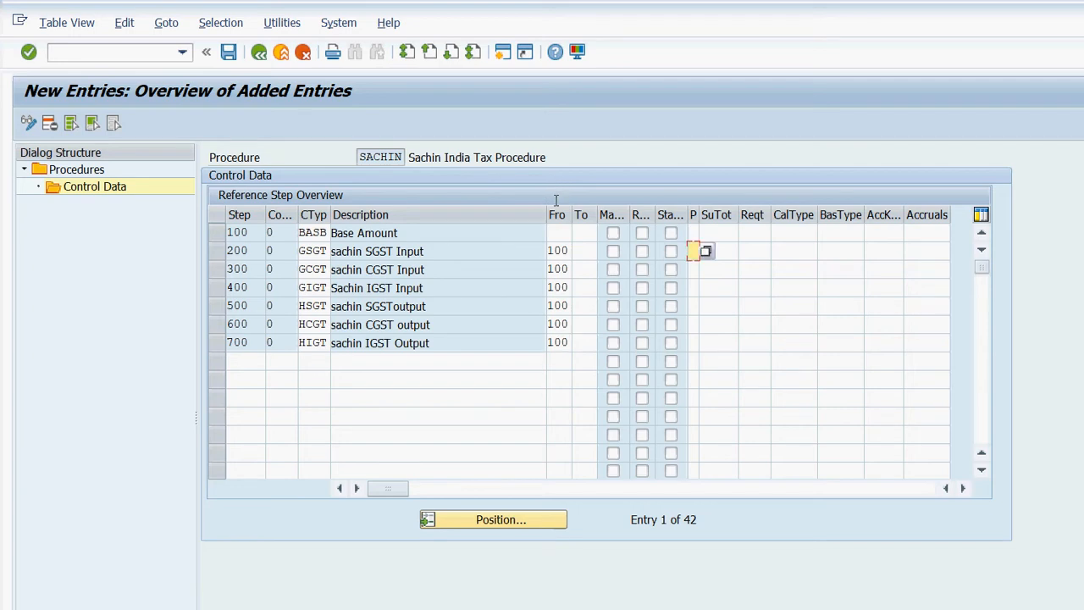
type("X")
key("Down")
type("X")
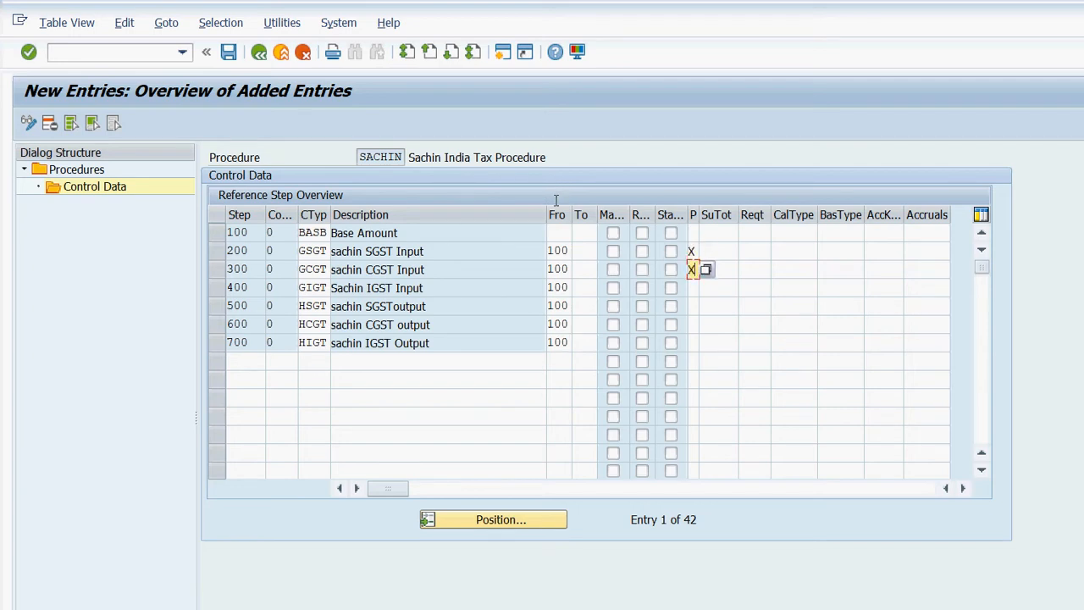
key("Down")
type("X")
key("Down")
type("X")
key("Down")
type("X")
key("Down")
type("X")
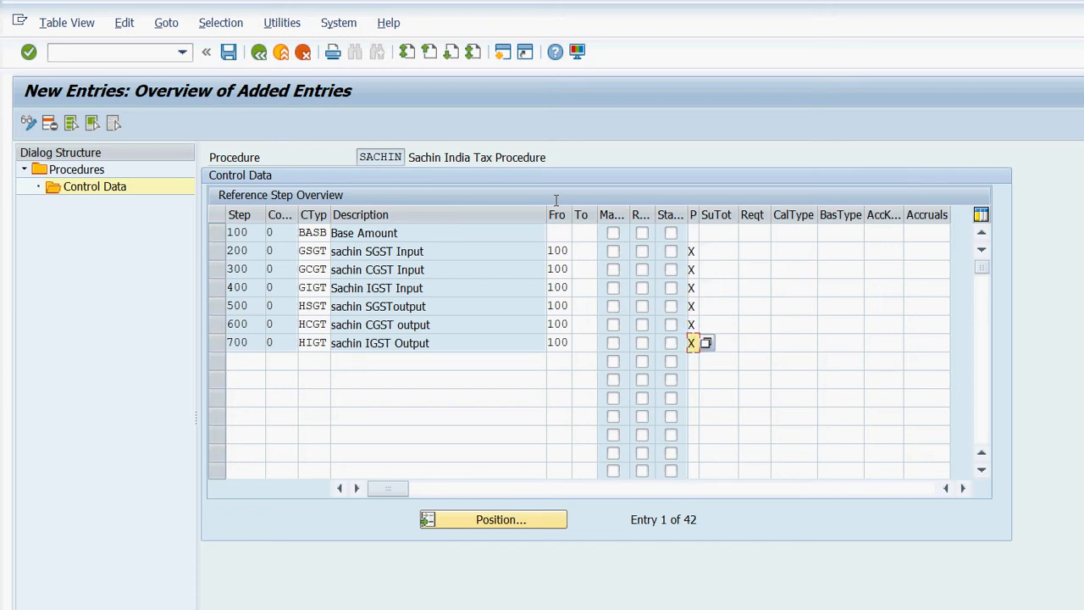
Set the subtotal indicator to 9 for steps 100 to 700 of the control data.
left_click(717, 234)
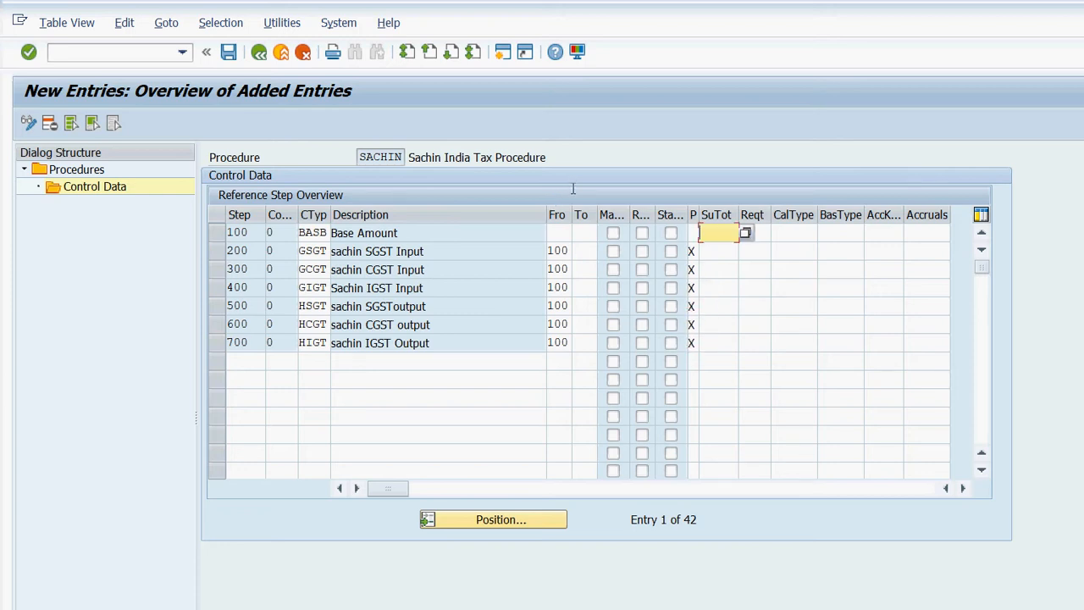
type("9")
key("Down")
key("9")
key("Down")
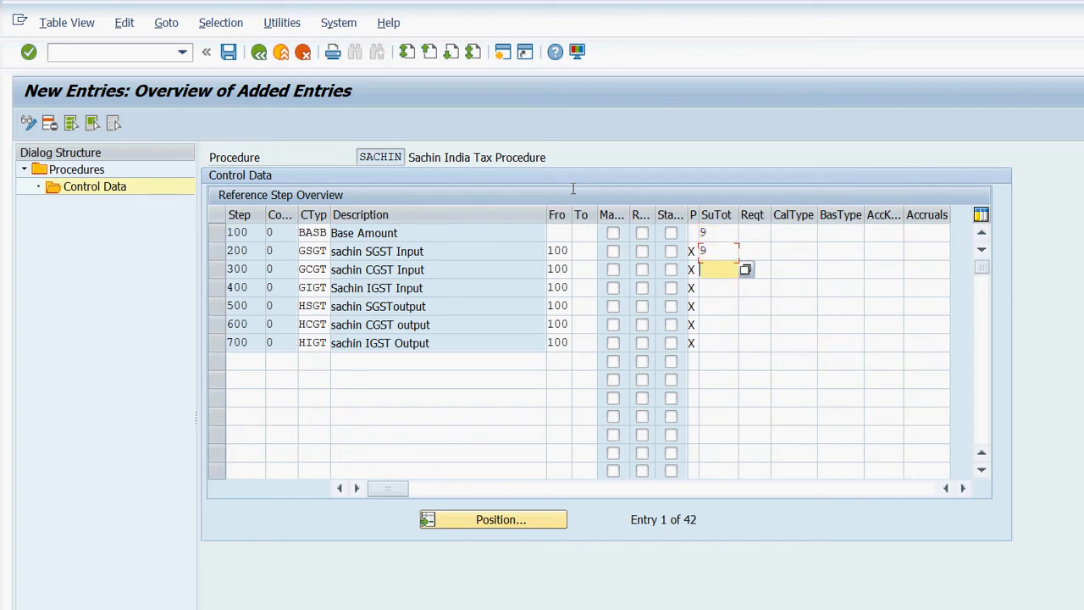
key("9")
key("Down")
key("9")
key("Down")
key("9")
key("Down")
key("9")
key("Down")
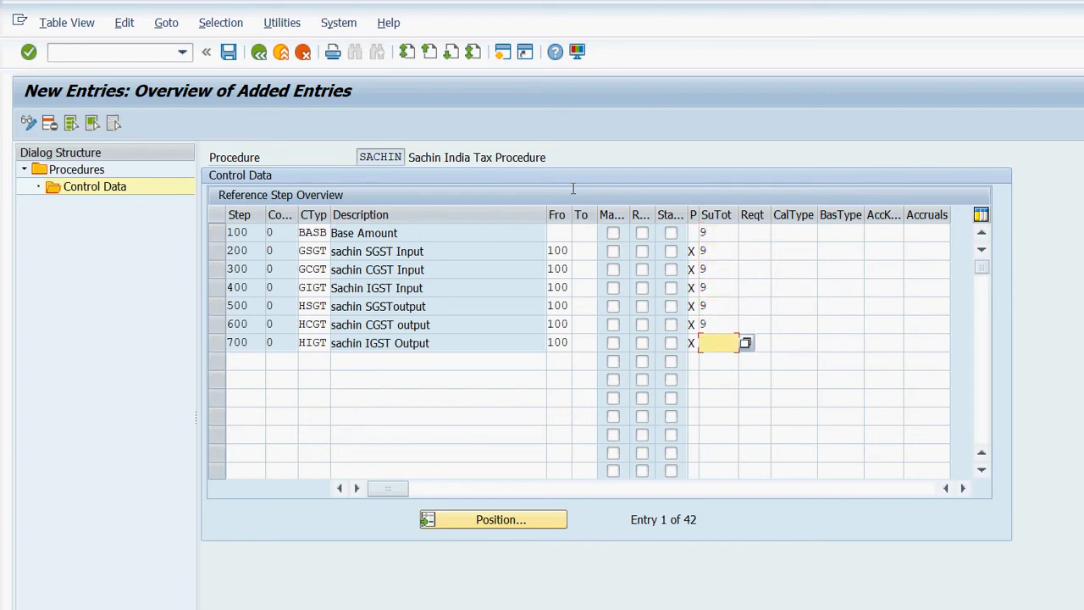
type("9")
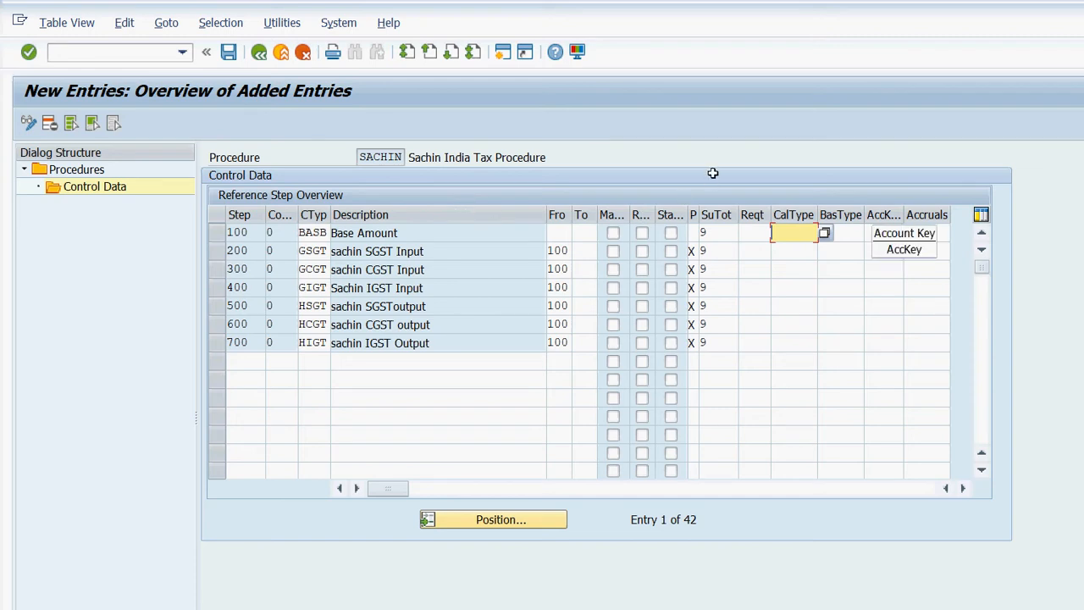
Assign account key VST to the input tax steps 200, 300 and 400.
left_click(881, 251)
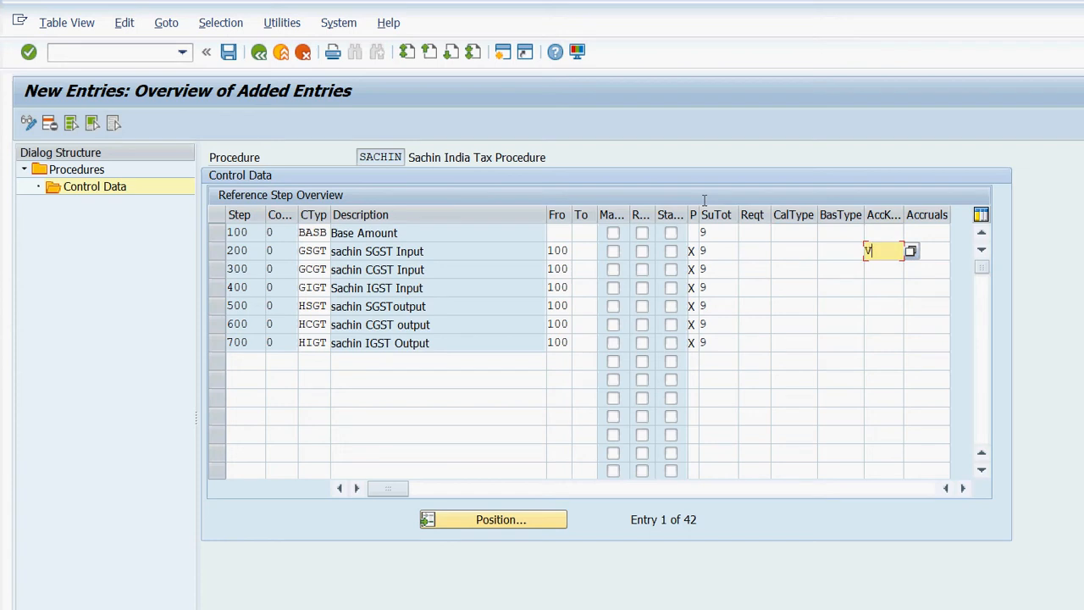
type("VST")
key("Down")
type("VST")
key("Down")
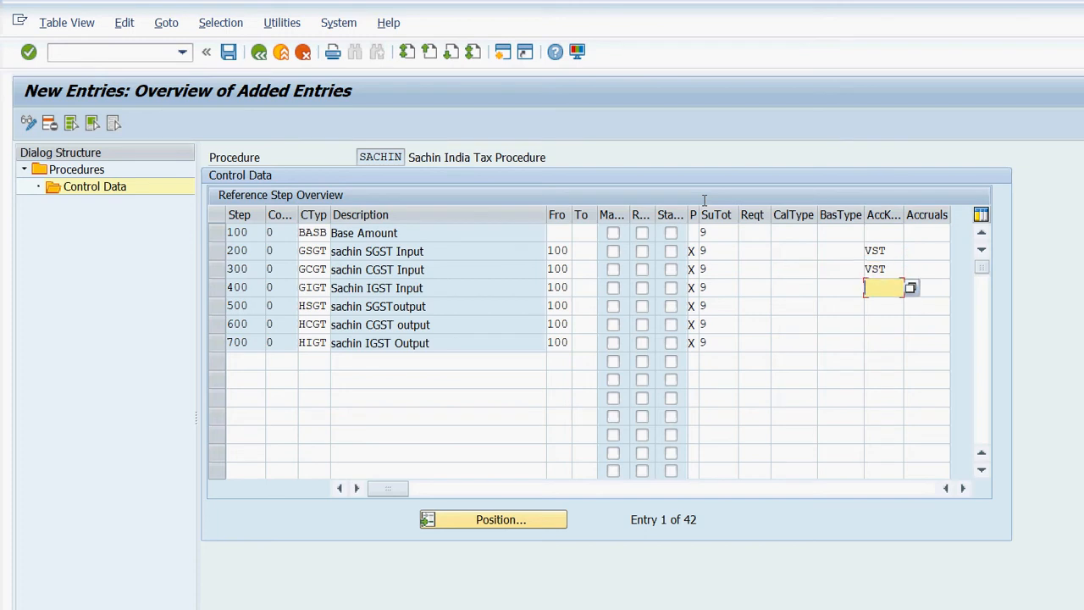
type("VST")
key("Down")
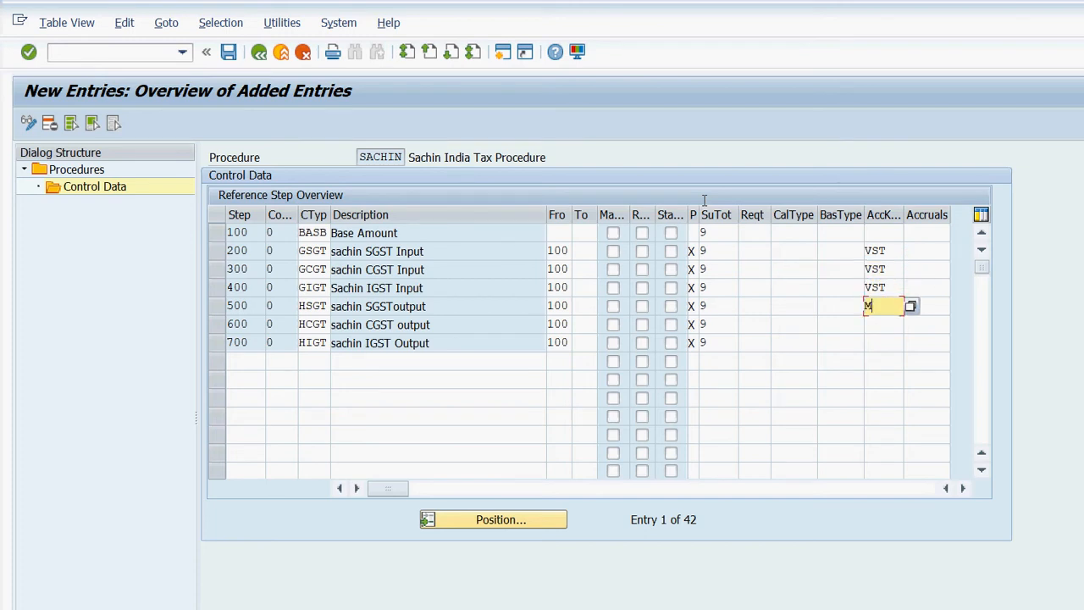
Assign account key MWS to the output tax steps 500, 600 and 700 and confirm the entries.
type("MWS")
key("Down")
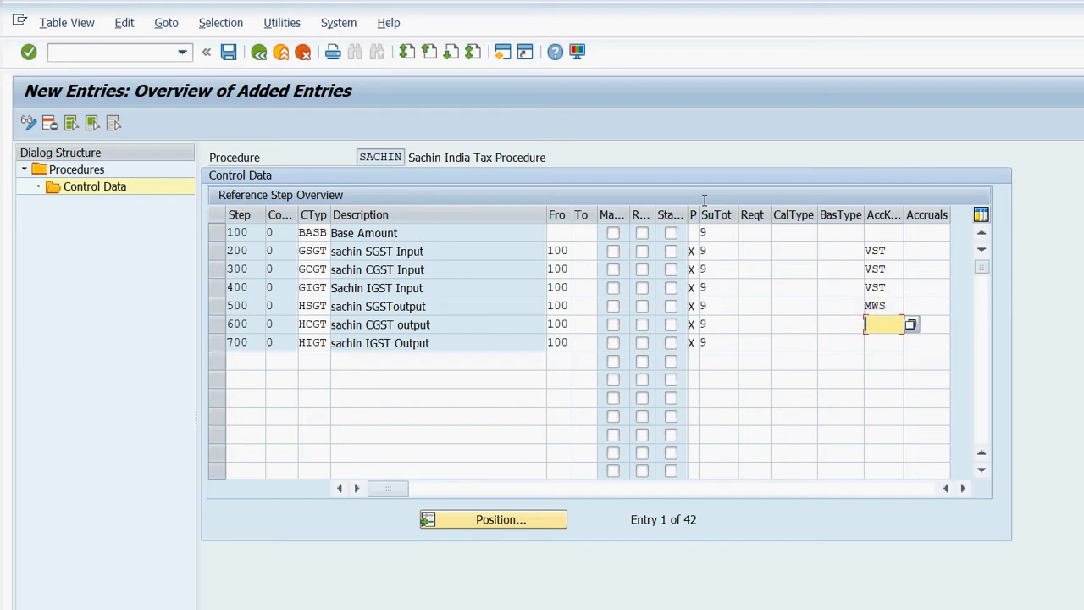
type("MWS")
key("Down")
type("MWS")
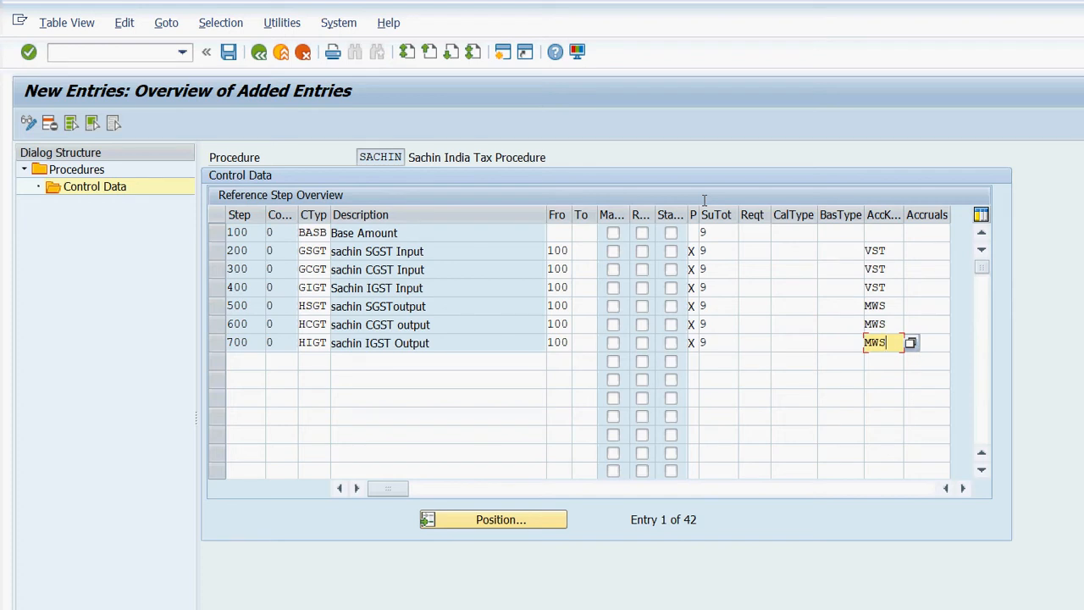
key("Return")
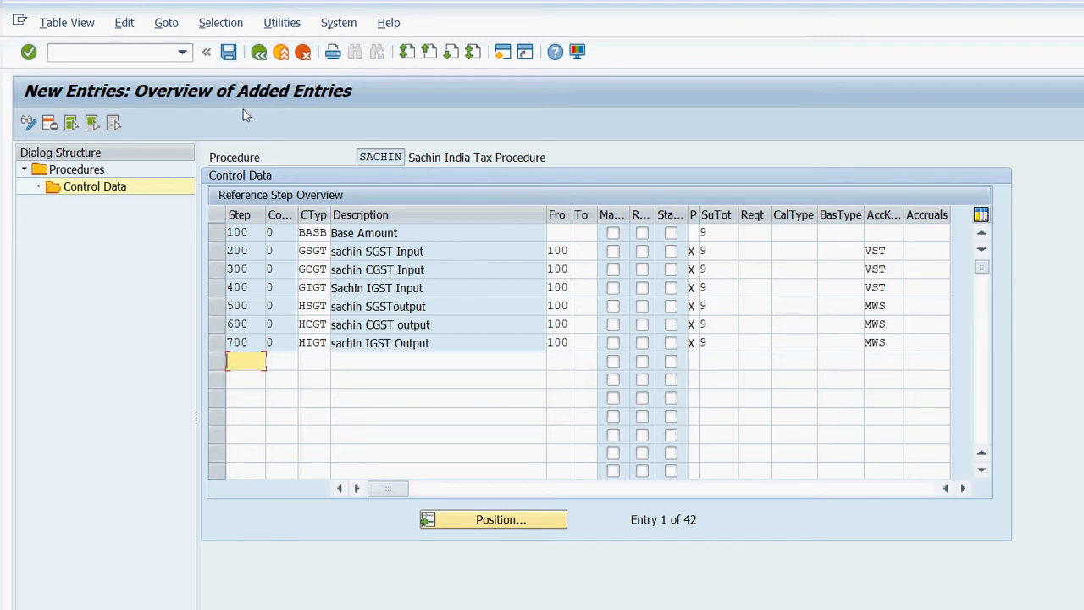
Leave the tax procedure, return to the implementation guide and open Check and Change Settings for Tax Processing.
left_click(209, 49)
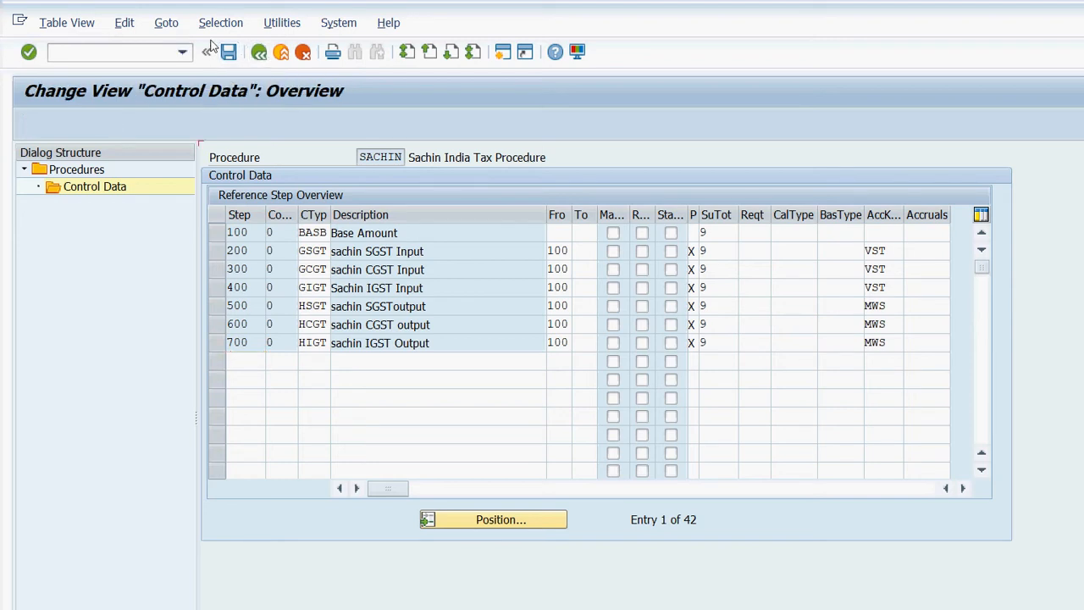
key("F3")
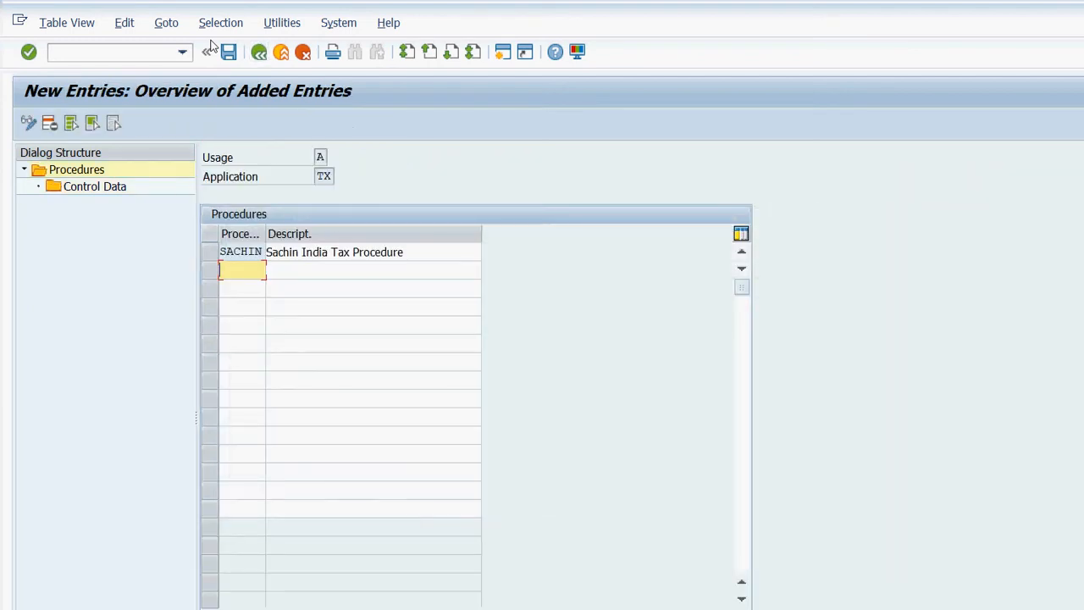
left_click(210, 50)
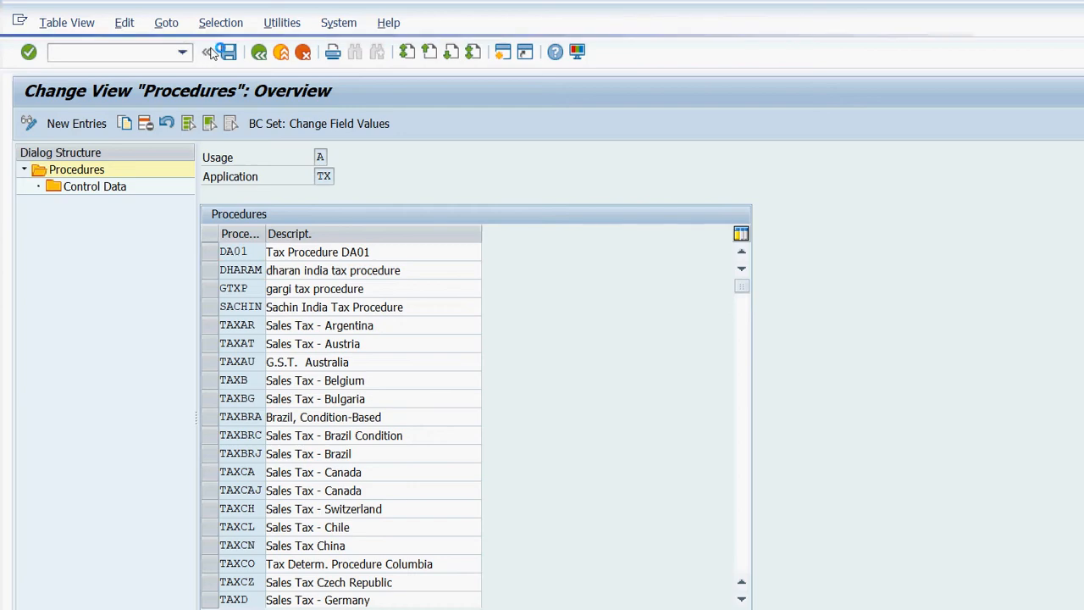
left_click(211, 53)
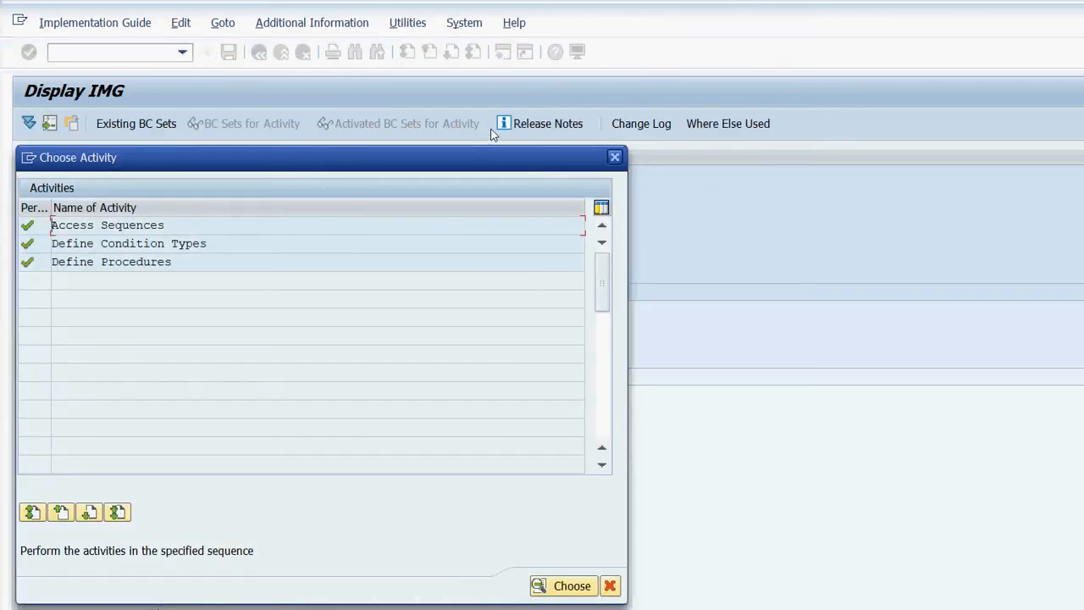
key("Escape")
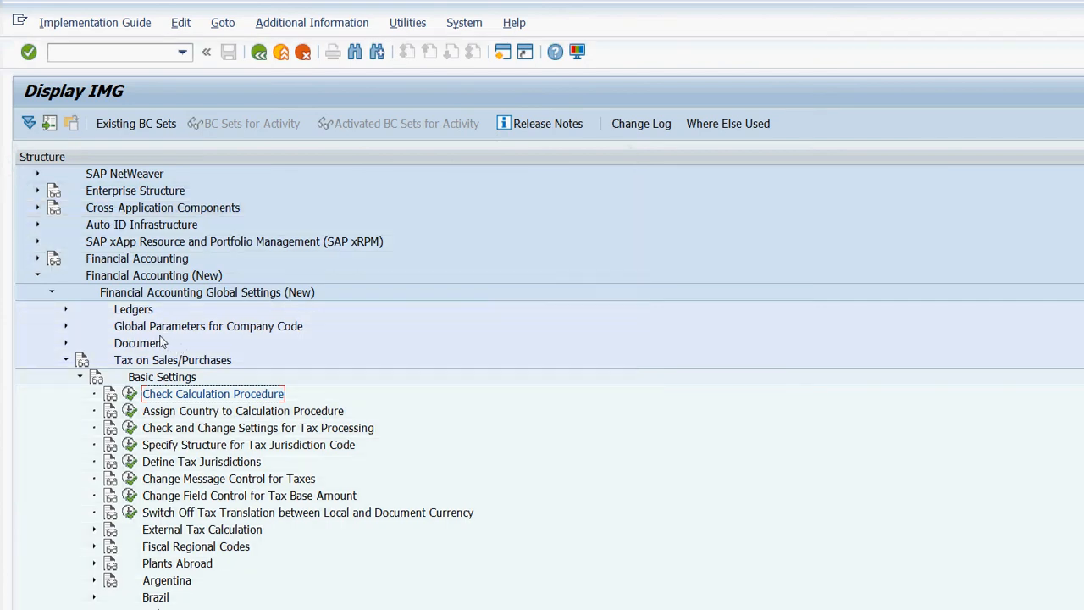
key("Down")
key("Down")
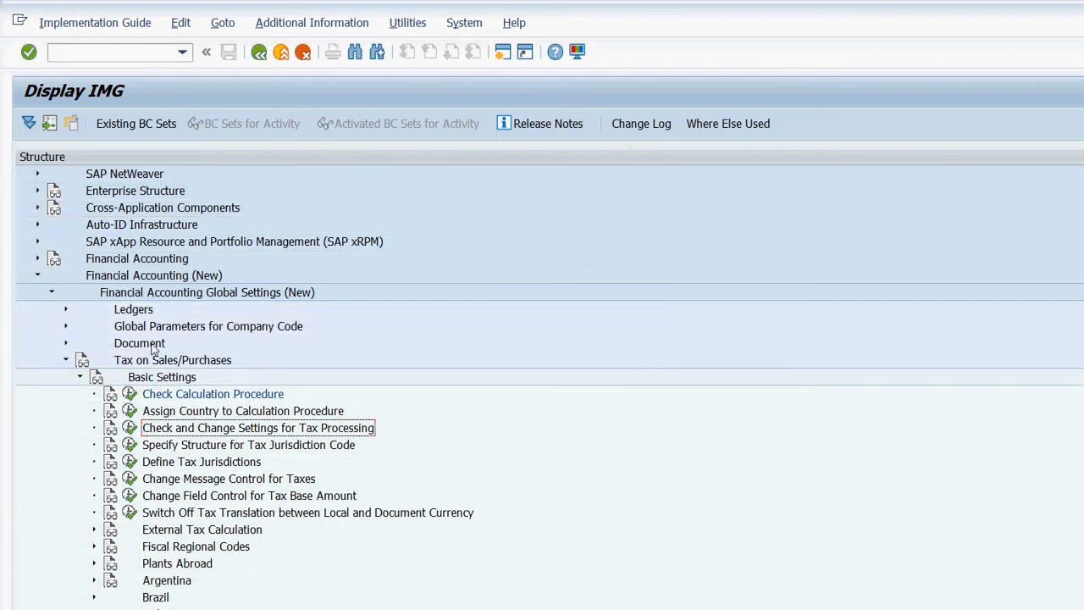
left_click(130, 428)
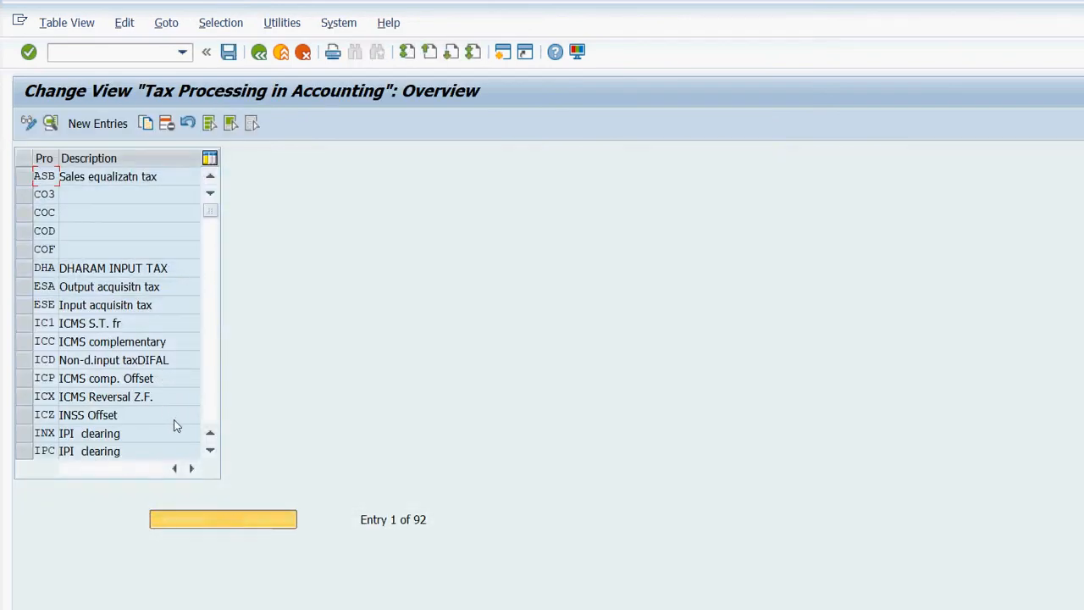
Look up the existing processes VST and MWS in the tax processing list.
type("VST")
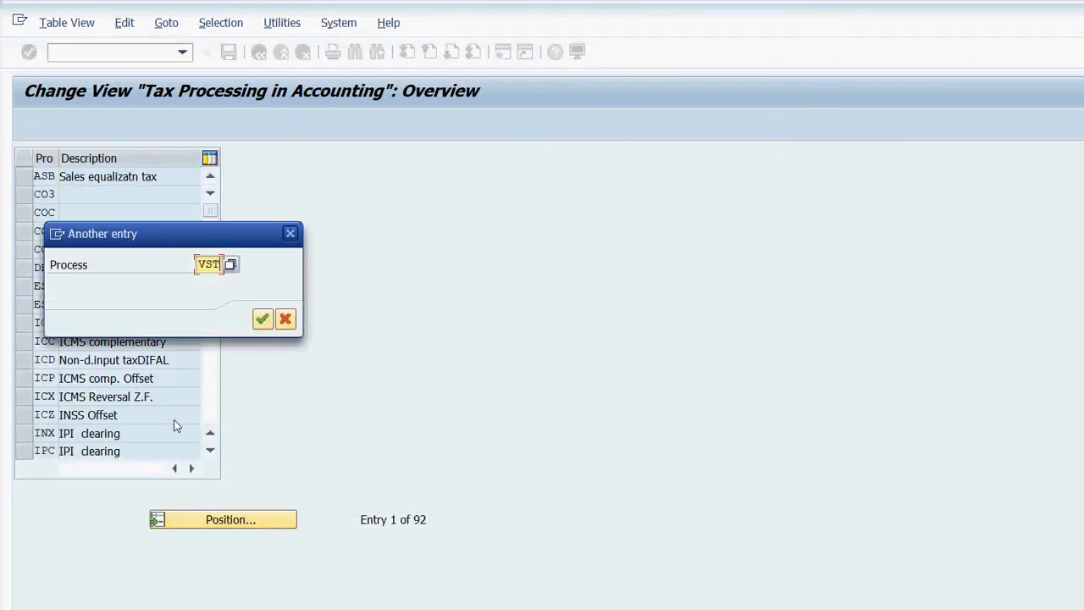
key("Return")
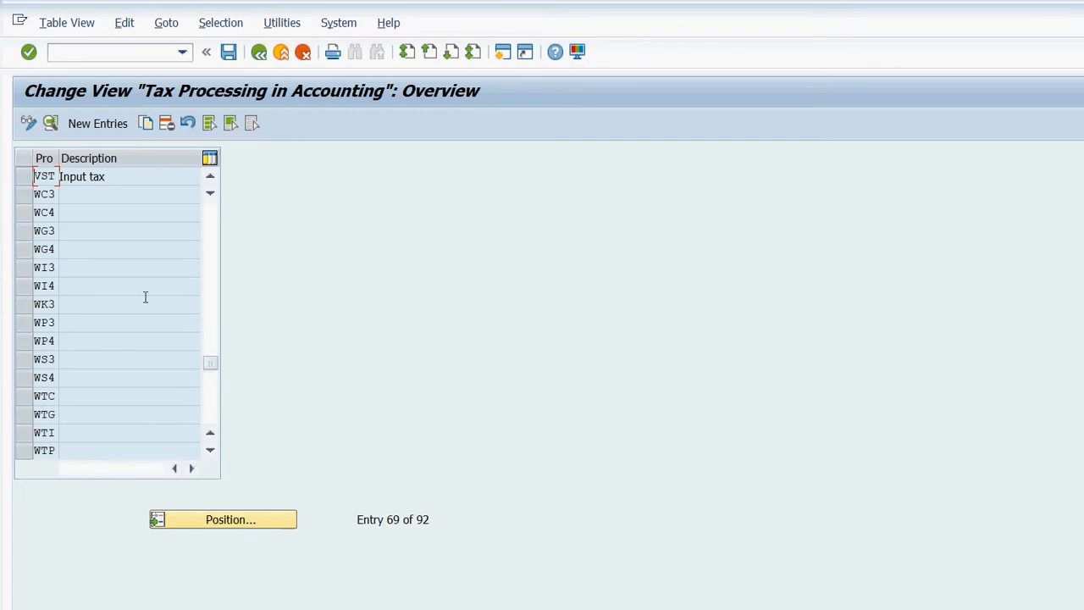
left_click(228, 517)
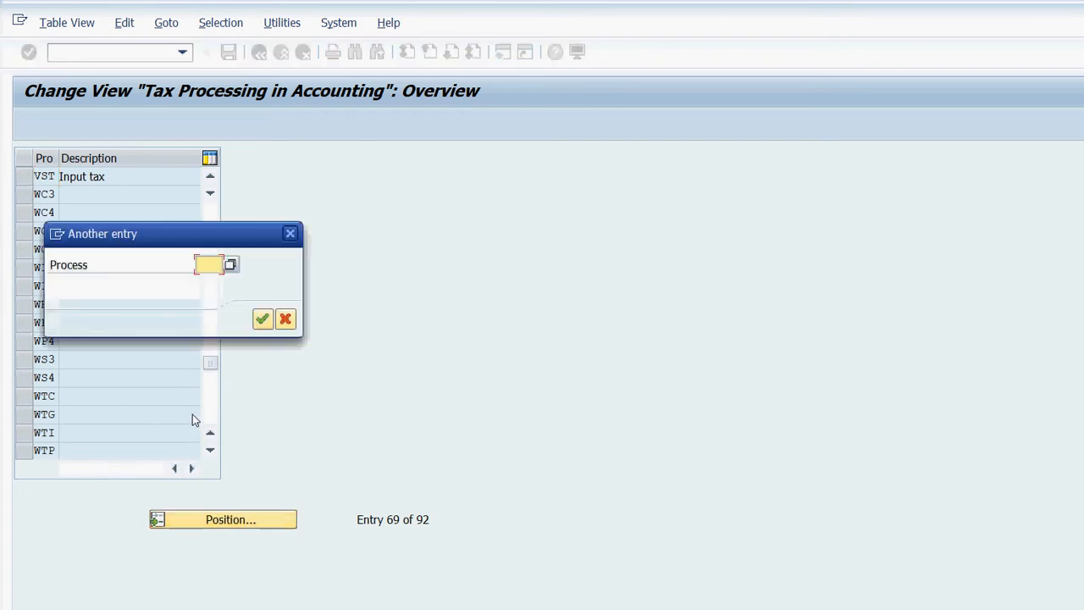
type("MWS")
key("Return")
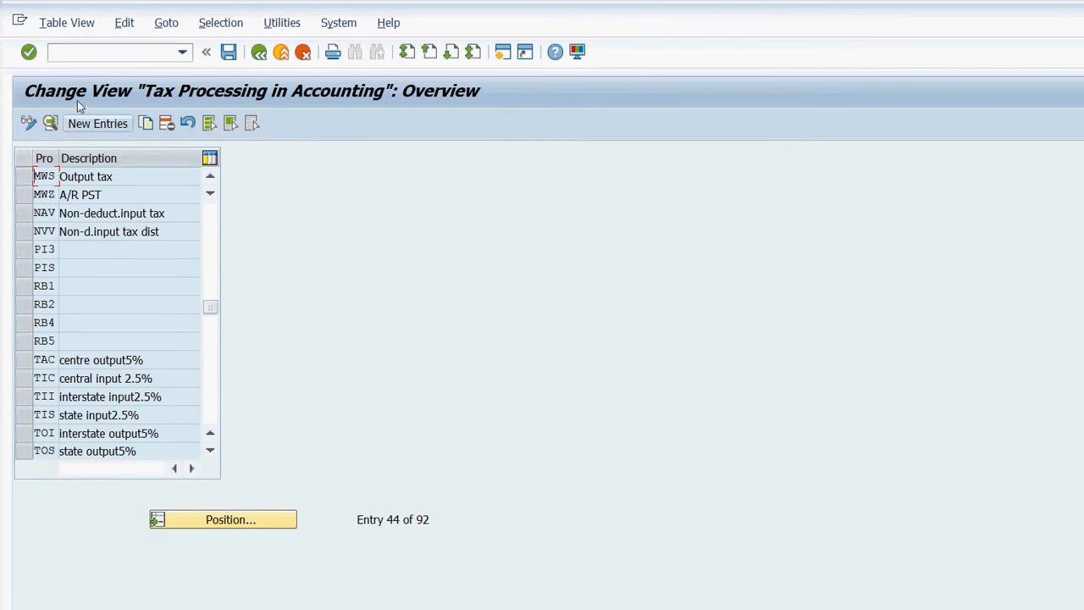
Create a new tax process SIP and describe it with the owner's first name followed by "Input Tax".
left_click(119, 123)
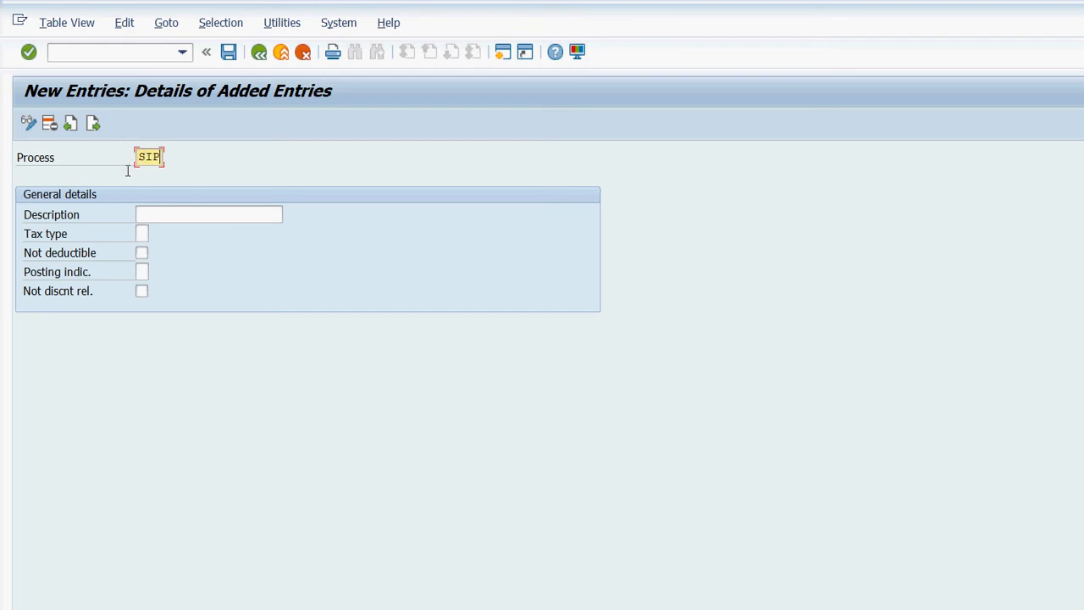
key("Tab")
type("sA")
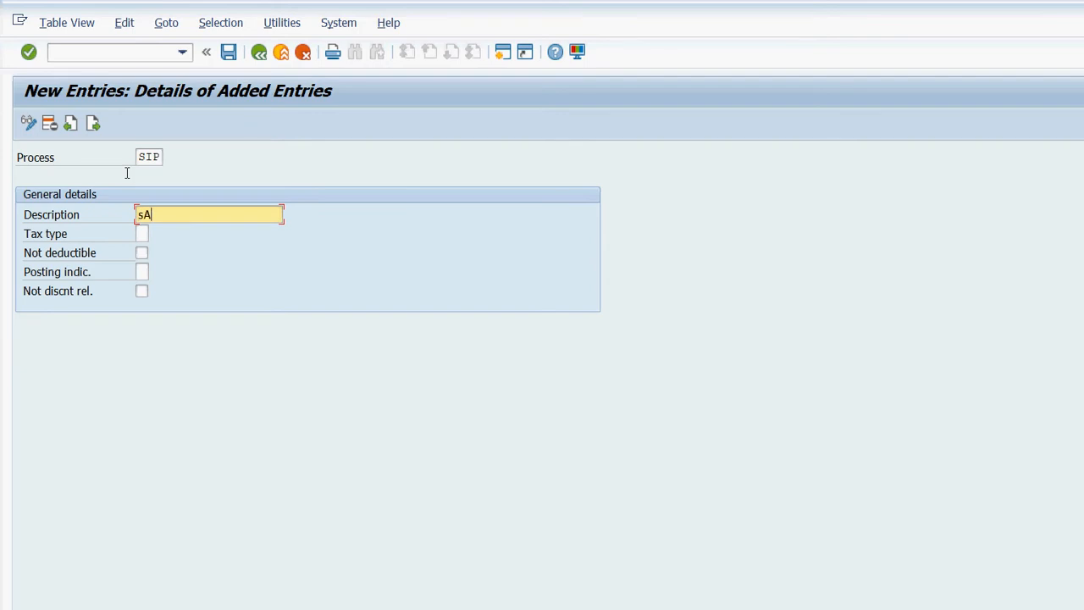
key("BackSpace")
key("BackSpace")
type("Saschi")
key("BackSpace")
key("BackSpace")
type("chin Input Tax")
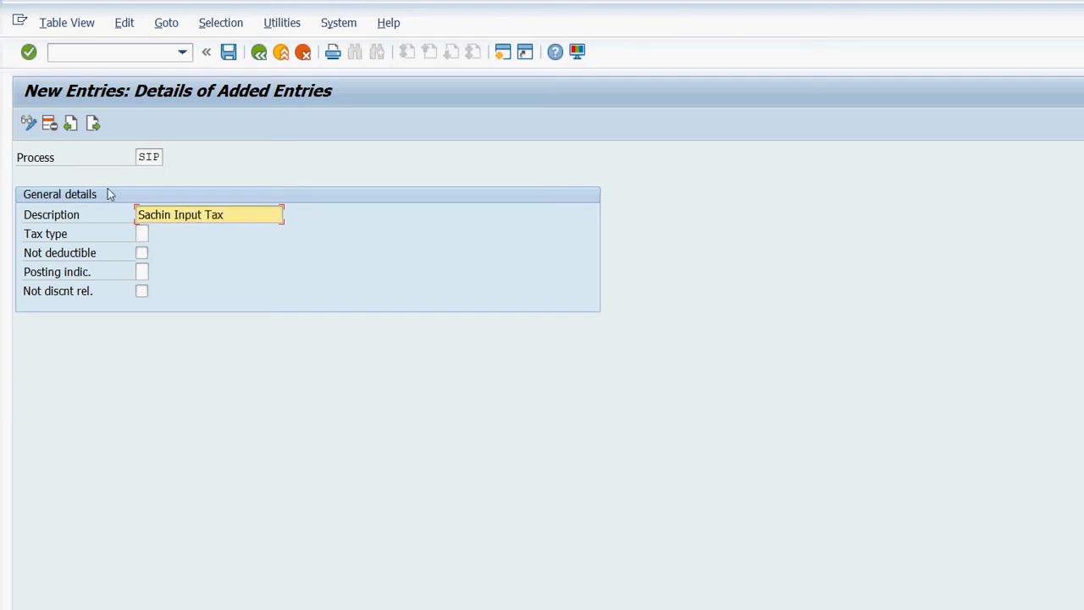
Set process SIP to tax type 2 (Input tax) and posting indicator 2 (Separate line item).
key("Tab")
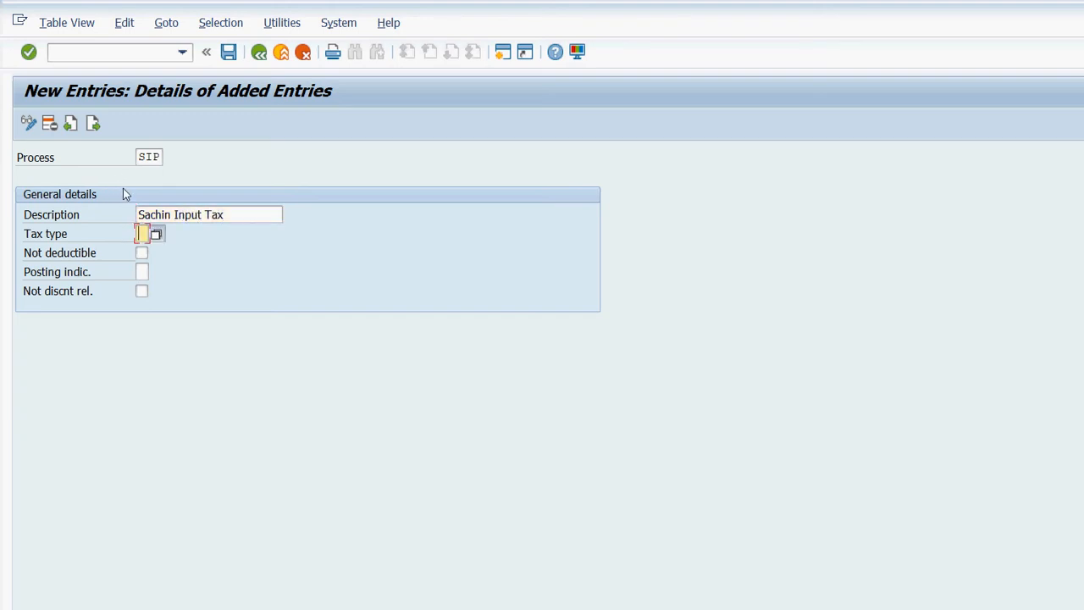
key("F4")
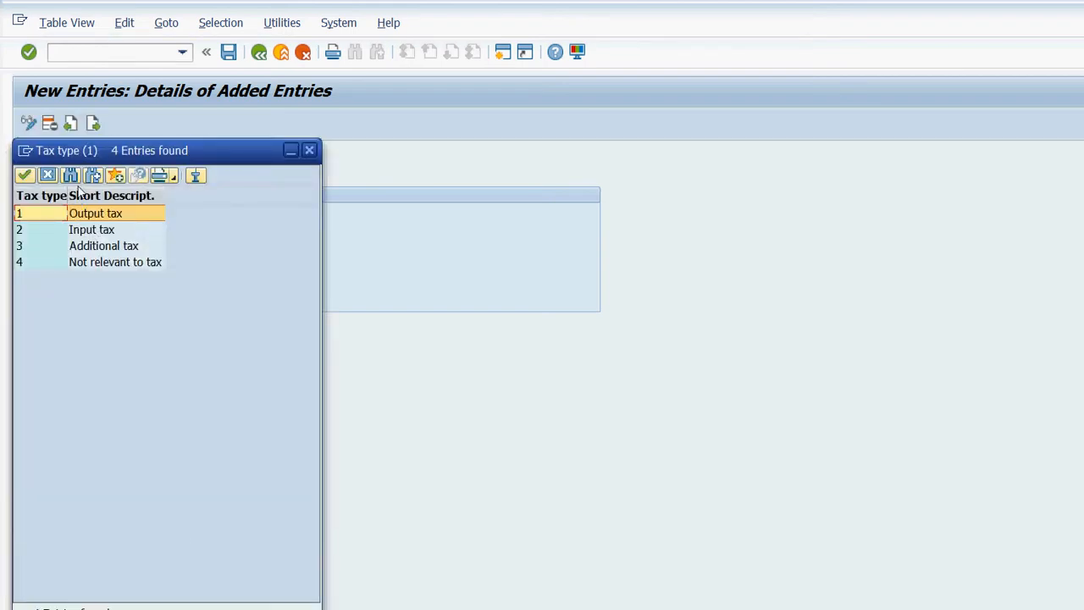
key("Down")
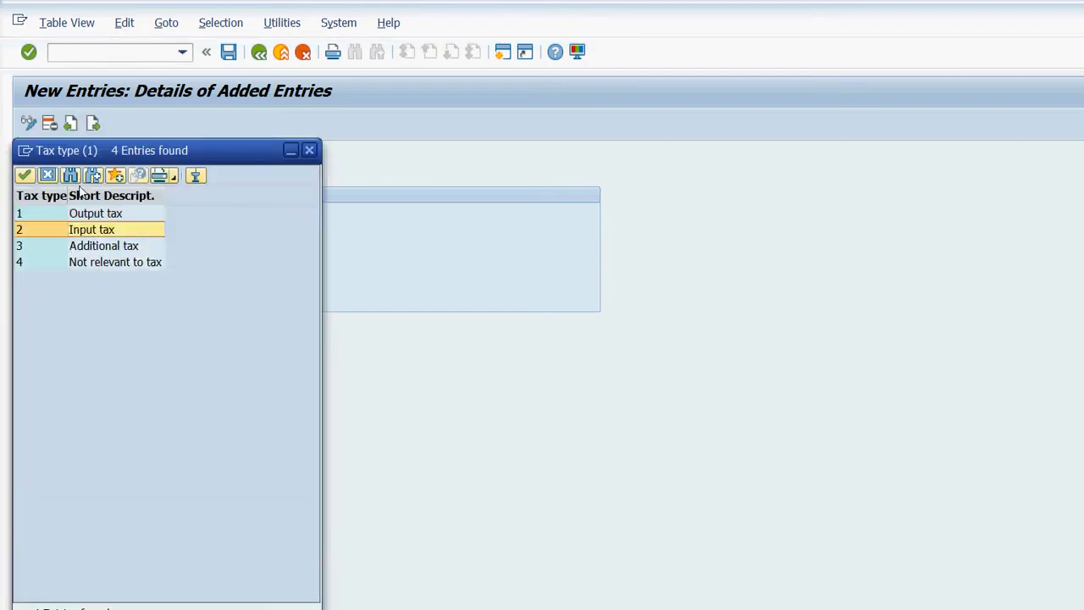
key("Return")
key("Tab")
key("Tab")
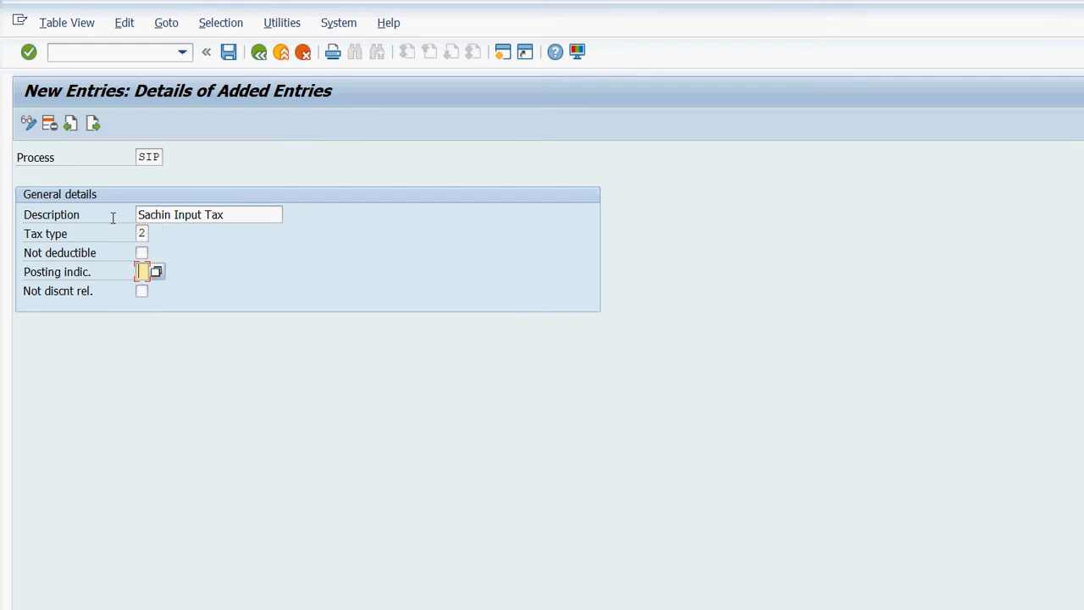
key("Return")
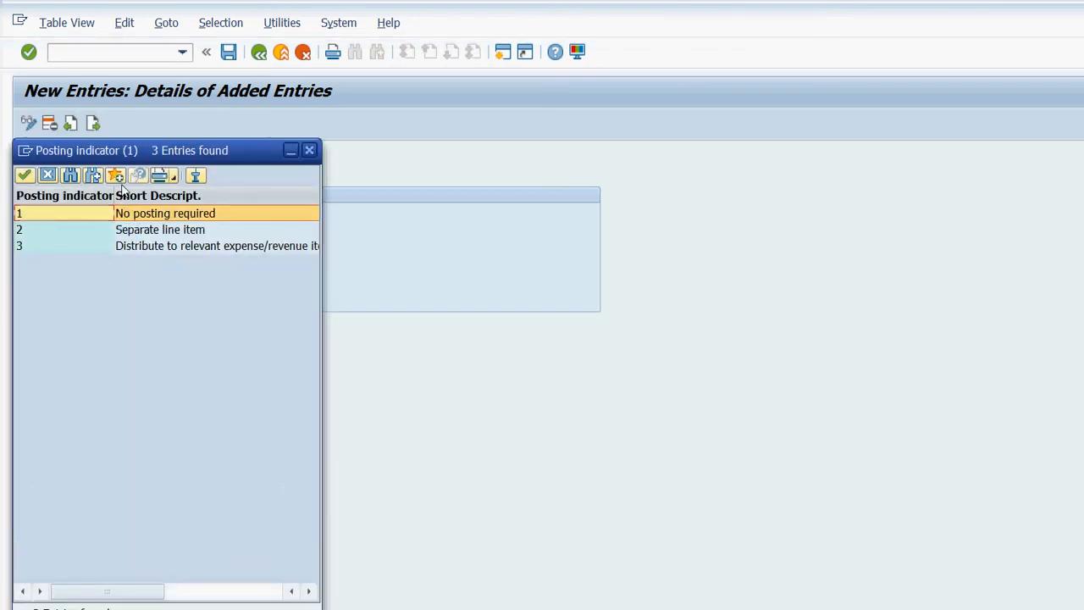
key("Down")
key("Return")
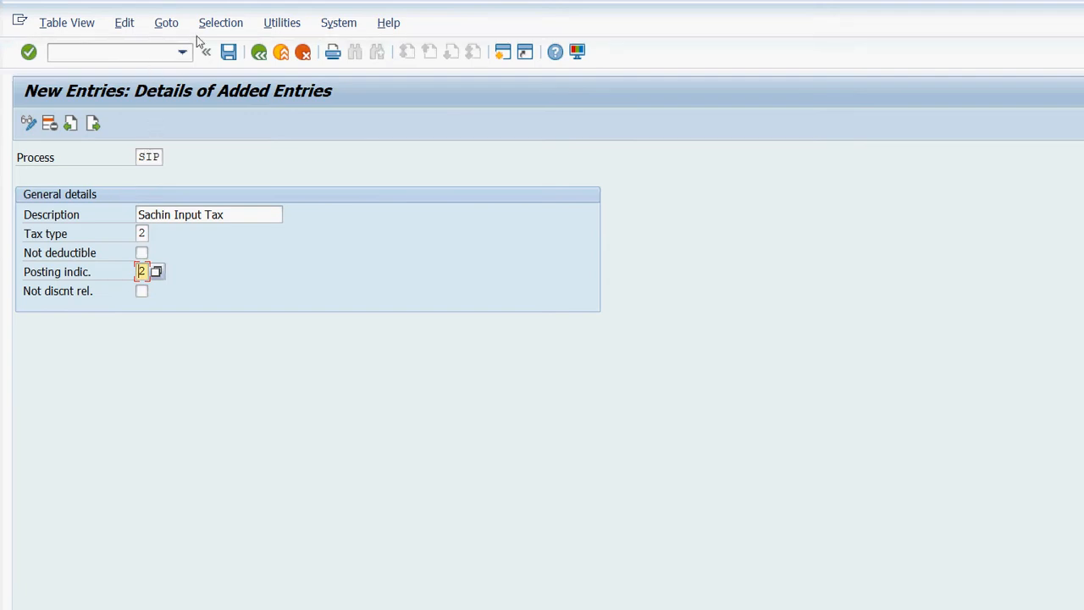
Create another tax process SOP and describe it with the owner's first name followed by "Output Tax".
key("F8")
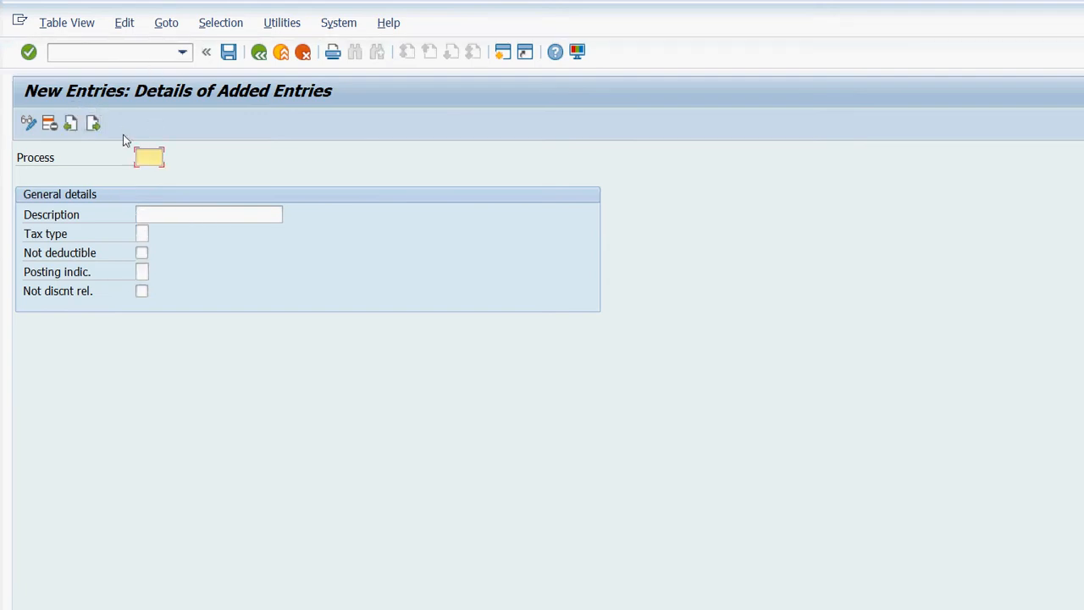
type("Sop")
key("Return")
type("Sa")
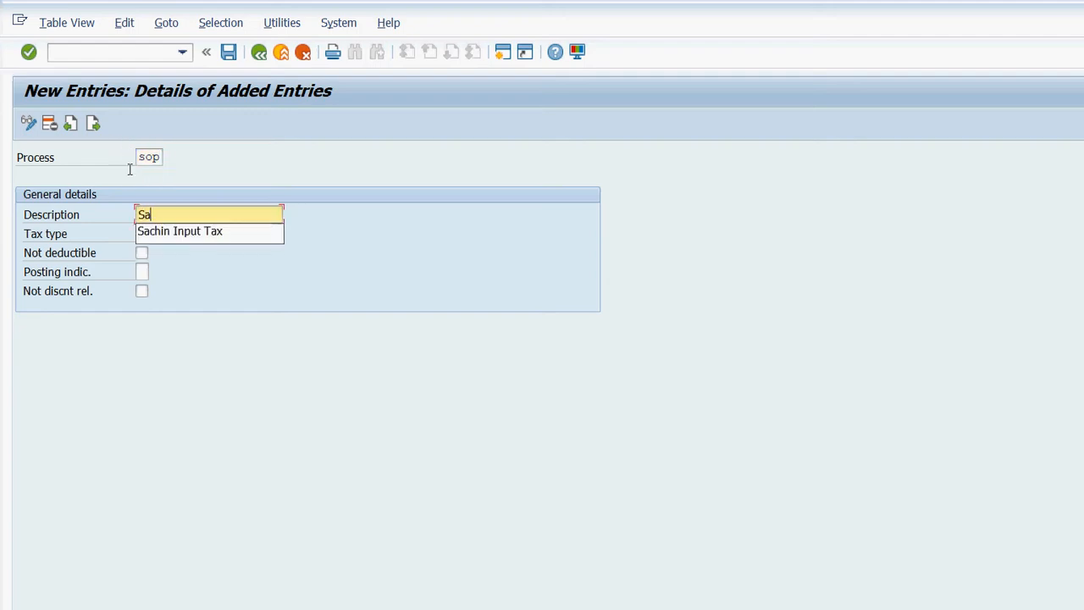
type("chin Out")
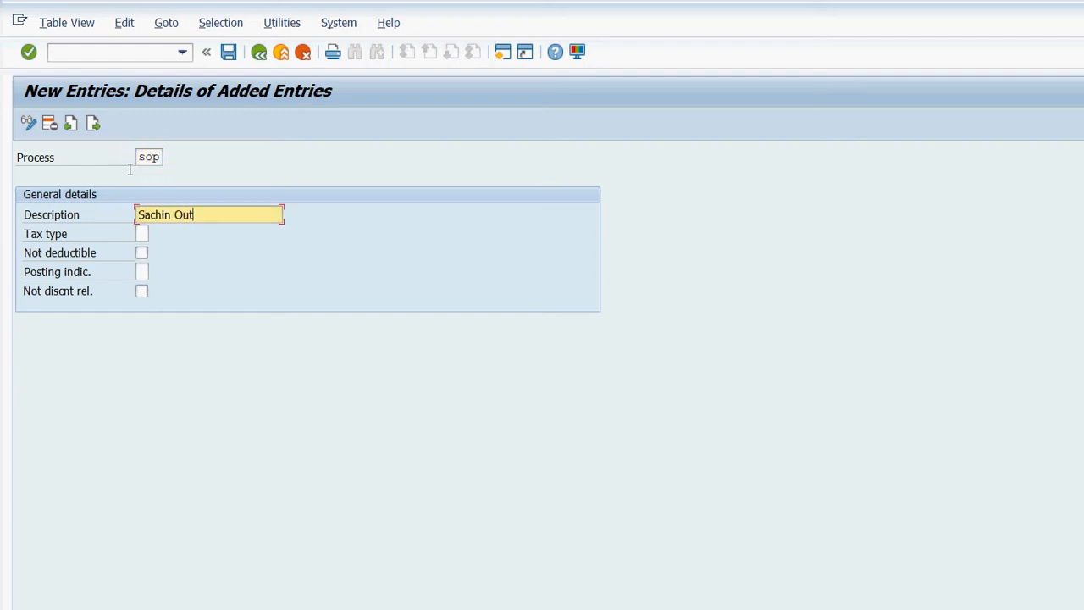
type("put Tax")
key("Tab")
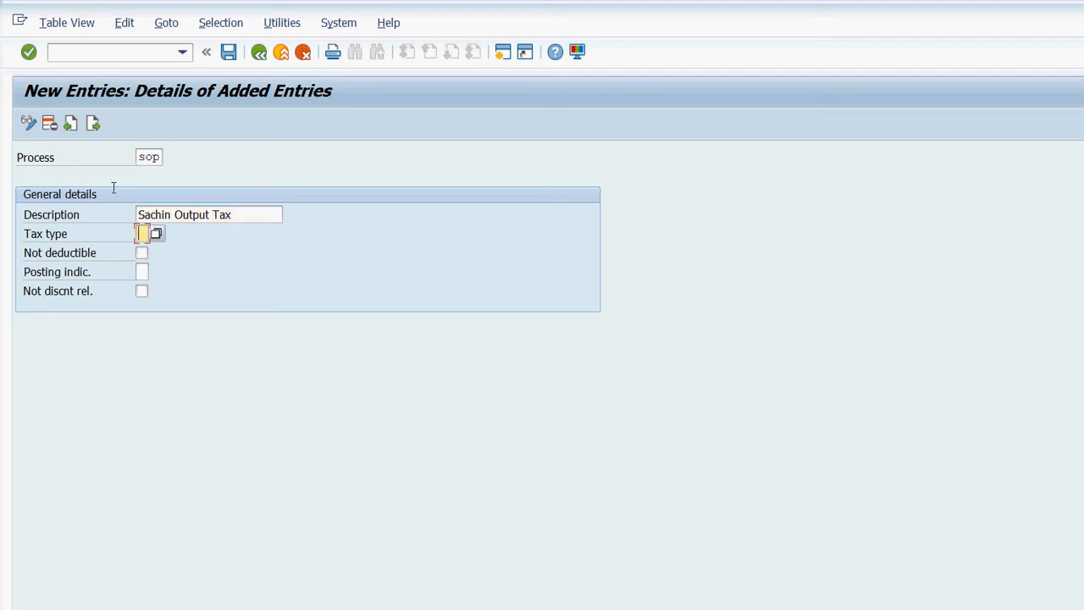
Set process SOP to tax type 1 (Output tax) and choose its posting indicator.
key("F4")
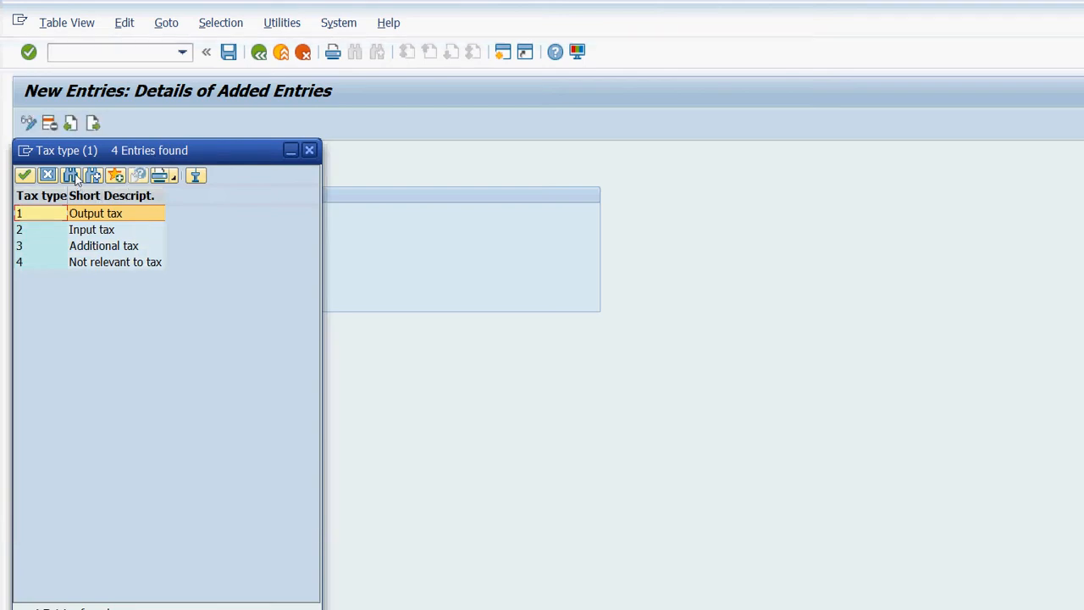
key("Return")
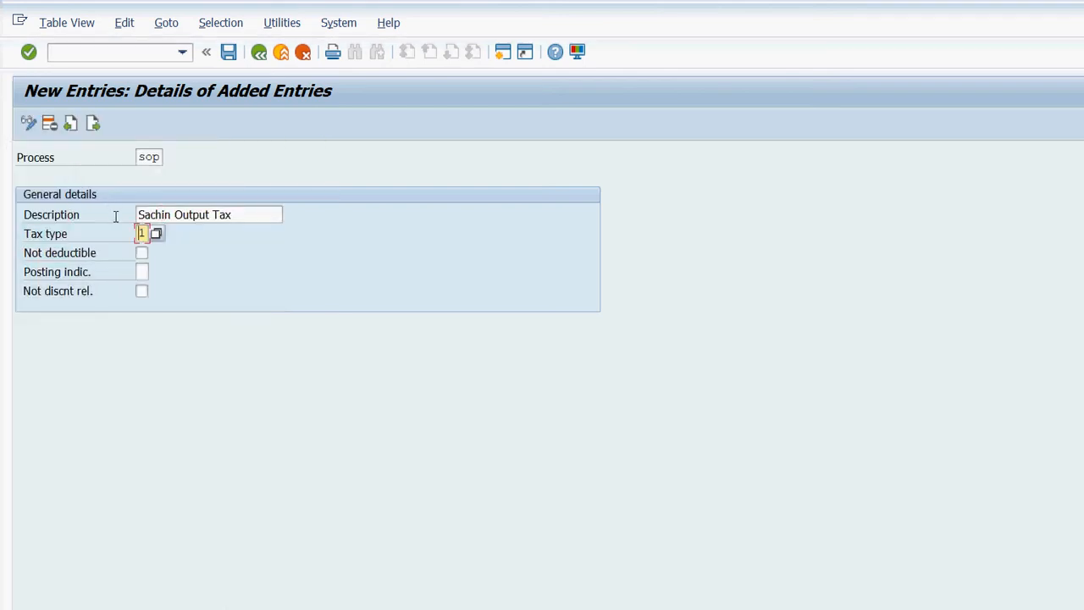
key("Tab")
key("Tab")
key("F4")
double_click(95, 230)
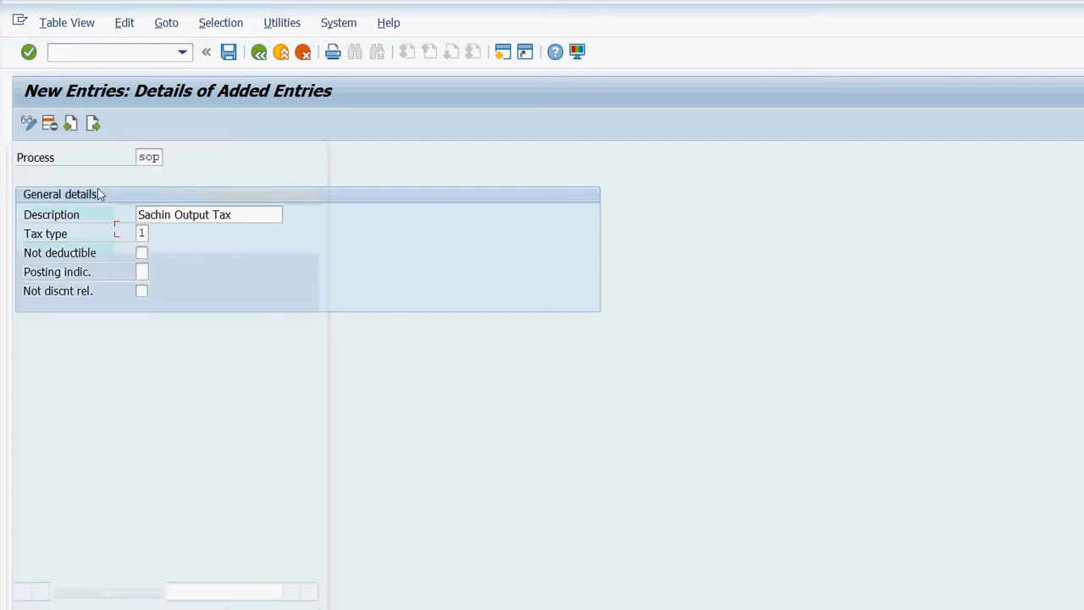
Save the new tax processes under the proposed customizing request and return to the implementation guide.
key("ctrl+s")
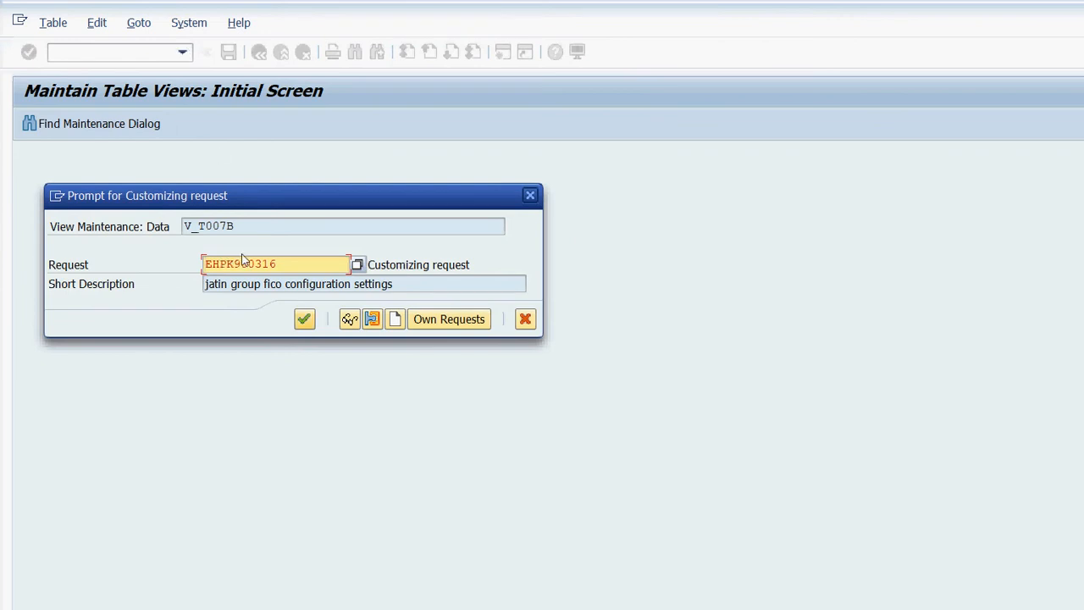
key("Return")
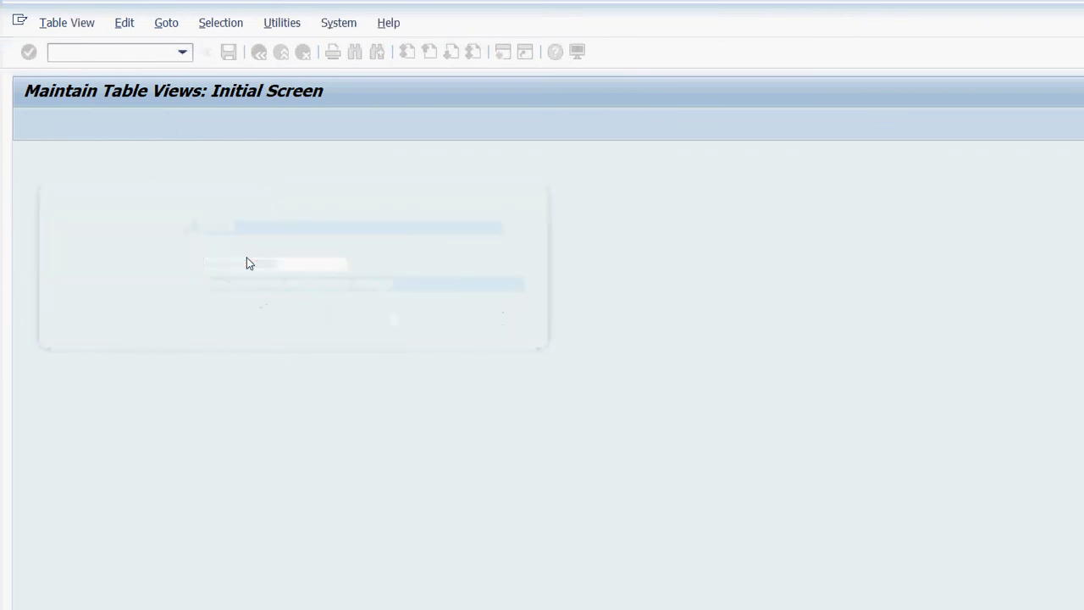
left_click(206, 47)
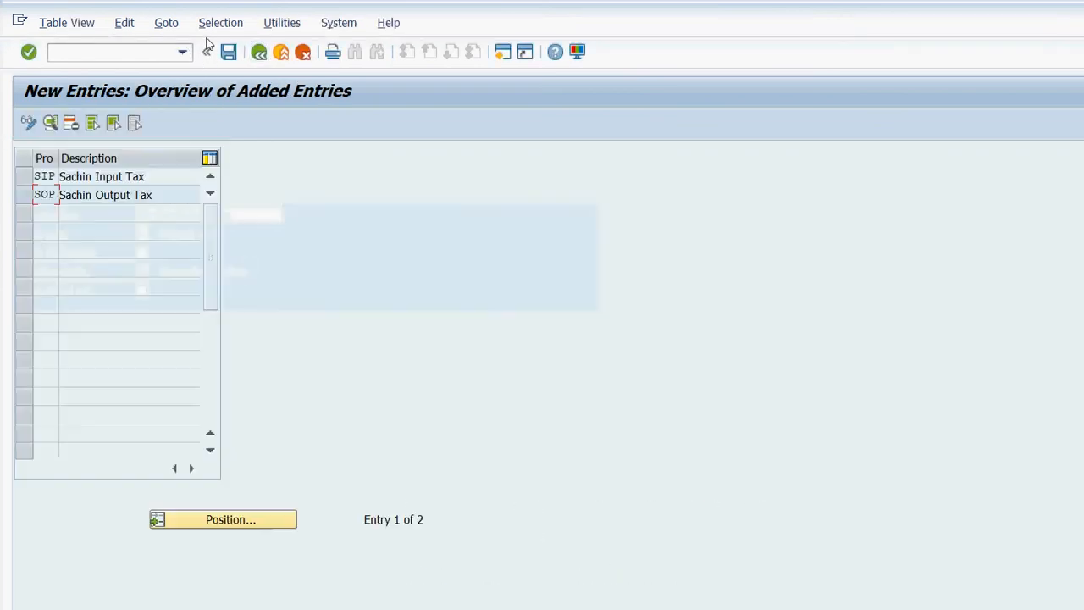
key("F3")
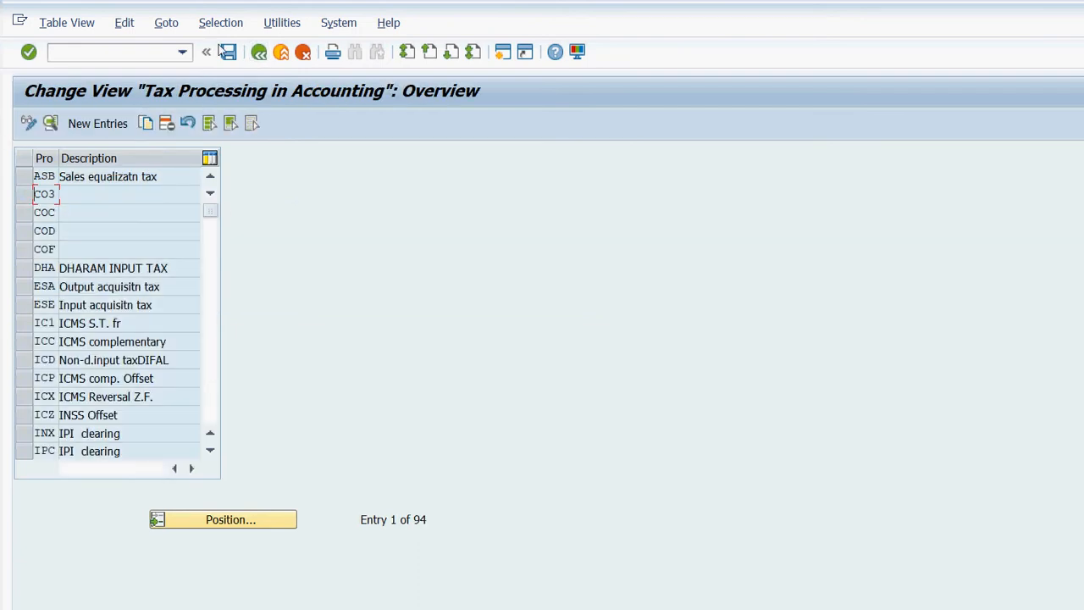
key("F3")
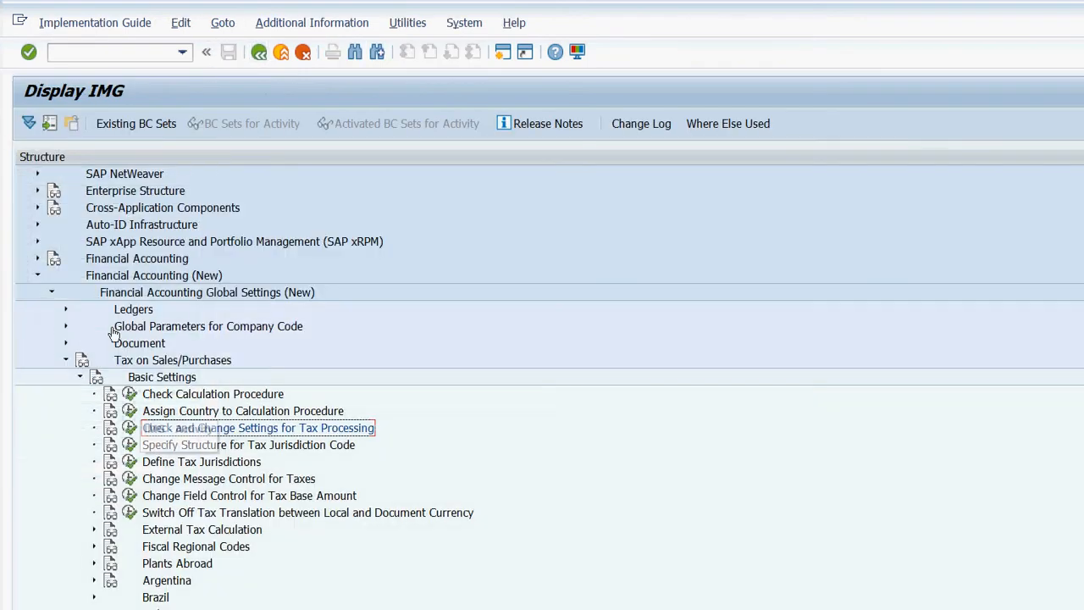
Open Define Procedures under Check Calculation Procedure and display the control data of the owner's India tax procedure.
left_click(129, 394)
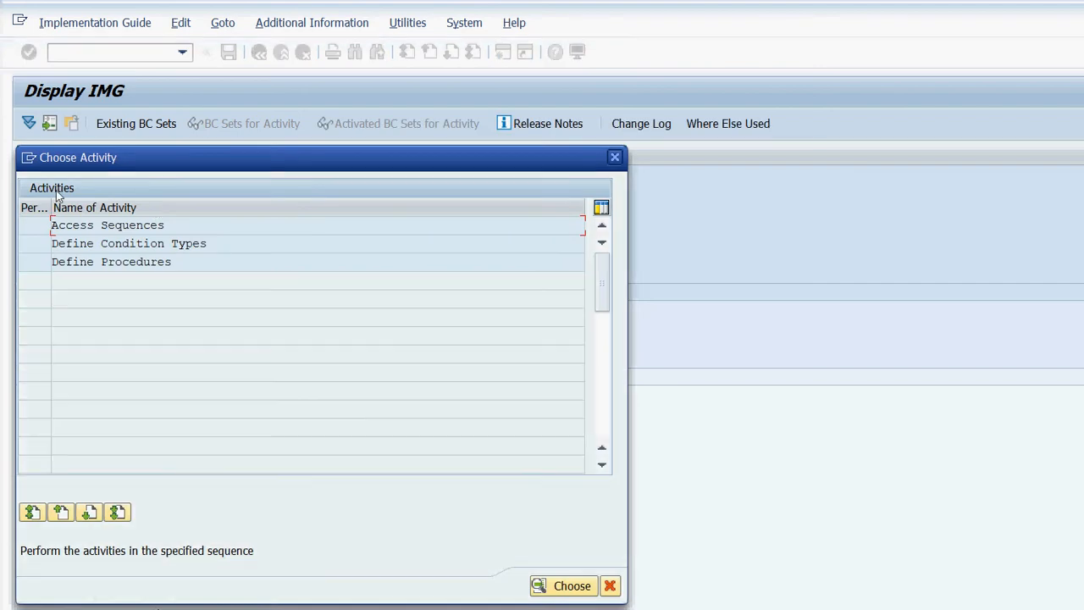
key("Down")
key("Down")
key("F2")
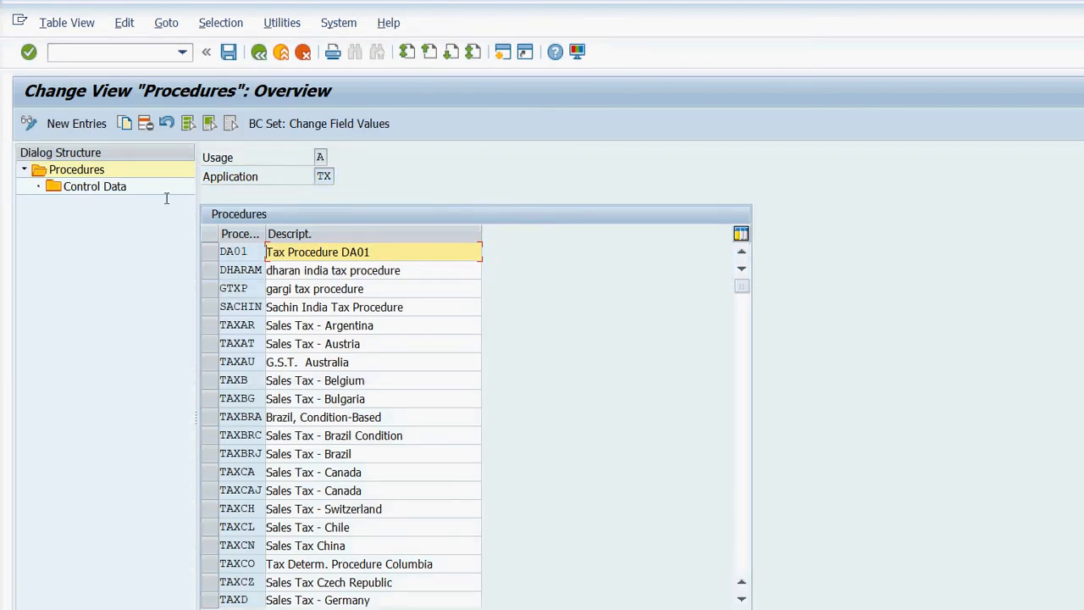
left_click(210, 307)
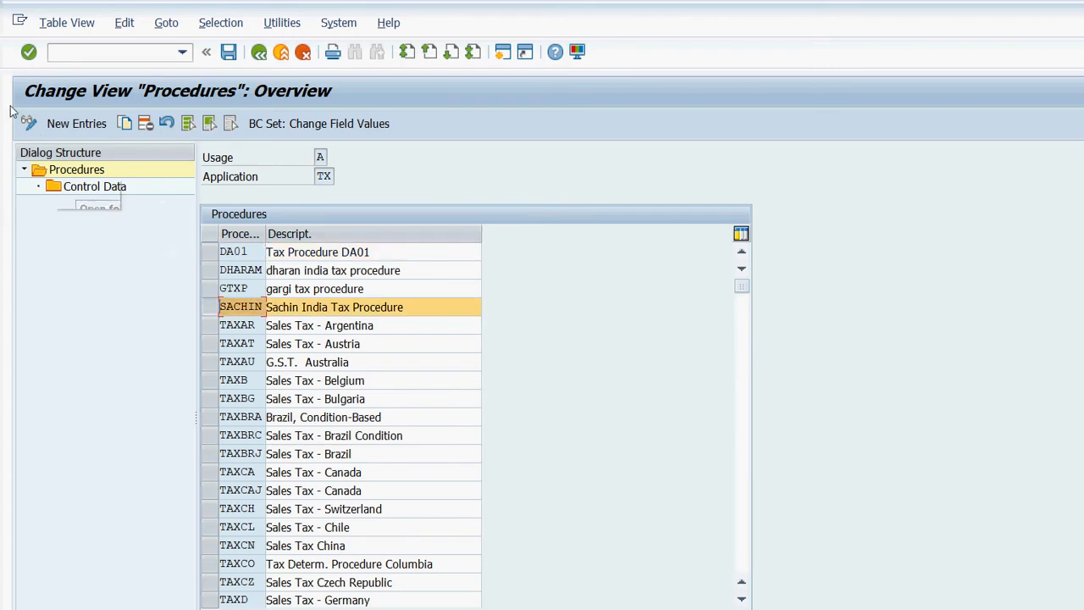
double_click(94, 187)
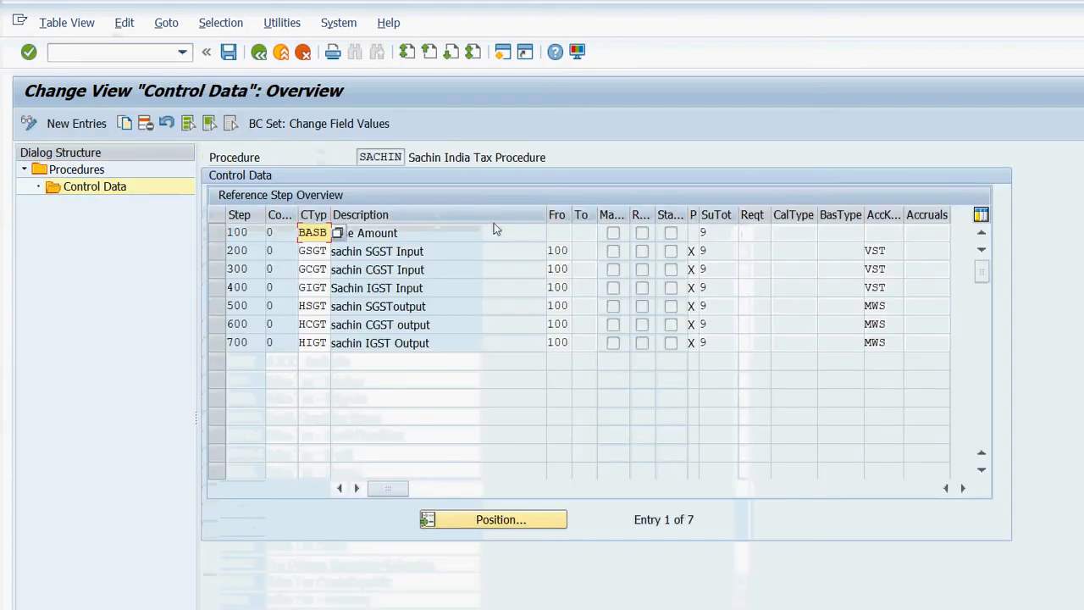
Try to replace account key VST with SIP in step 200 of the control data, discard the change and return to the implementation guide.
left_click(882, 250)
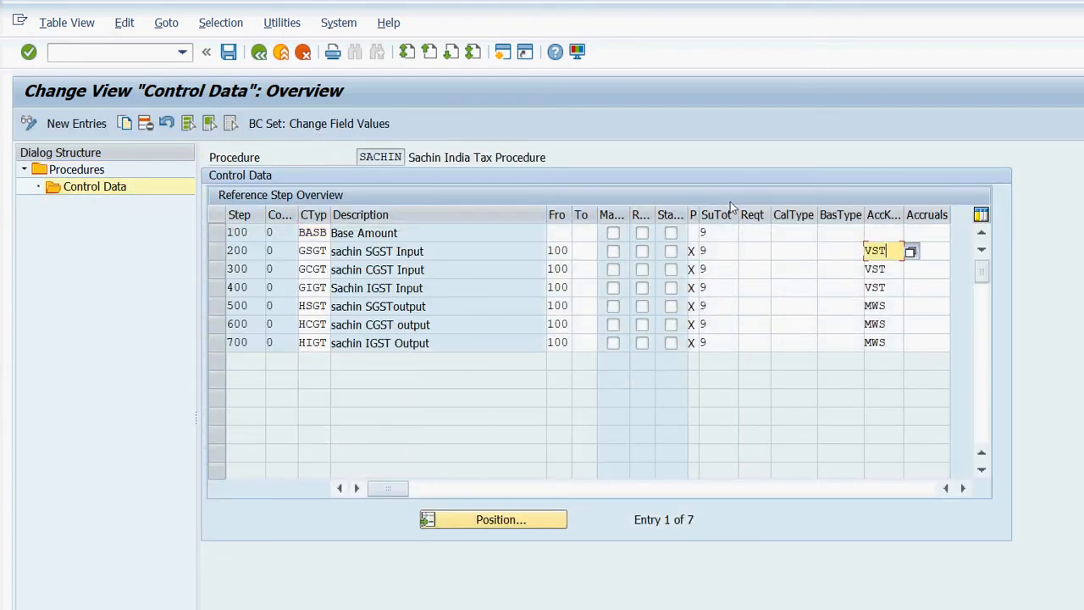
key("F3")
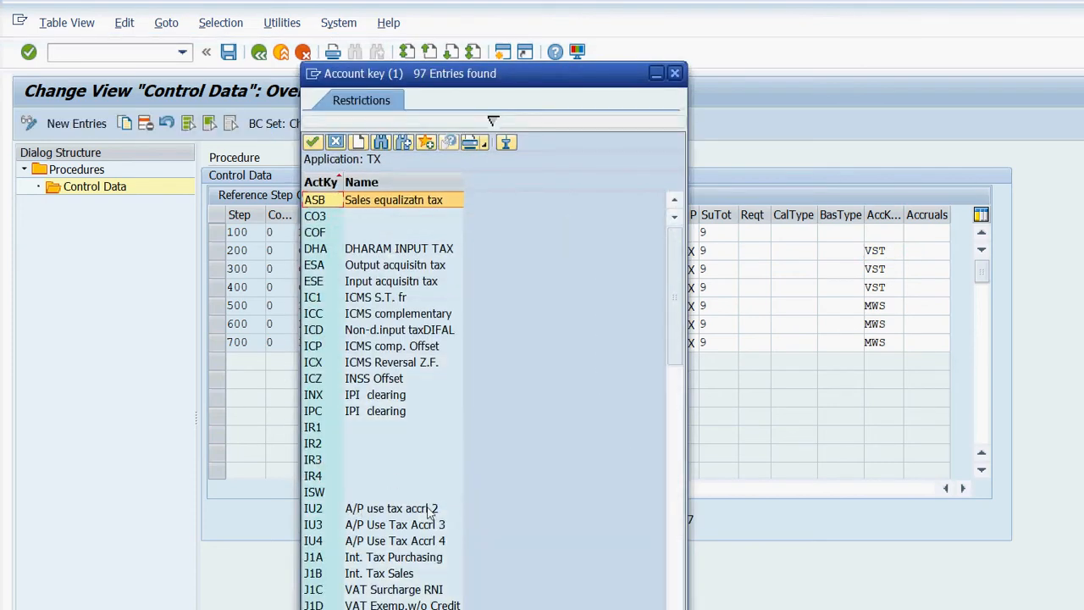
scroll(543, 519, "down", 9)
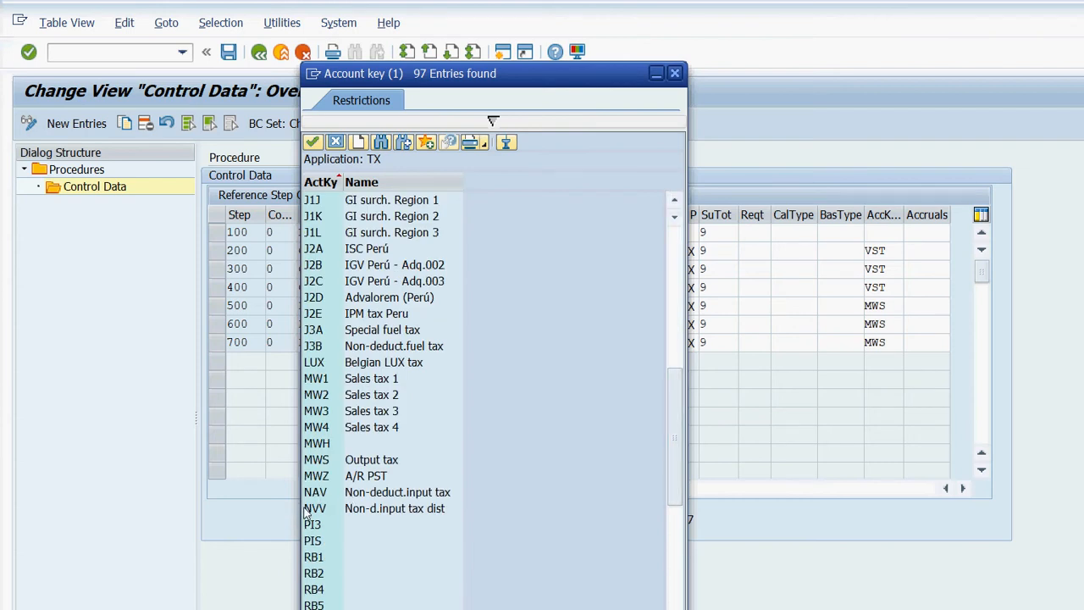
key("Escape")
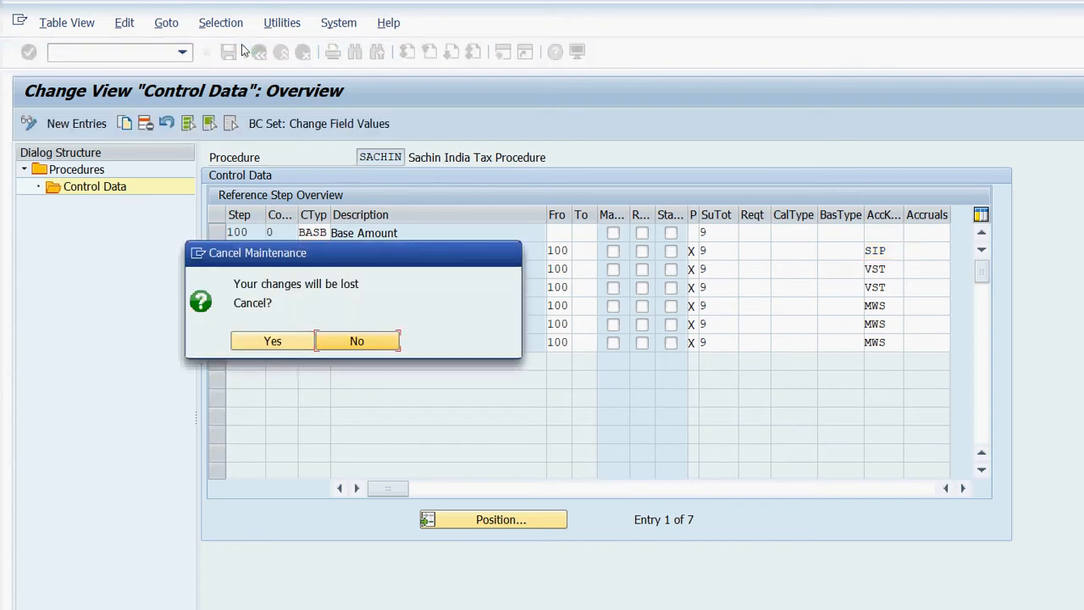
key("Return")
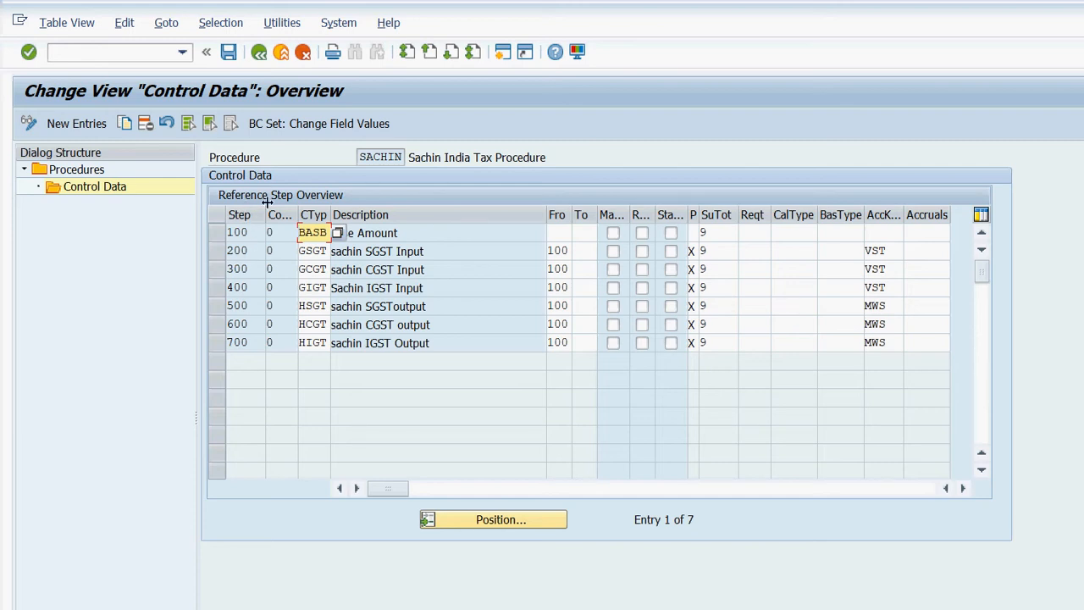
left_click(259, 51)
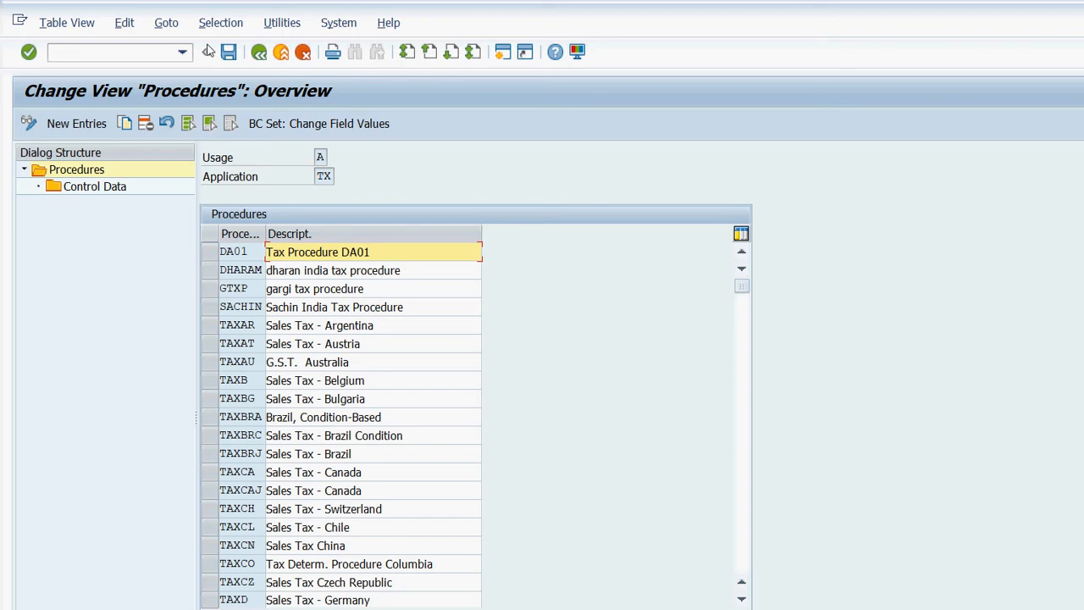
left_click(259, 51)
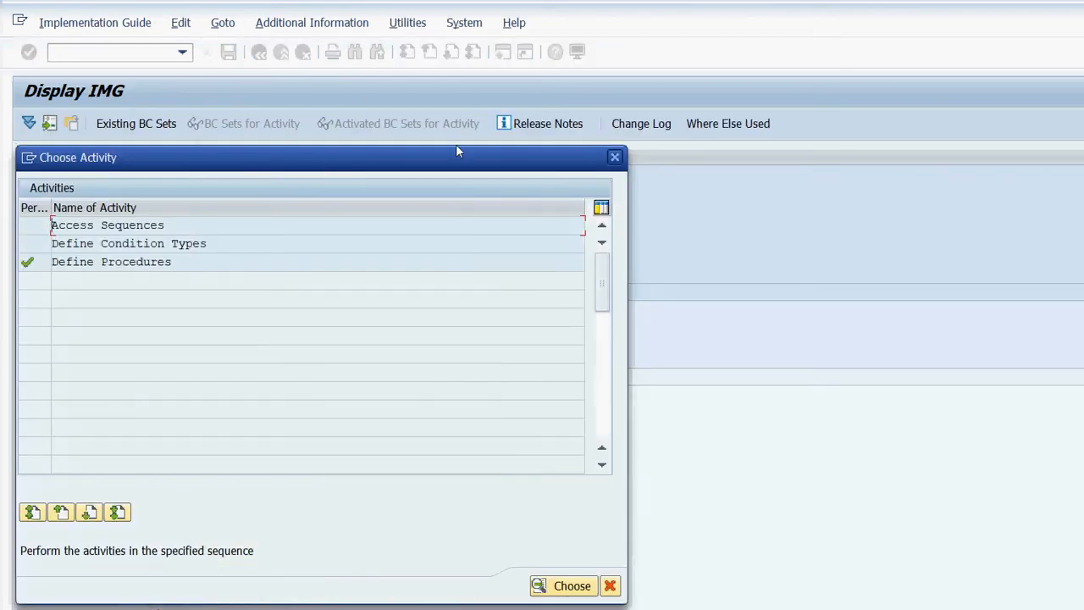
key("Escape")
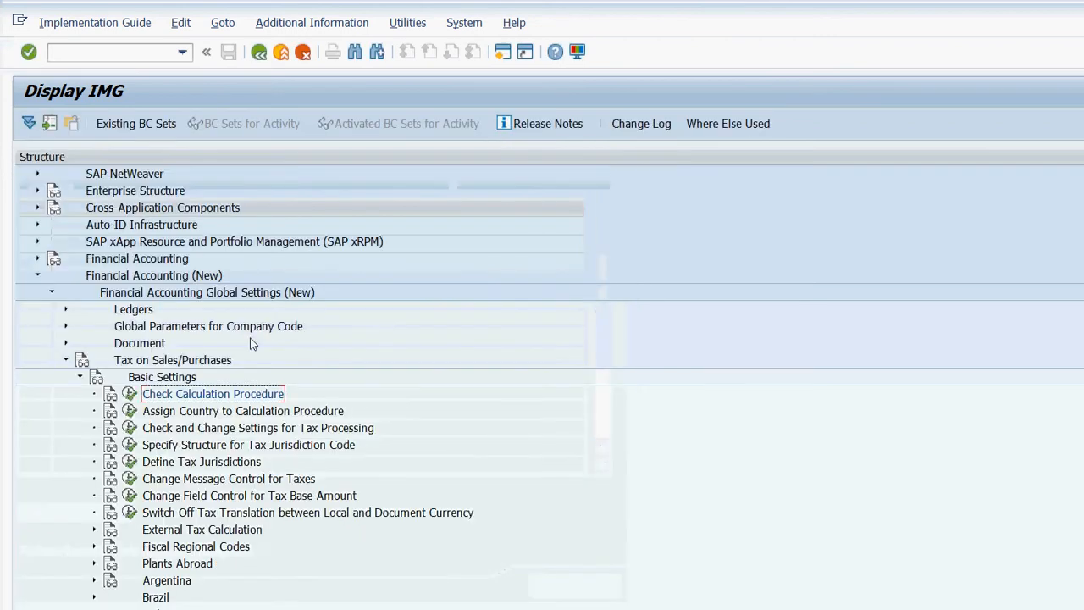
Open Assign Country to Calculation Procedure and position the country list at IN.
key("Down")
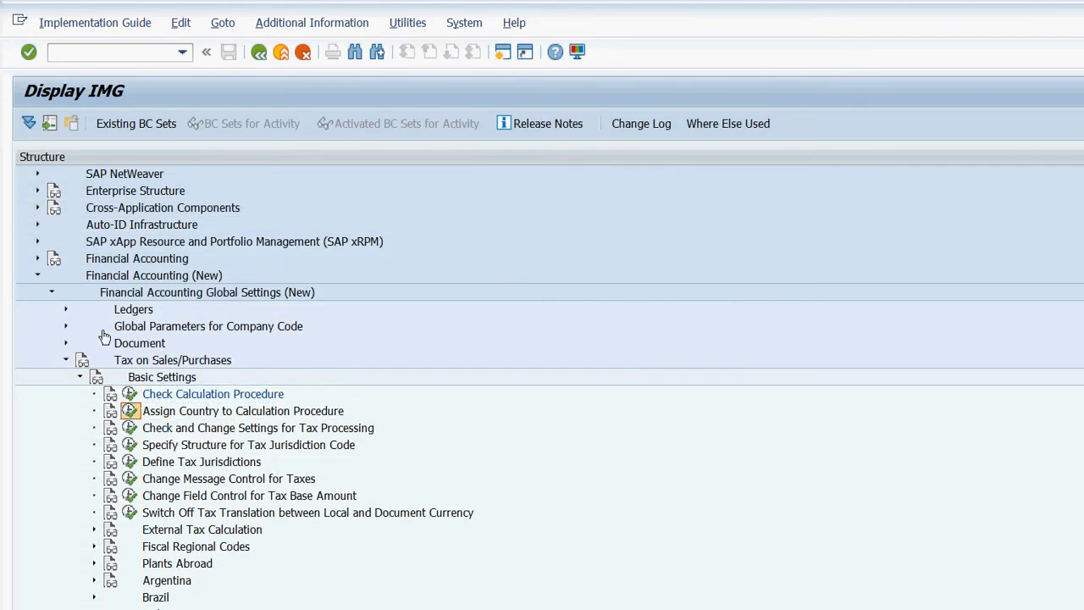
left_click(130, 411)
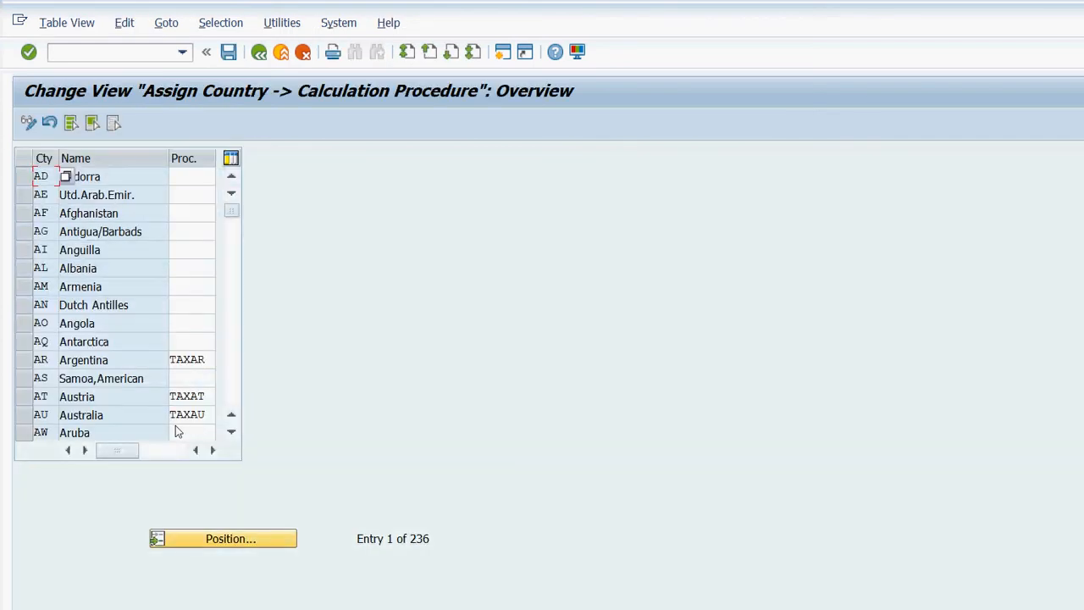
key("Return")
type("in")
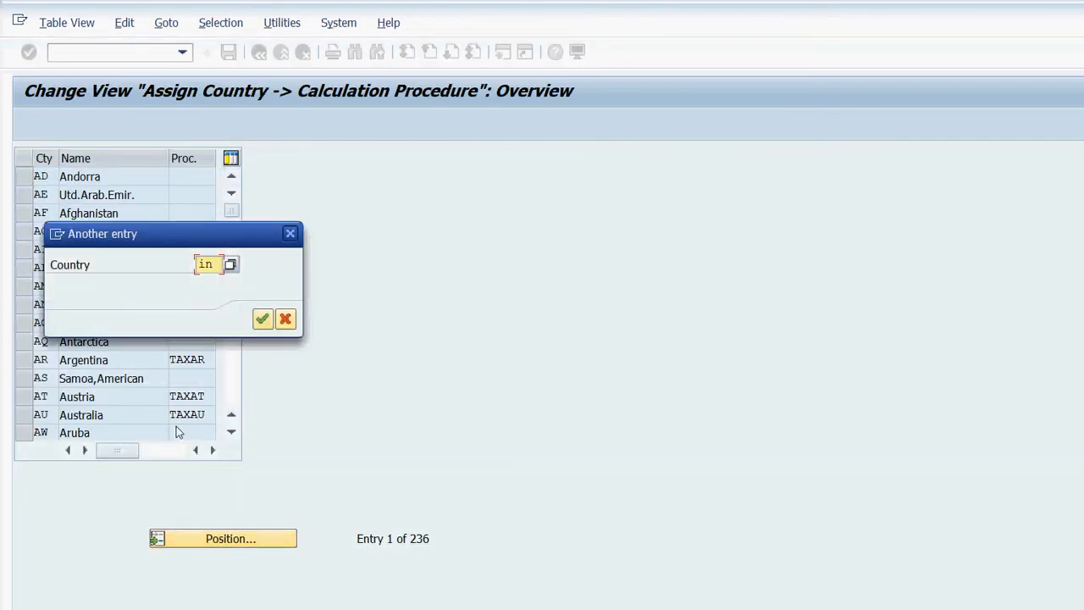
key("Return")
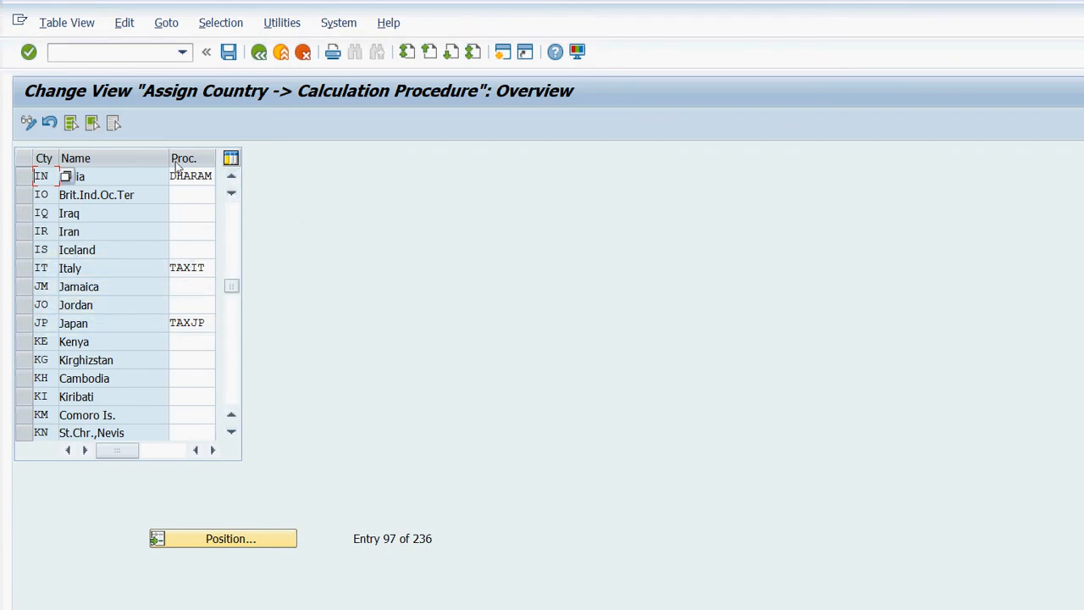
Assign India the tax procedure named after the owner and save it under the proposed customizing request.
key("Tab")
key("BackSpace")
key("BackSpace")
key("BackSpace")
key("BackSpace")
key("BackSpace")
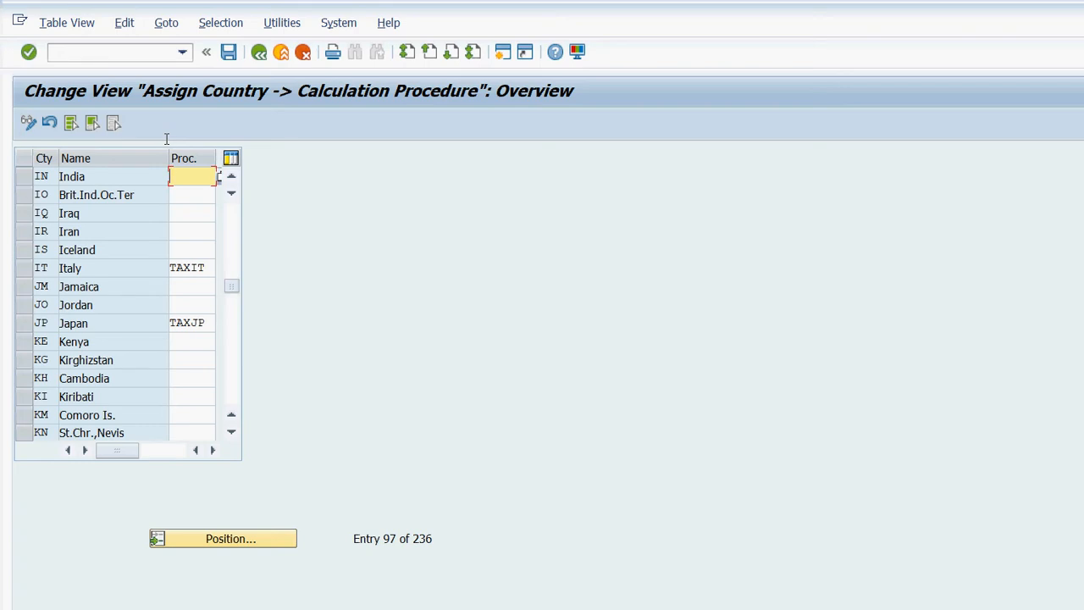
type("Sachin")
key("Return")
key("ctrl+s")
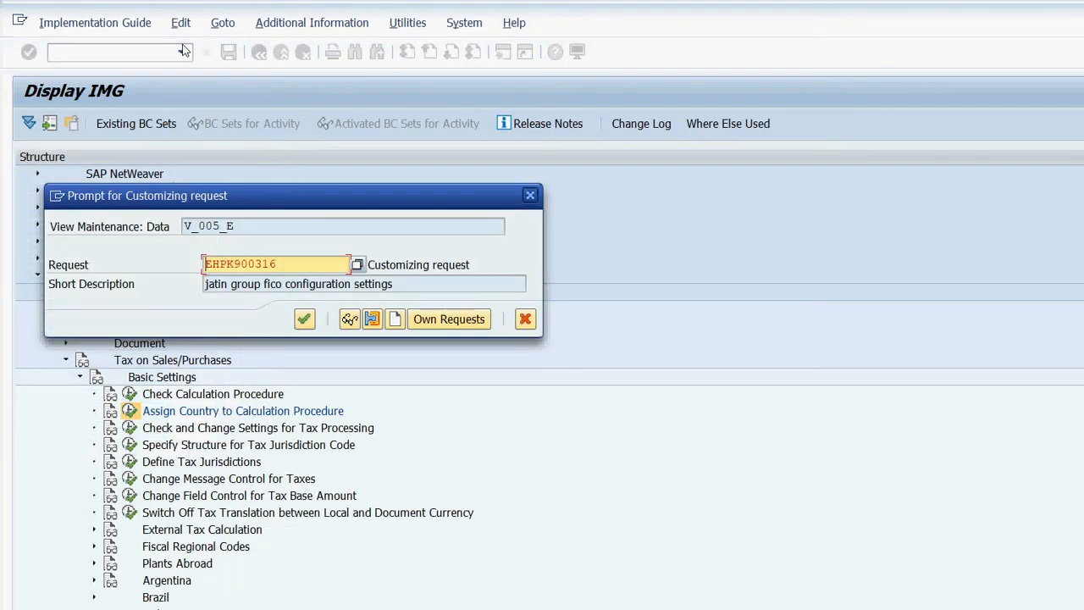
key("Return")
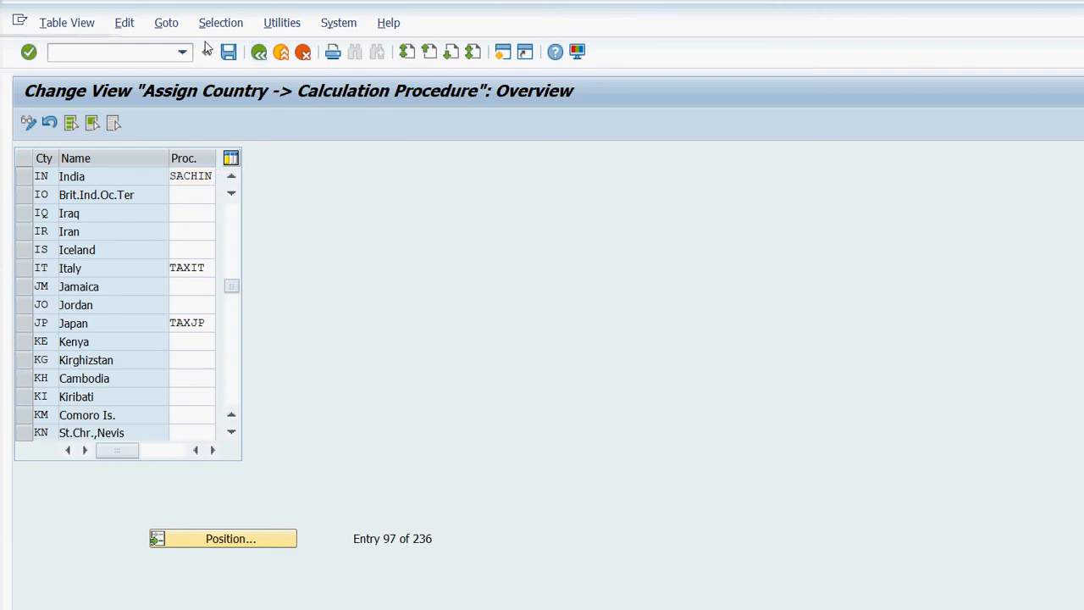
key("F3")
Expand Materials Management > Purchasing > Conditions > Define Price Determination Process in the implementation guide.
left_click(37, 276)
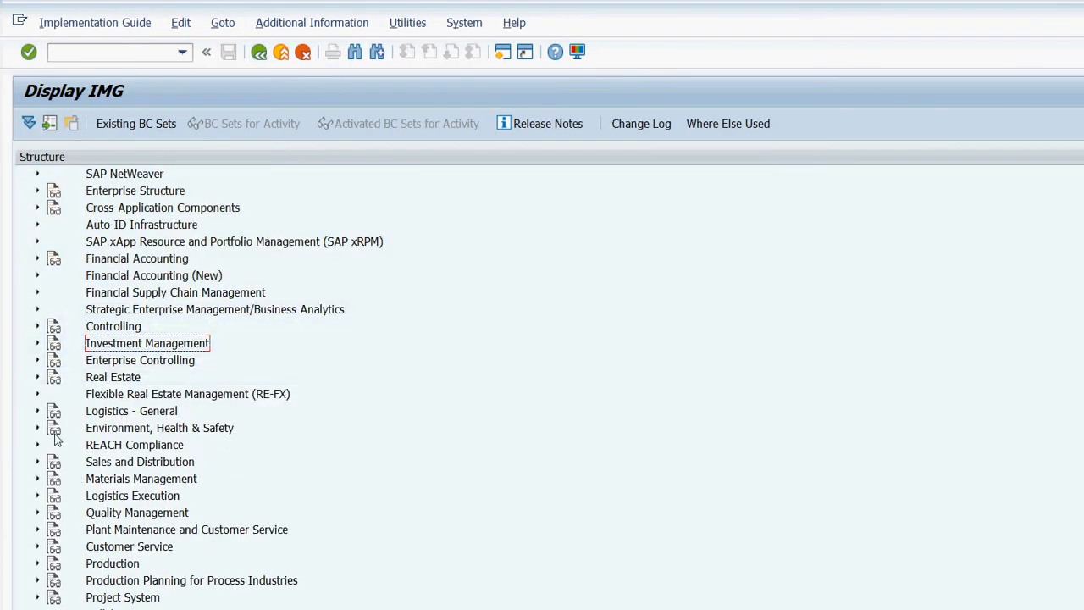
left_click(38, 479)
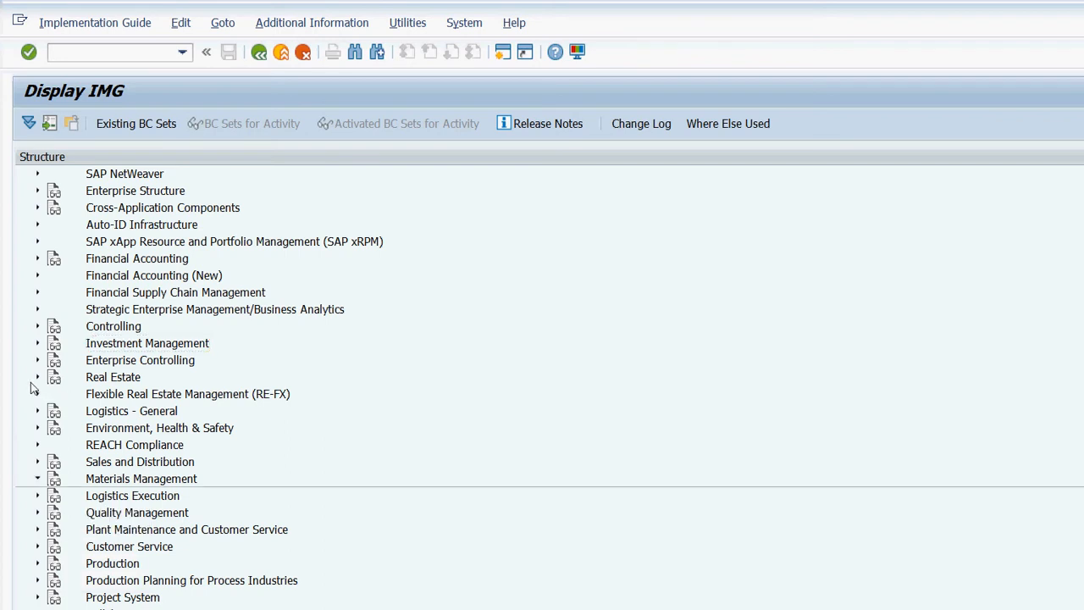
left_click(51, 530)
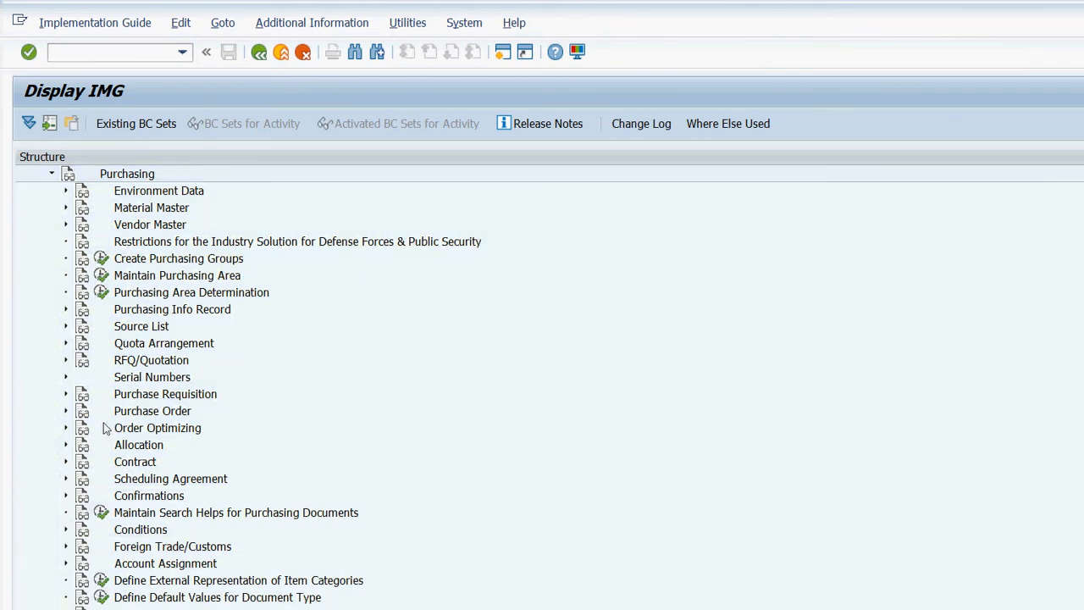
left_click(132, 530)
left_click(66, 530)
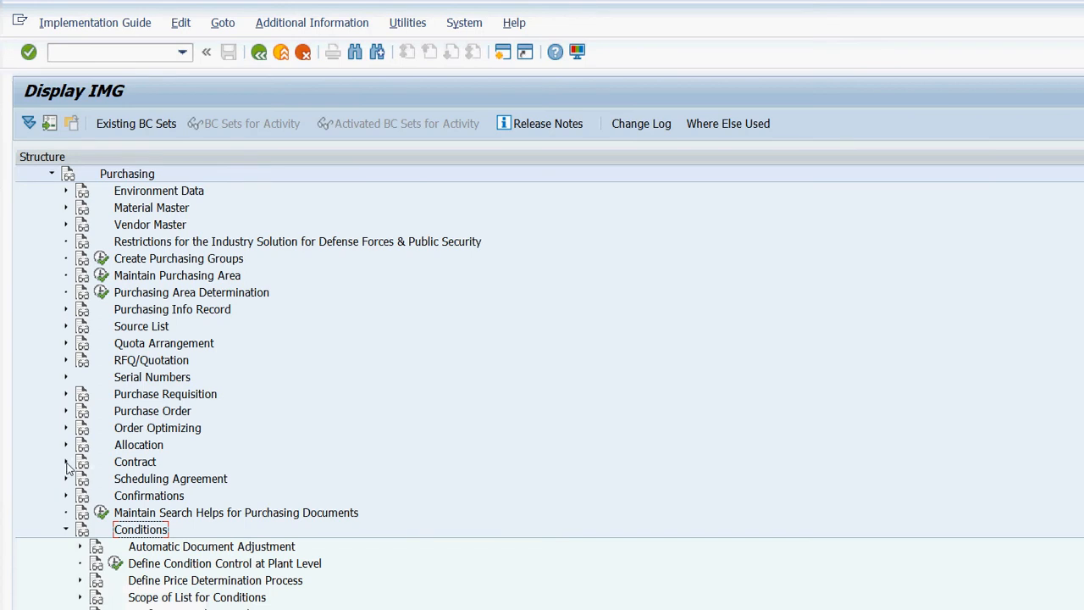
left_click(81, 581)
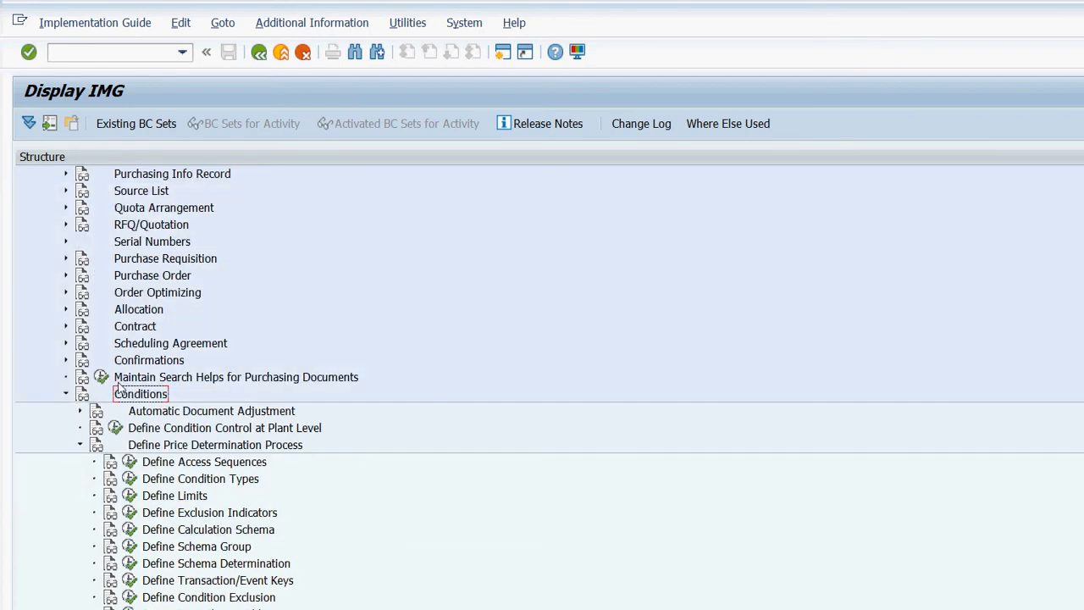
Open Define Calculation Schema for purchasing and display the control data of schema 1234.
left_click(178, 529)
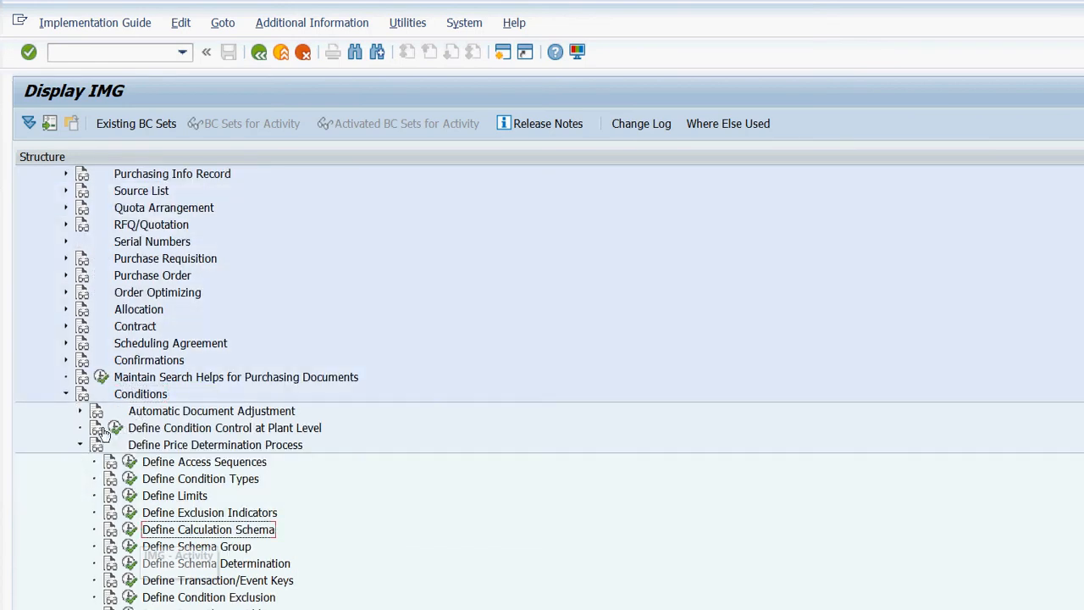
key("Up")
key("Up")
key("Up")
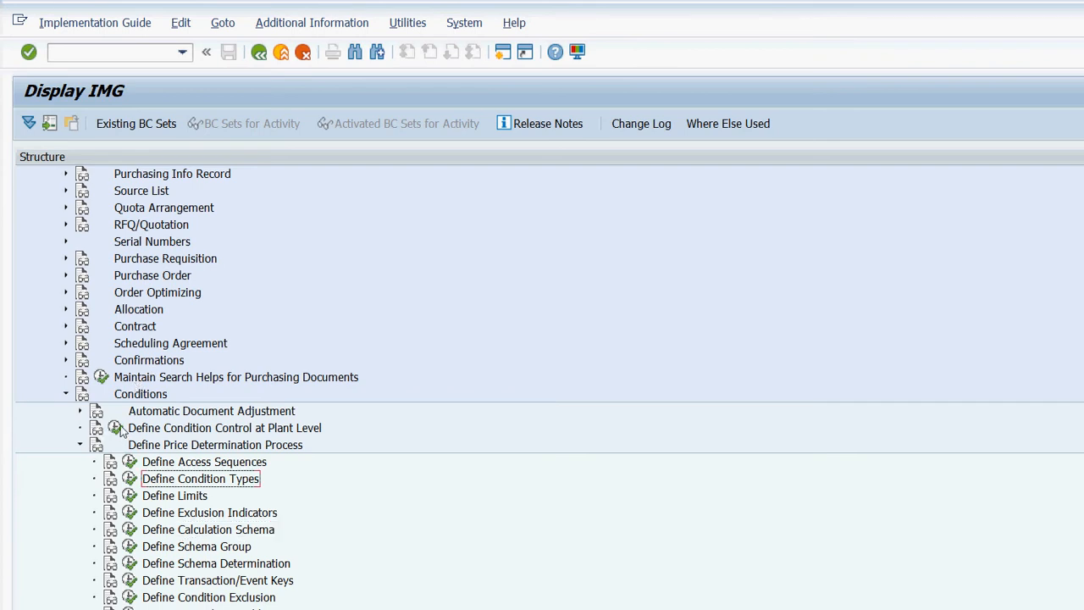
left_click(130, 530)
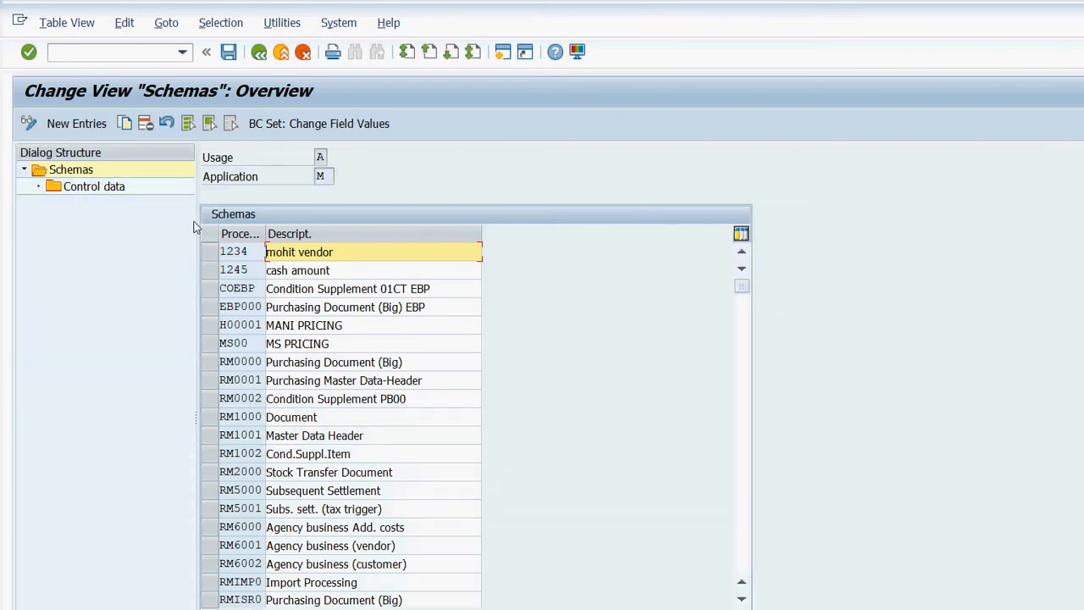
left_click(209, 252)
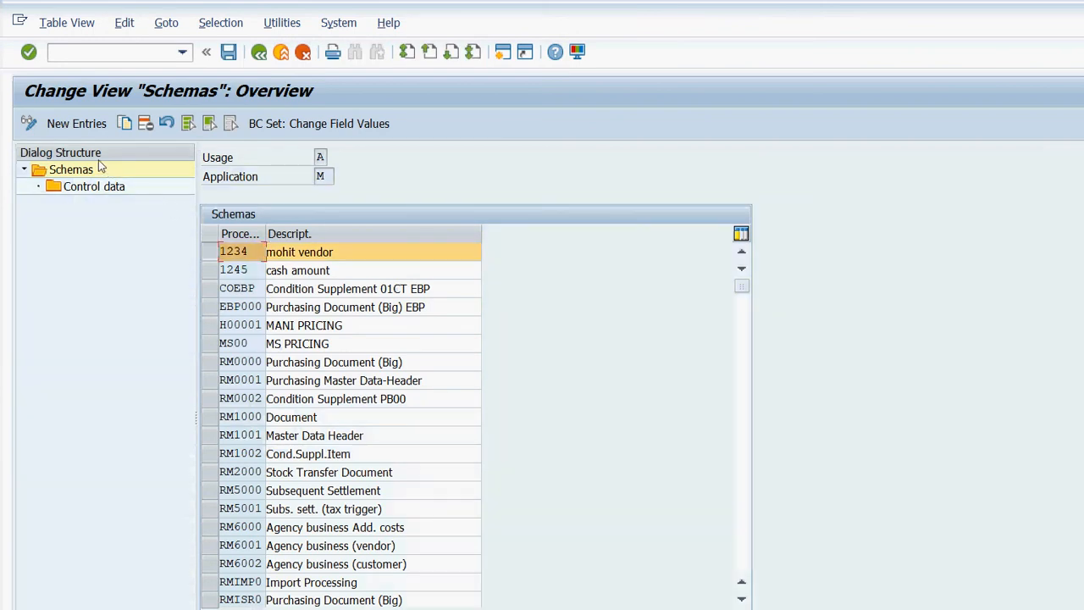
double_click(91, 186)
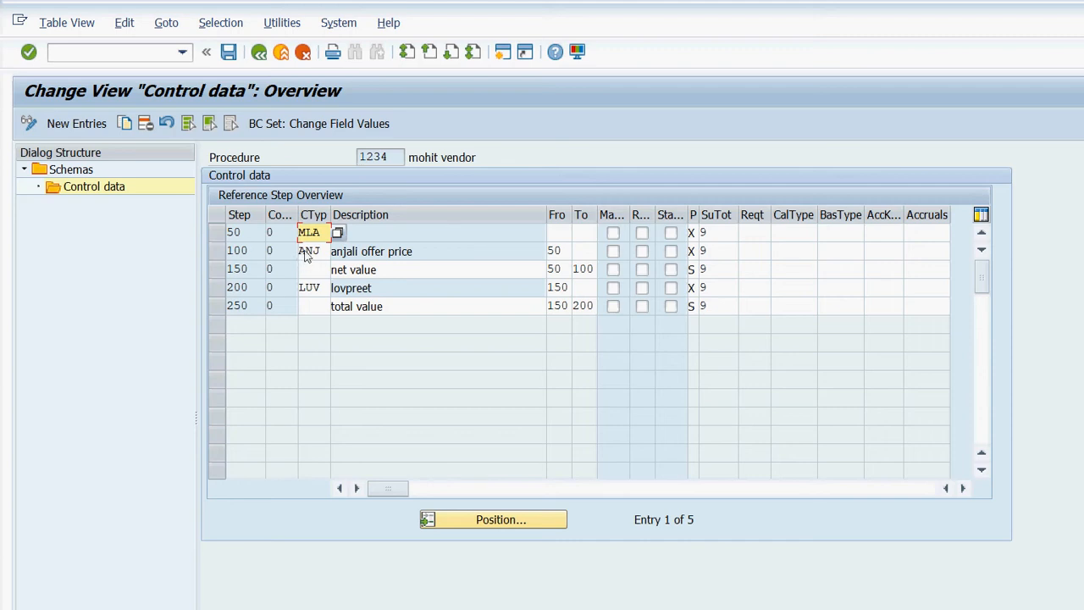
Examine the condition types, From/To step references and net and total value rows in the control data of schema 1234.
left_click(389, 251)
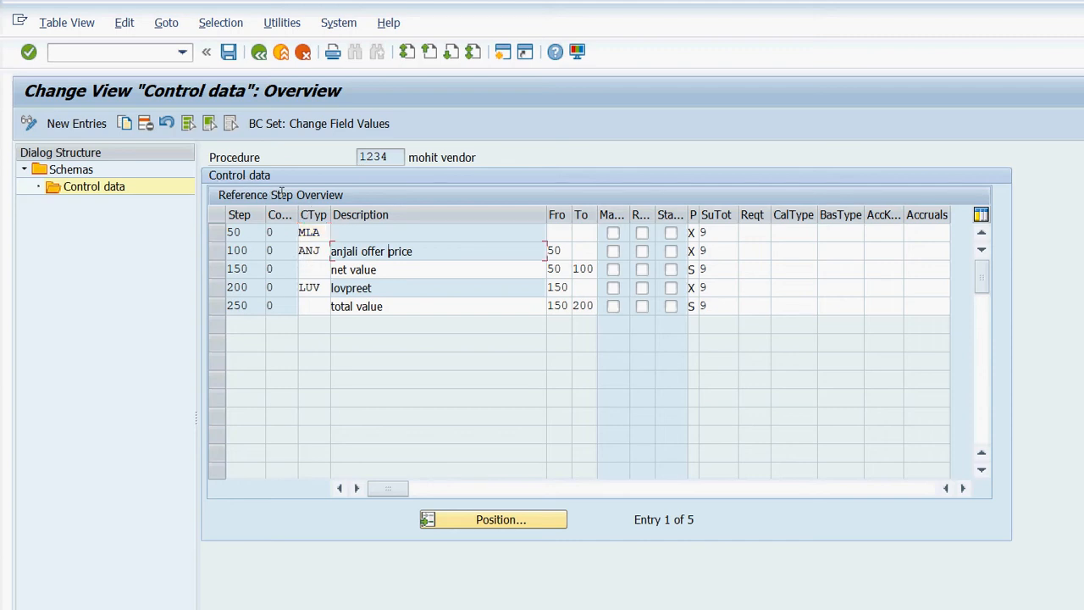
left_click(441, 183)
key("shift+Tab")
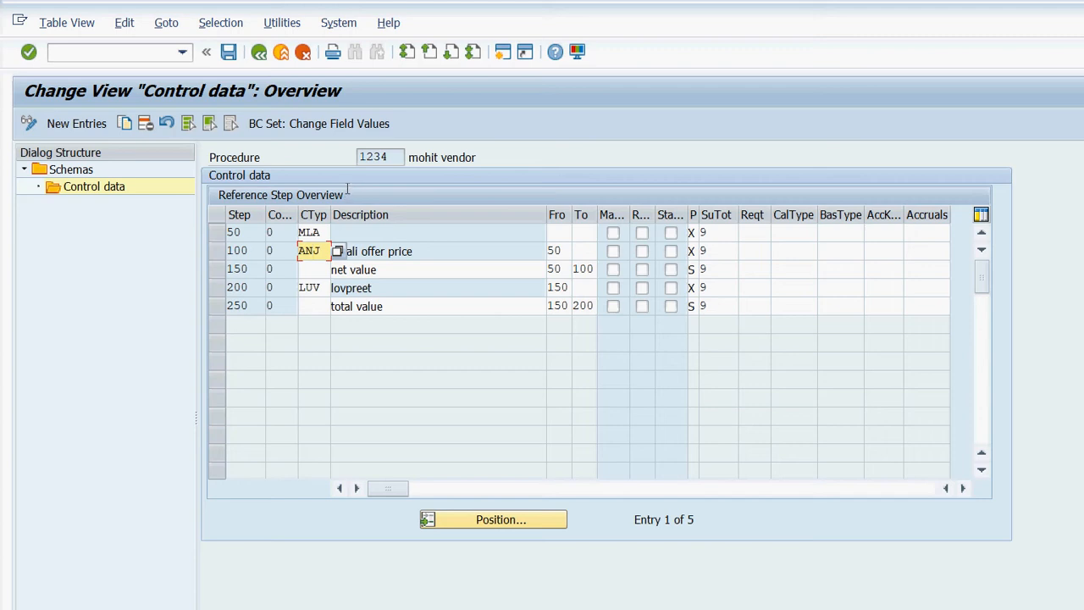
key("Up")
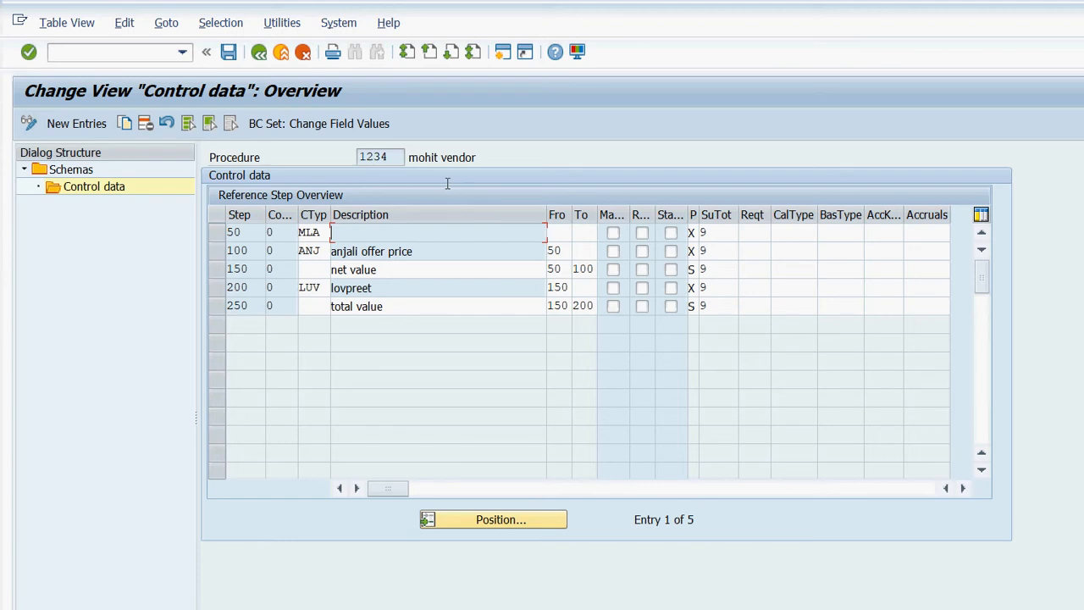
key("Tab")
key("Down")
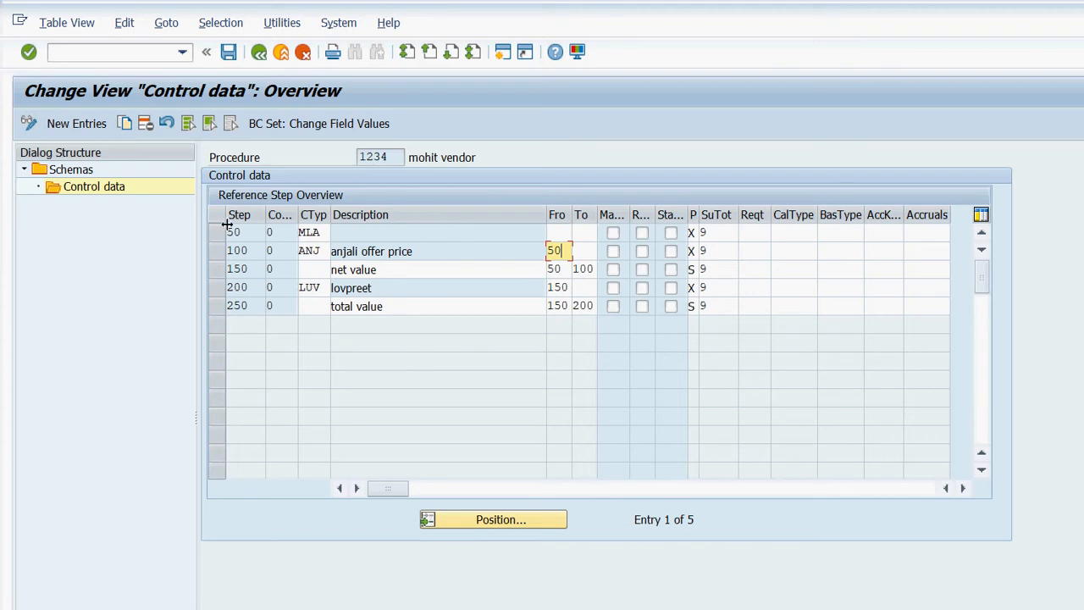
left_click(175, 219)
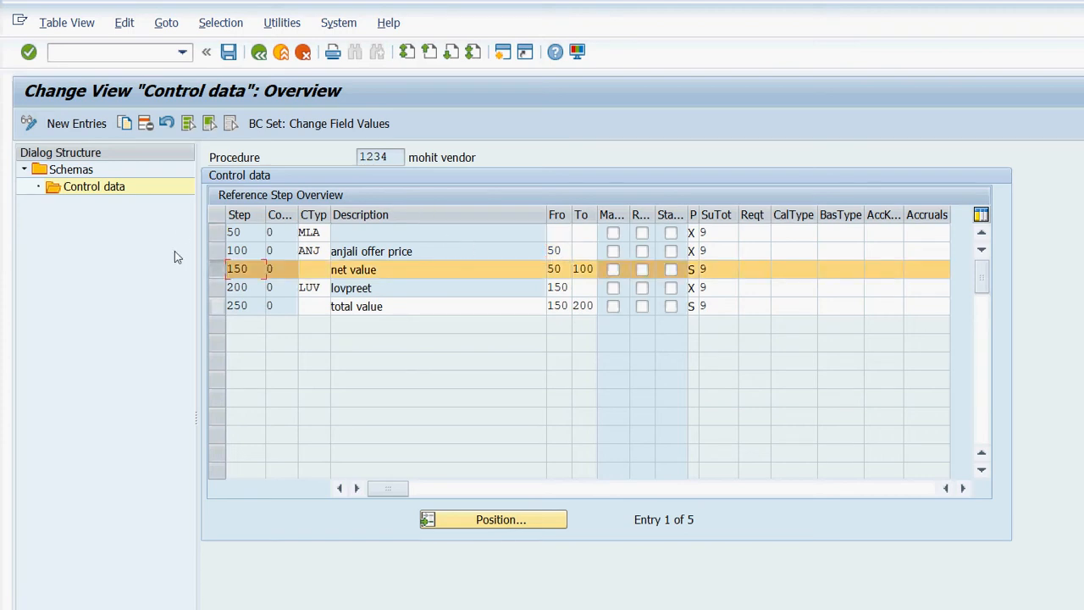
left_click(174, 251)
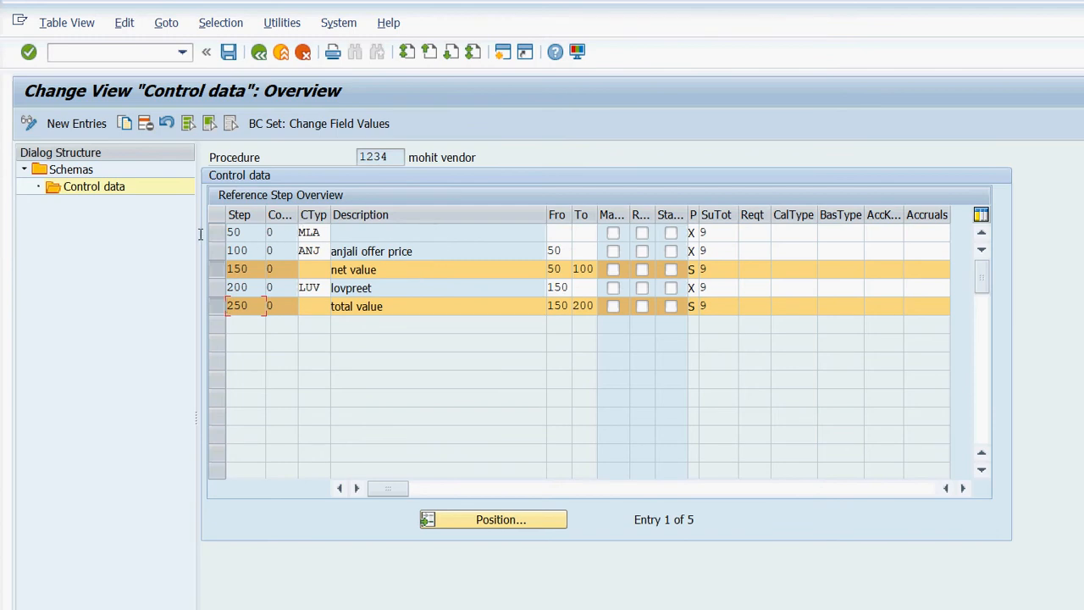
left_click(176, 235)
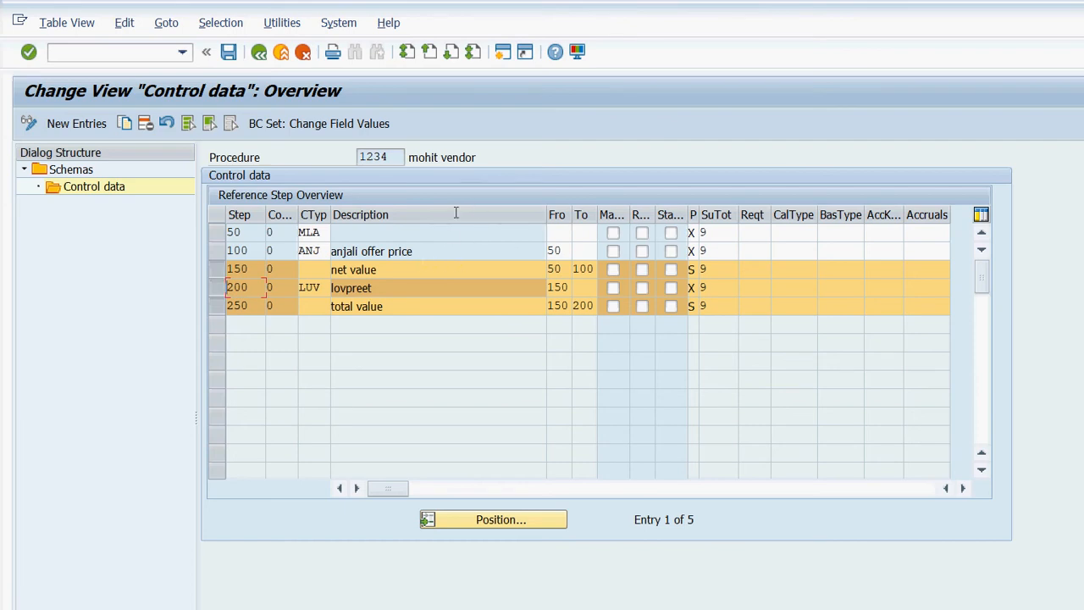
left_click(563, 269)
left_click_drag(563, 250, 547, 251)
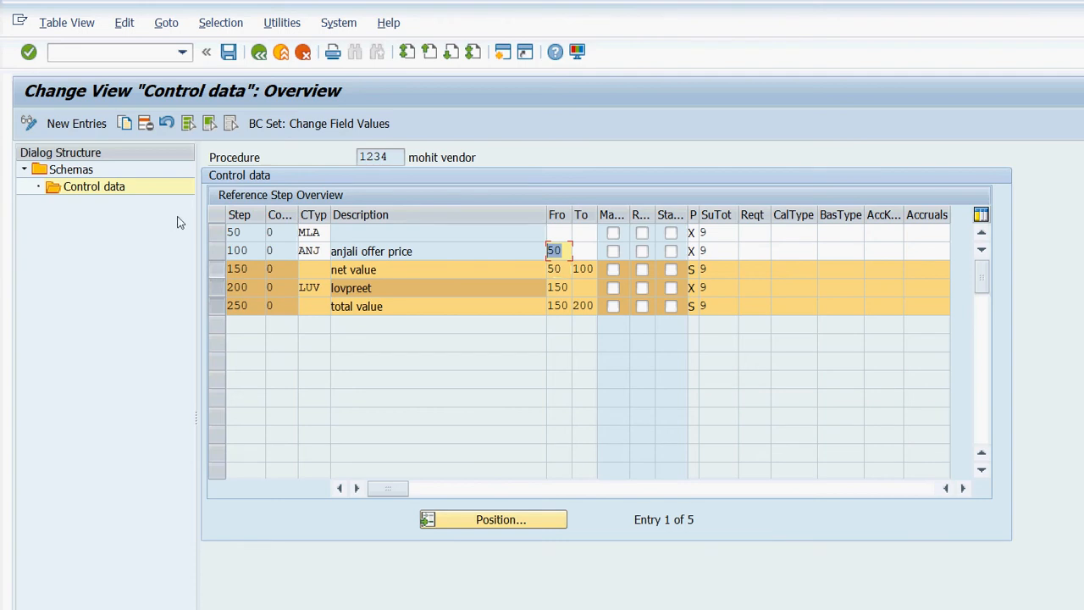
left_click(217, 269)
left_click(217, 287)
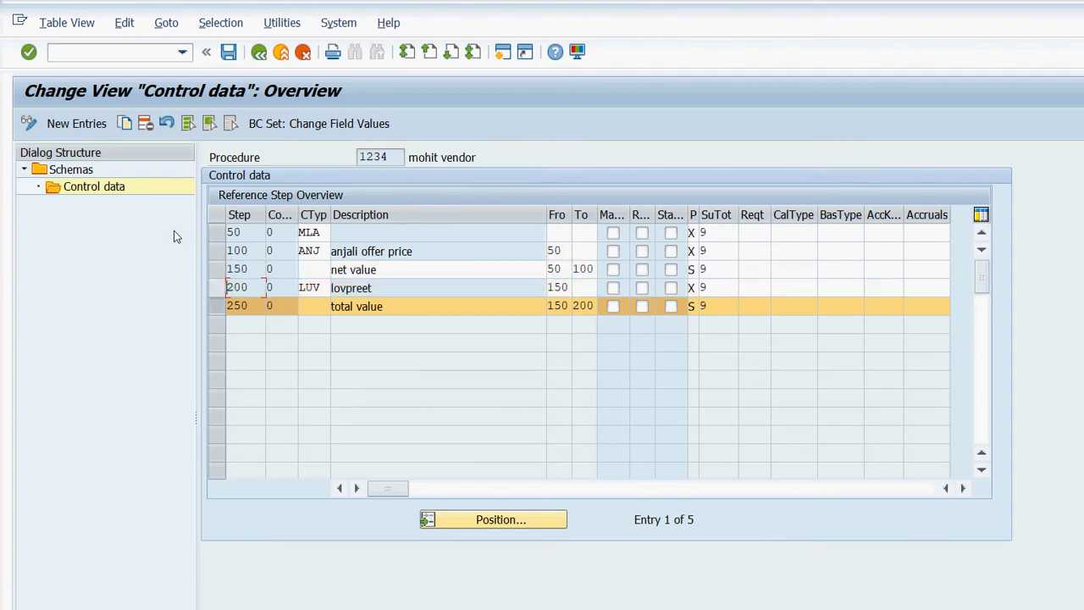
left_click(217, 306)
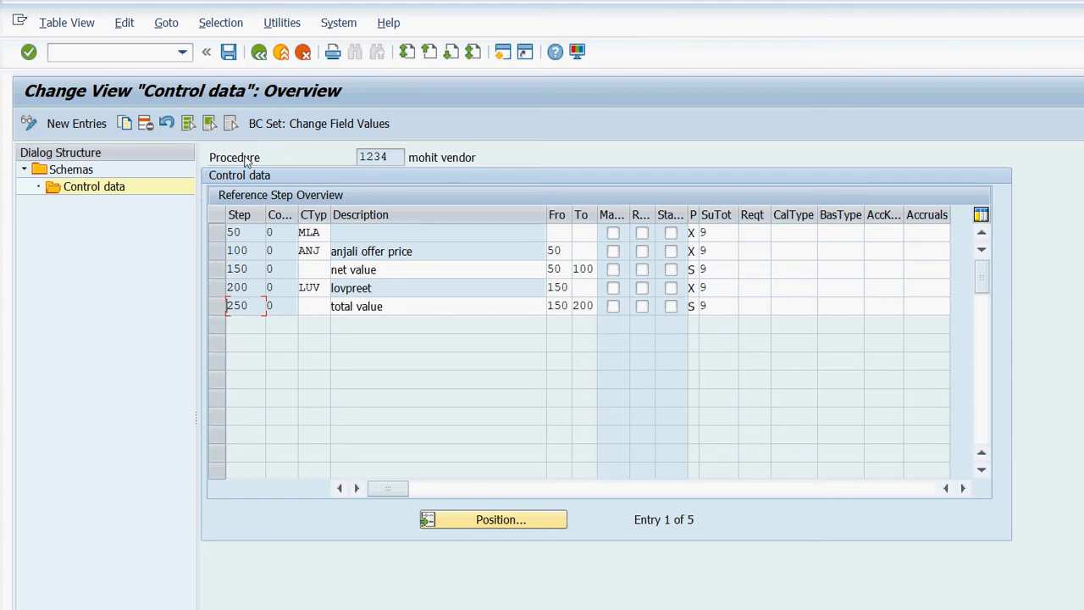
left_click(298, 185)
key("Down")
key("Tab")
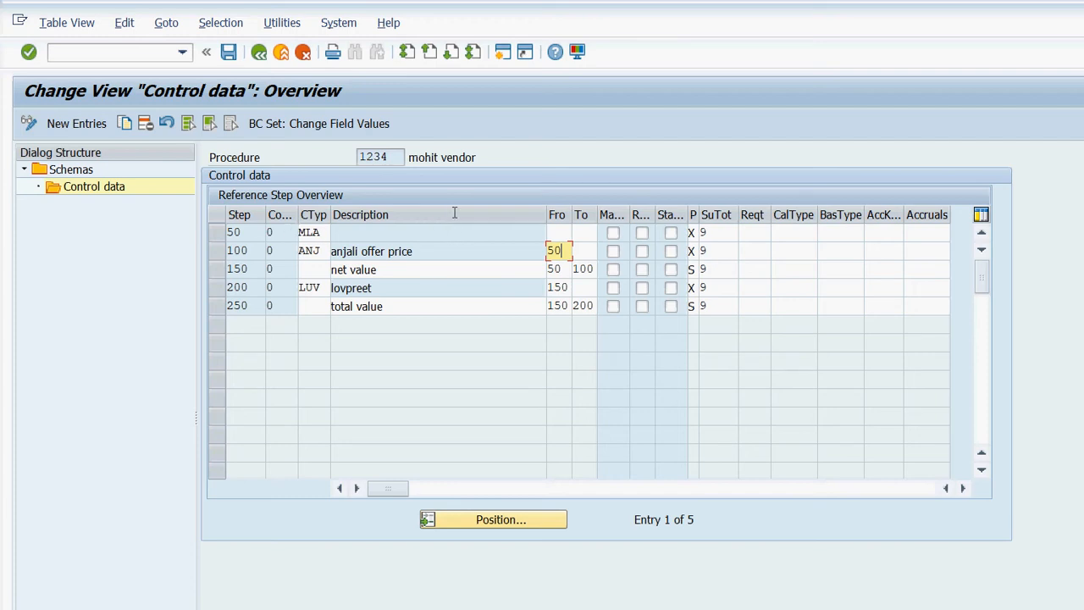
left_click(180, 217)
left_click(217, 269)
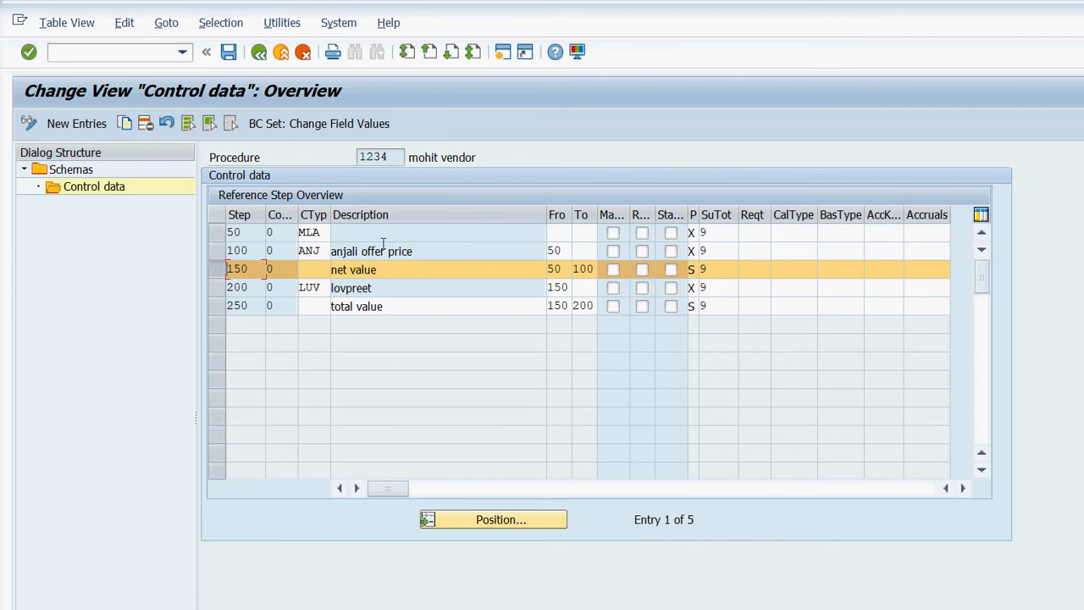
Leave the purchasing schema's control data, exit to the customizing project screen and reopen the SAP Reference IMG.
key("F3")
left_click(212, 44)
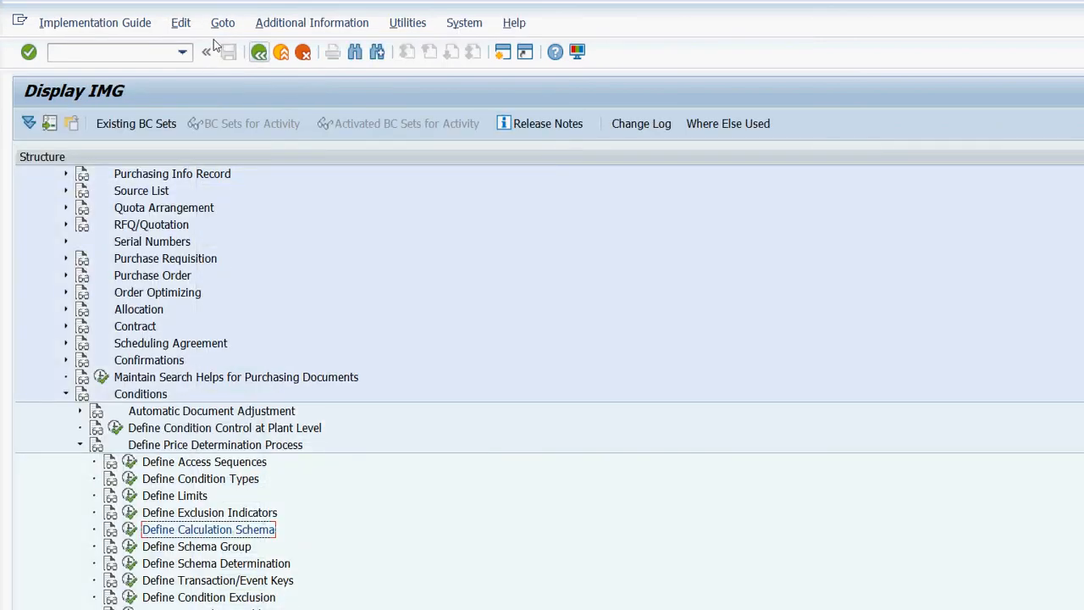
left_click(212, 44)
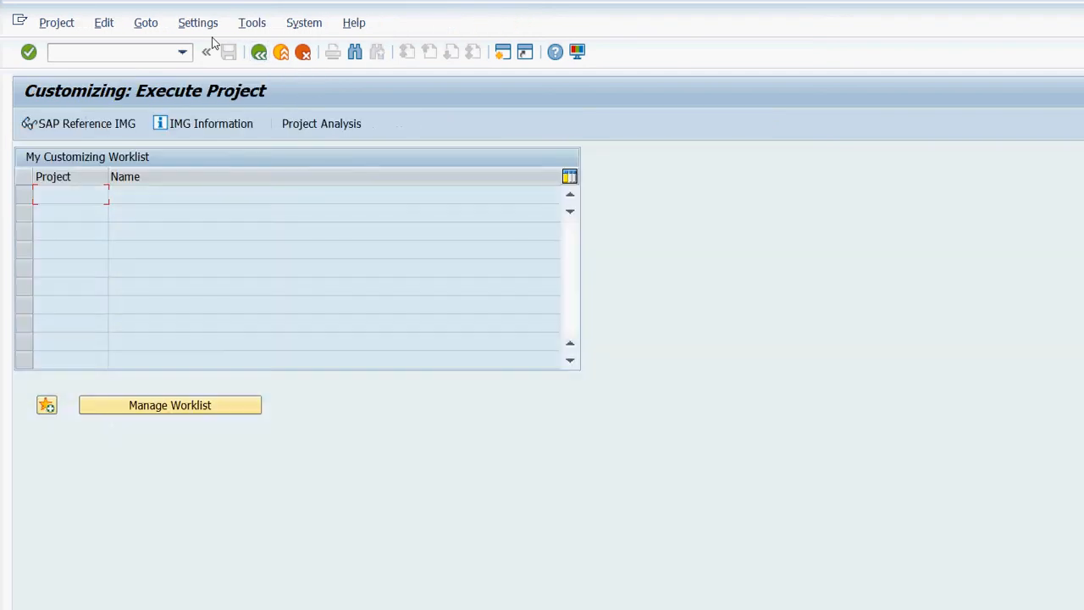
left_click(88, 123)
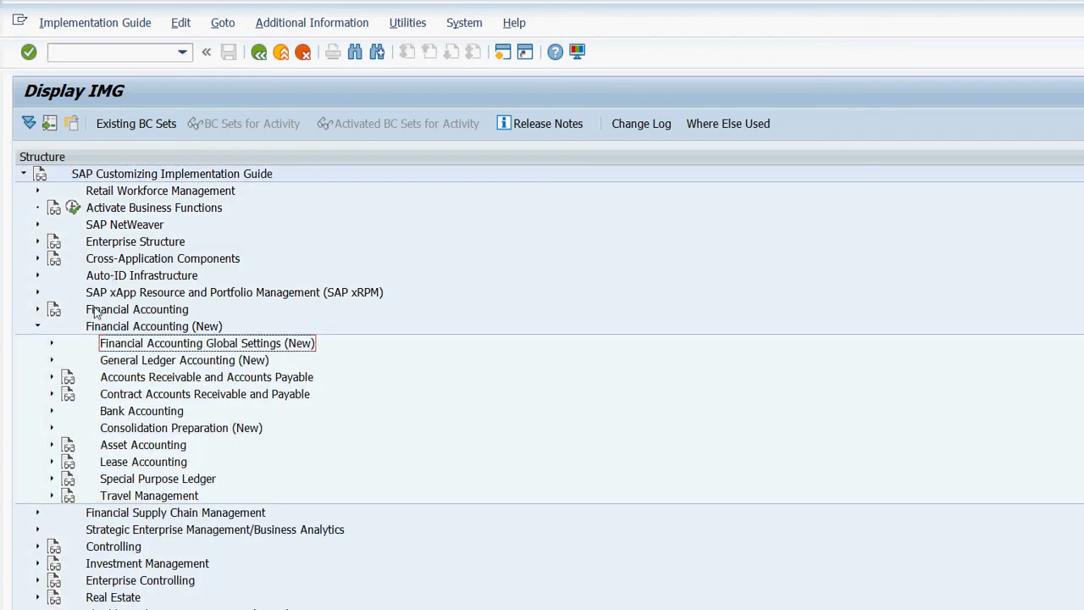
Open Define Tax Codes for Sales and Purchases under Financial Accounting Global Settings (New) > Tax on Sales/Purchases > Calculation.
key("Down")
key("Down")
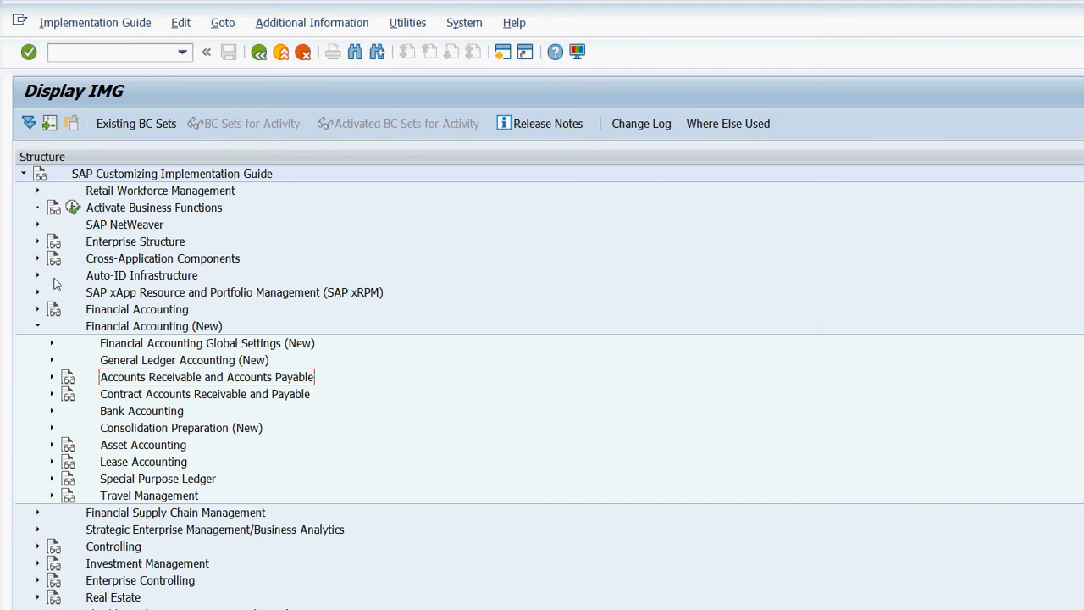
left_click(51, 342)
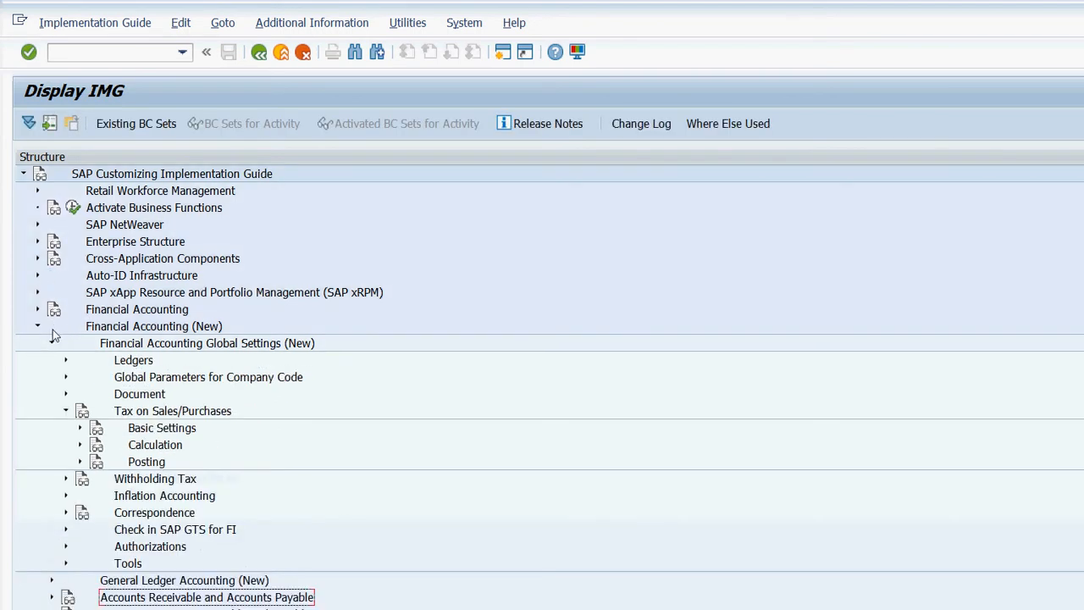
left_click(81, 428)
scroll(108, 441, "down", 1)
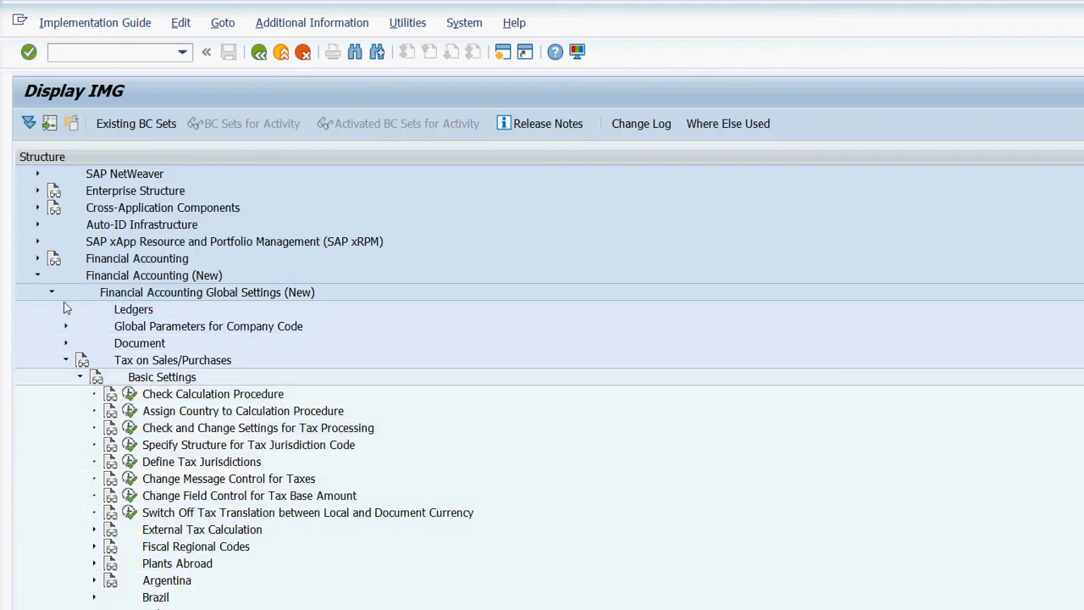
left_click(80, 377)
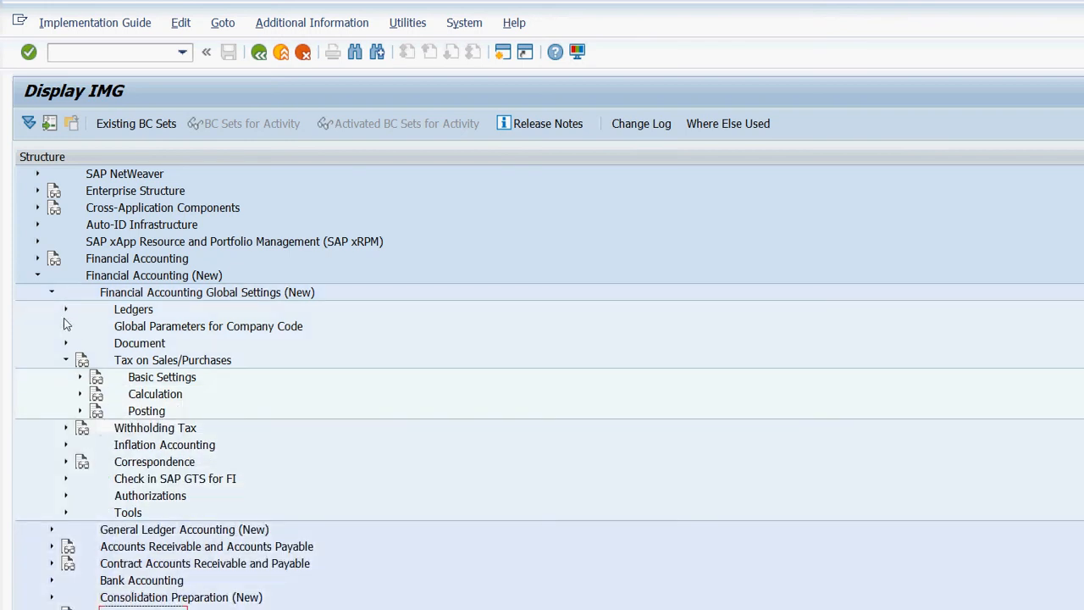
left_click(80, 394)
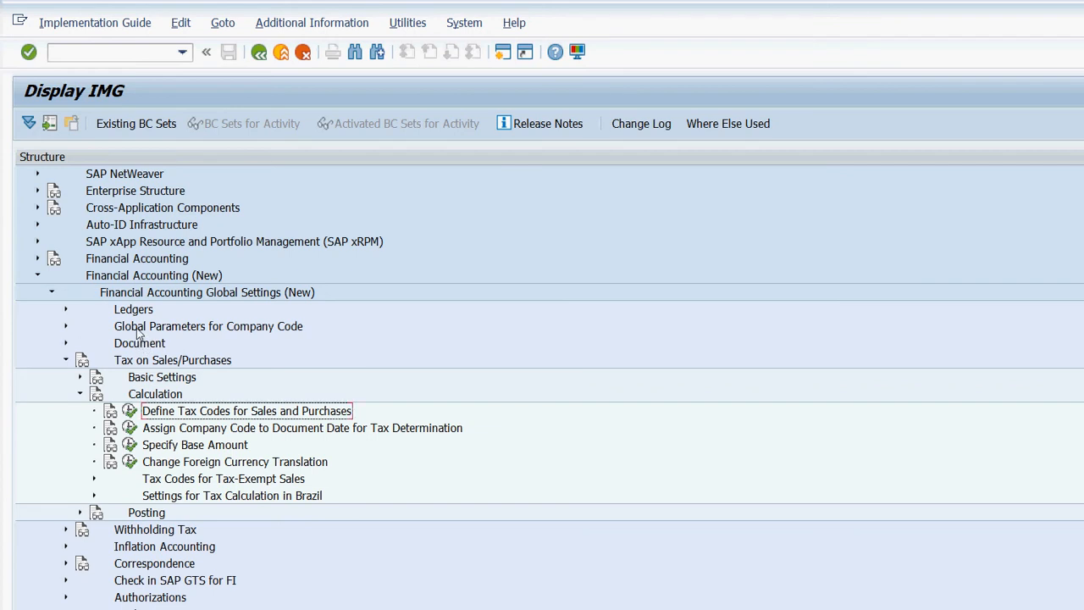
left_click(130, 411)
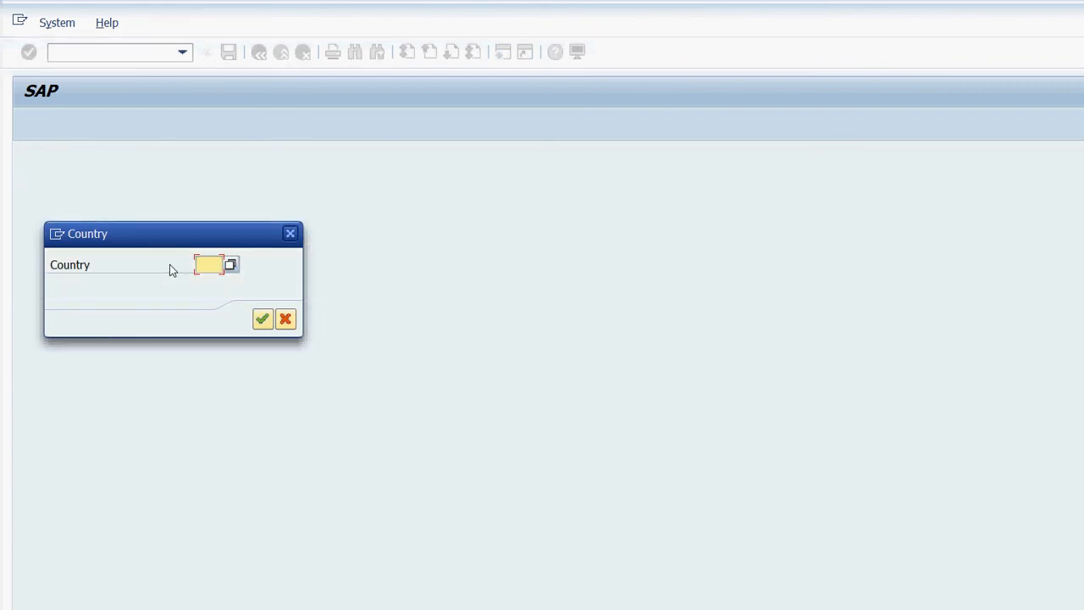
Choose country IN for the tax code maintenance and start creating tax code G1.
type("in")
key("Return")
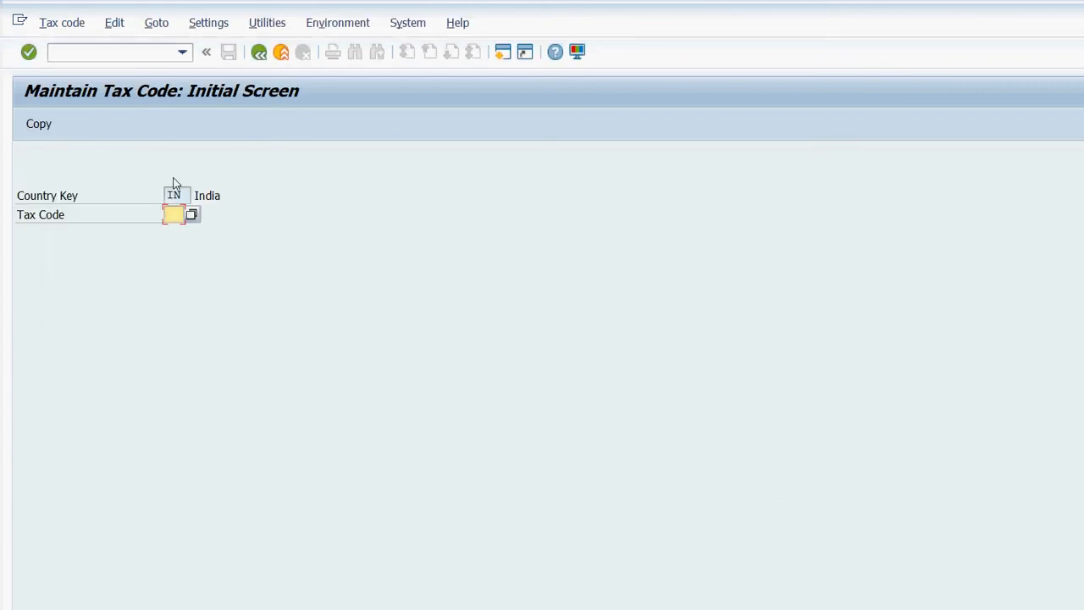
type("g1")
key("Return")
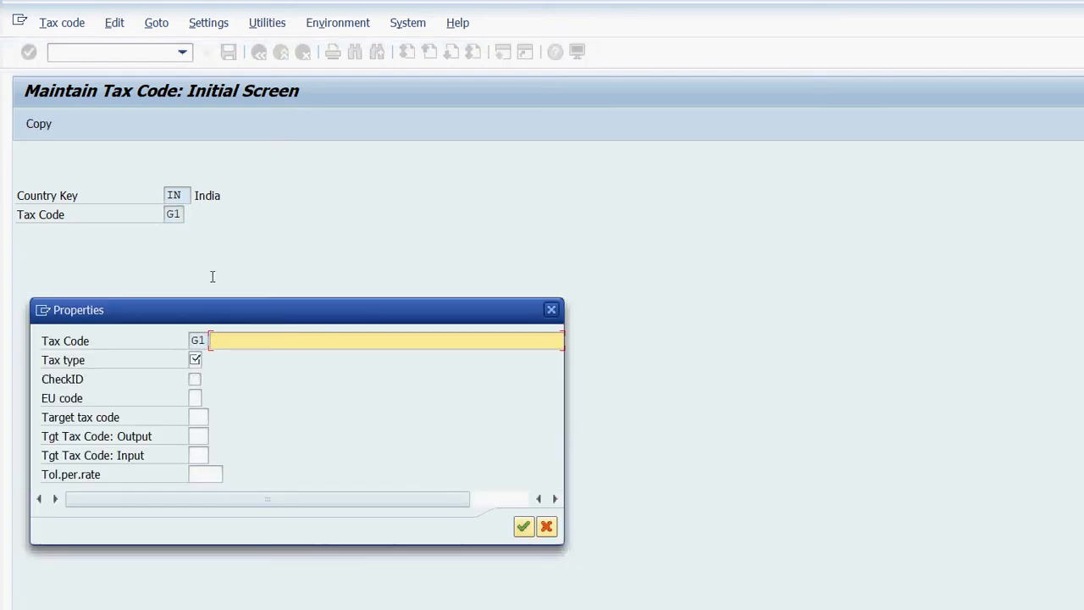
Enter the description "TAX 5% SGST+CGST Input" for tax code G1.
type("TA")
type("X")
type(" 5")
type("% ")
type("SGST")
type("=")
type("+")
type("CGS")
type("T Input")
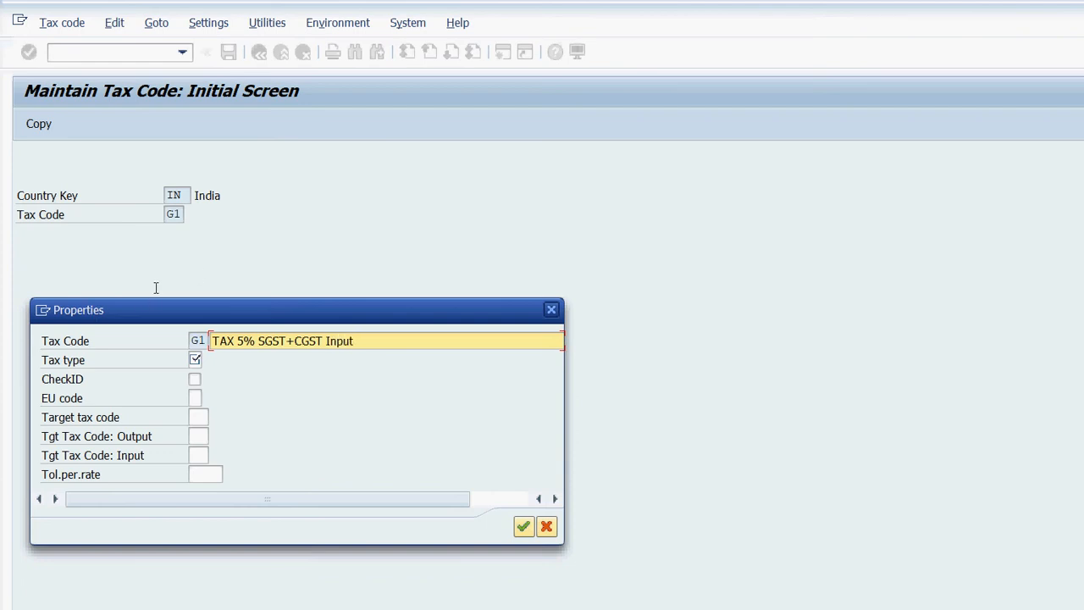
Set tax code G1's tax type to V (Input tax) and accept its properties.
key("Tab")
key("F4")
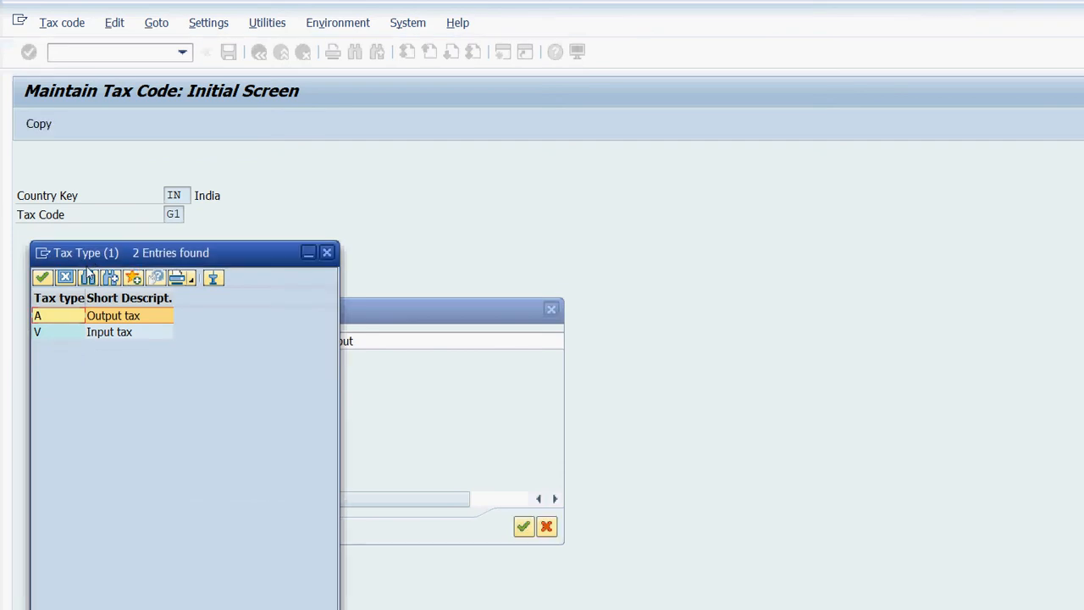
key("Down")
key("Return")
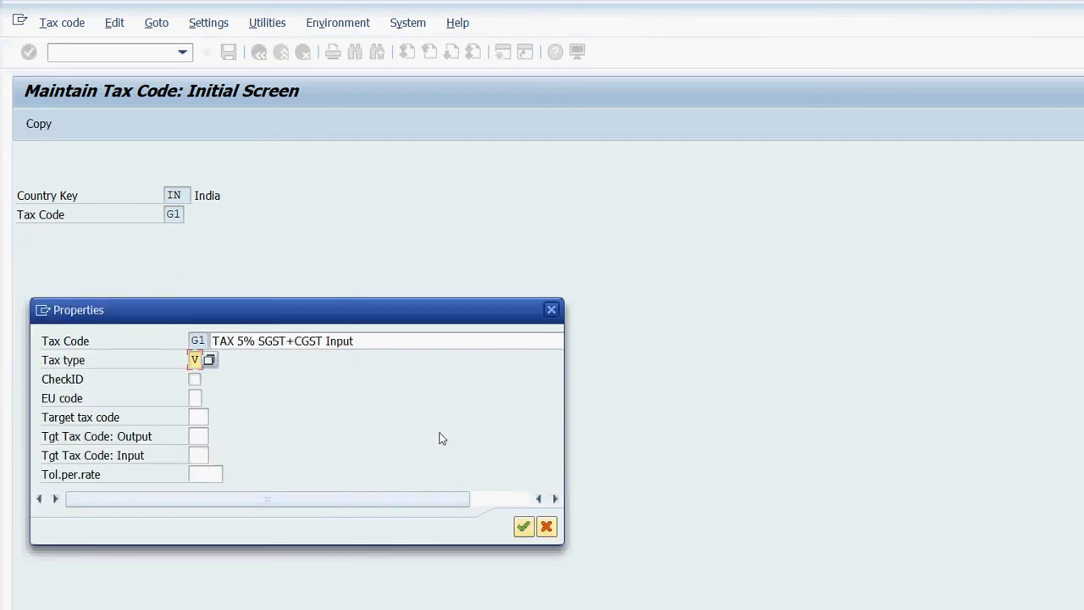
key("Tab")
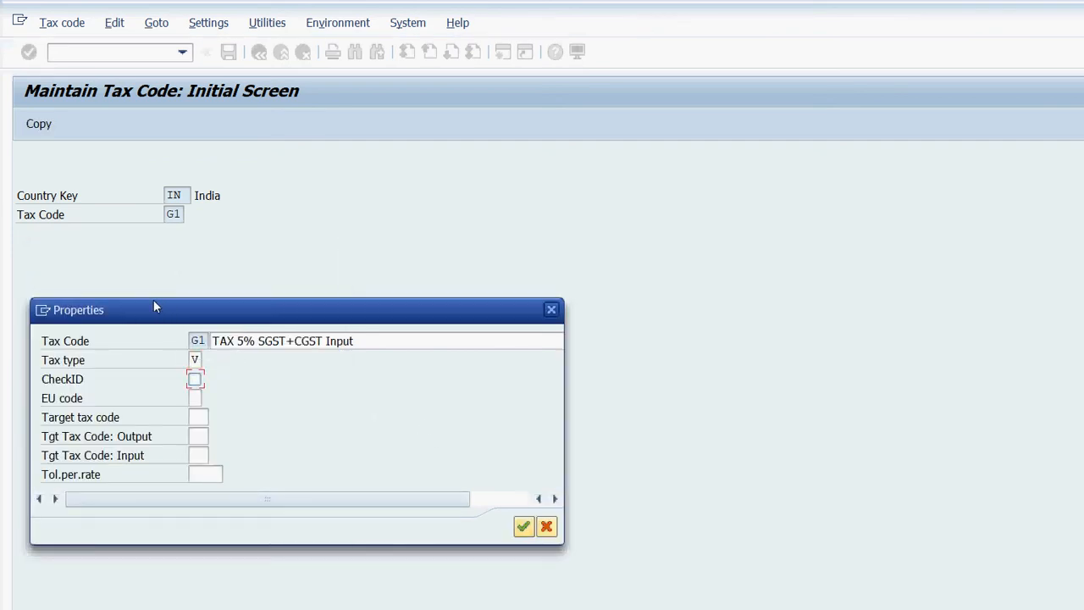
key("Return")
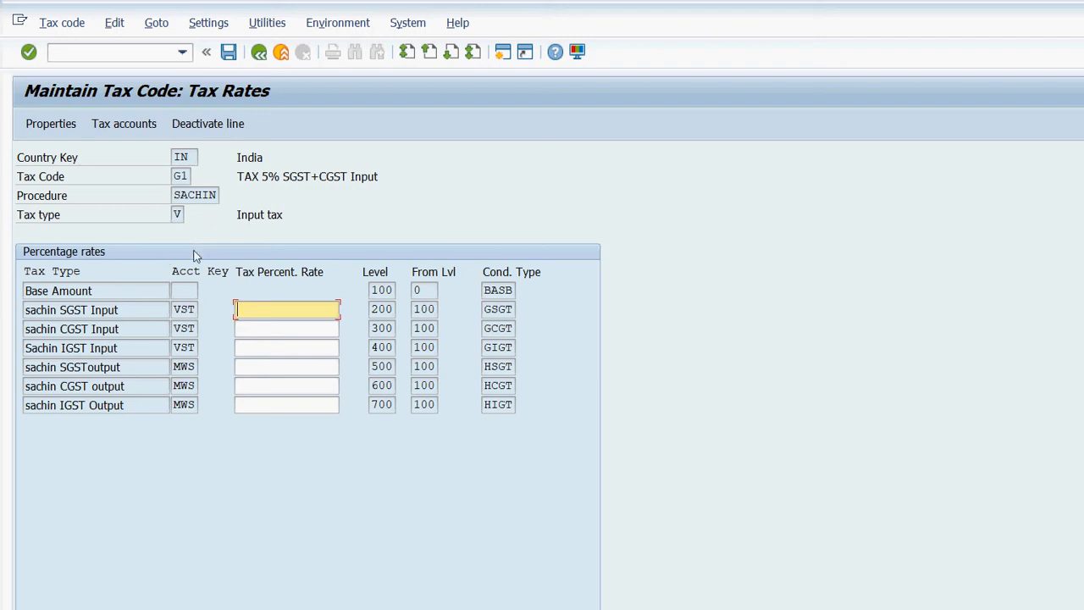
Set the SGST Input and CGST Input tax rates of G1 to 2,5 each and save the tax code.
type("2,5")
key("Tab")
type("2")
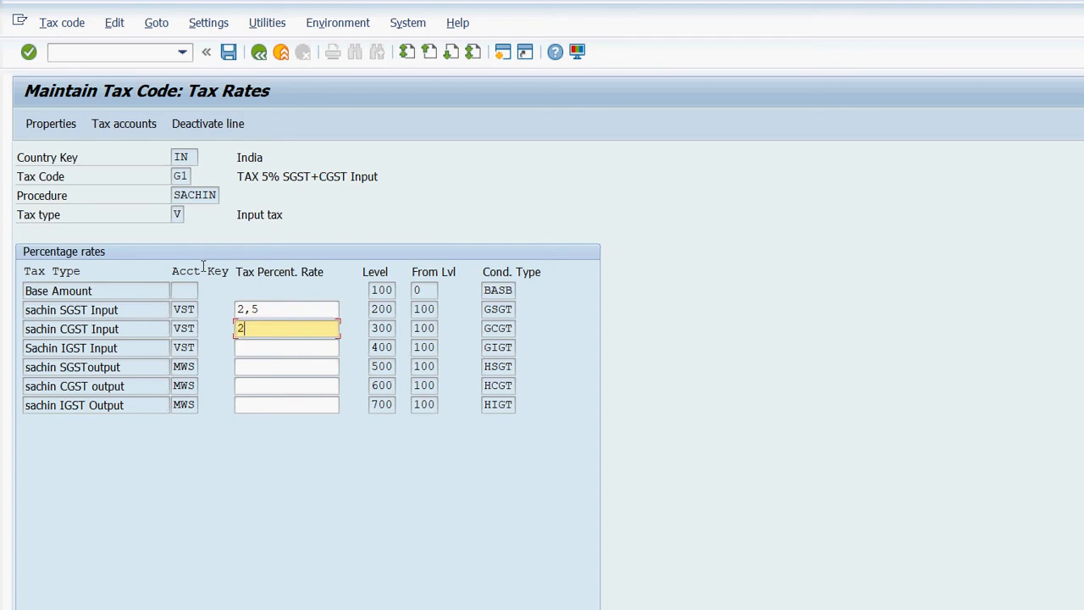
type(",5")
left_click(229, 52)
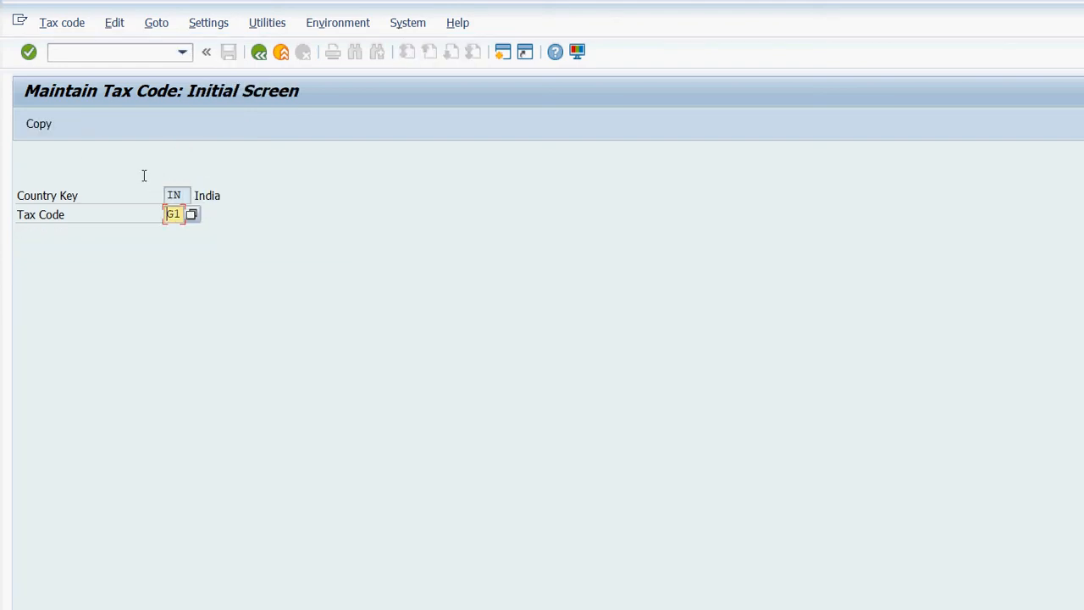
Start creating tax code G2 for country IN.
key("BackSpace")
type("g2")
key("Return")
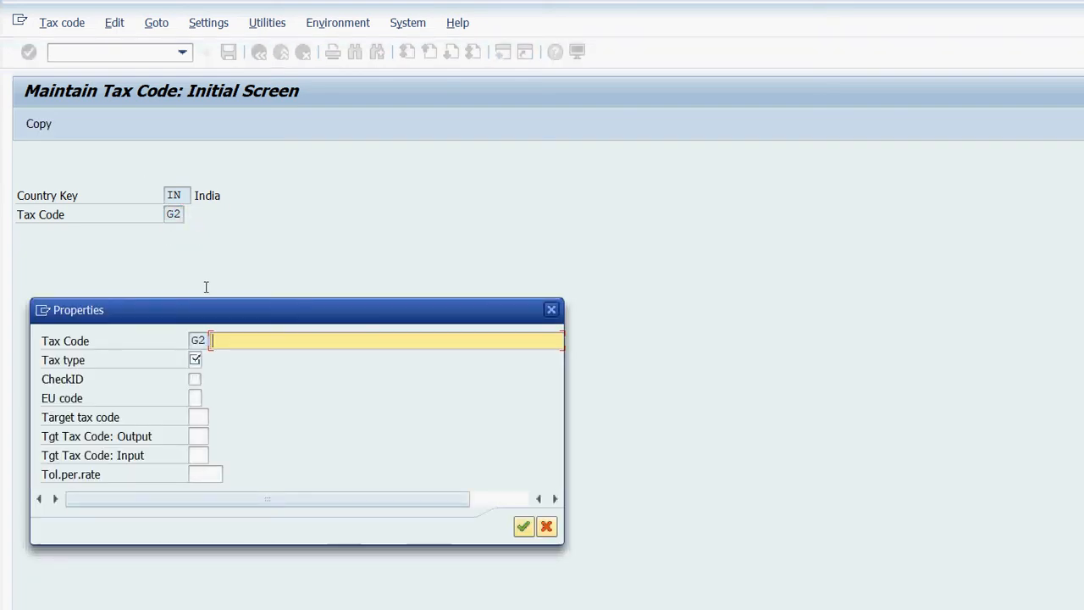
Reuse the description "TAX 5% SGST+CGST Input" for tax code G2 and replace the word Input so it reads "TAX 5% SGST+CGST ou".
type("TA")
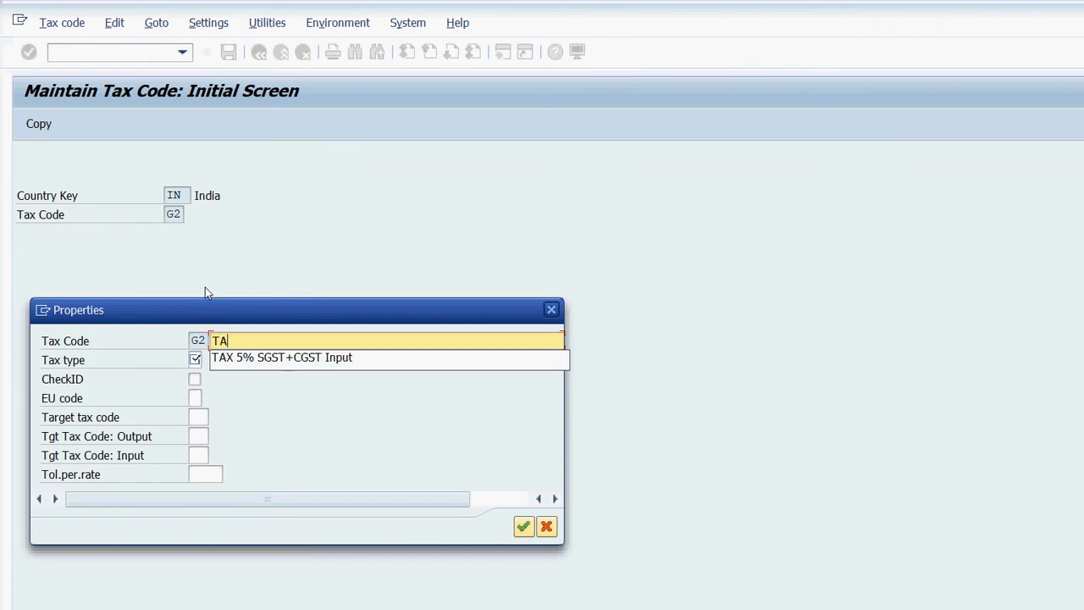
type("X")
key("Down")
key("Return")
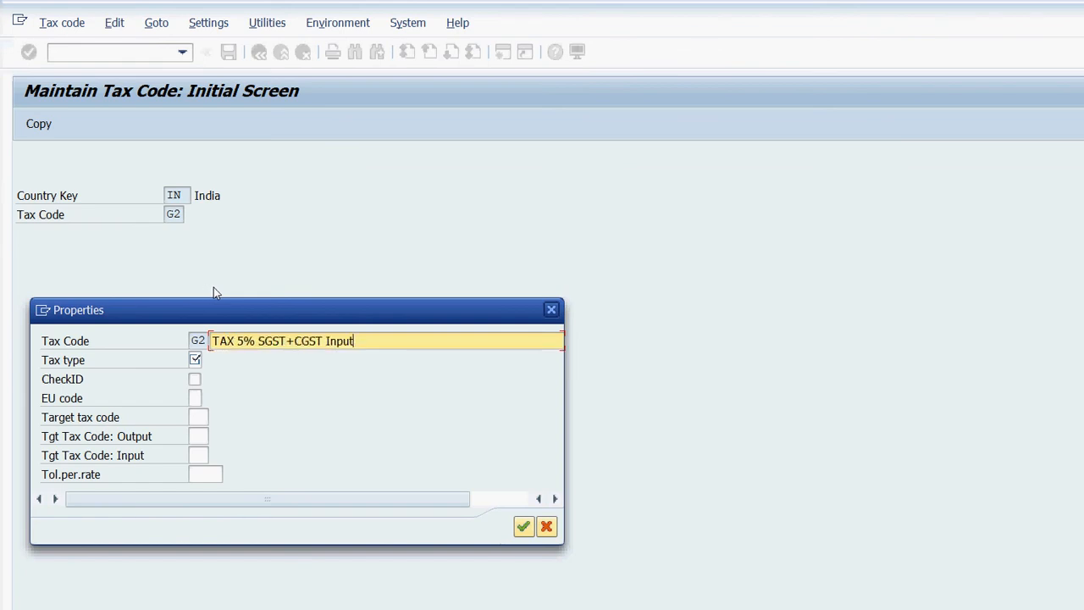
key("BackSpace")
key("BackSpace")
key("BackSpace")
key("BackSpace")
key("BackSpace")
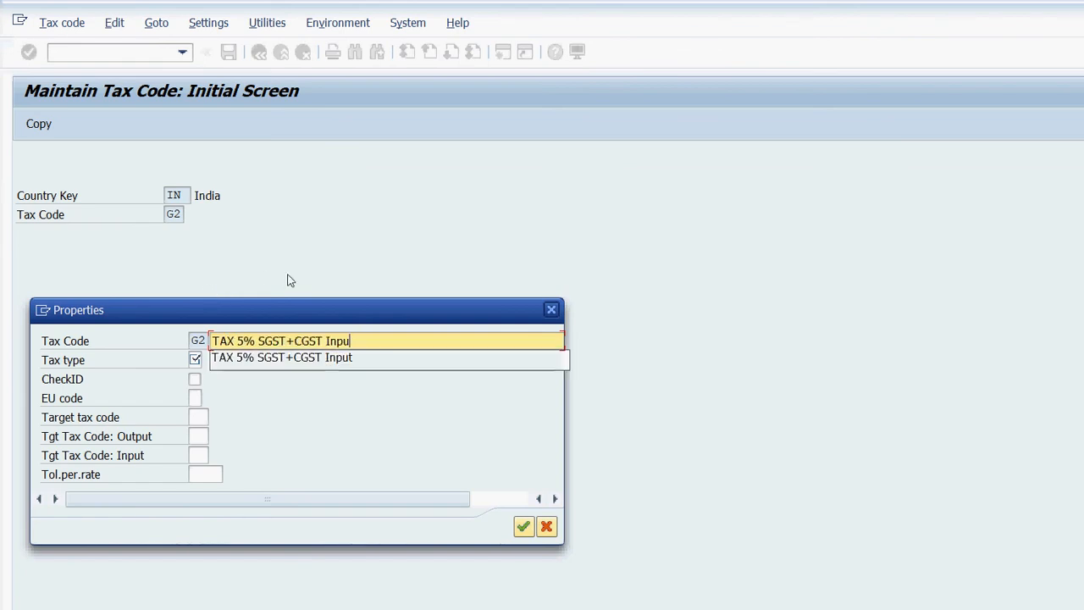
type("ou")
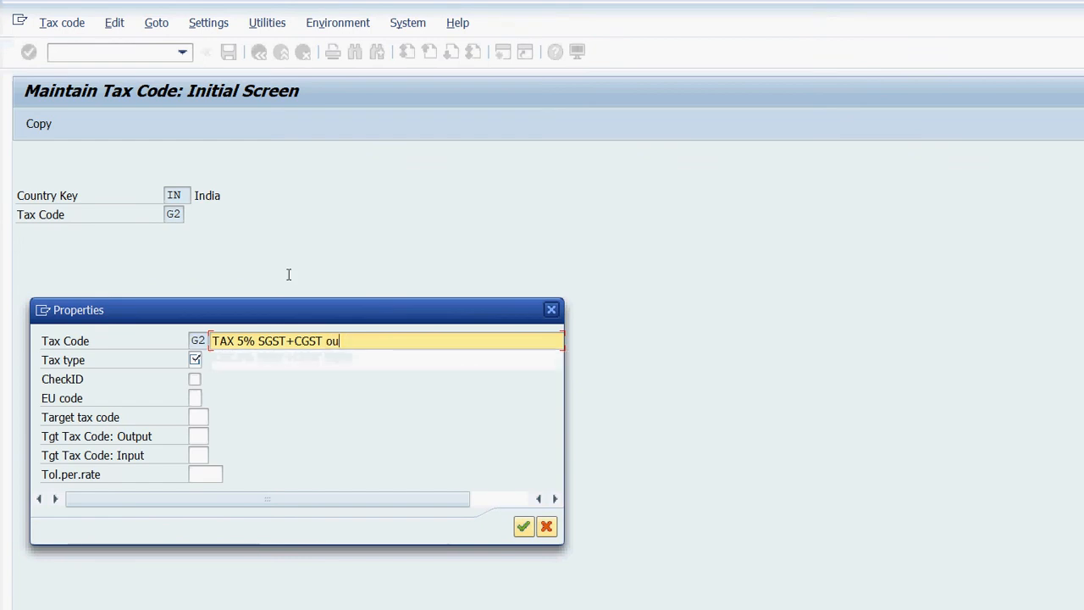
Complete the G2 description as "TAX 5% SGST+CGST output", set its tax type to A (Output tax), and confirm the properties.
type("tput")
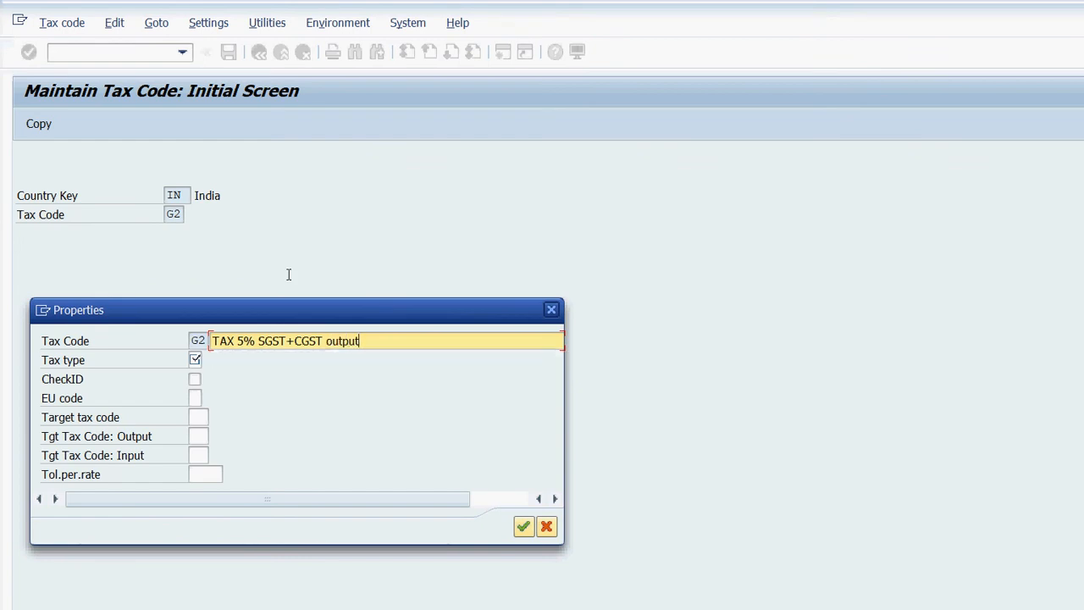
key("Tab")
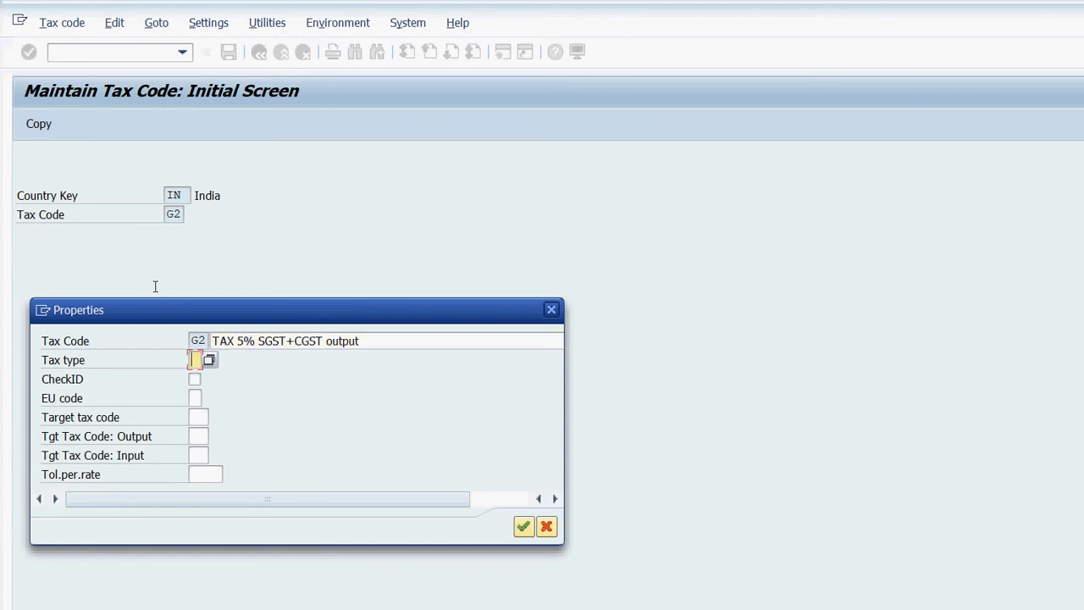
key("F4")
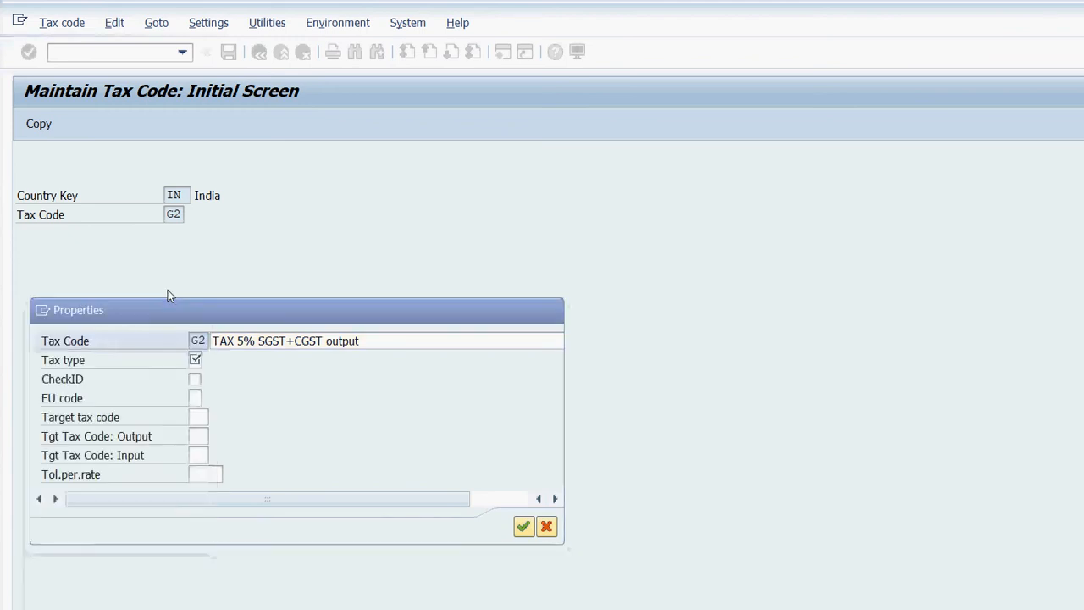
key("Return")
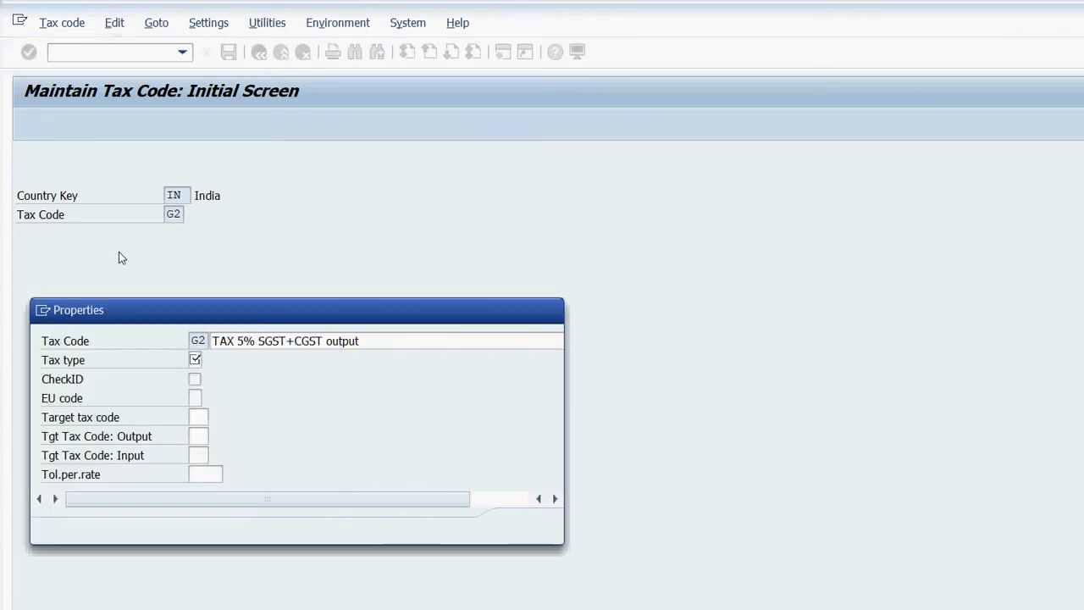
key("Tab")
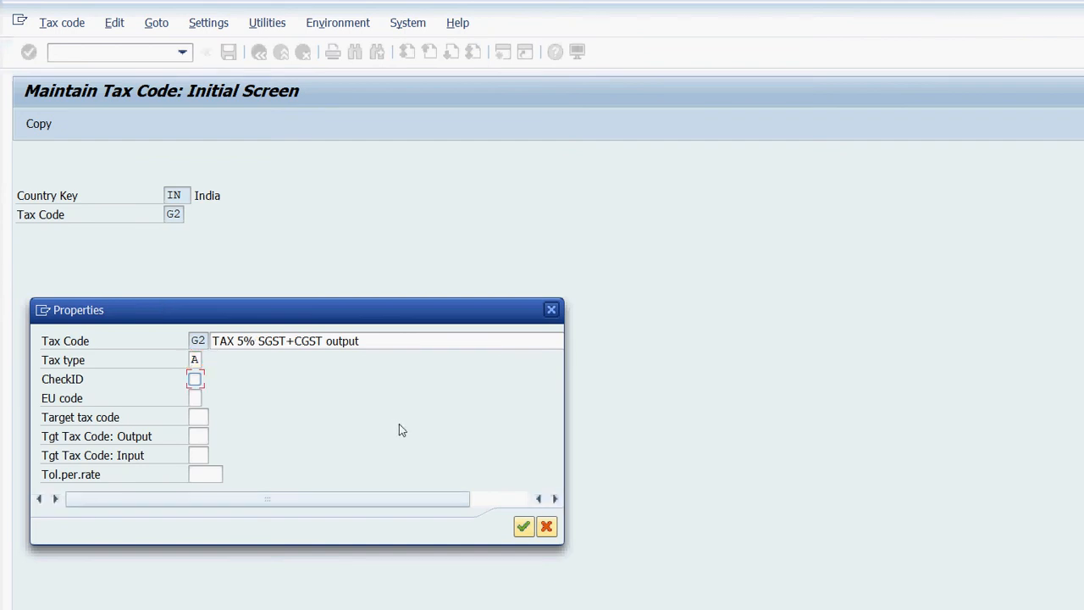
key("Return")
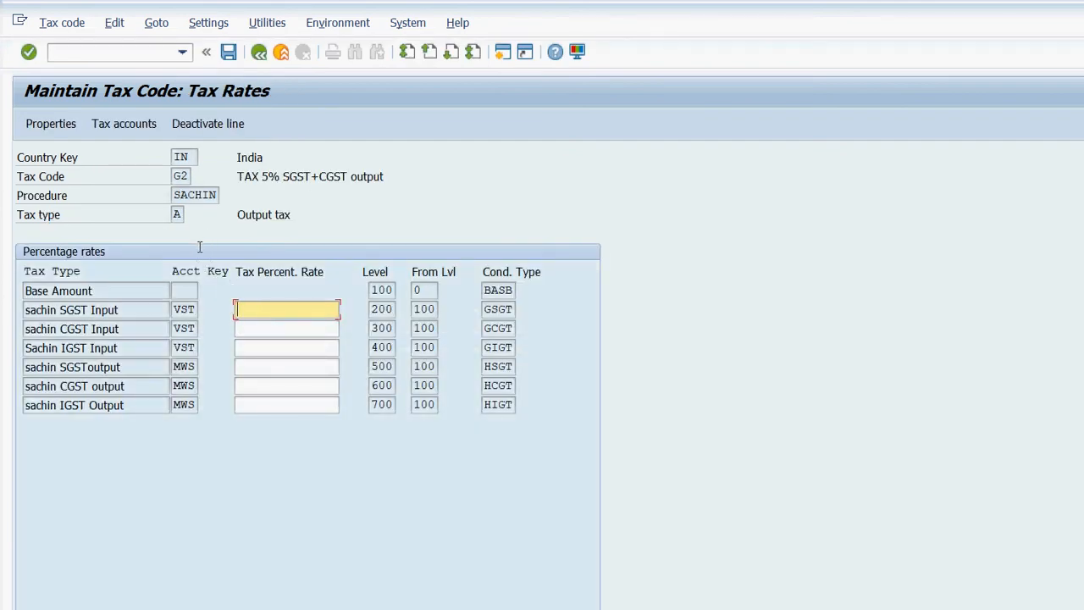
Set the SGST Input and CGST Input rates of tax code G2 to 2,5 and save the tax code.
type("2")
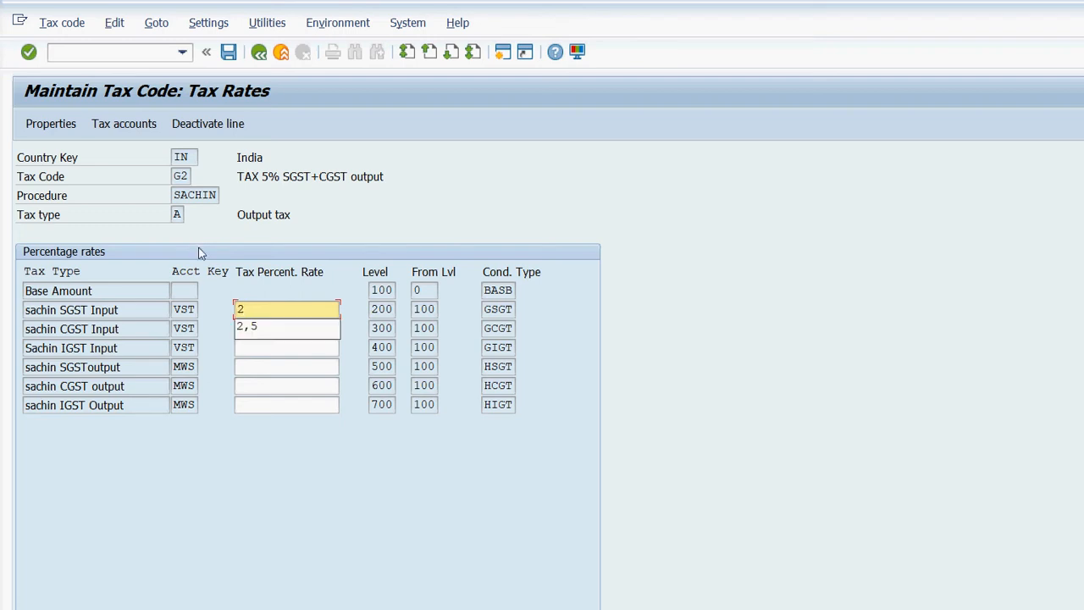
type(",5")
key("Down")
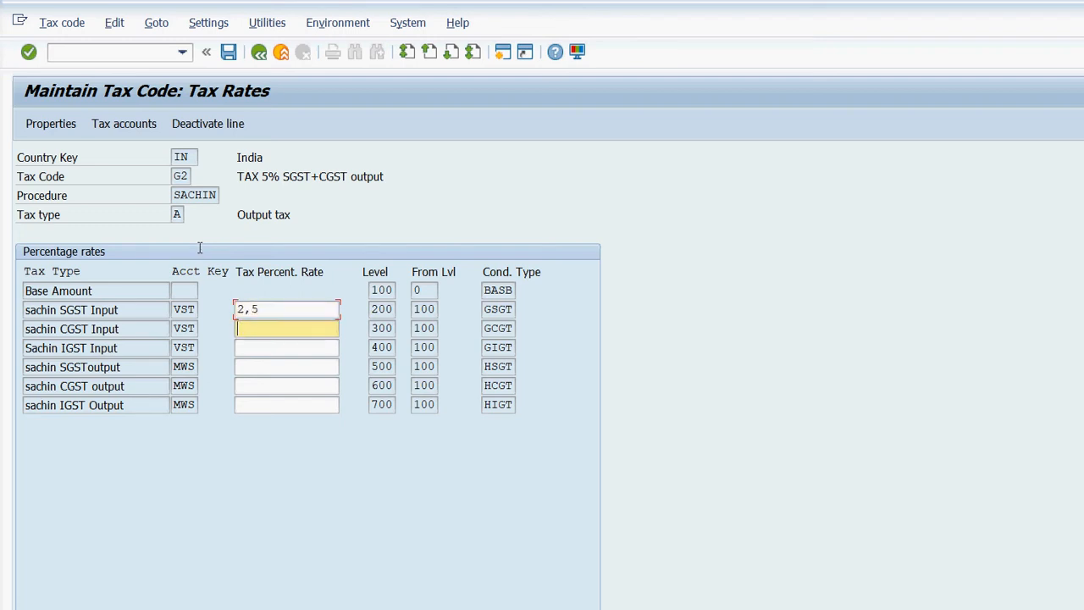
type("2")
type(",5")
left_click(229, 52)
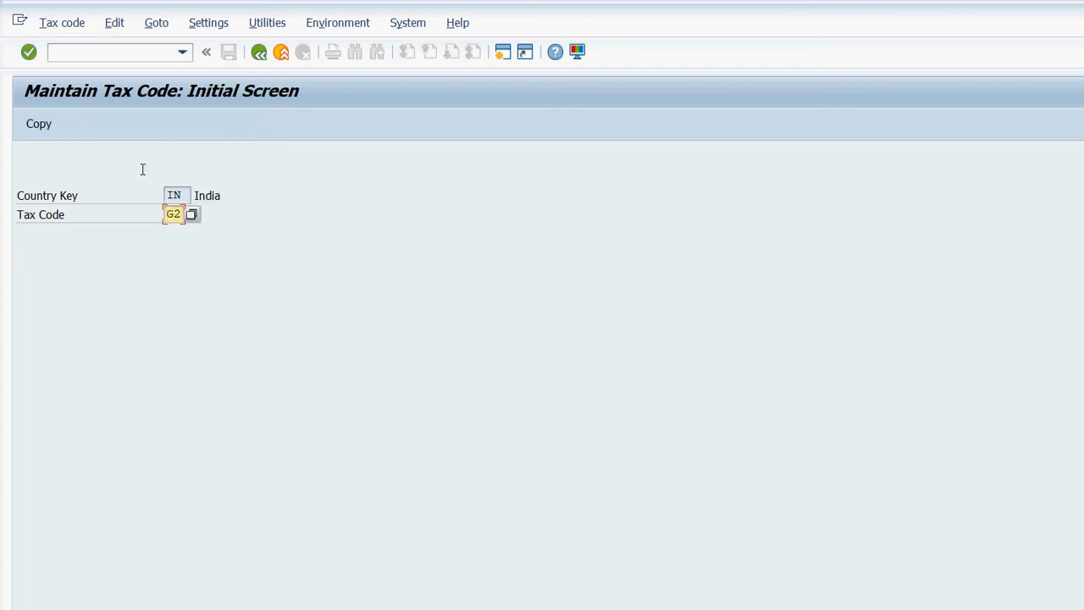
Start a new tax code G3 for India with the description "TAX 5% IGST Input".
key("BackSpace")
type("g3")
key("Return")
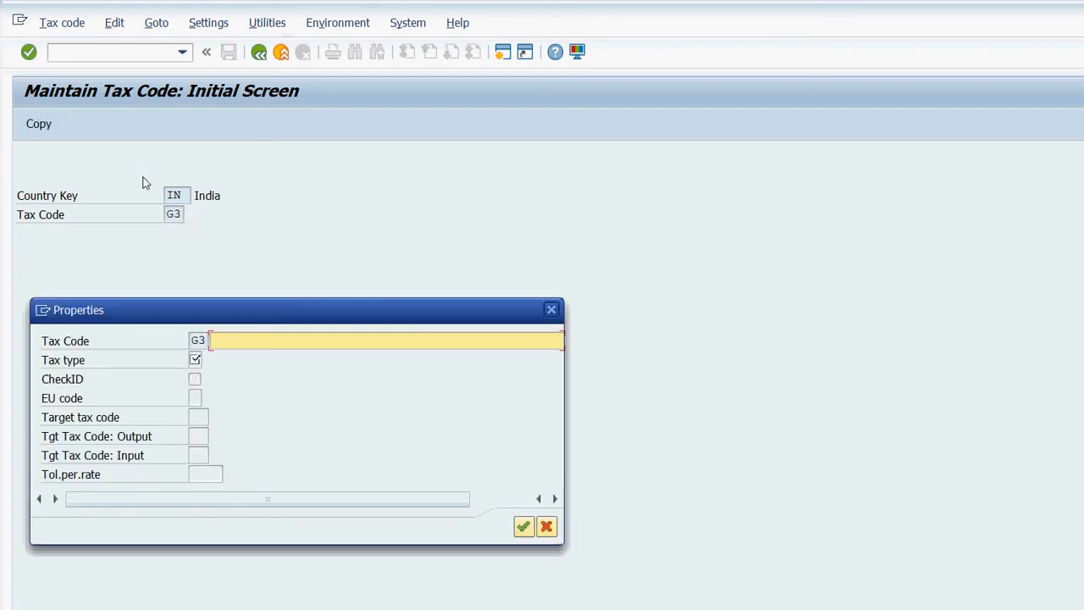
type("T")
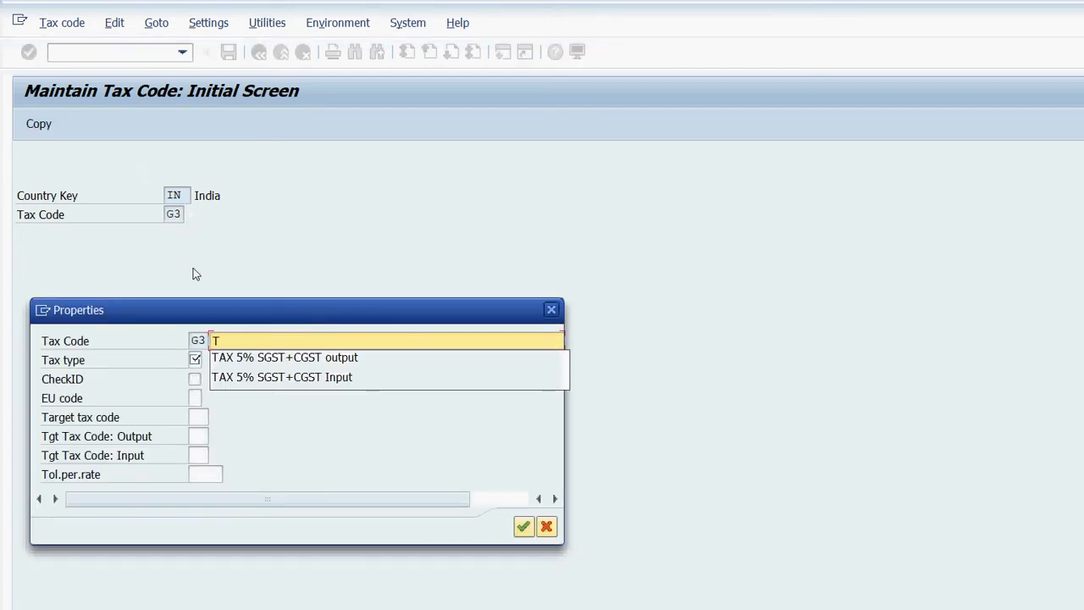
key("Down")
key("Return")
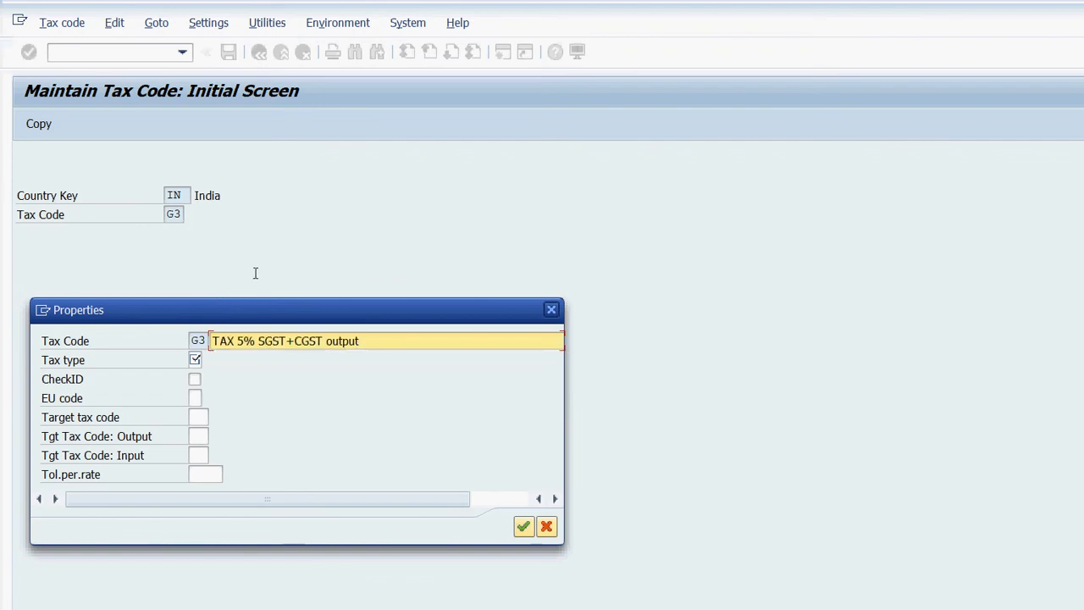
key("BackSpace")
key("BackSpace")
key("BackSpace")
key("BackSpace")
key("BackSpace")
key("BackSpace")
key("BackSpace")
key("BackSpace")
key("BackSpace")
key("BackSpace")
key("BackSpace")
key("BackSpace")
key("BackSpace")
key("BackSpace")
key("BackSpace")
key("BackSpace")
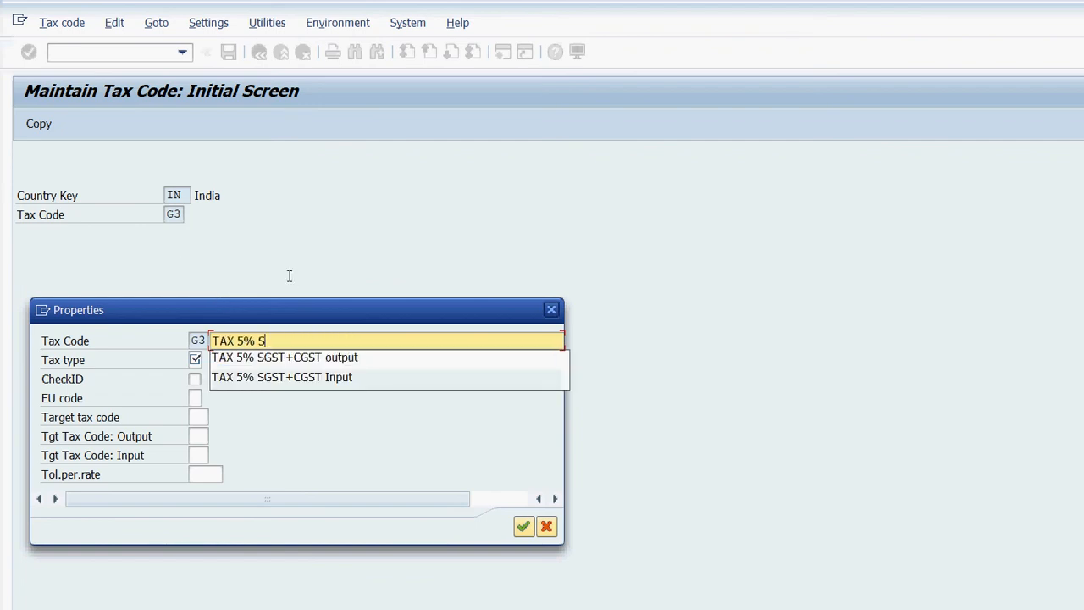
type("IGST")
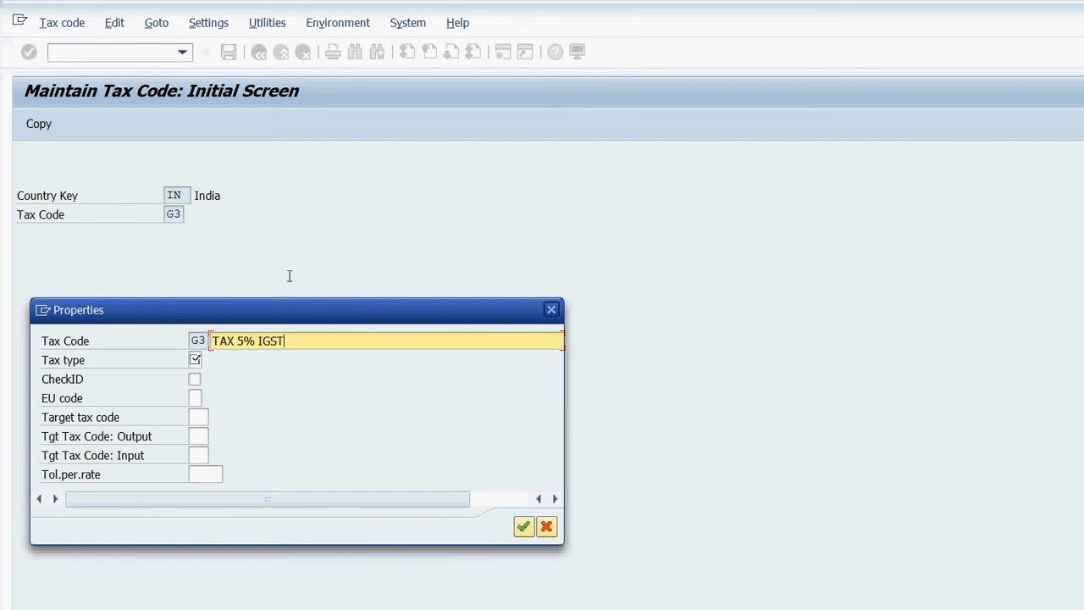
type(" P")
key("BackSpace")
type("Input")
key("Tab")
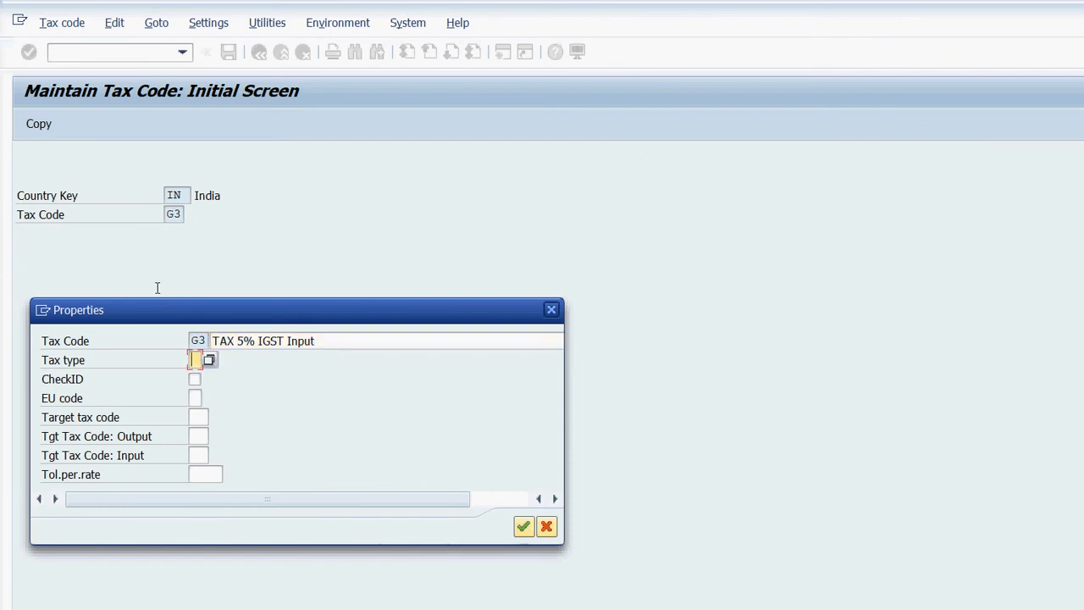
Assign tax type V (Input tax) to tax code G3 and confirm its properties.
key("F4")
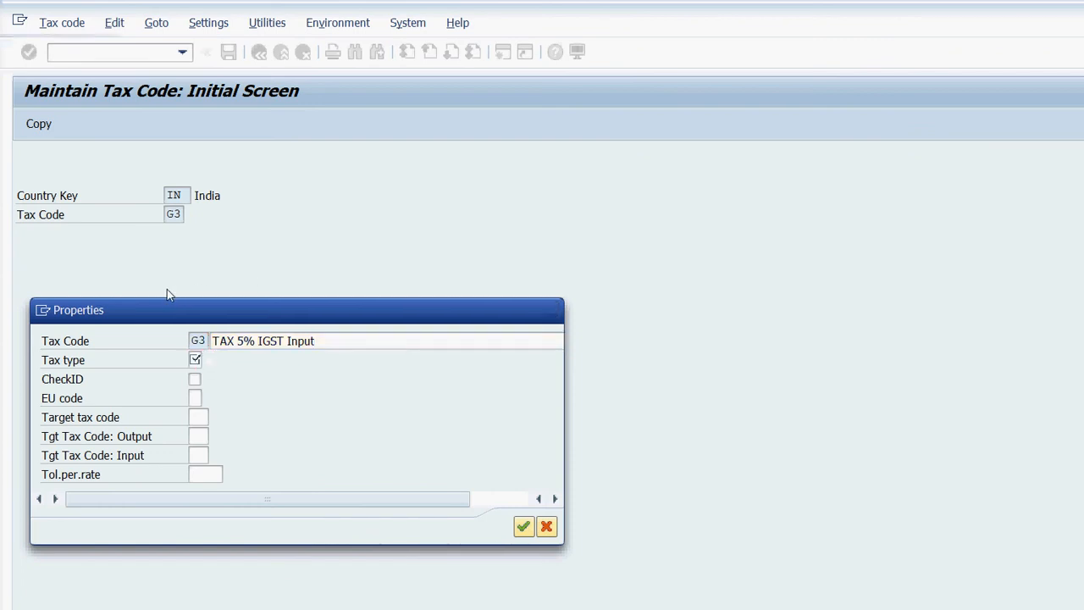
key("Down")
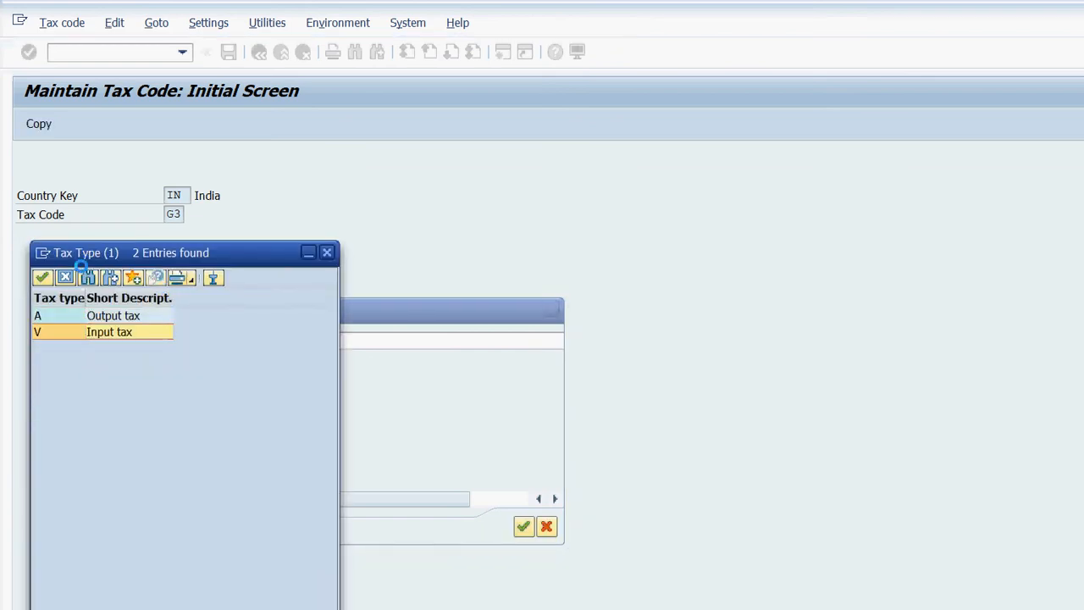
key("Return")
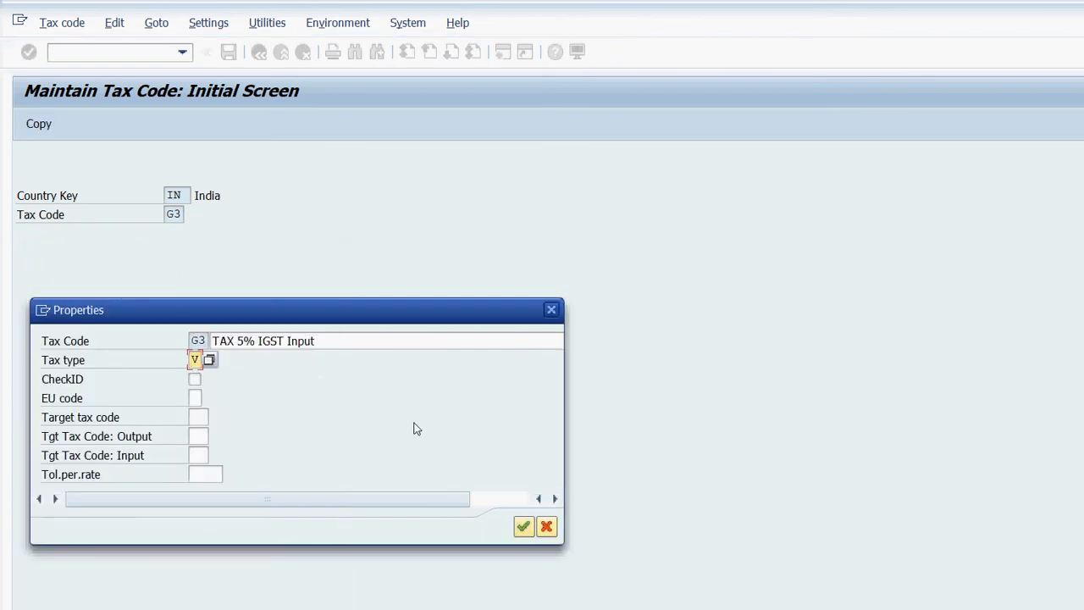
key("Return")
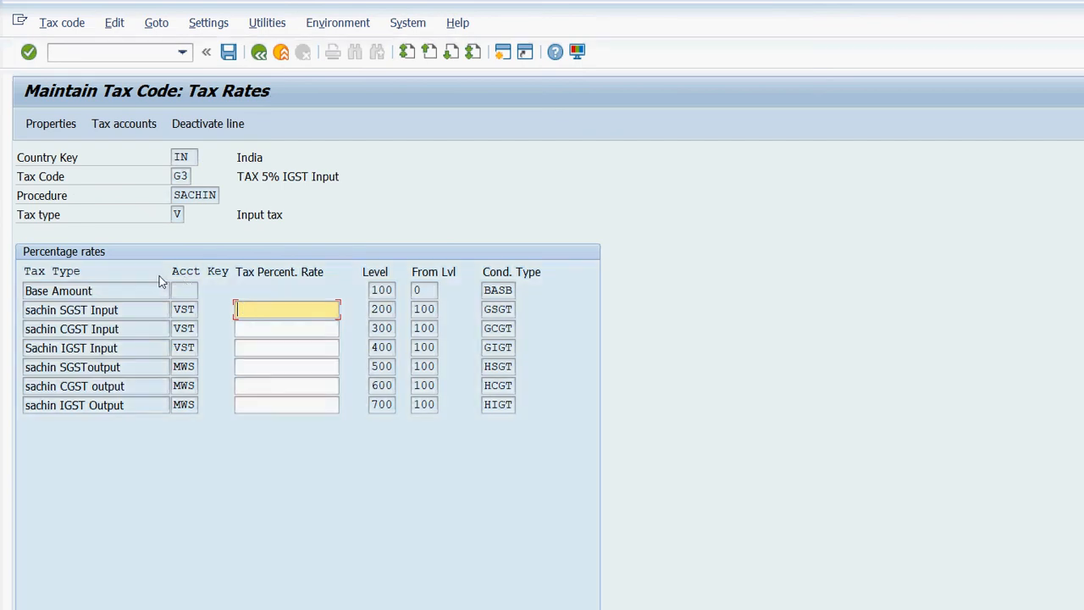
Set the IGST Input rate of tax code G3 to 5 and save the tax code.
key("Down")
key("Down")
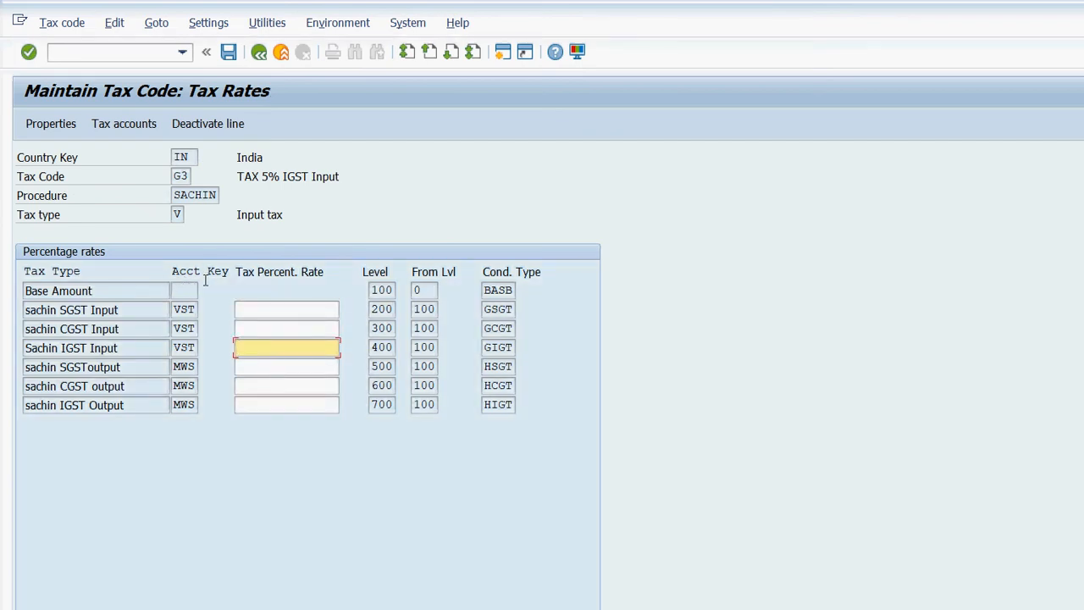
type("5")
left_click(228, 51)
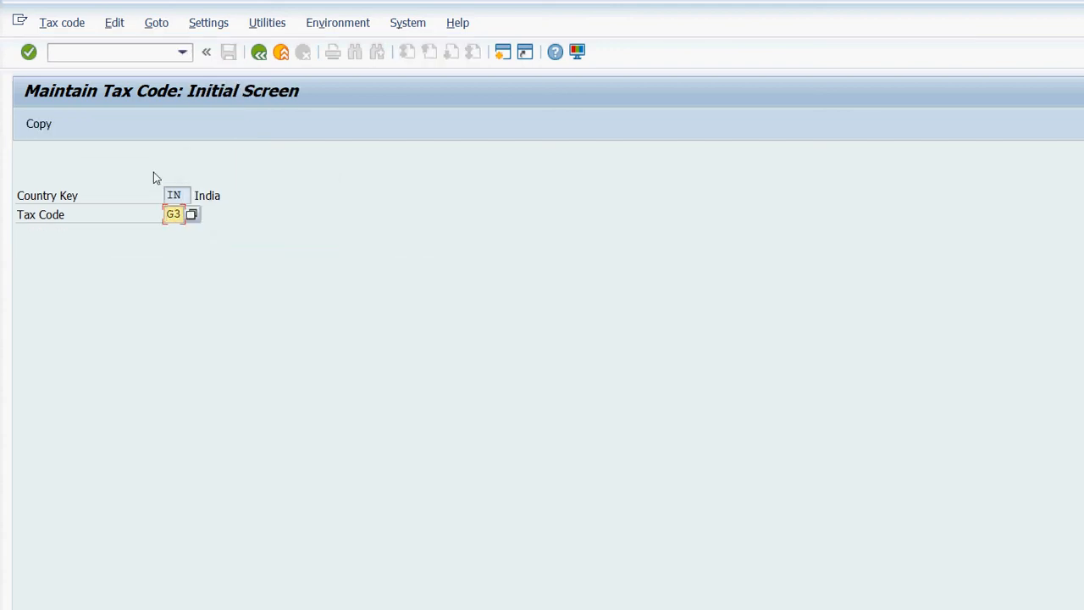
Reopen tax code G2 for India to edit its percentage rates.
key("BackSpace")
type("g")
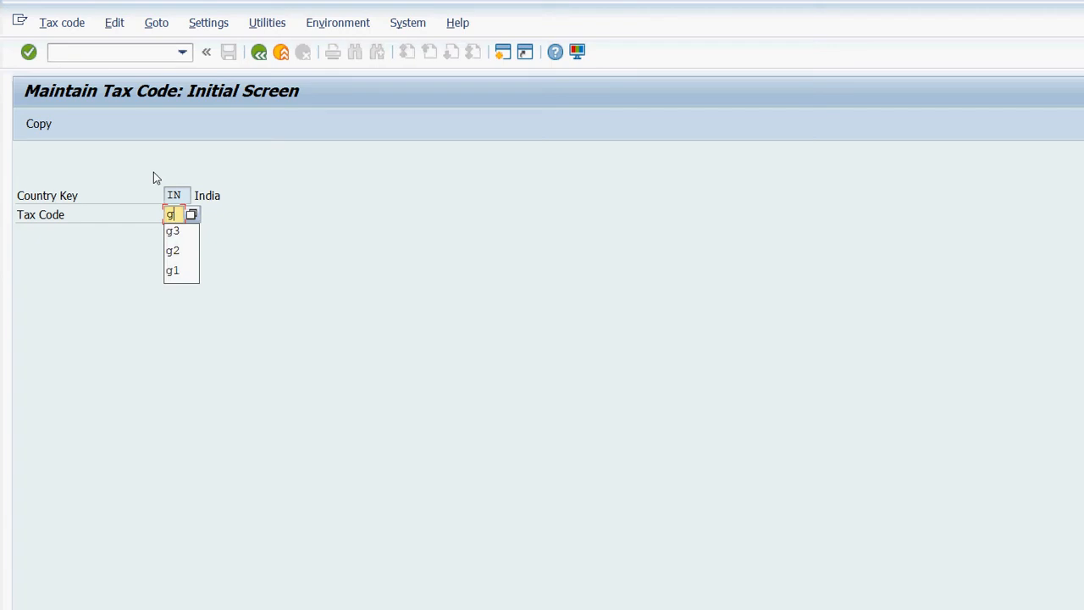
key("Down")
key("Down")
key("Return")
key("Return")
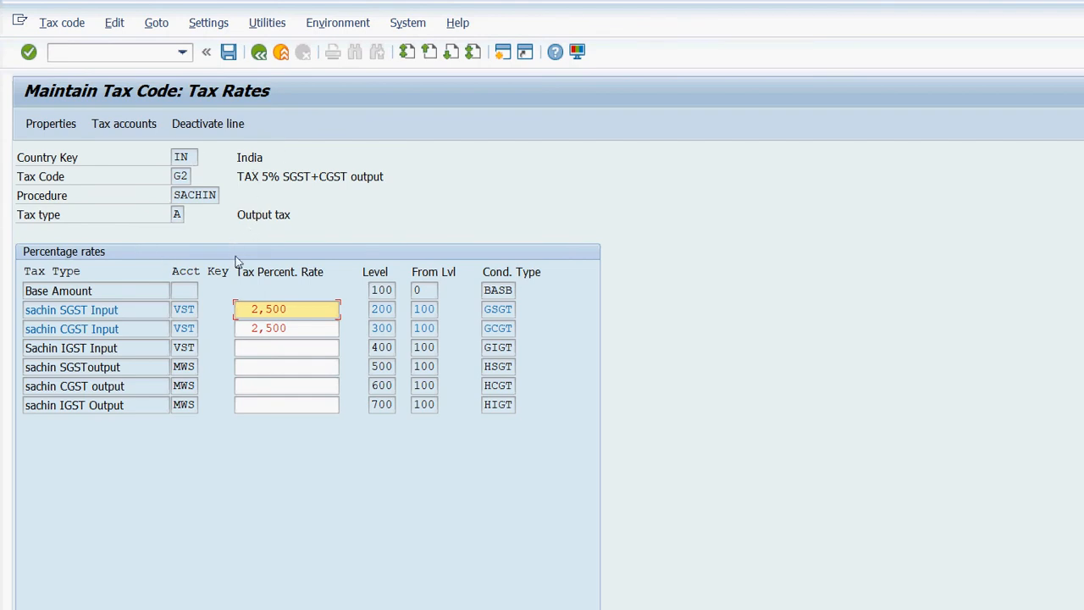
Clear the percentage rates on the SGST Input and CGST Input lines of tax code G2.
key("BackSpace")
key("BackSpace")
key("BackSpace")
key("BackSpace")
key("BackSpace")
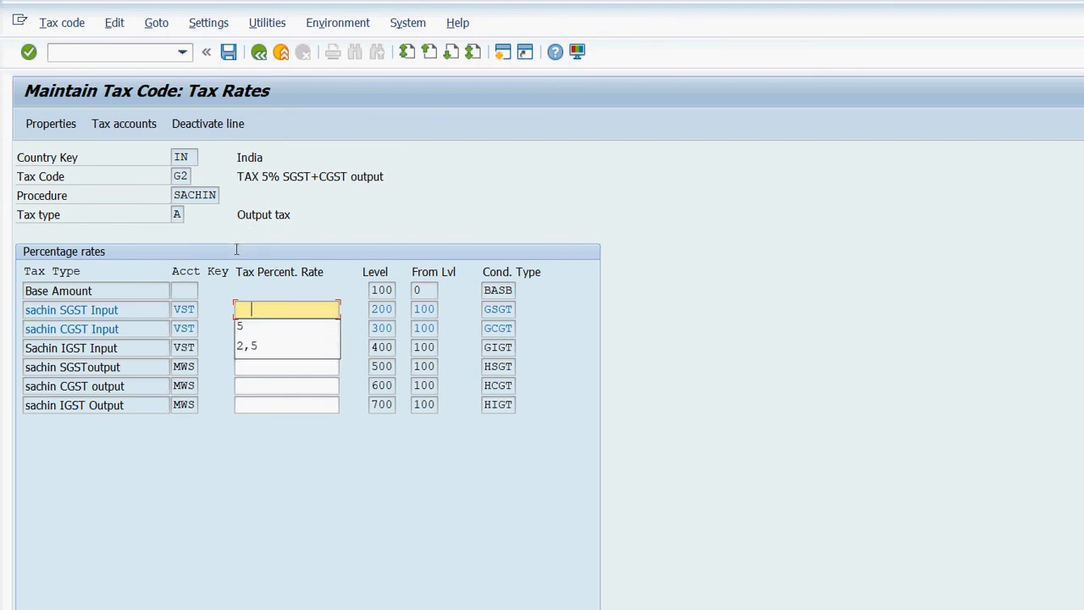
left_click(266, 405)
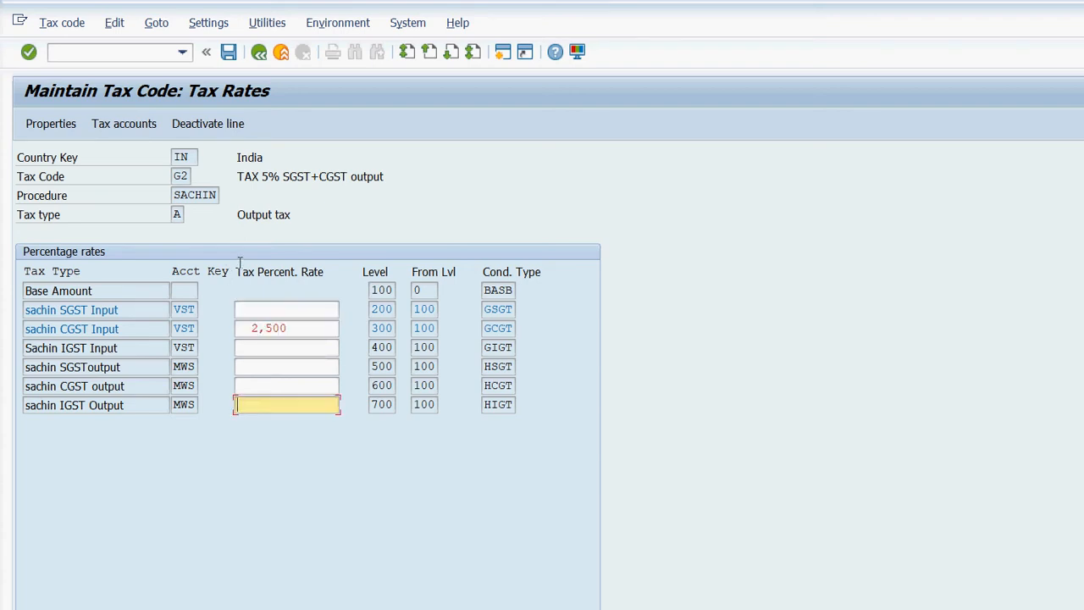
left_click(299, 329)
key("BackSpace")
key("BackSpace")
key("BackSpace")
key("BackSpace")
key("BackSpace")
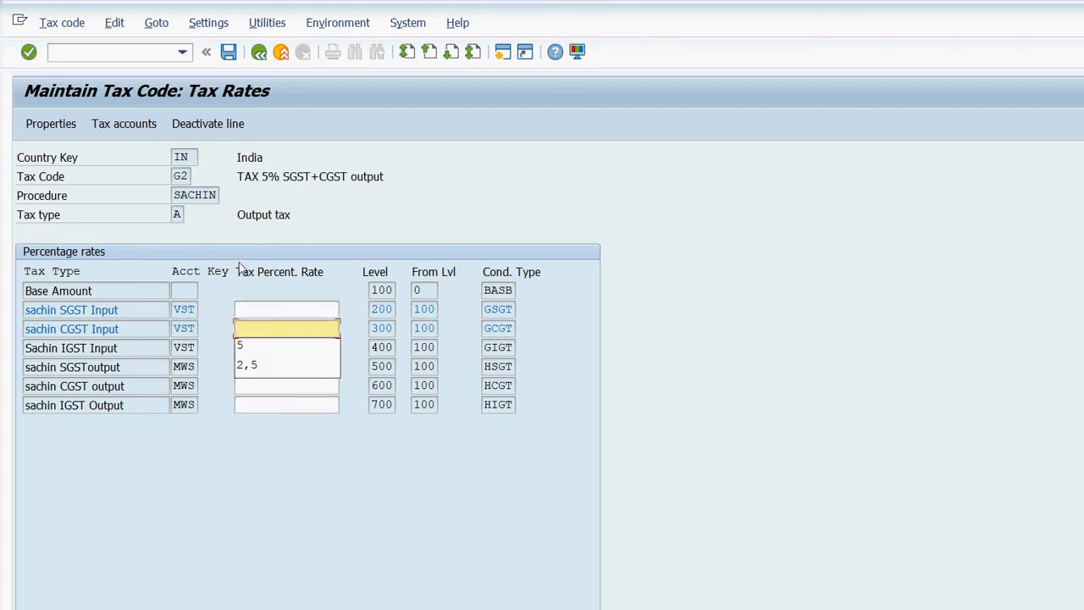
left_click(217, 354)
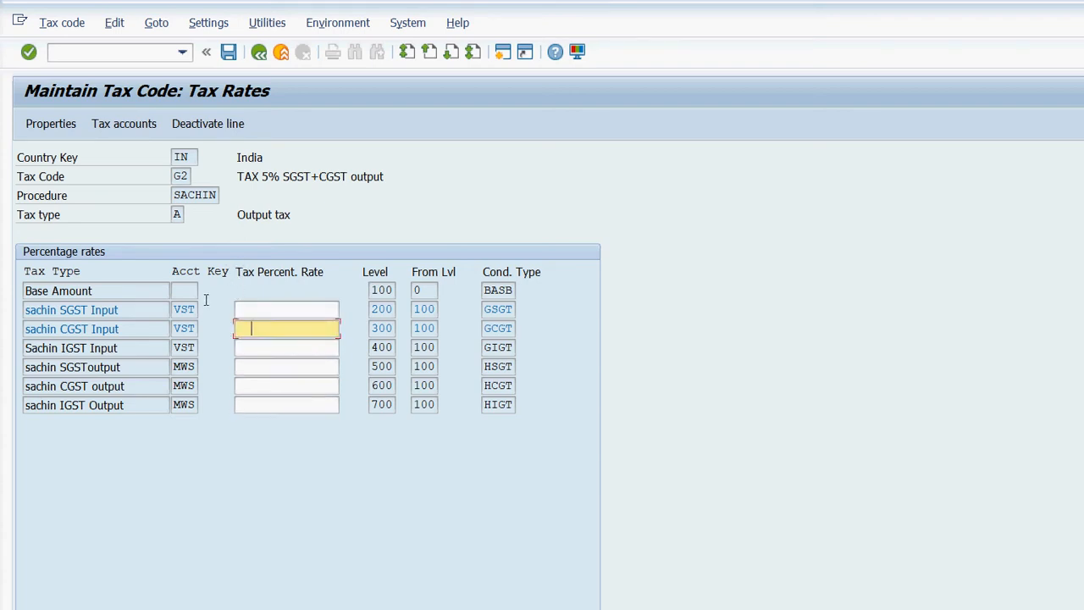
Set the SGST output and CGST output rates of tax code G2 to 2,5 and save the changes.
key("Down")
key("Down")
type("2,")
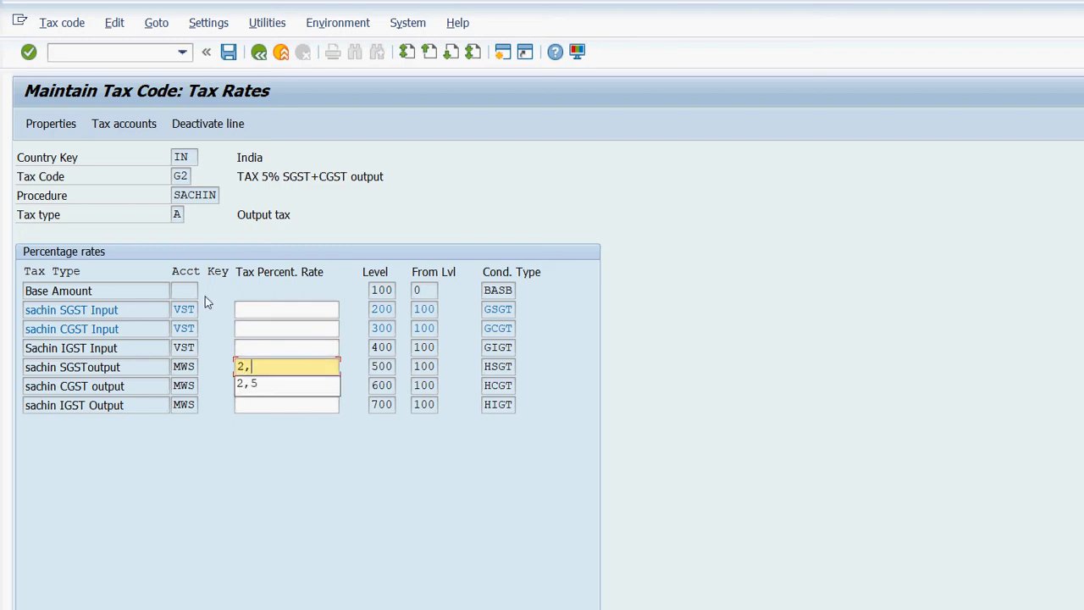
type("5")
key("Down")
type("2,")
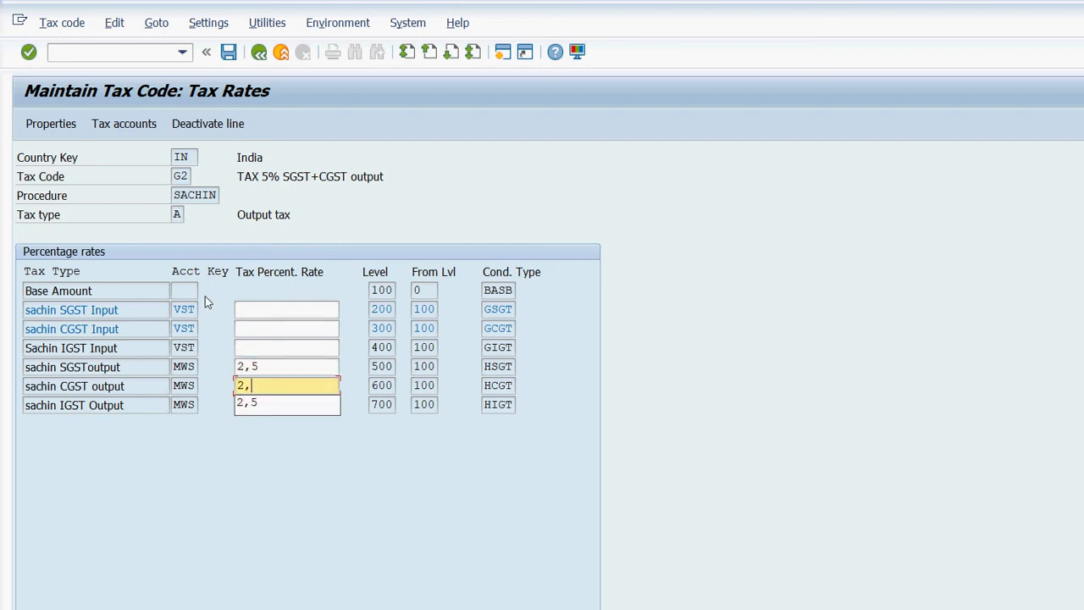
type("5")
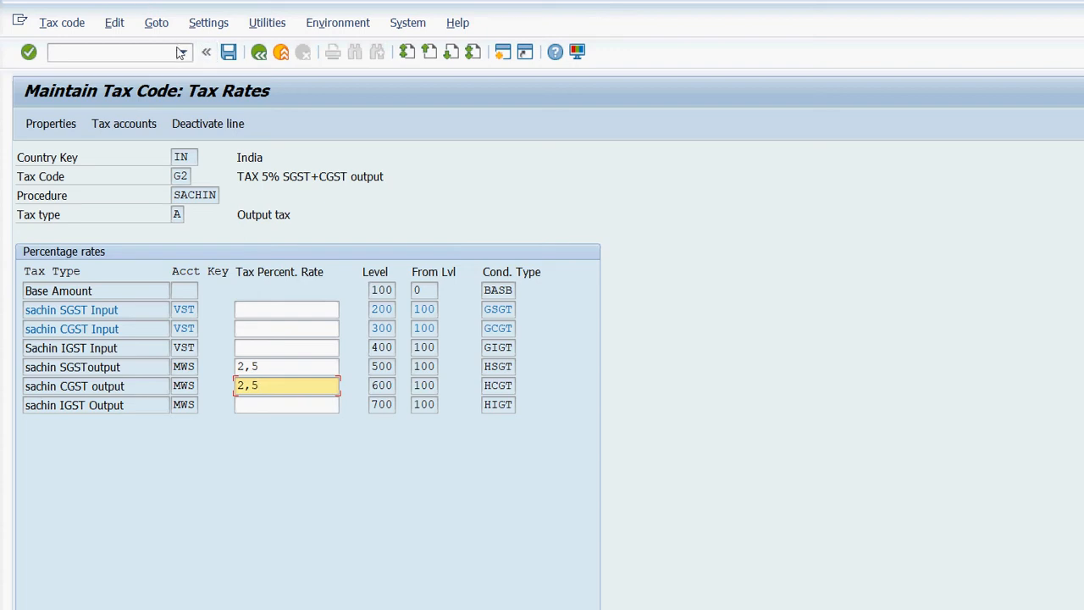
left_click(228, 52)
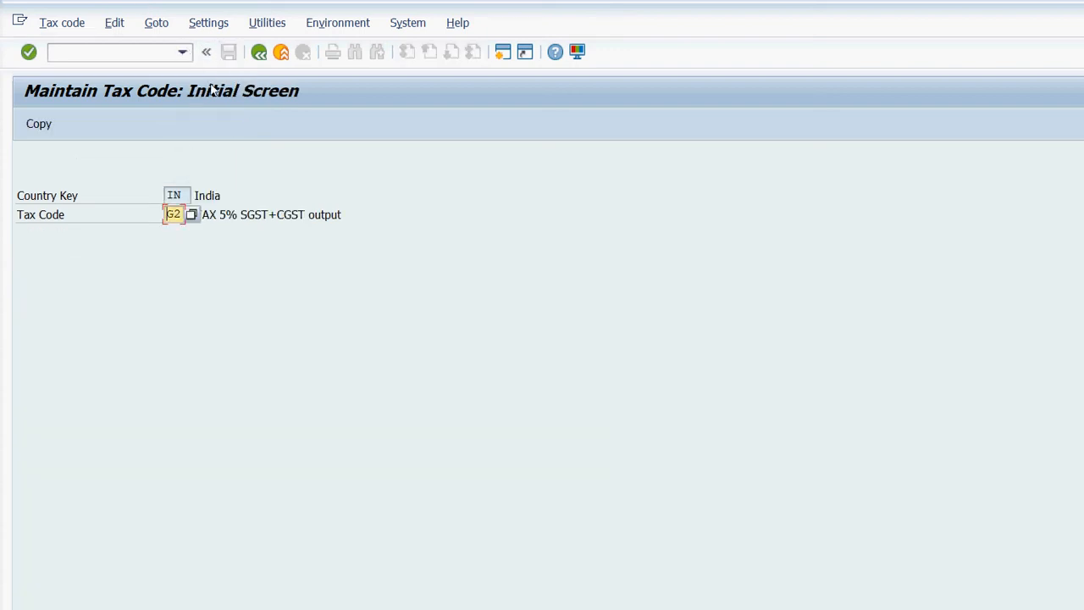
Start a new tax code G4 for India with the description "TAX 5% IGST output".
key("Delete")
key("Delete")
type("g4")
key("Return")
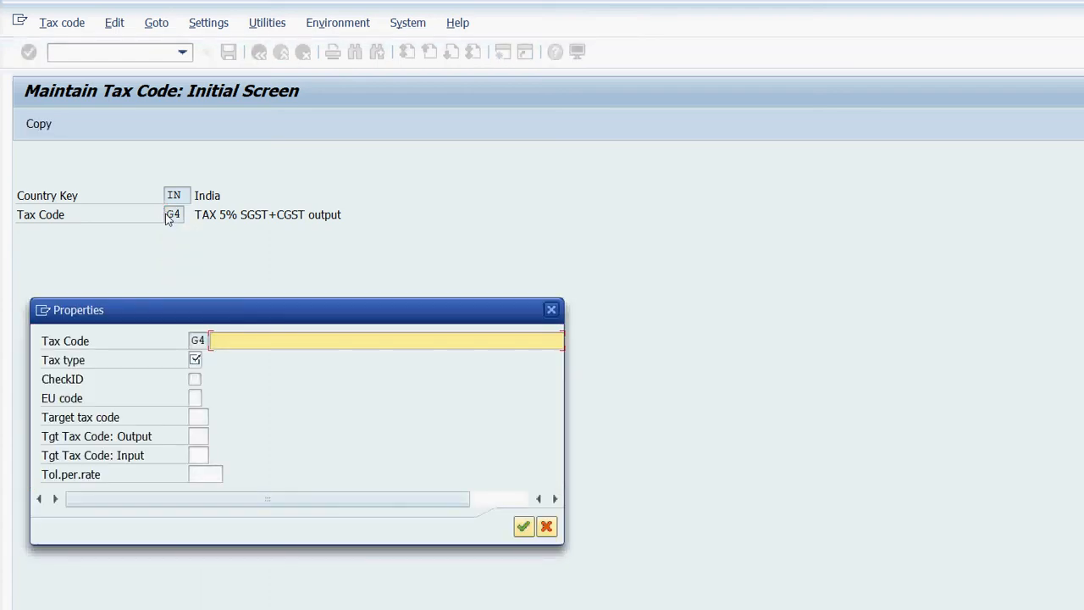
type("ta")
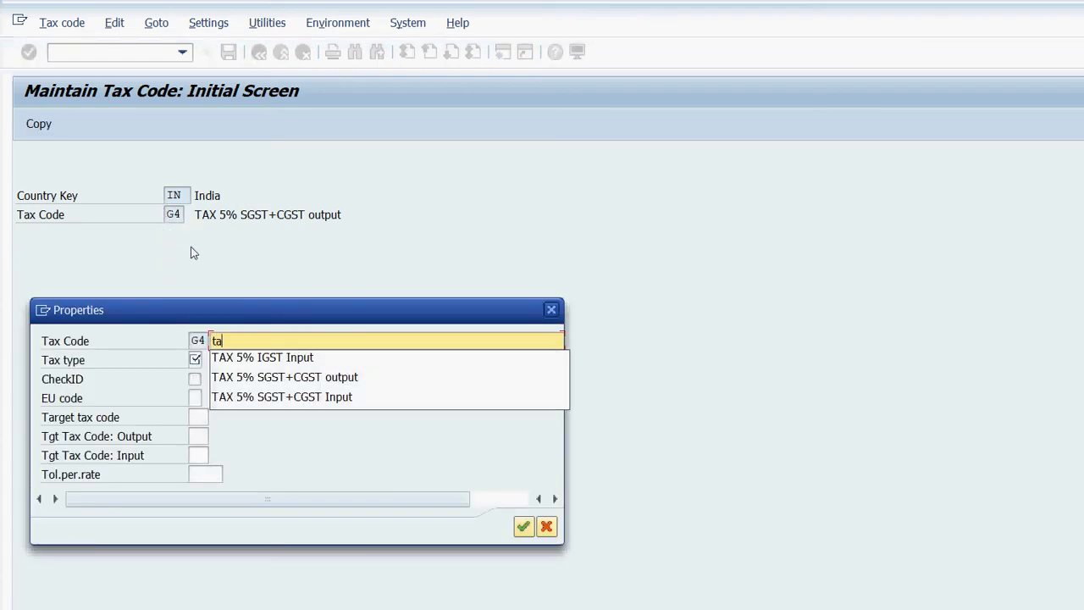
key("Down")
key("Return")
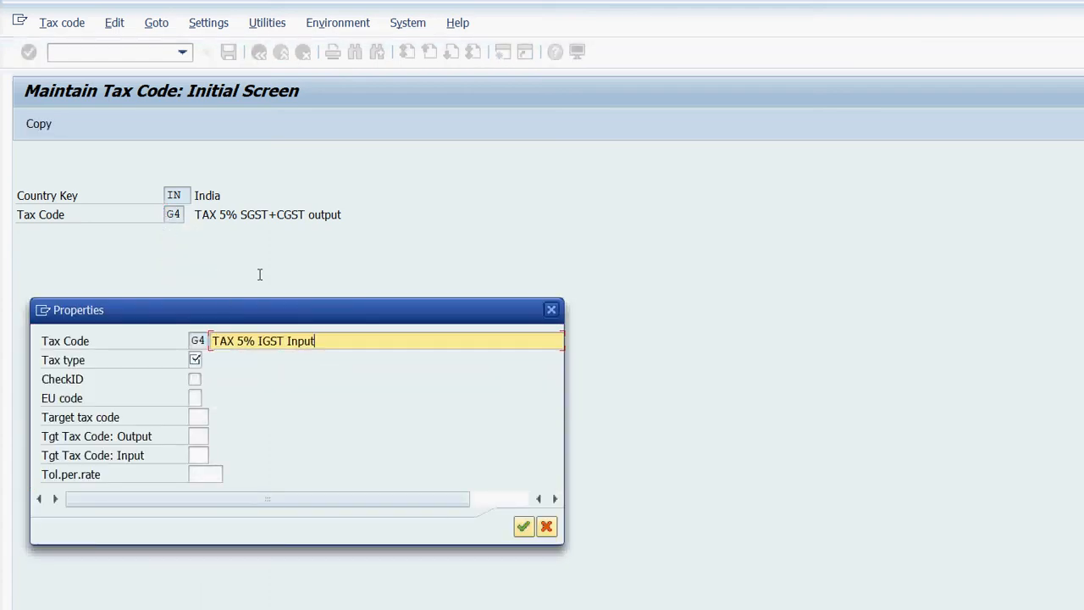
key("BackSpace")
key("BackSpace")
key("BackSpace")
key("BackSpace")
key("BackSpace")
type("output")
key("Tab")
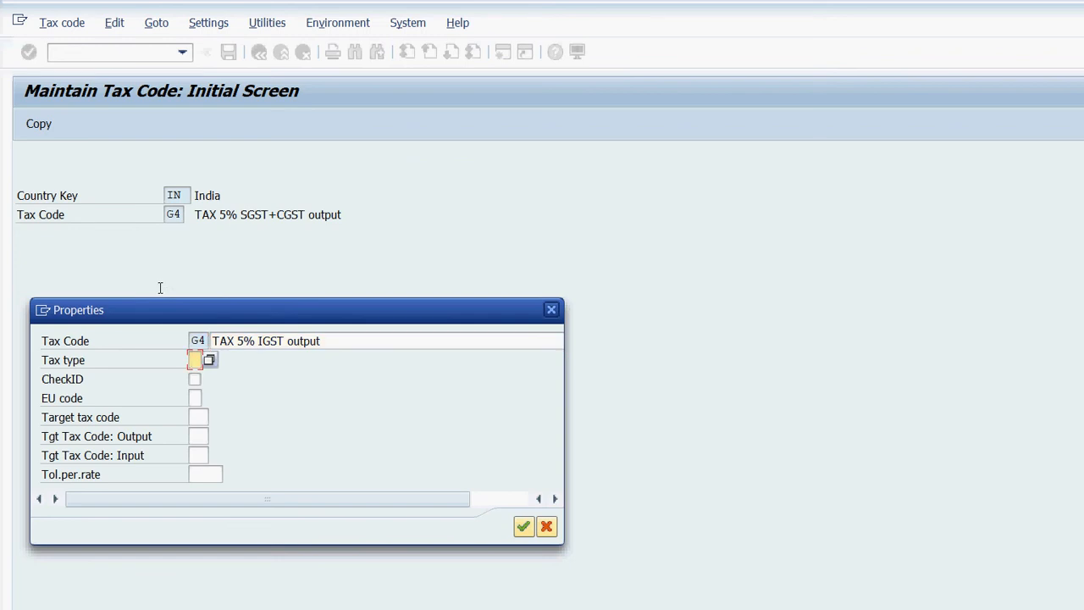
Assign tax type A (Output tax) to tax code G4 and confirm its properties.
key("F4")
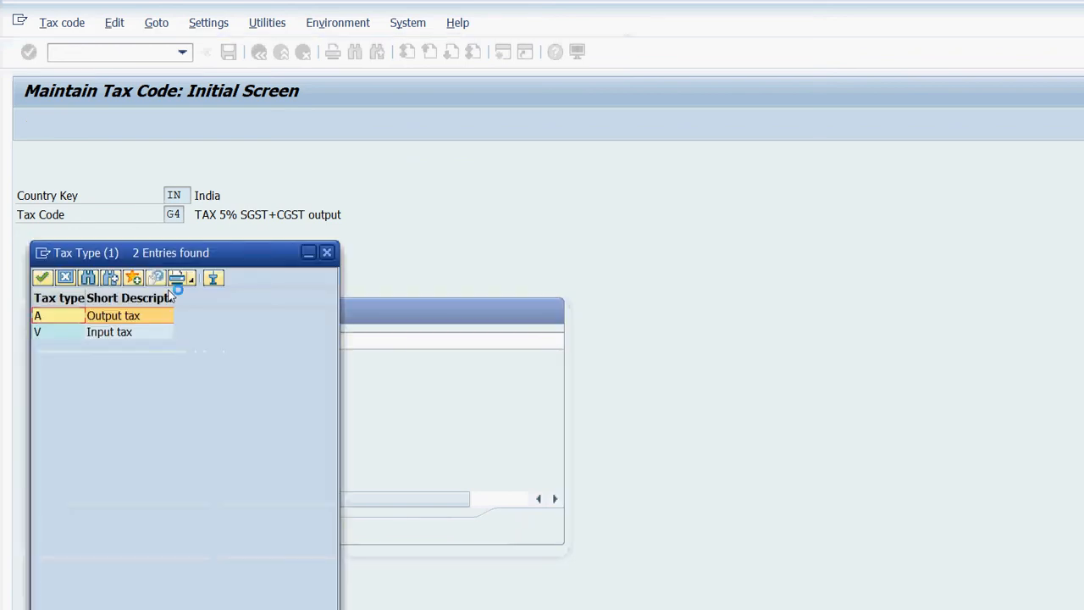
key("Return")
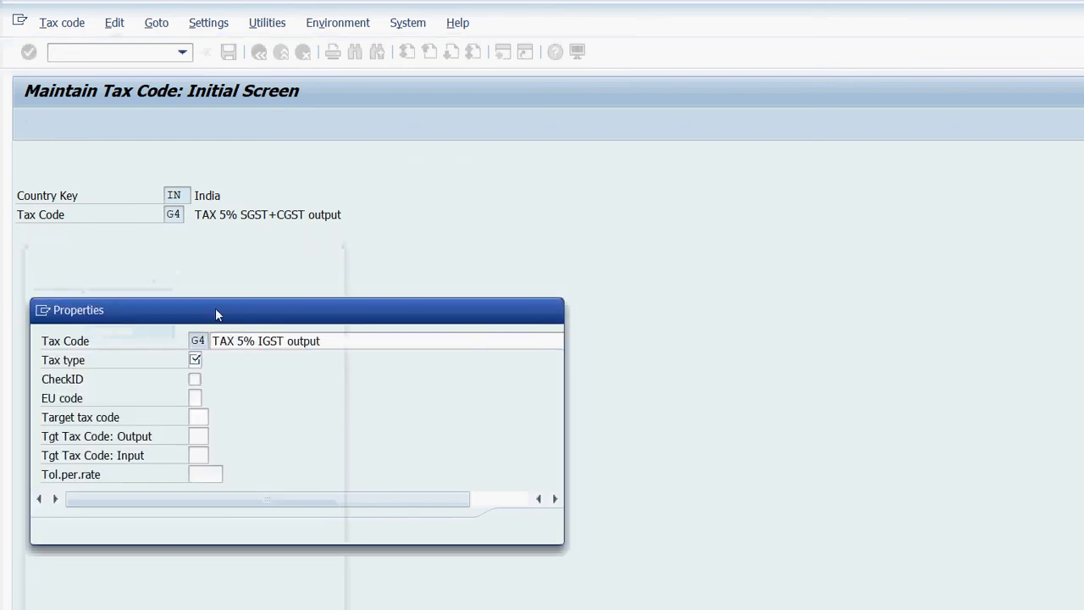
key("Return")
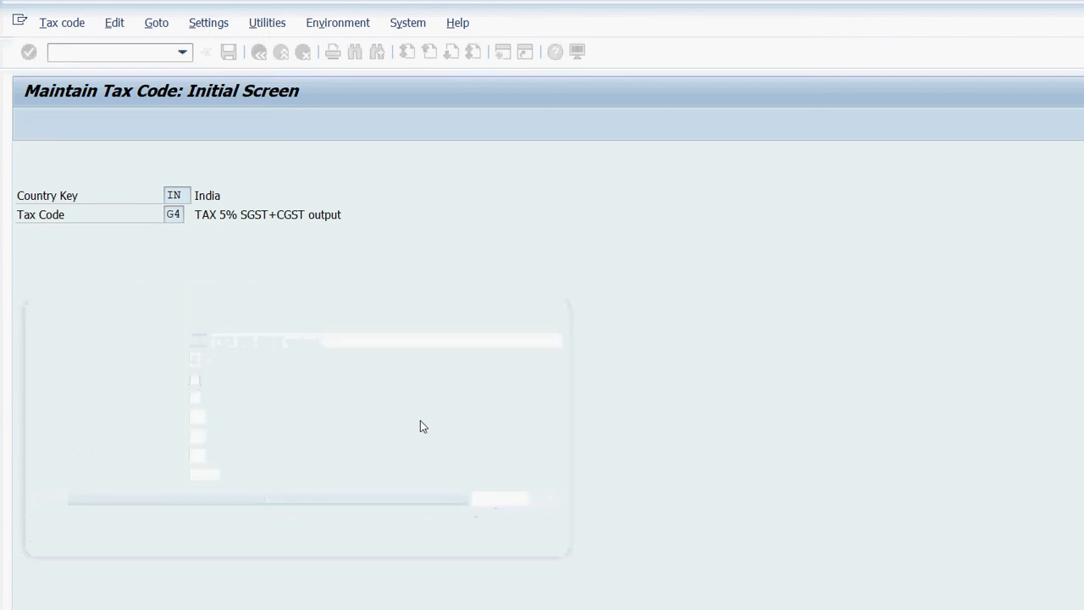
Set the IGST Output percentage rate of tax code G4 to 5 and save the tax code.
key("Up")
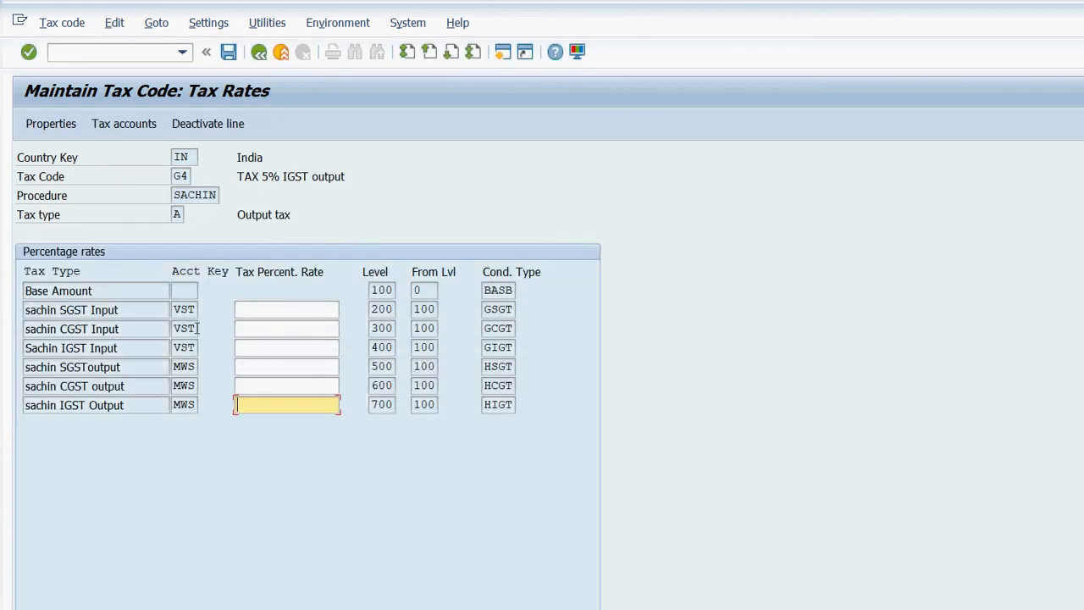
type("5")
key("ctrl+s")
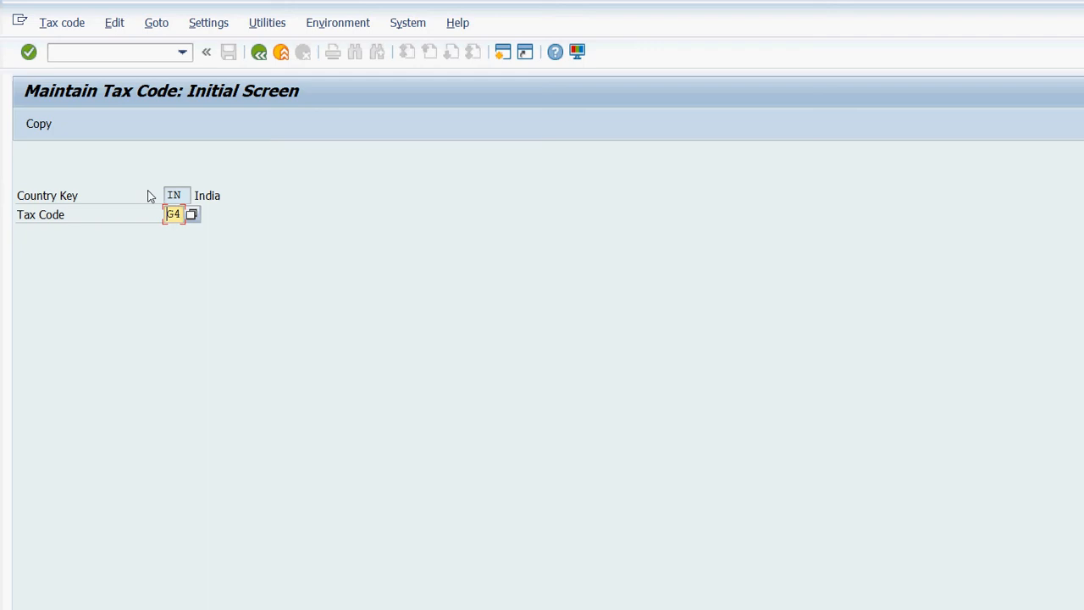
Start a new tax code G5 for India, reusing the earlier description "TAX 5% SGST+CGST output".
key("BackSpace")
type("g5")
key("Return")
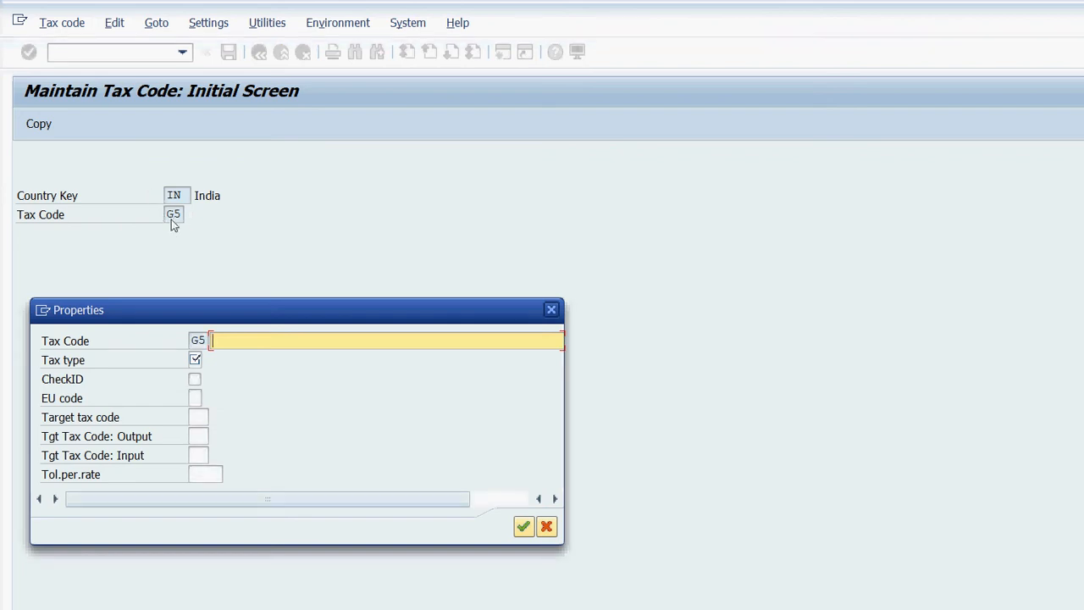
type("t")
key("Down")
key("Down")
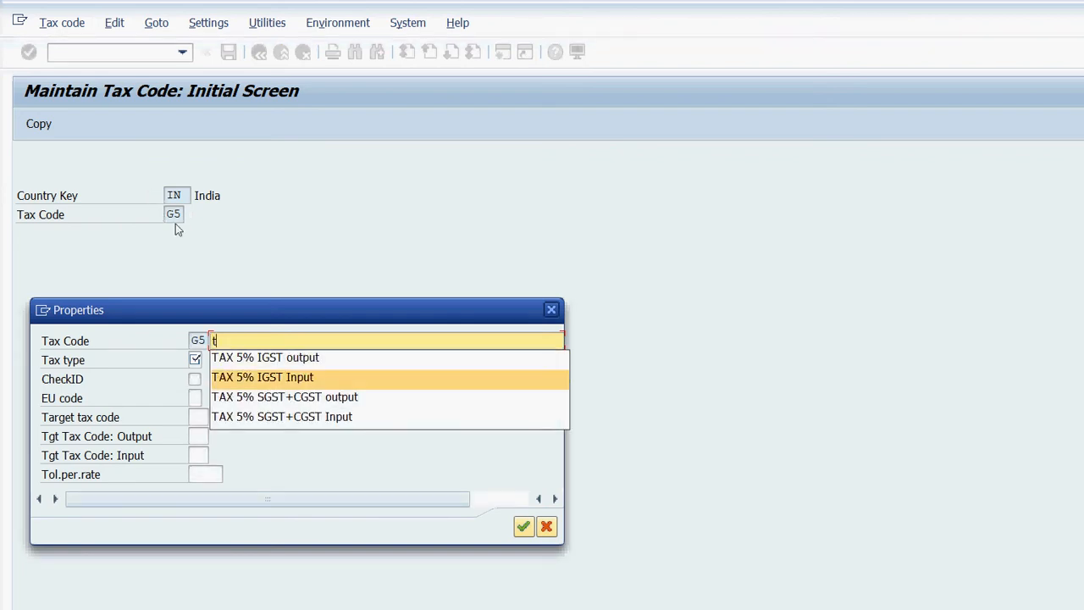
key("Down")
key("Return")
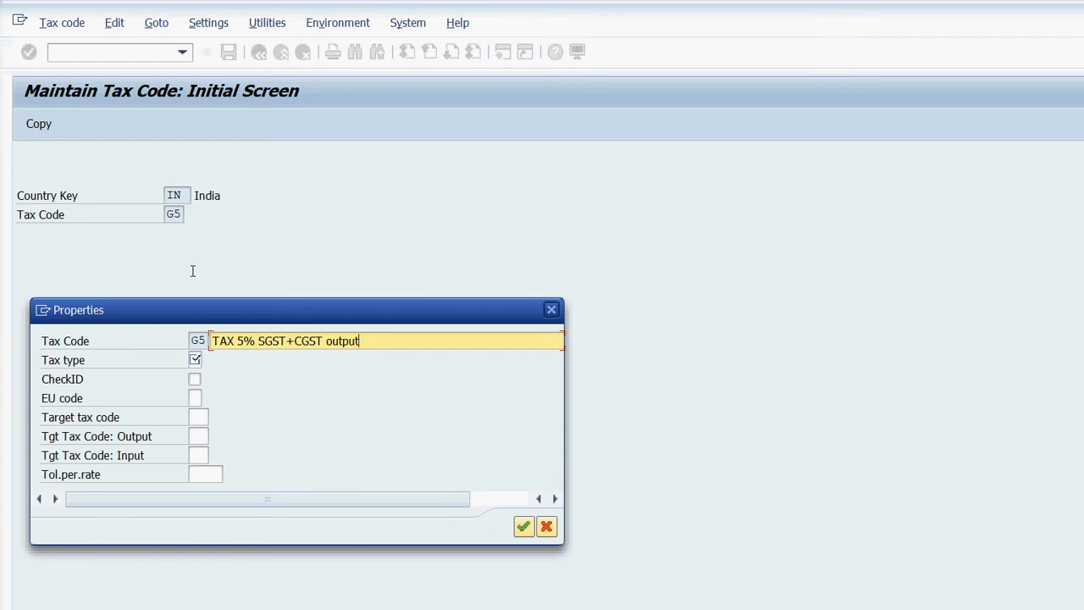
Change the percentage in the description of tax code G5 to 18%.
key("Left")
key("Left")
key("Left")
key("Left")
key("Left")
key("Left")
key("Left")
key("Left")
key("Left")
key("Left")
key("Left")
key("Left")
key("Left")
key("Left")
key("Left")
key("Left")
key("Left")
key("Left")
key("BackSpace")
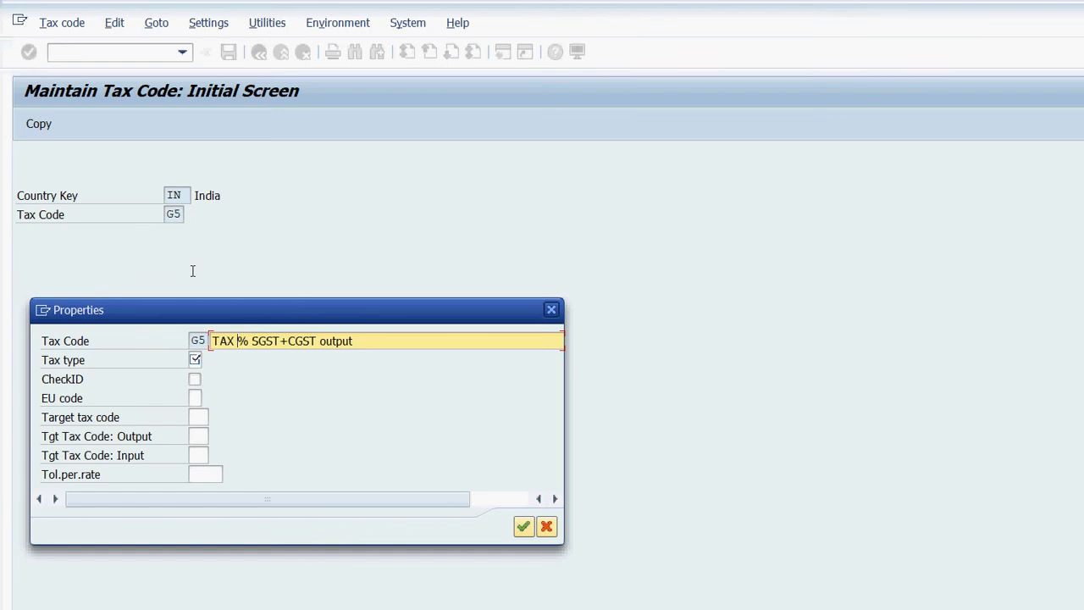
type("18")
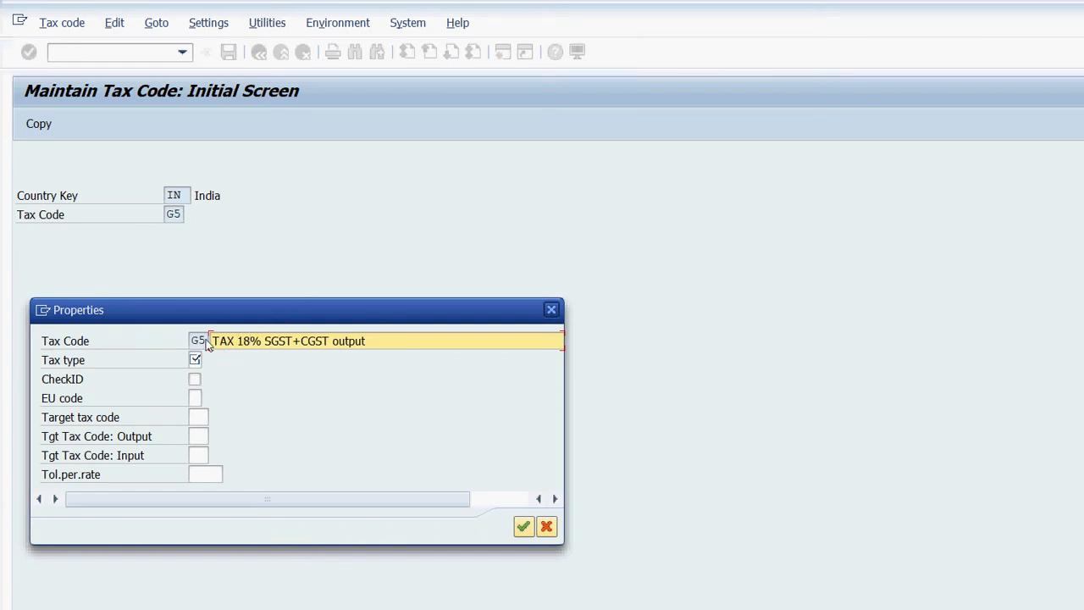
Replace the last word of the G5 description so it reads "TAX 18% SGST+CGST input".
key("Tab")
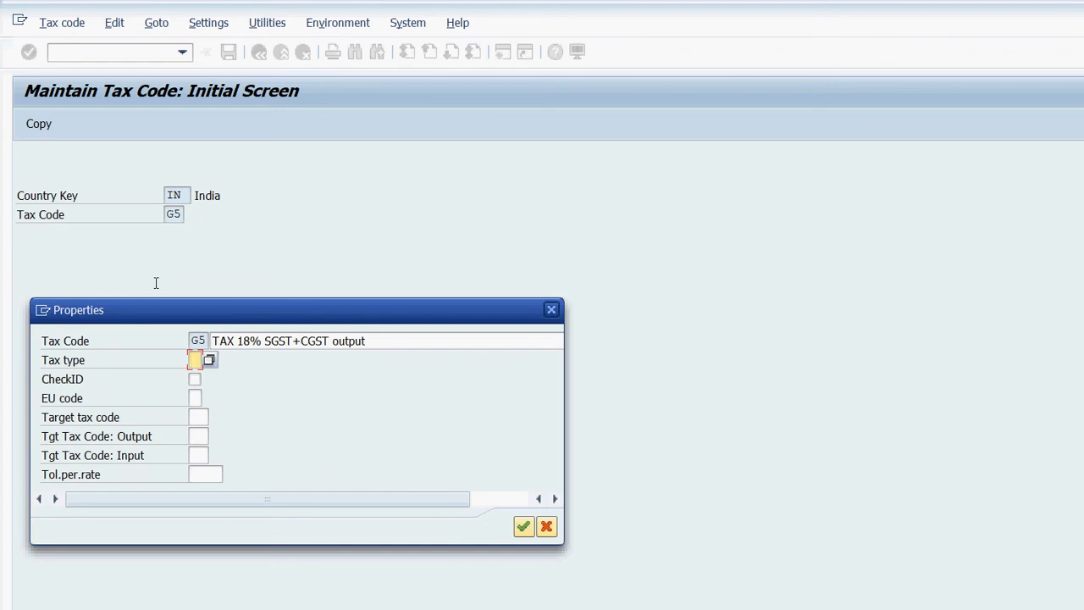
key("shift+Tab")
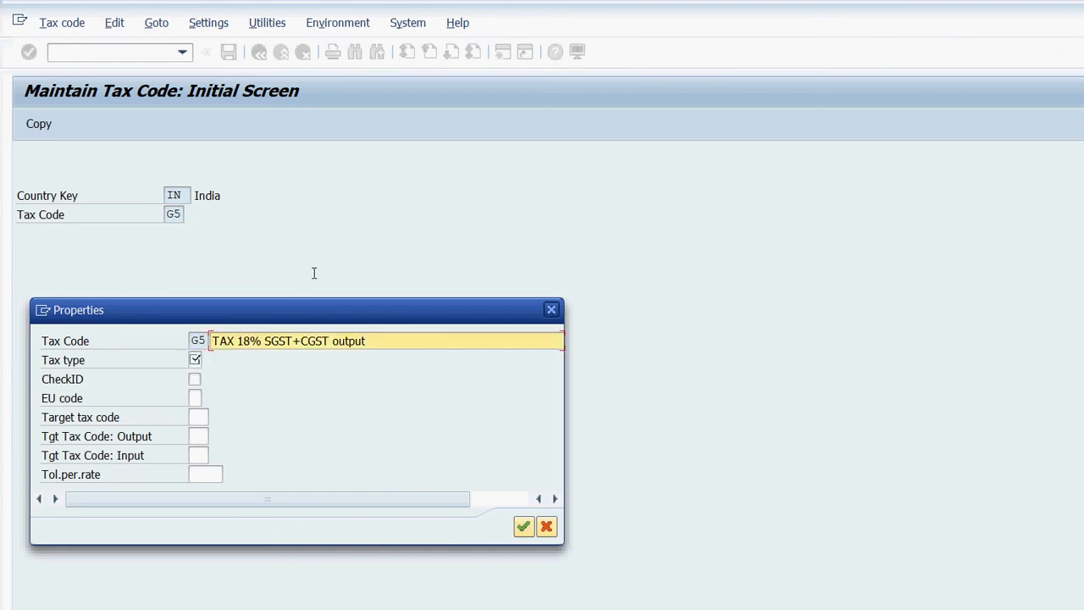
key("BackSpace")
key("BackSpace")
key("BackSpace")
key("BackSpace")
key("BackSpace")
key("BackSpace")
type("input")
key("Tab")
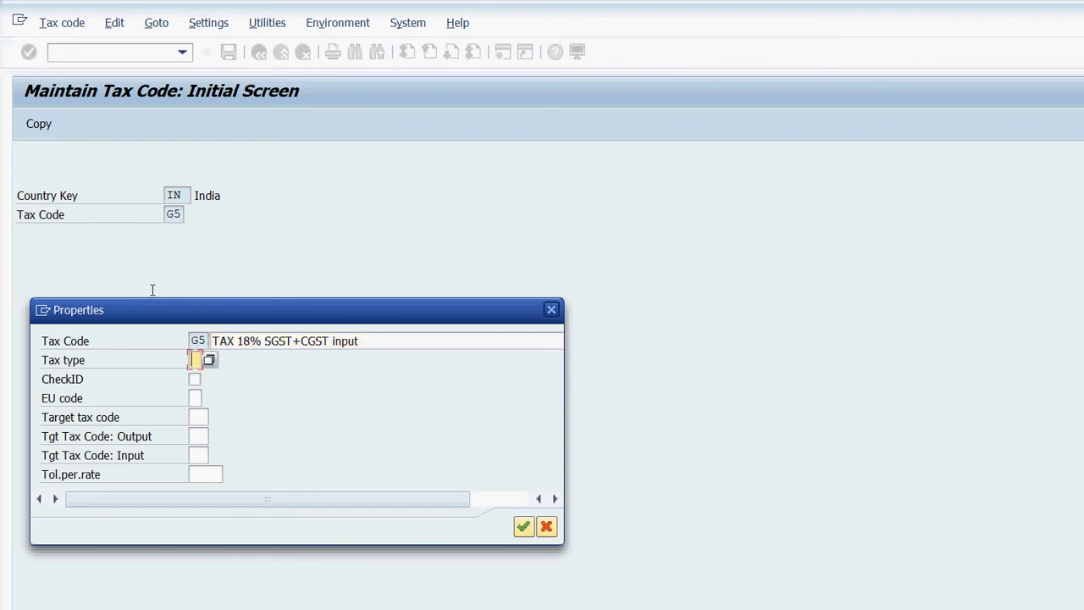
Assign tax type V (Input tax) to tax code G5 and confirm its properties.
key("F4")
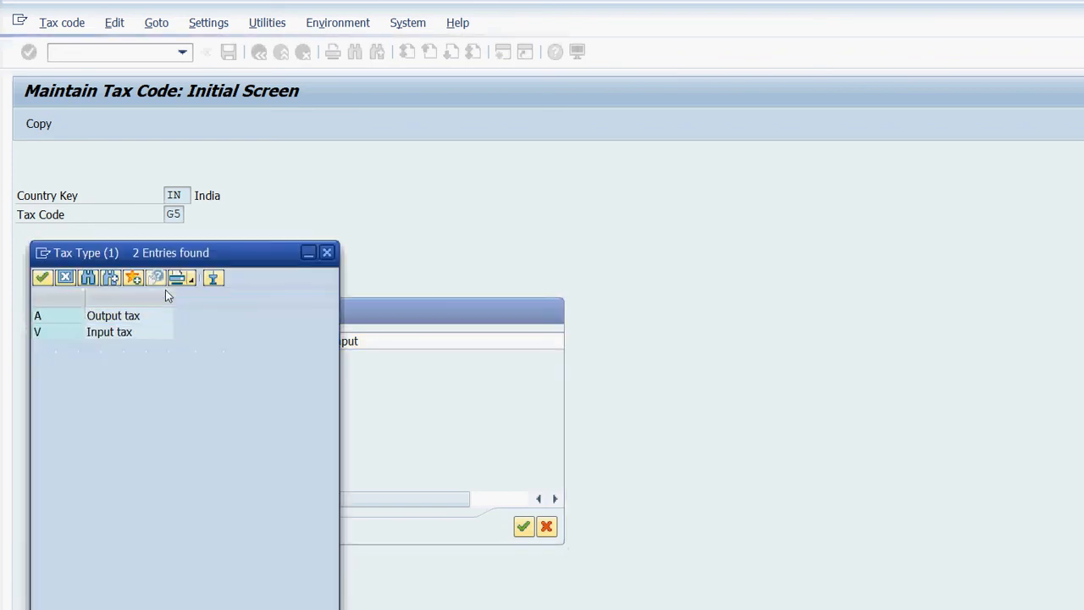
key("Down")
key("Return")
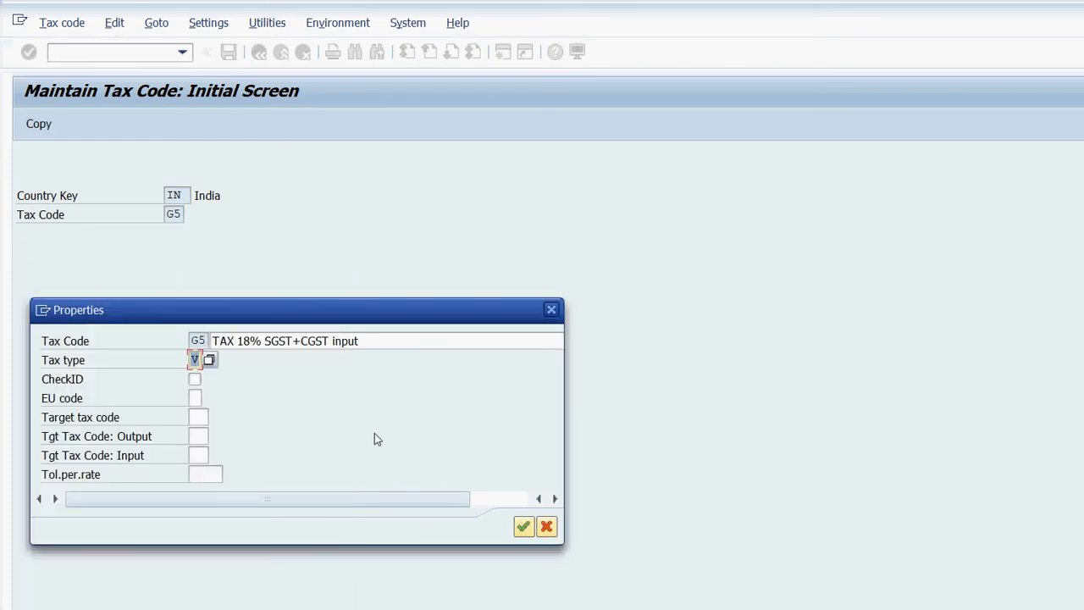
key("Return")
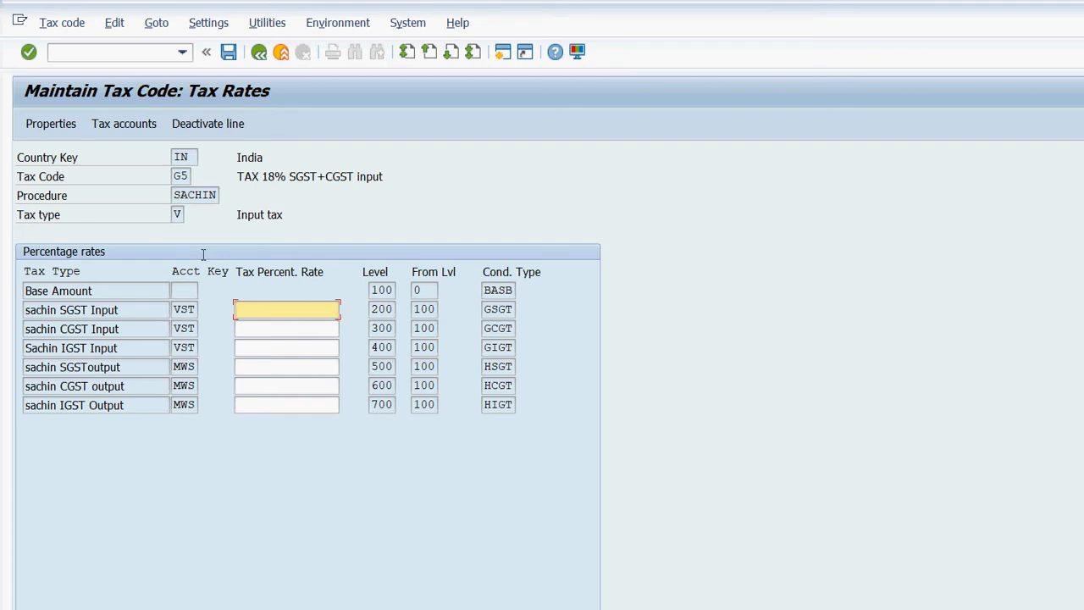
Set the SGST Input and CGST Input rates of tax code G5 to 9 and save the tax code.
type("9")
key("Tab")
type("9")
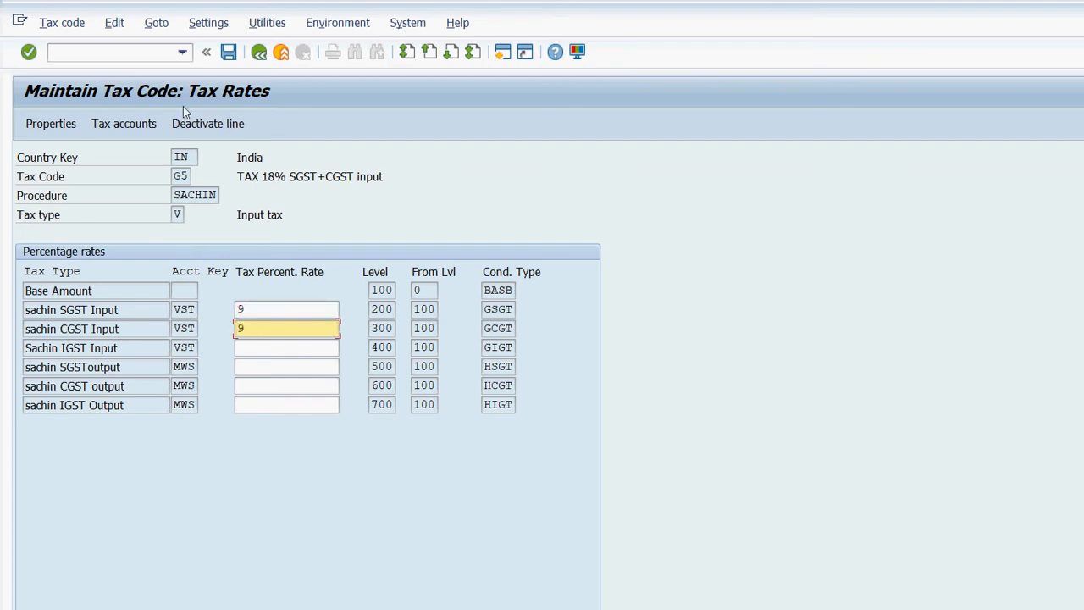
left_click(229, 52)
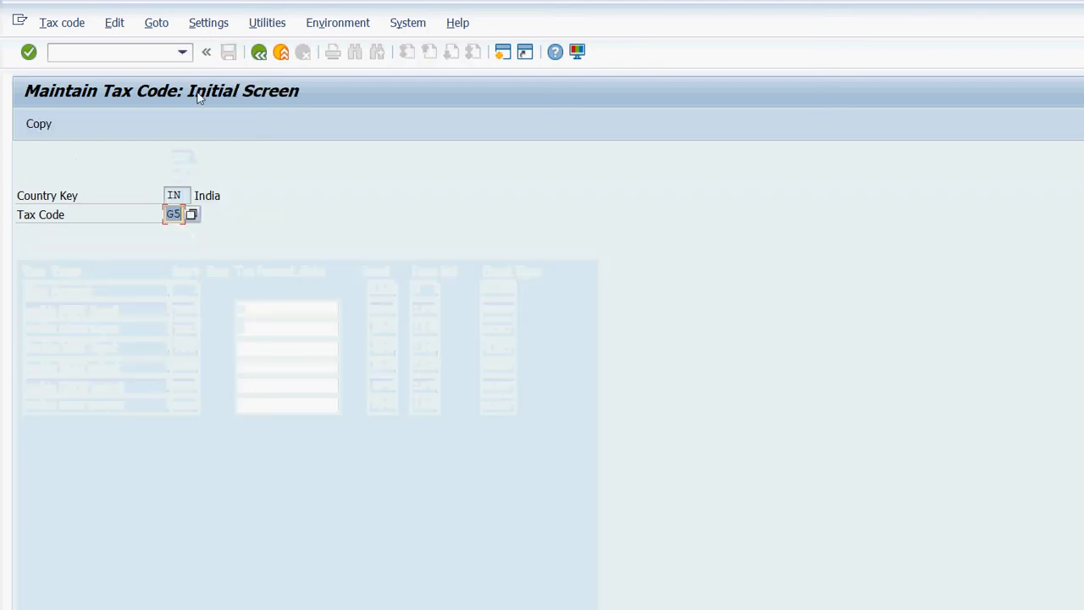
Start a new tax code G6 for India with the description "TAX 18% SGST+CGST output".
type("g6")
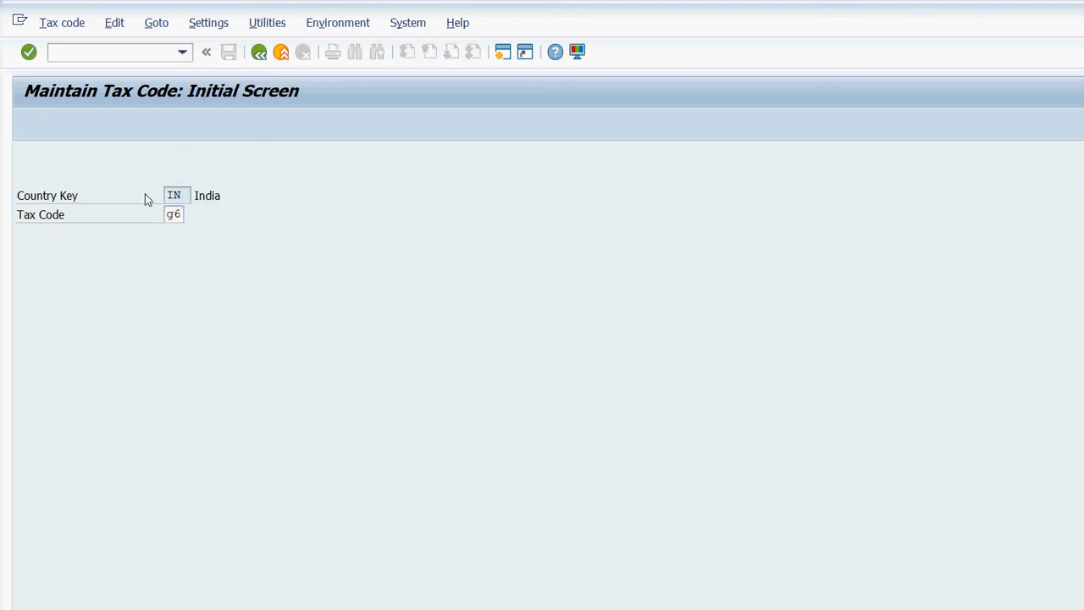
key("Return")
type("t")
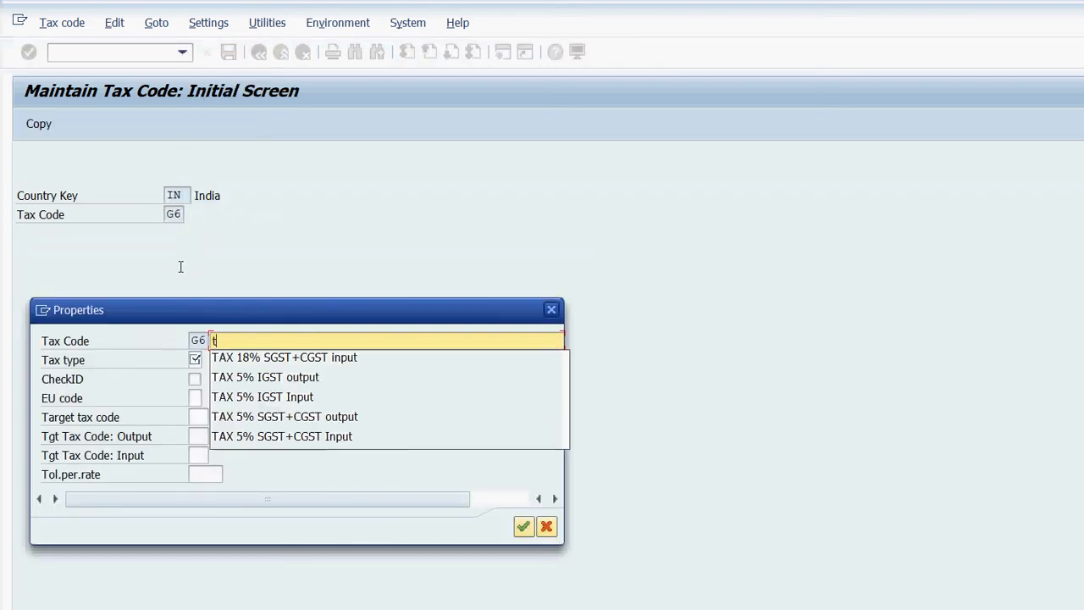
key("Down")
key("Return")
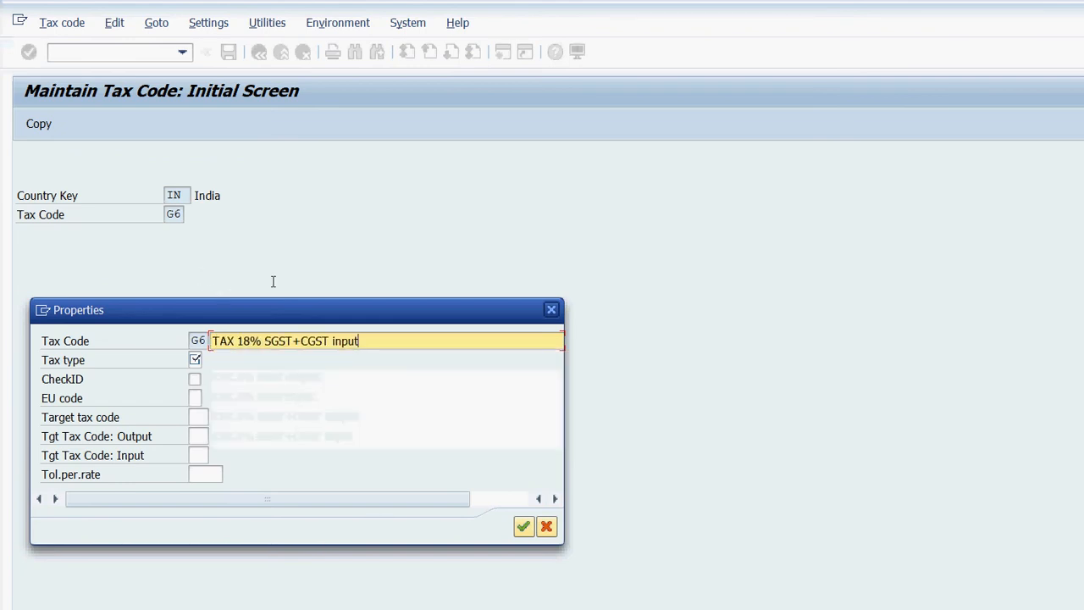
key("BackSpace")
key("BackSpace")
key("BackSpace")
key("BackSpace")
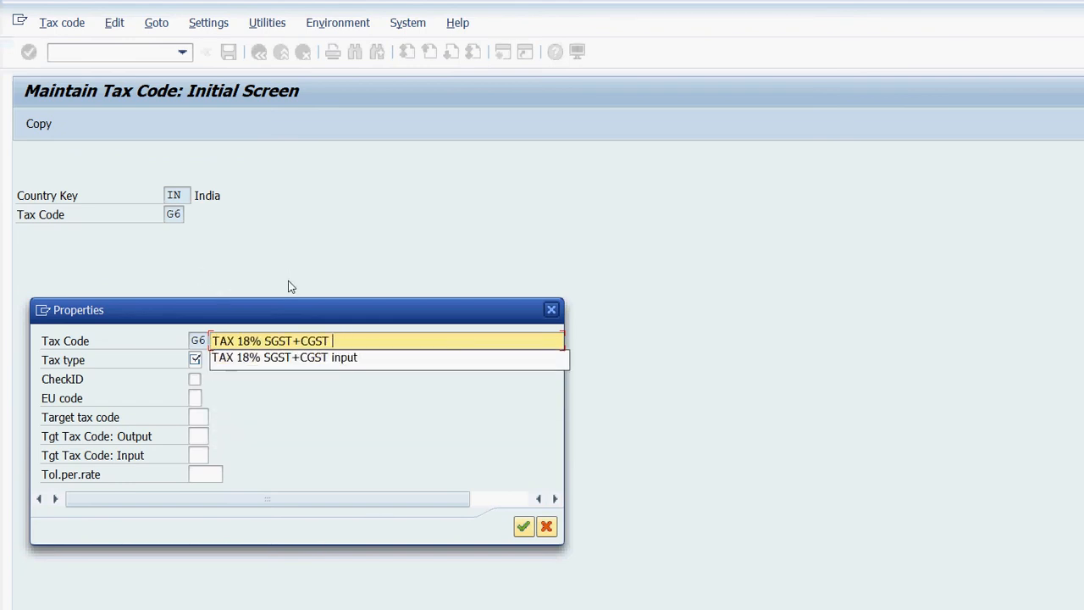
type("outp")
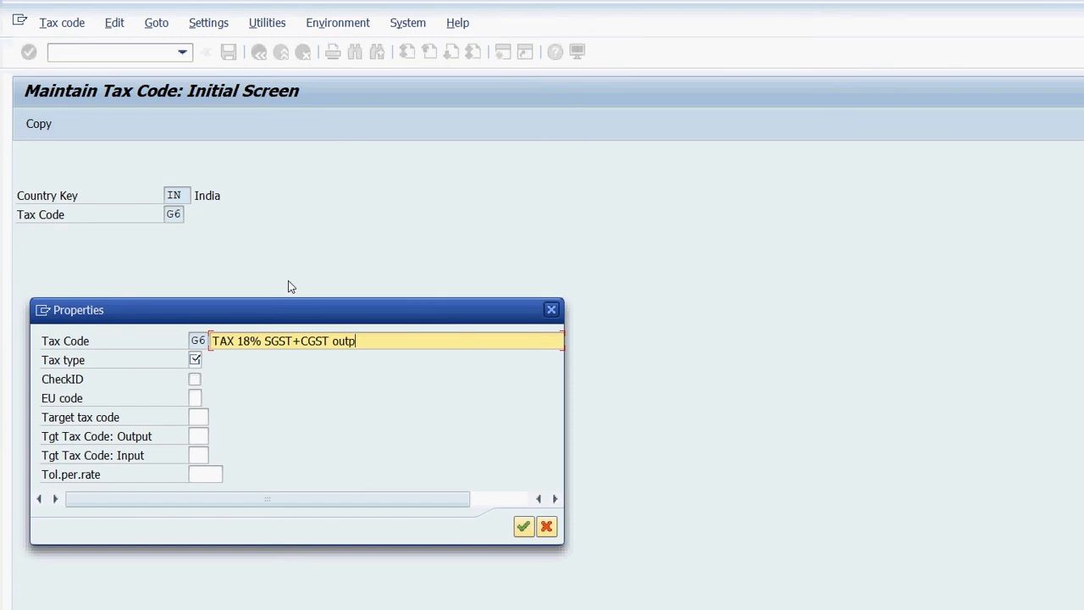
type("ut")
key("Tab")
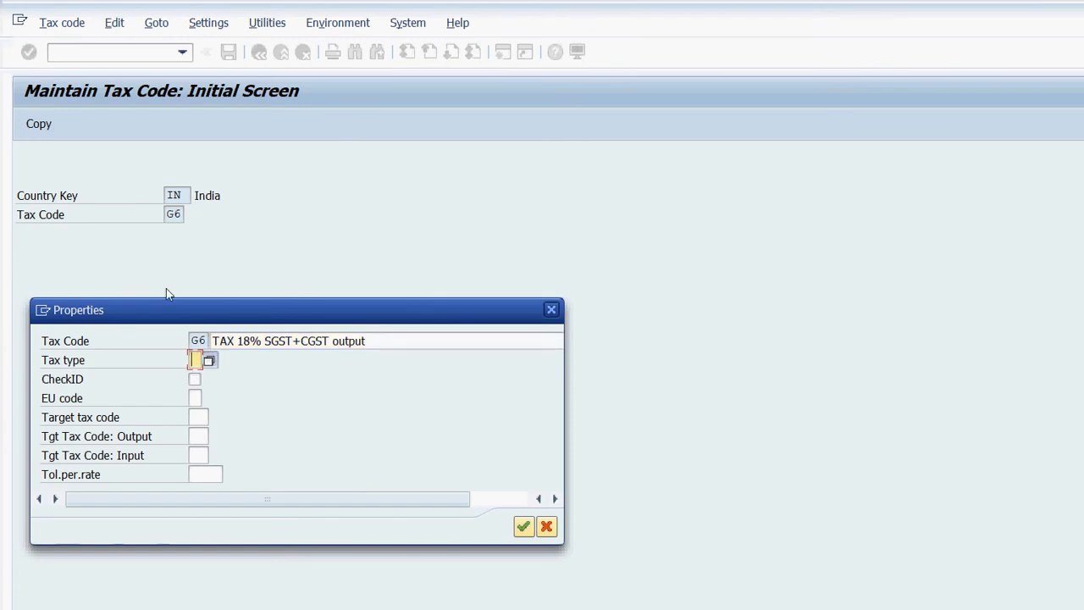
Assign tax type A (Output tax) to tax code G6 and confirm its properties.
key("F4")
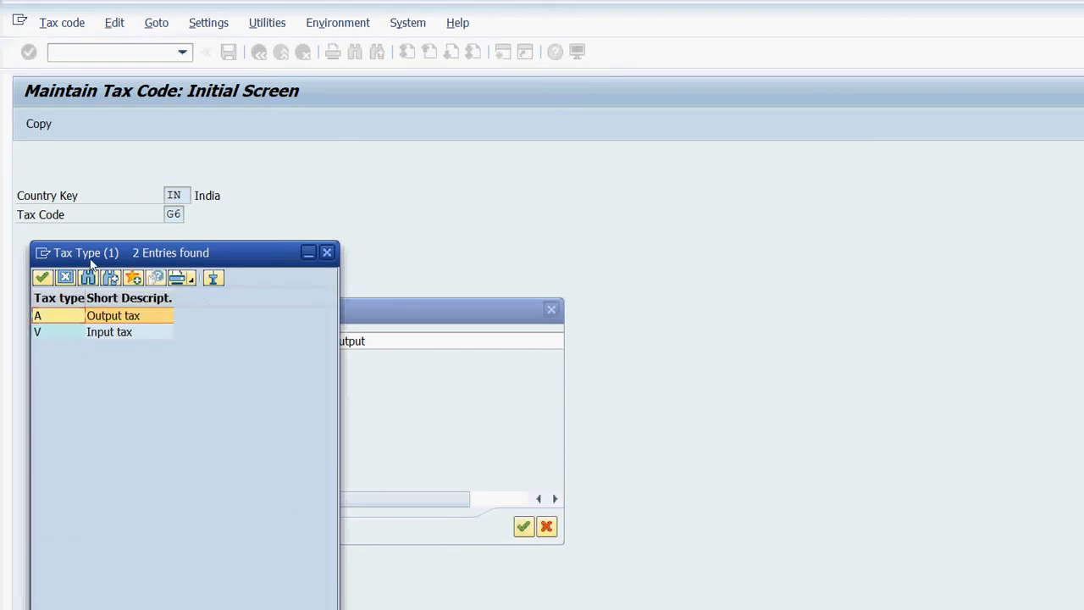
key("Return")
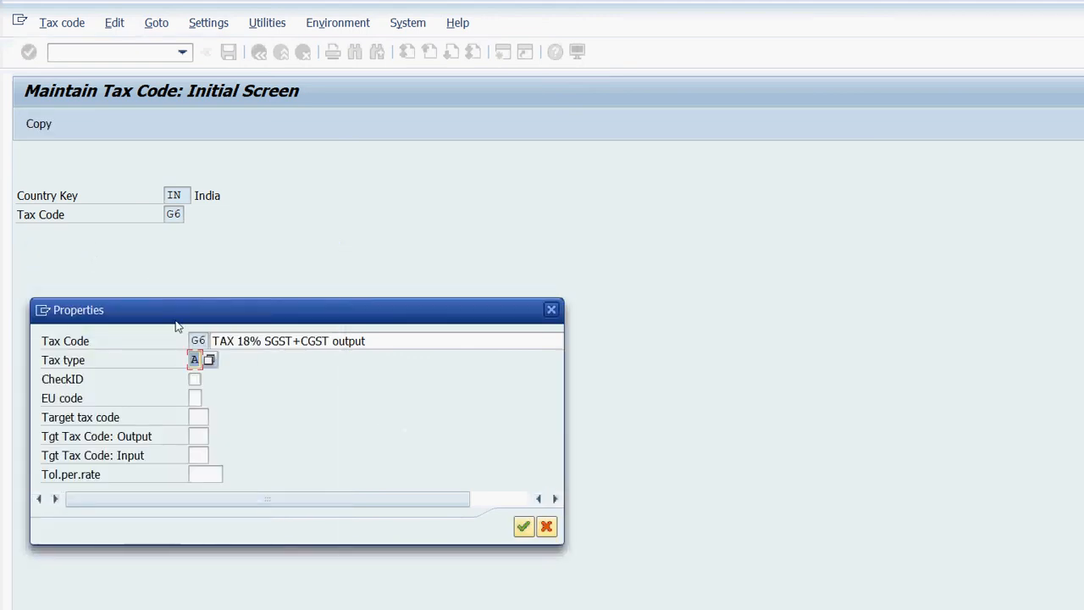
key("Return")
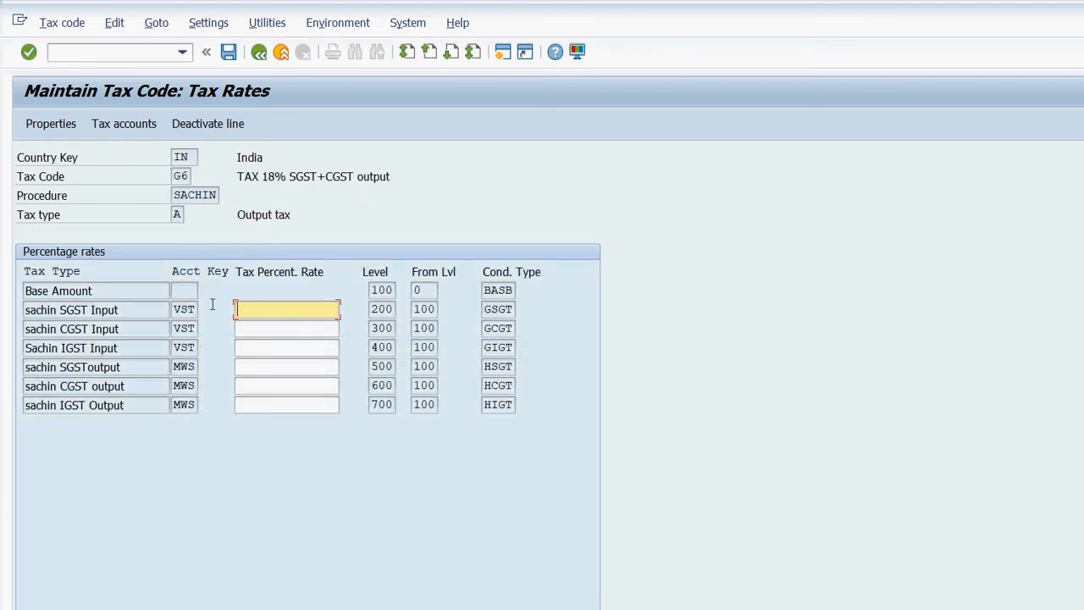
Set the SGST output and CGST output rates of tax code G6 to 9 and save the tax code.
key("Down")
key("Down")
key("Down")
type("9")
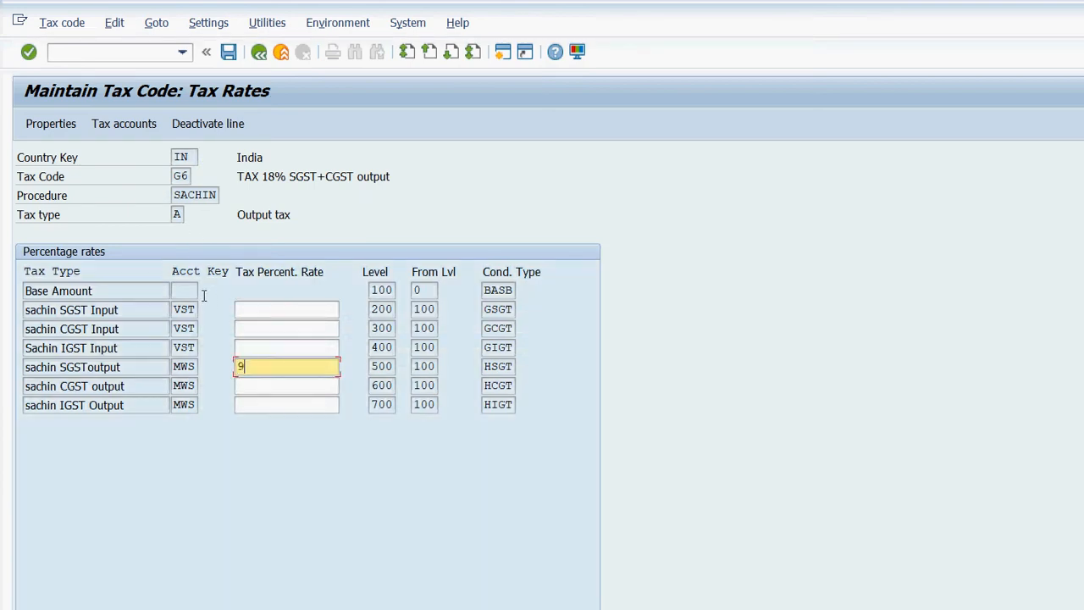
key("Down")
type("9")
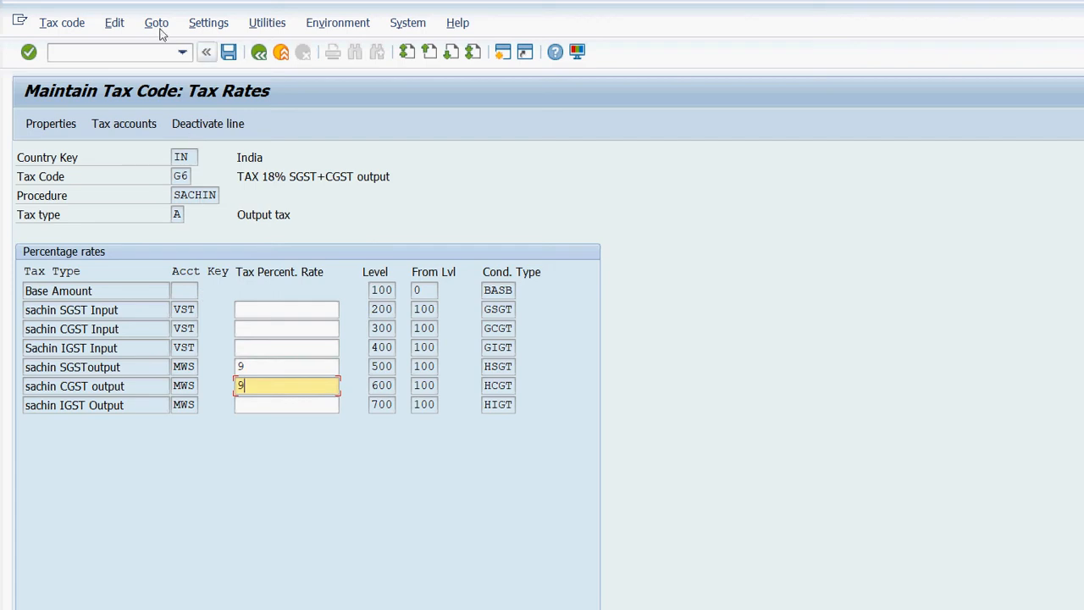
left_click(229, 51)
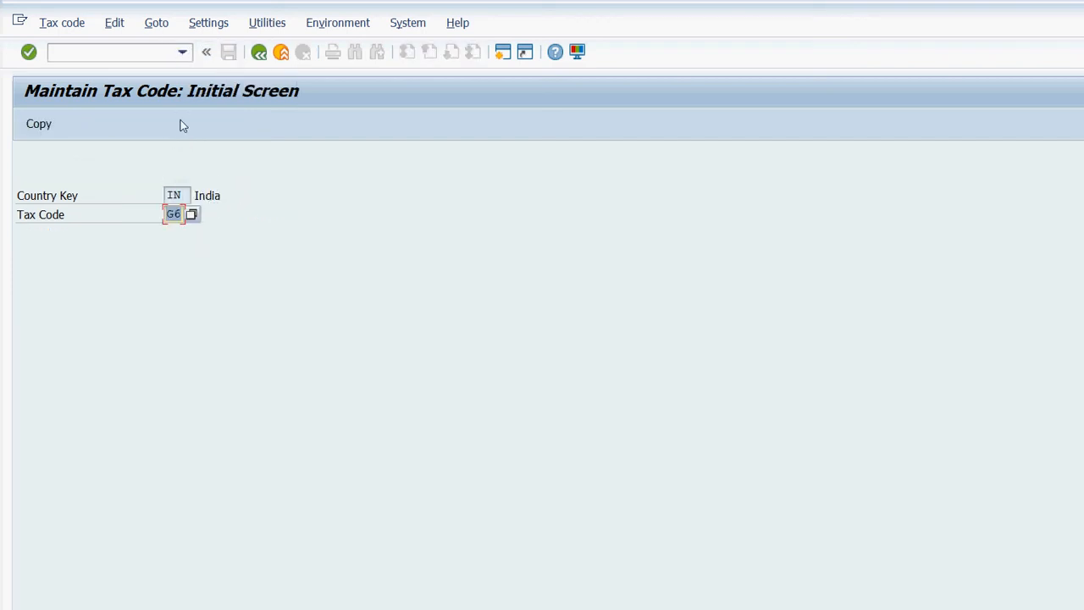
Start a new tax code G7 for India with the description "TAX 18% IGST Input".
type("g7")
key("Return")
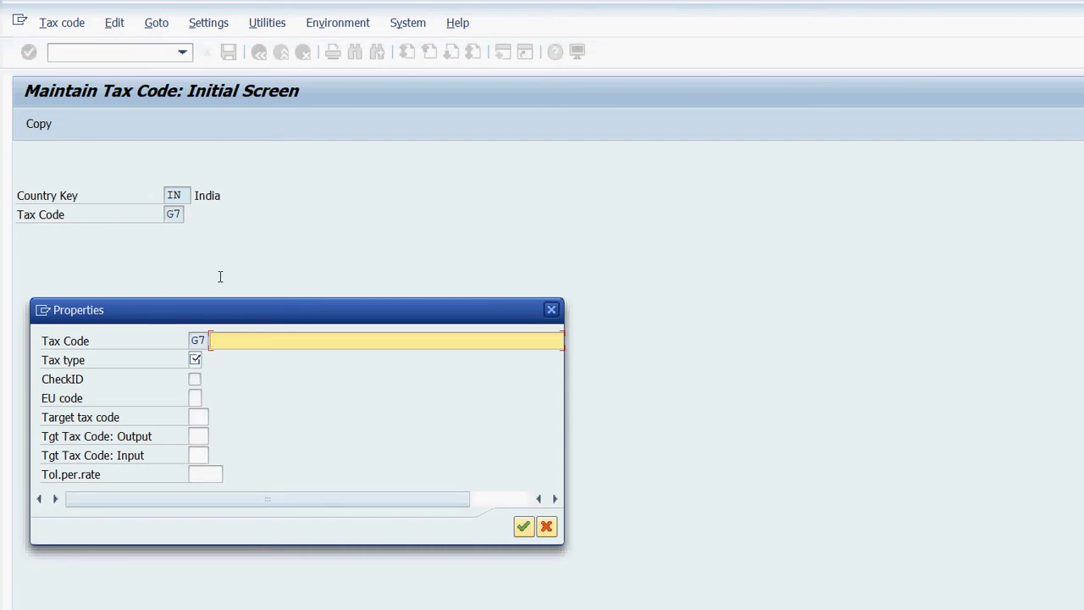
type("t")
key("Down")
key("Down")
key("Down")
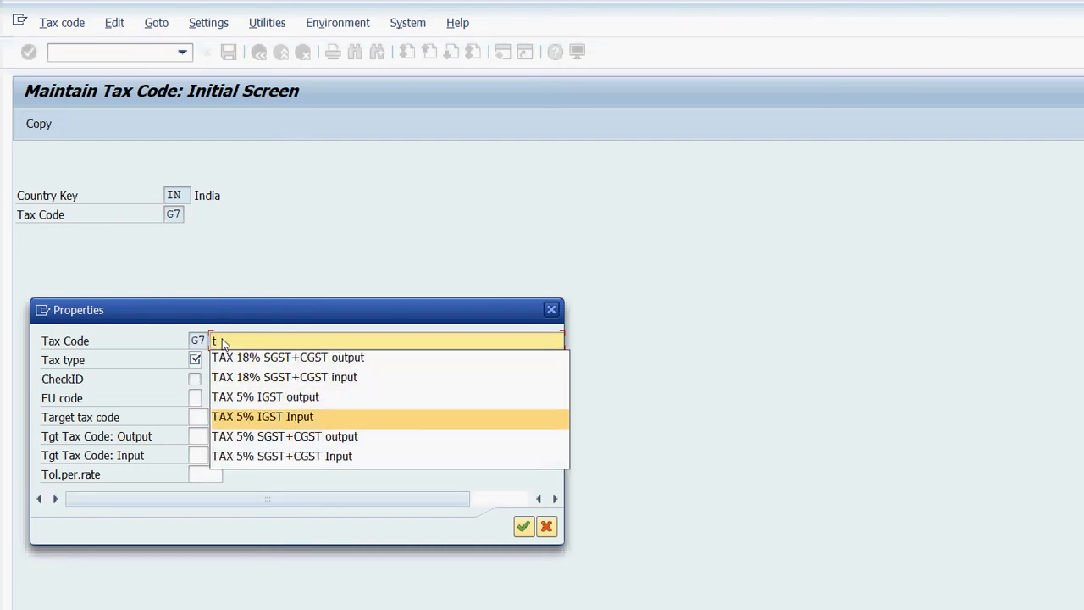
key("Up")
key("Down")
key("Return")
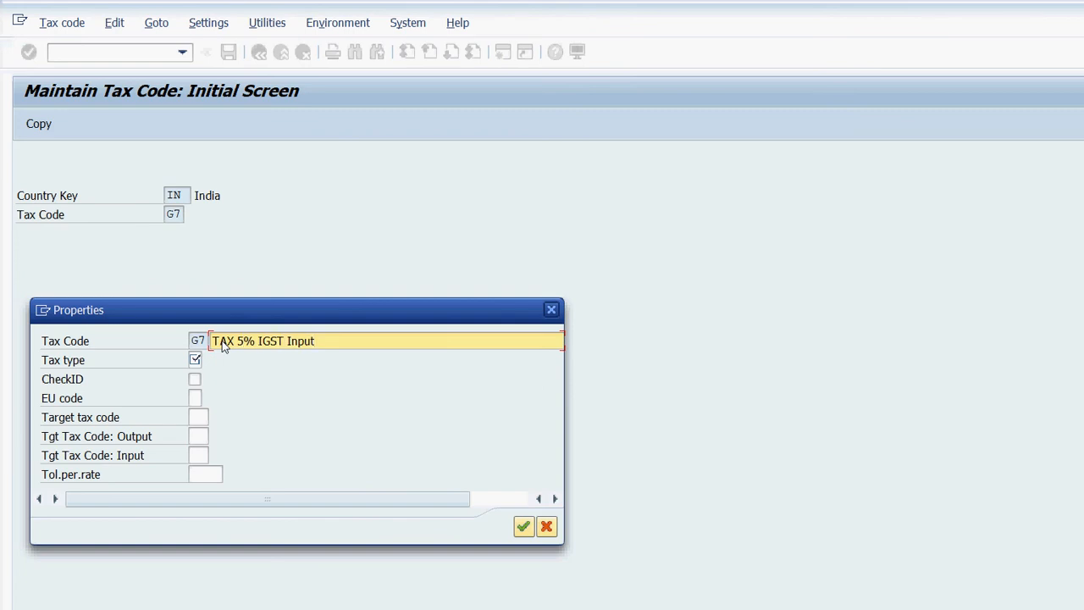
key("BackSpace")
type("18")
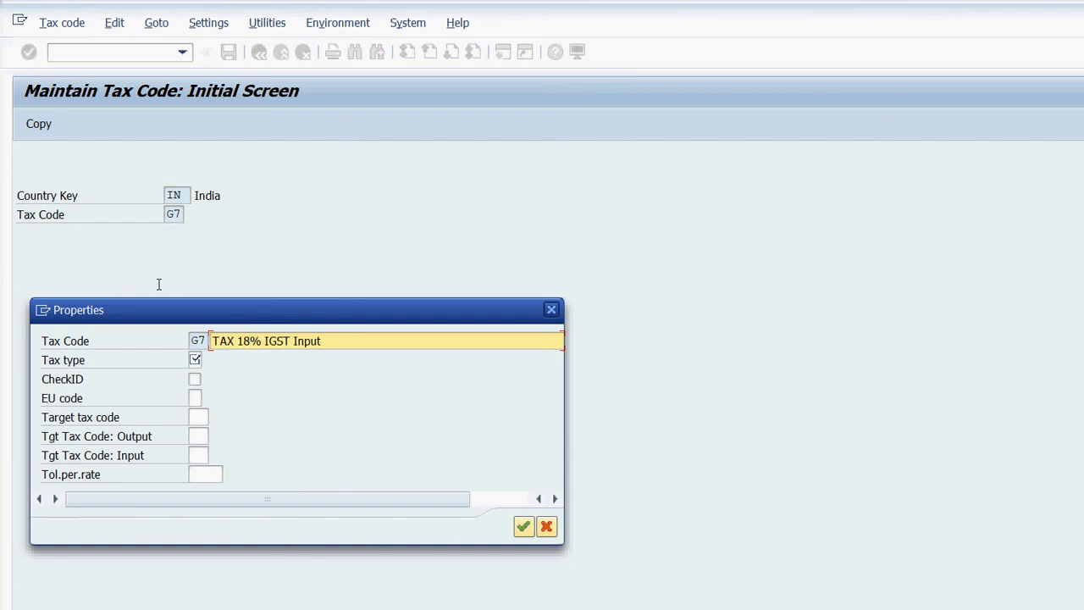
Assign tax type V (Input tax) to tax code G7 and confirm its properties.
key("Tab")
key("F4")
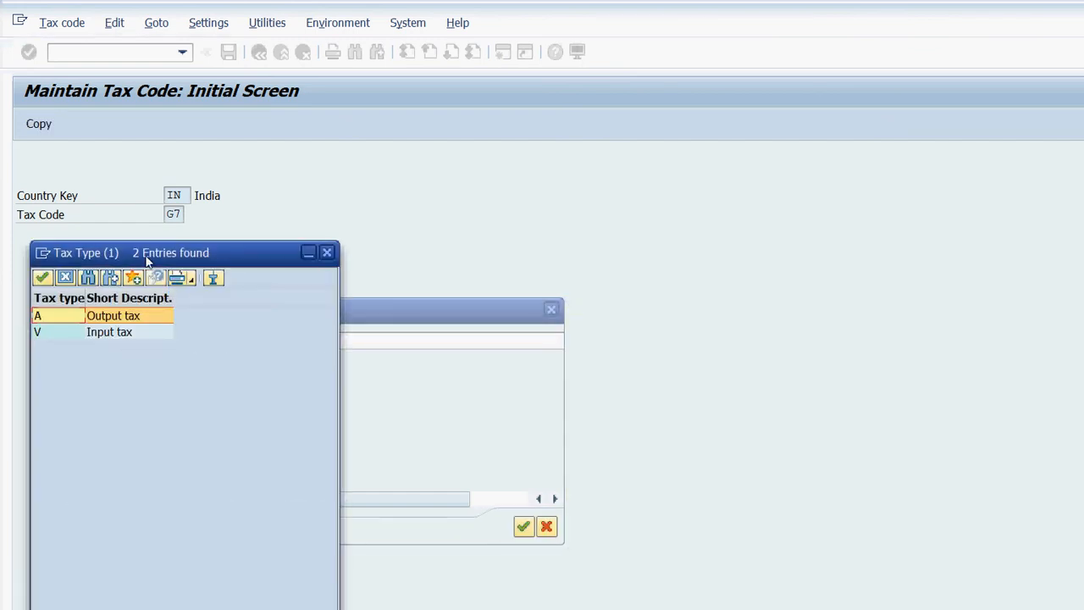
key("Down")
key("Return")
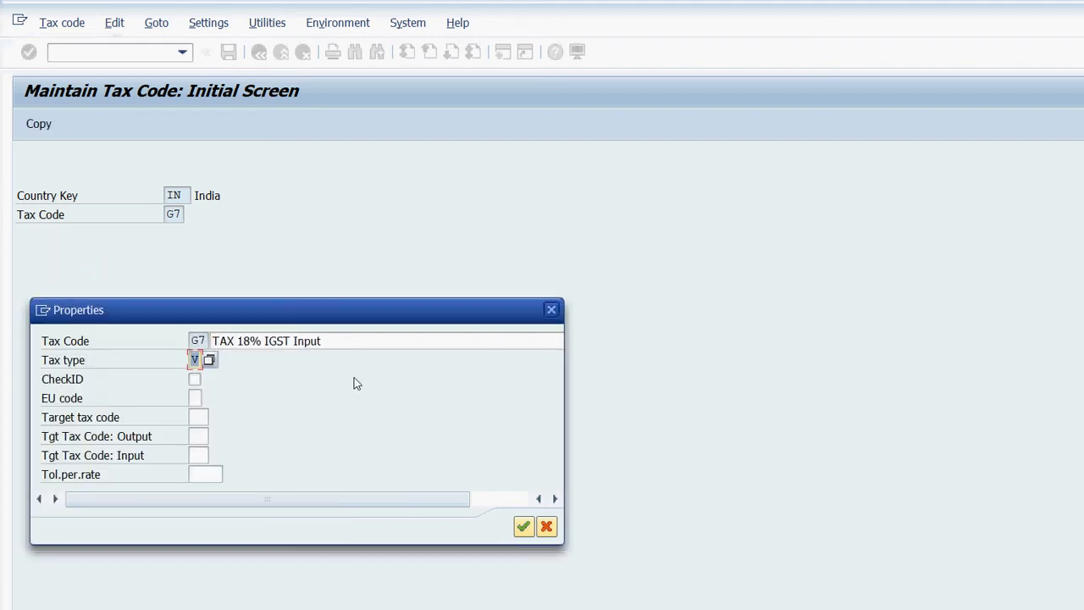
key("Return")
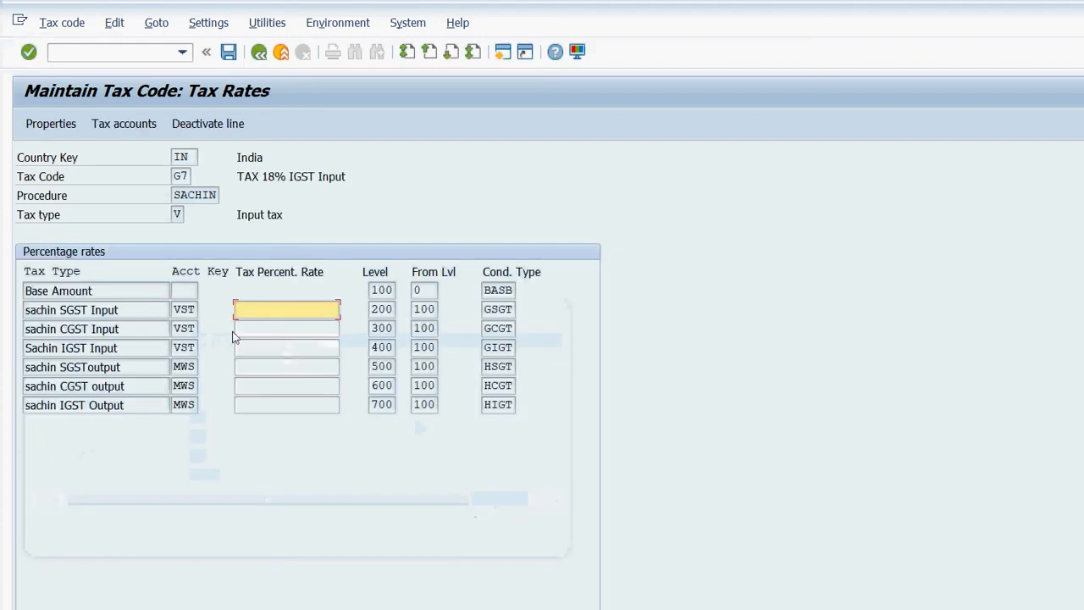
Set the IGST Input percentage rate of tax code G7 to 18 and save the tax code.
key("Down")
key("Down")
type("1")
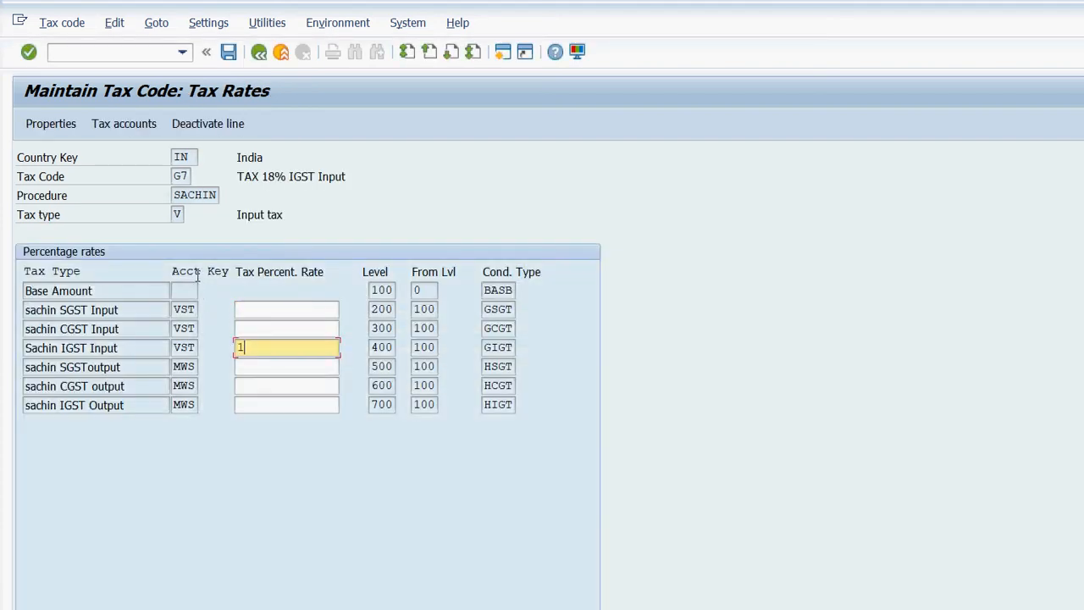
type("8")
left_click(229, 51)
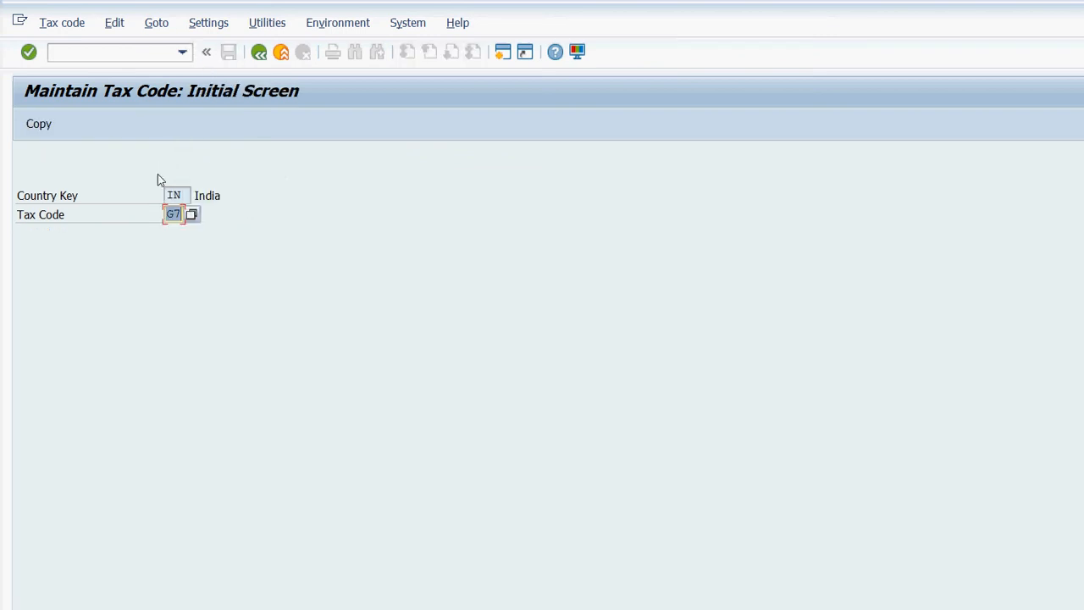
Start a new tax code G8 for India with the description "TAX 18% IGST output".
type("G8")
key("Return")
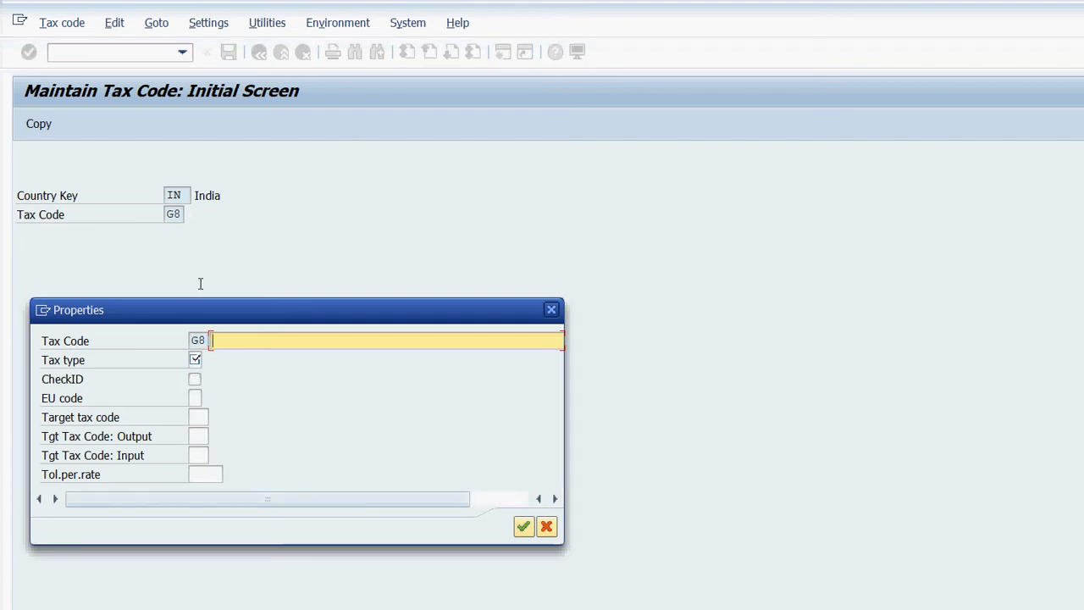
type("i")
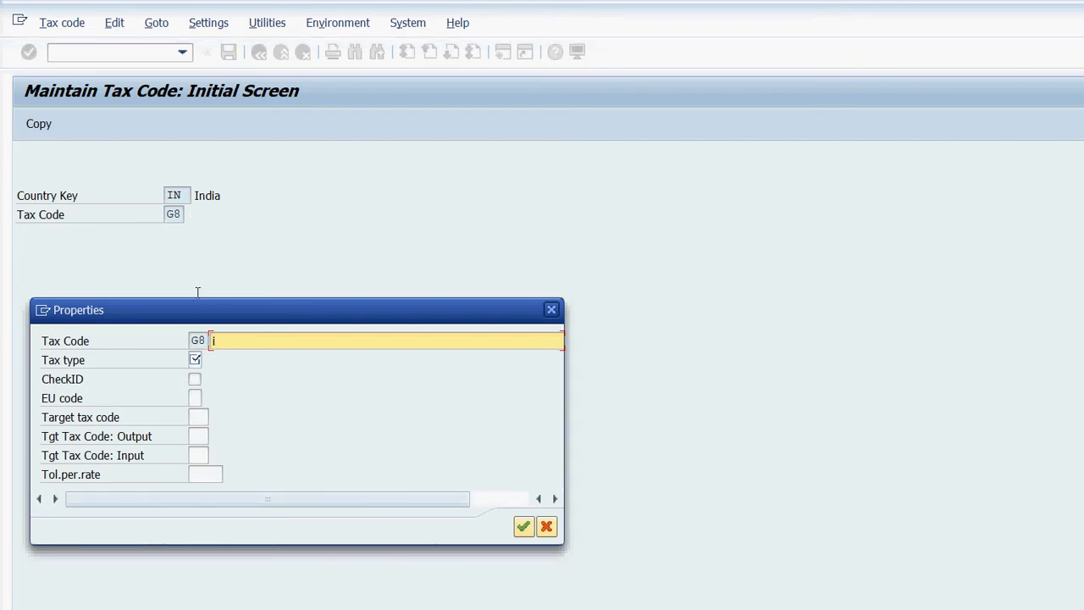
type("t")
key("Down")
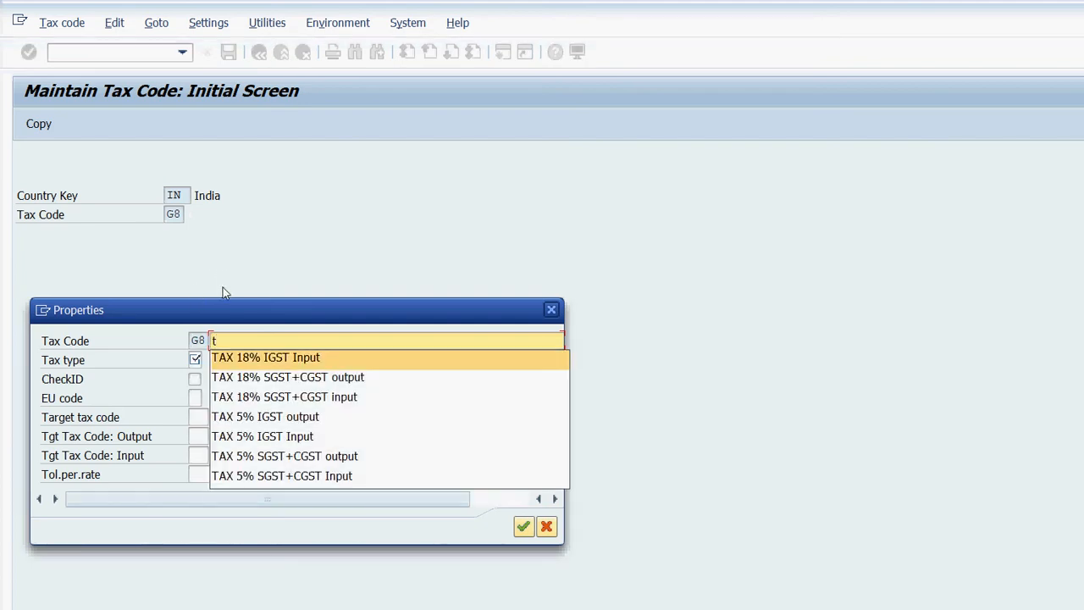
key("Return")
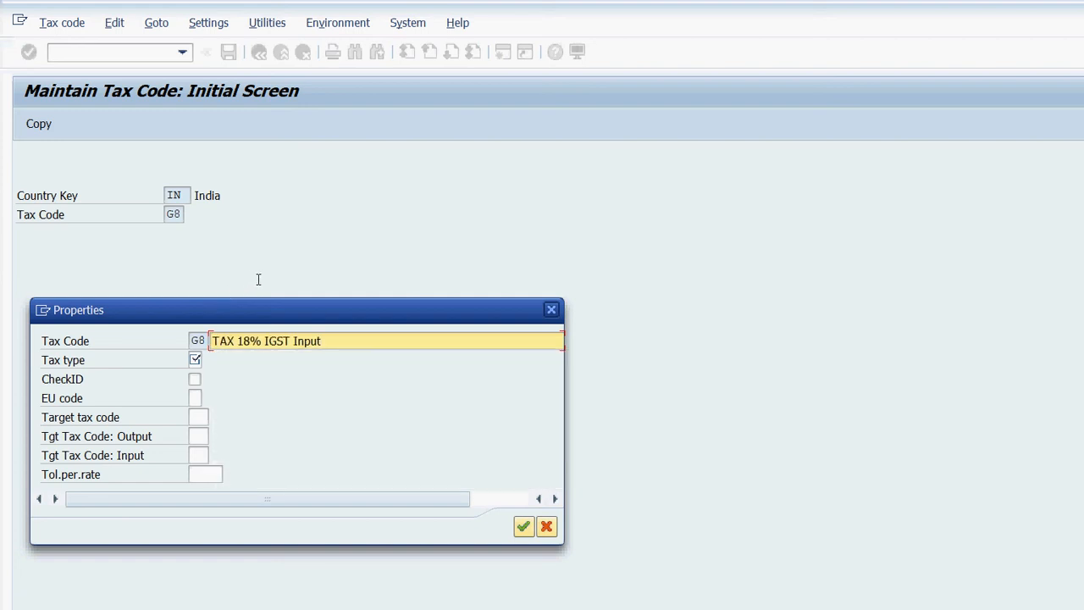
key("BackSpace")
key("BackSpace")
key("BackSpace")
key("BackSpace")
key("BackSpace")
type("output")
Assign tax type A (Output tax) to tax code G8 and confirm its properties.
key("Tab")
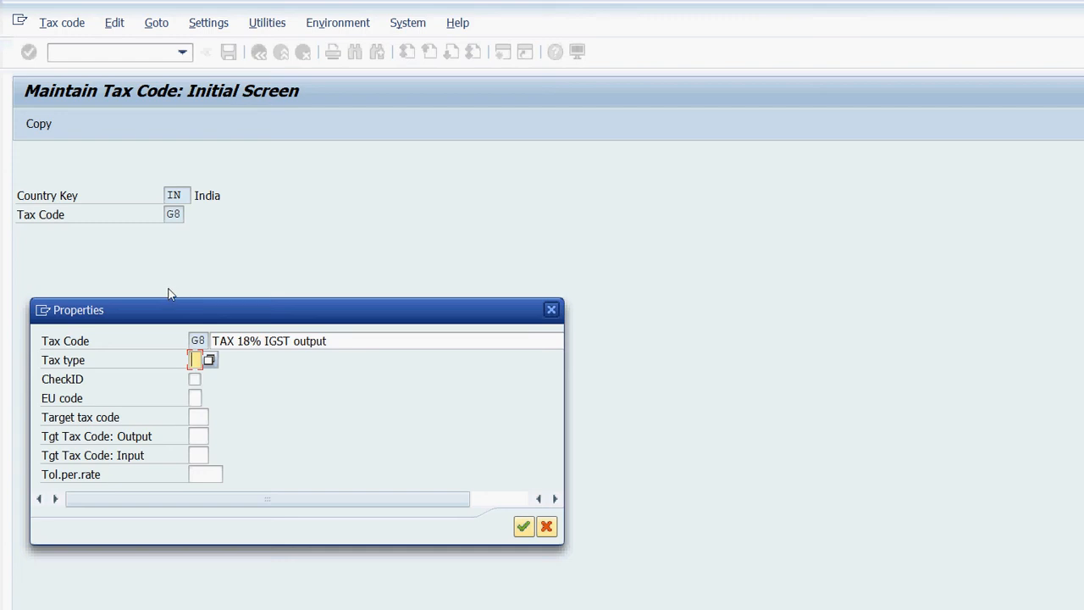
key("F4")
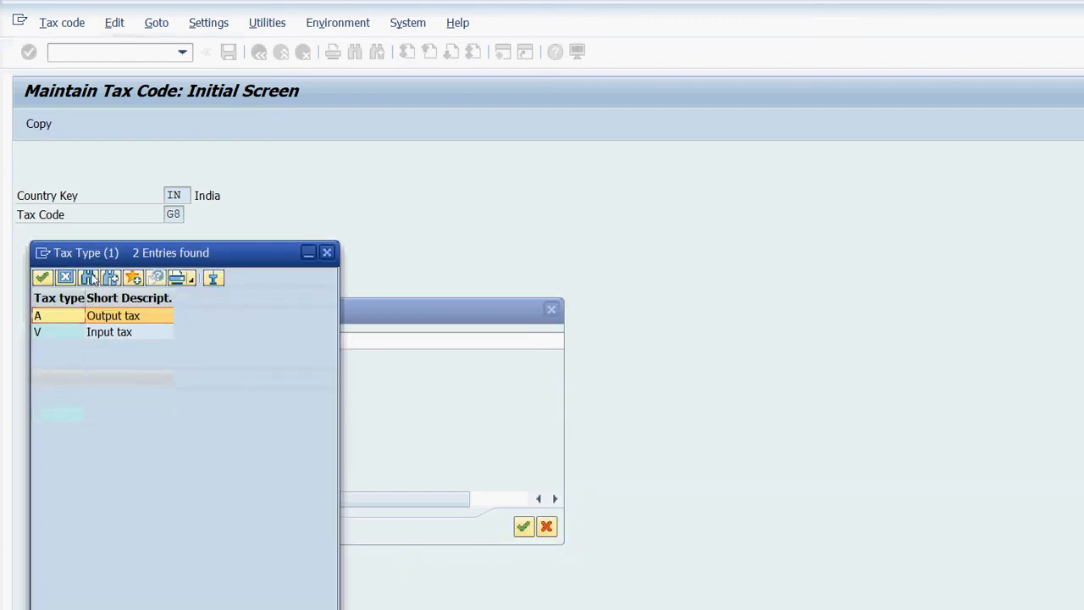
key("Return")
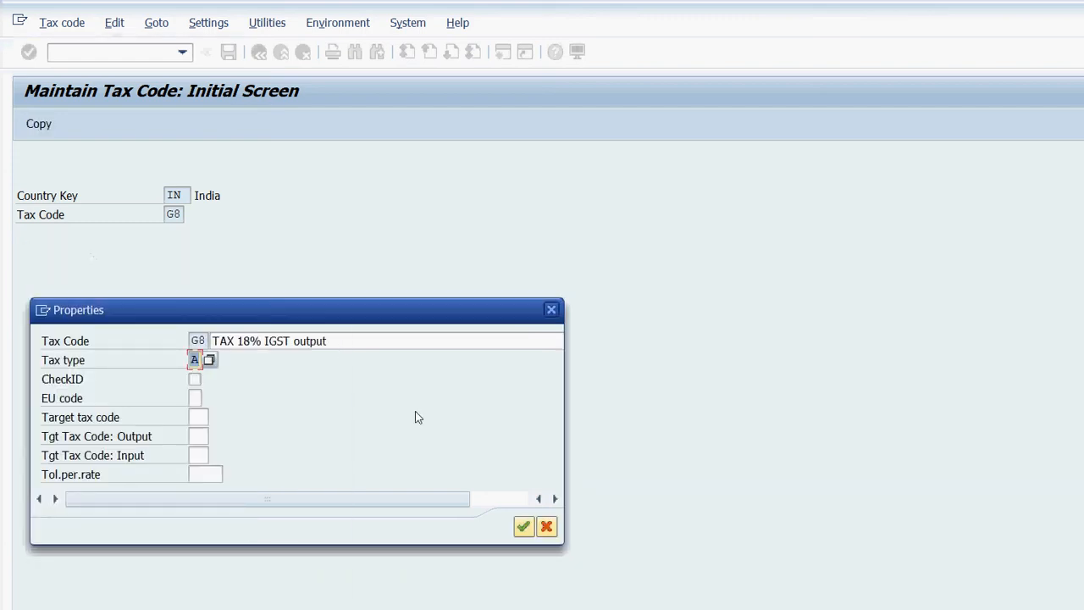
key("Return")
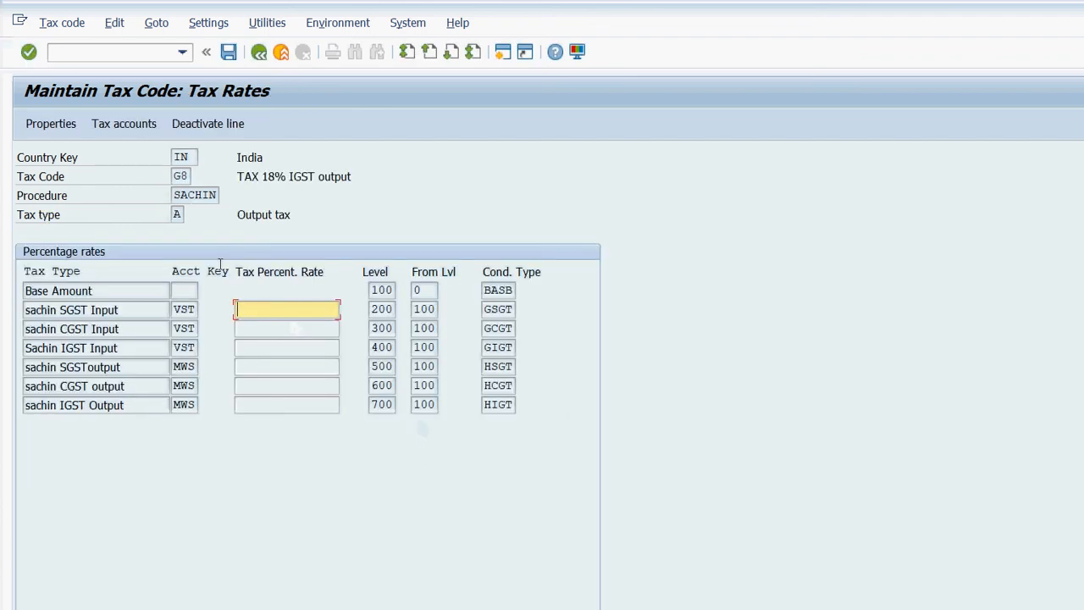
Set the IGST Output percentage rate of tax code G8 to 18, then save and leave tax code maintenance.
key("Down")
key("Down")
key("Down")
key("Down")
key("Down")
type("1")
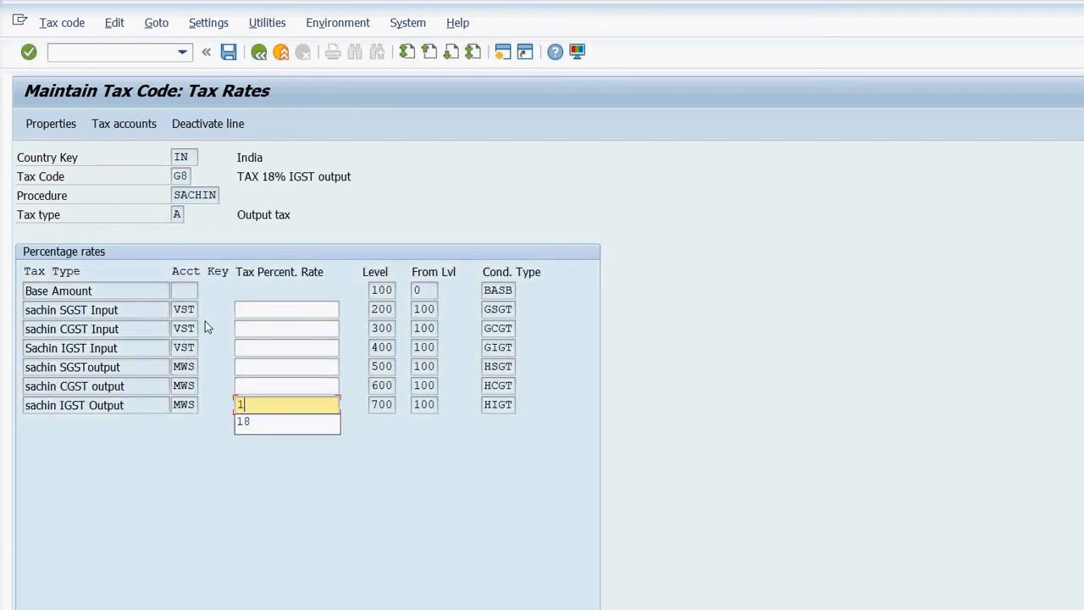
type("8")
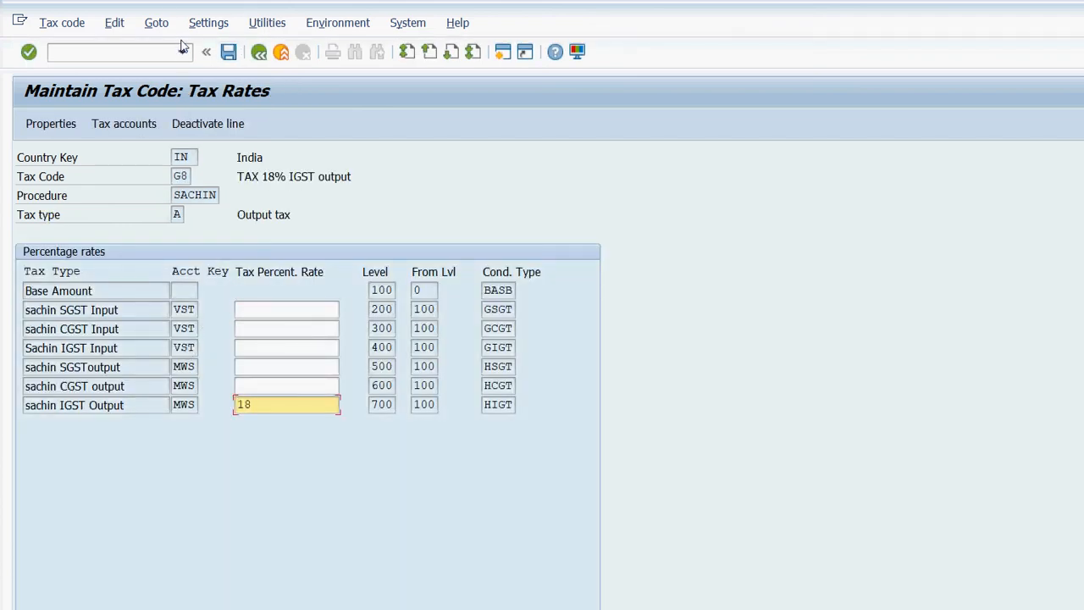
key("ctrl+s")
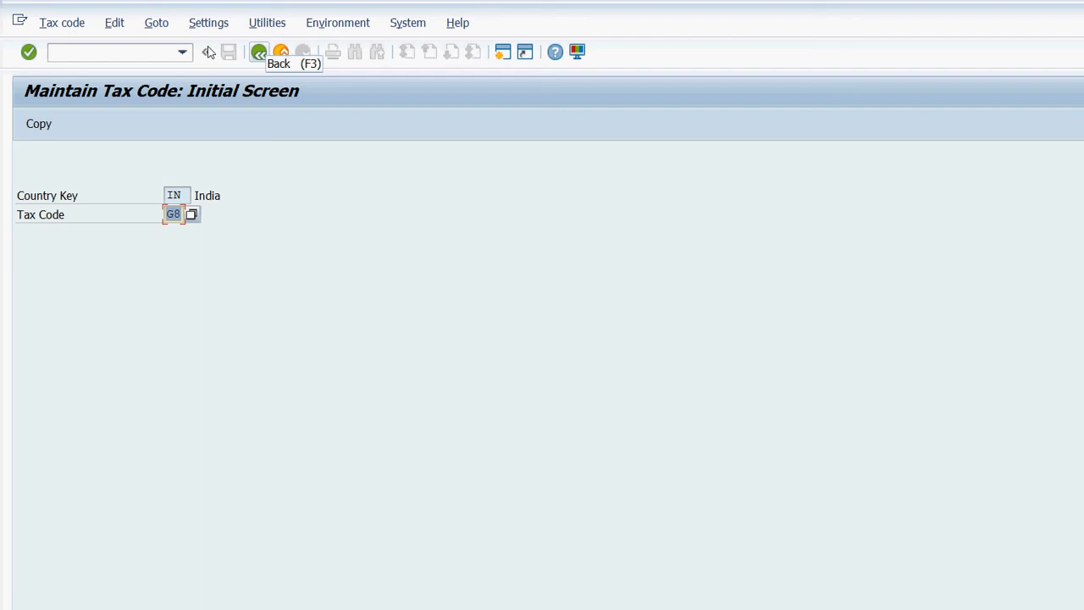
left_click(259, 53)
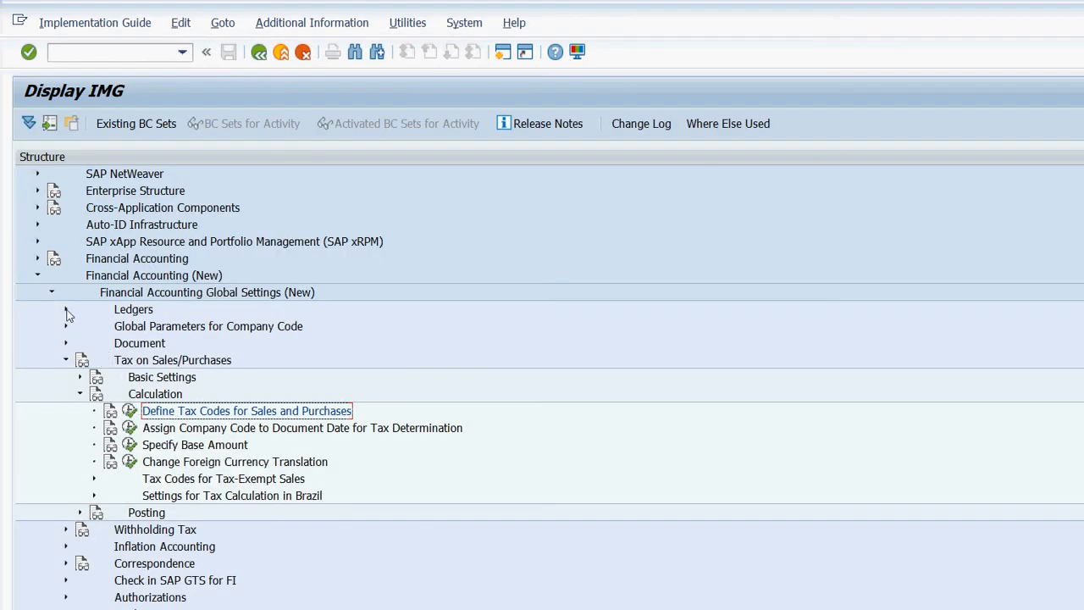
Collapse the Calculation node and expand Posting under Tax on Sales/Purchases to reach Define Tax Accounts.
key("Left")
key("Left")
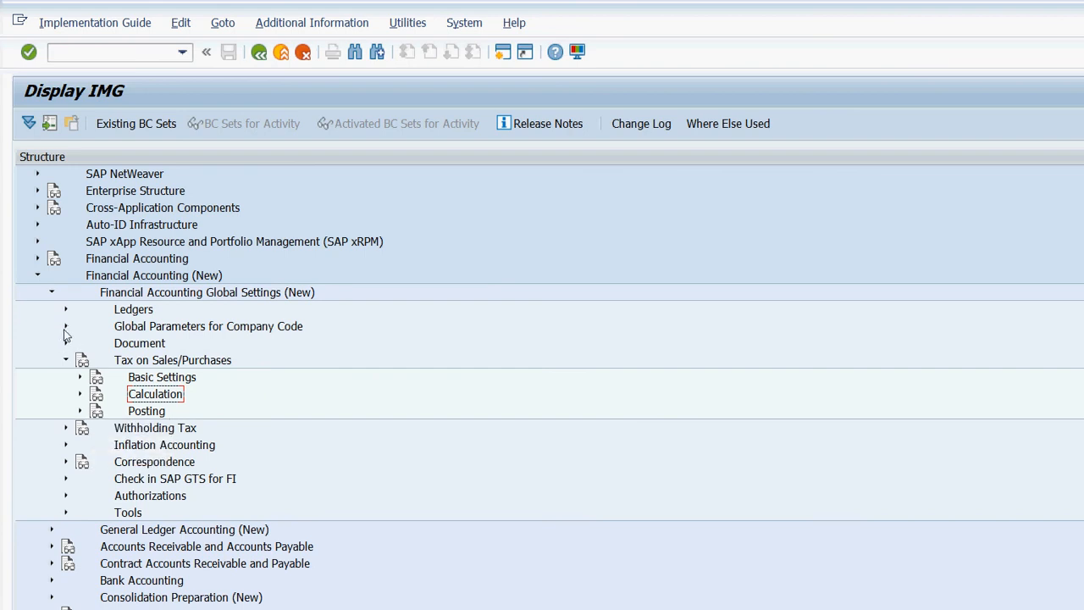
key("Down")
key("Right")
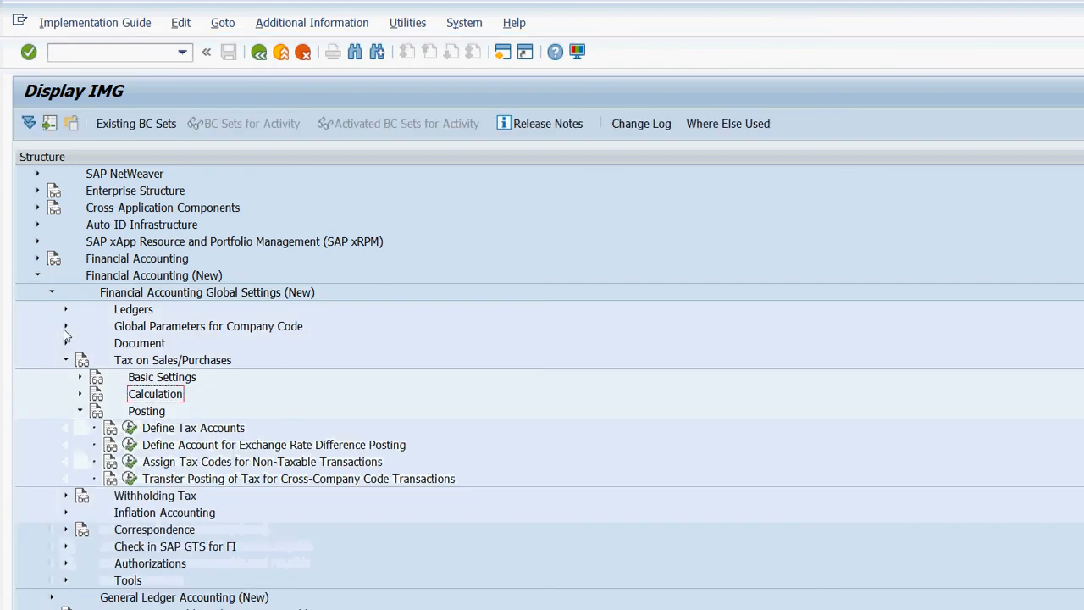
key("Down")
key("Down")
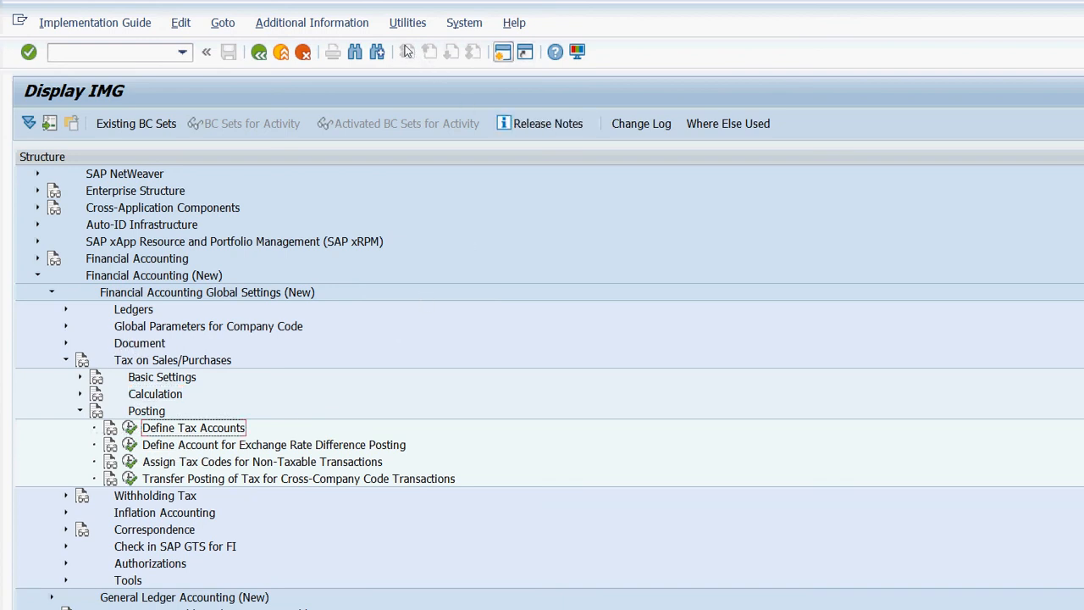
Open a new session and start transaction OB62 for the company code to chart of accounts assignment.
left_click(503, 52)
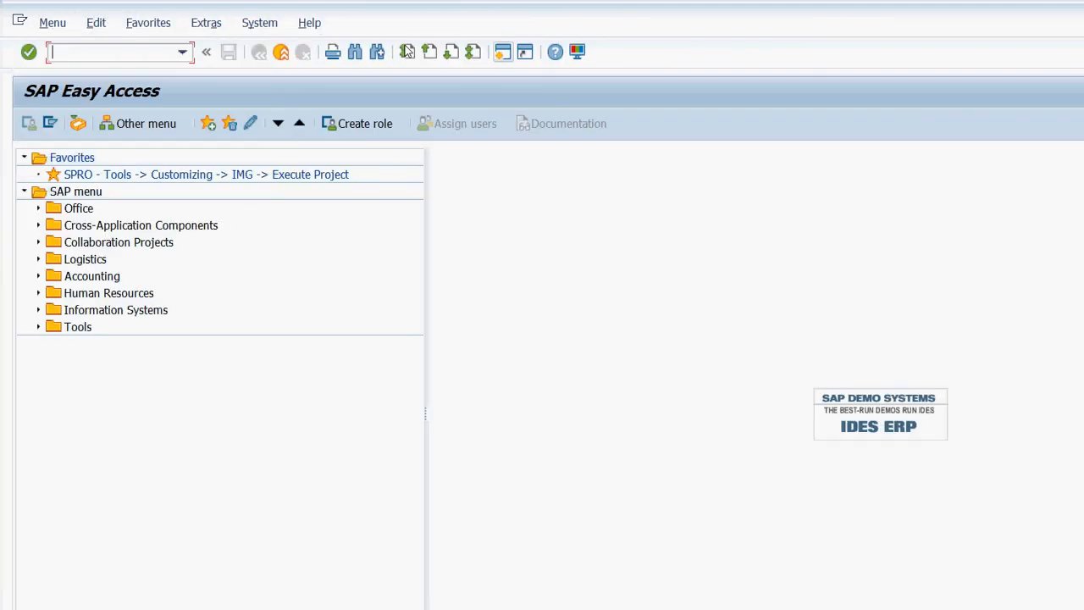
type("o")
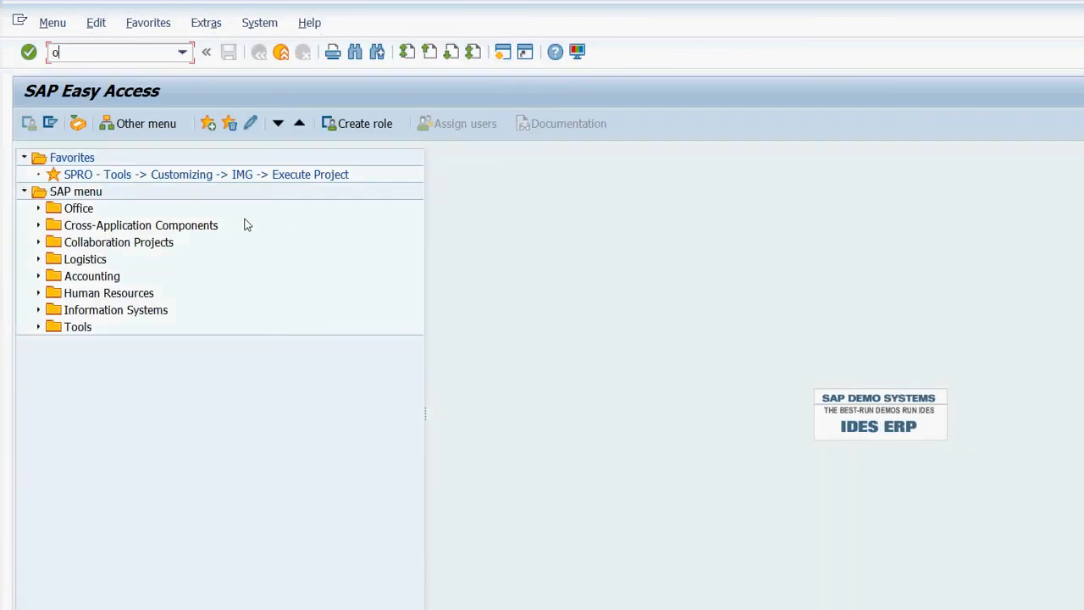
type("b63")
key("BackSpace")
type("2")
key("Return")
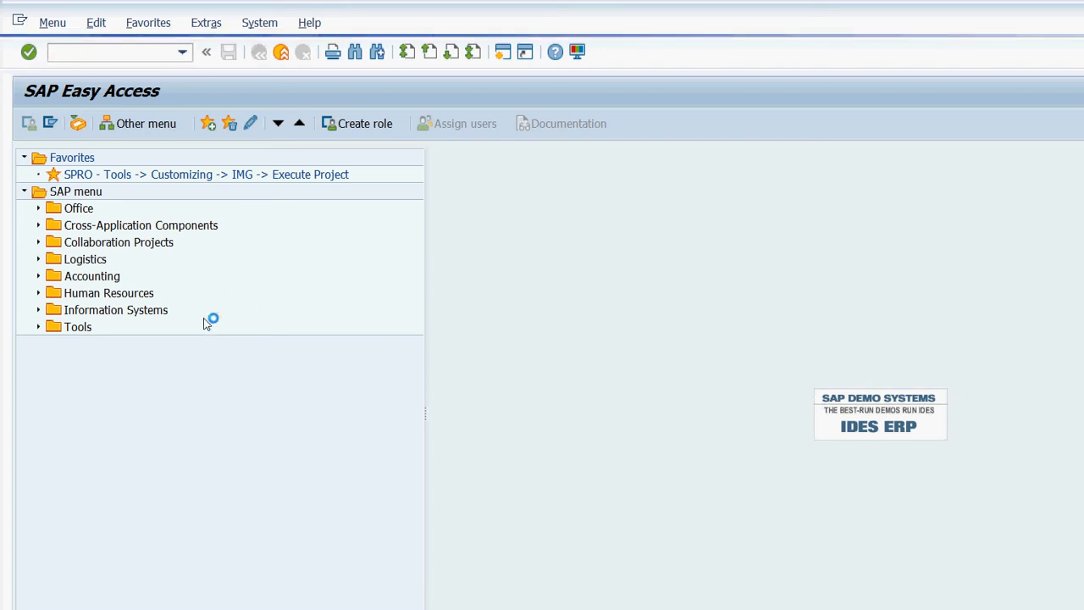
Look up the chart of accounts assigned to company code JHOT, then leave the assignment view.
key("shift+Tab")
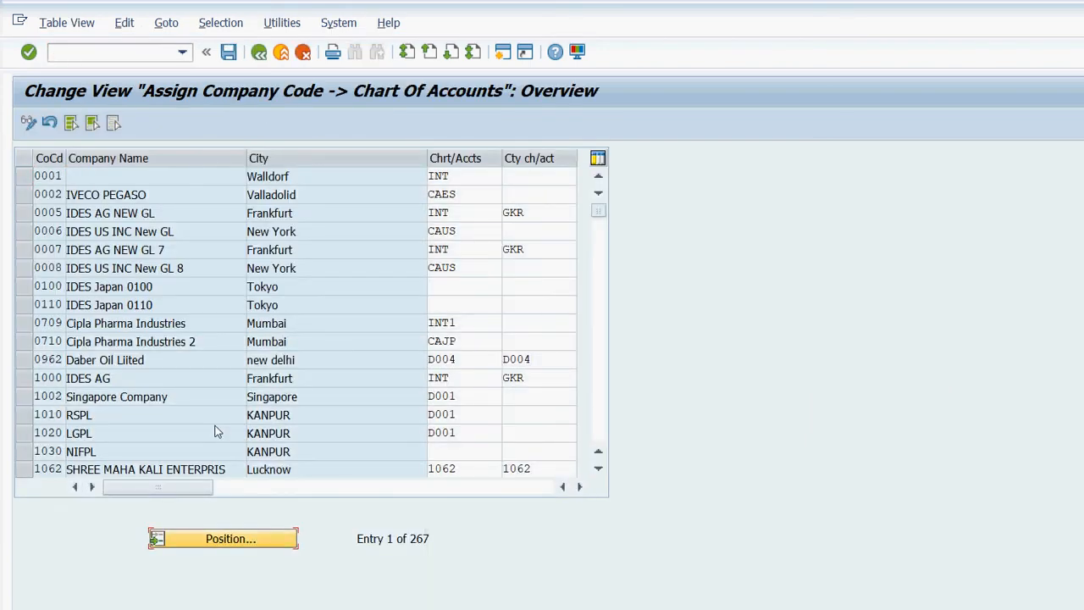
key("Return")
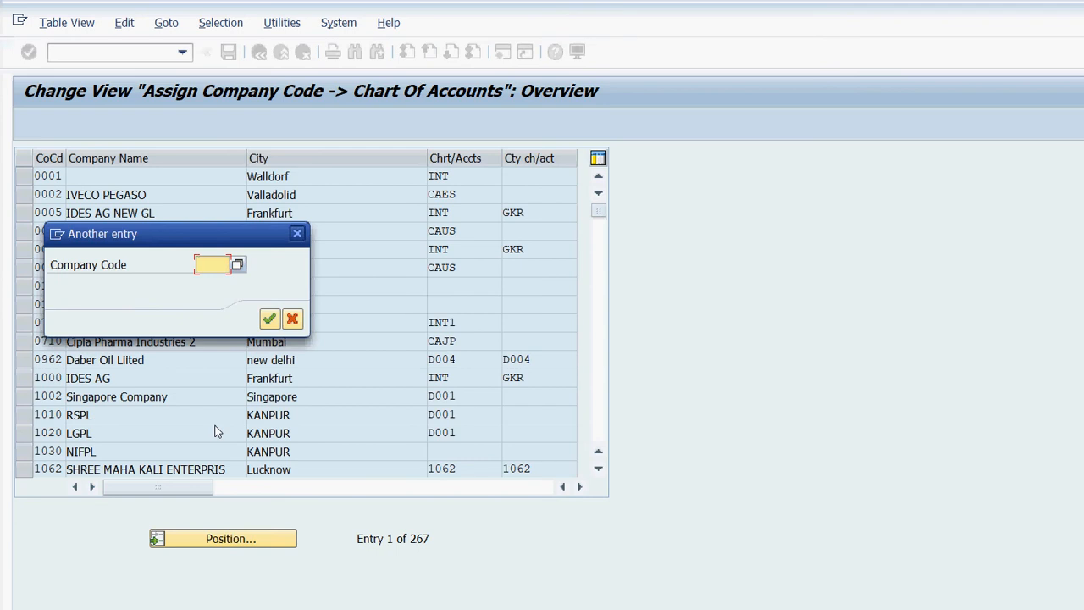
type("jh")
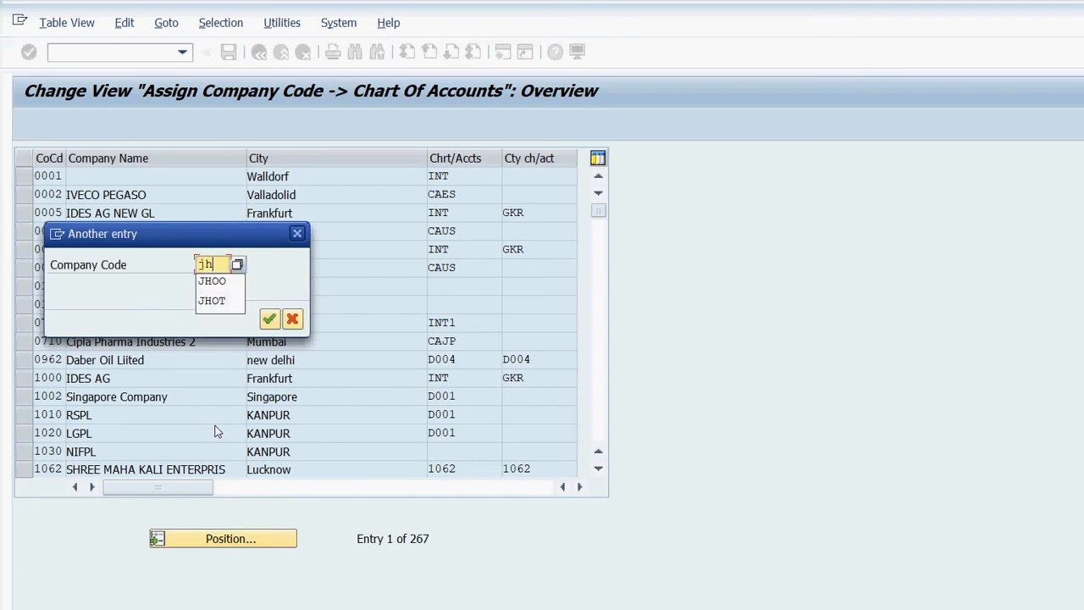
type("ot")
key("Return")
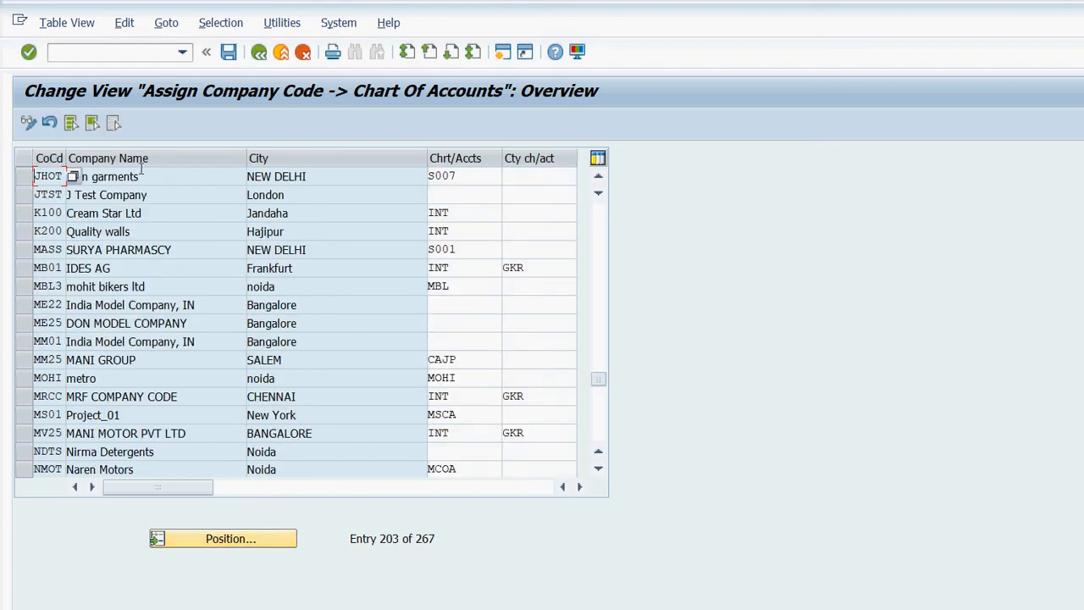
key("Tab")
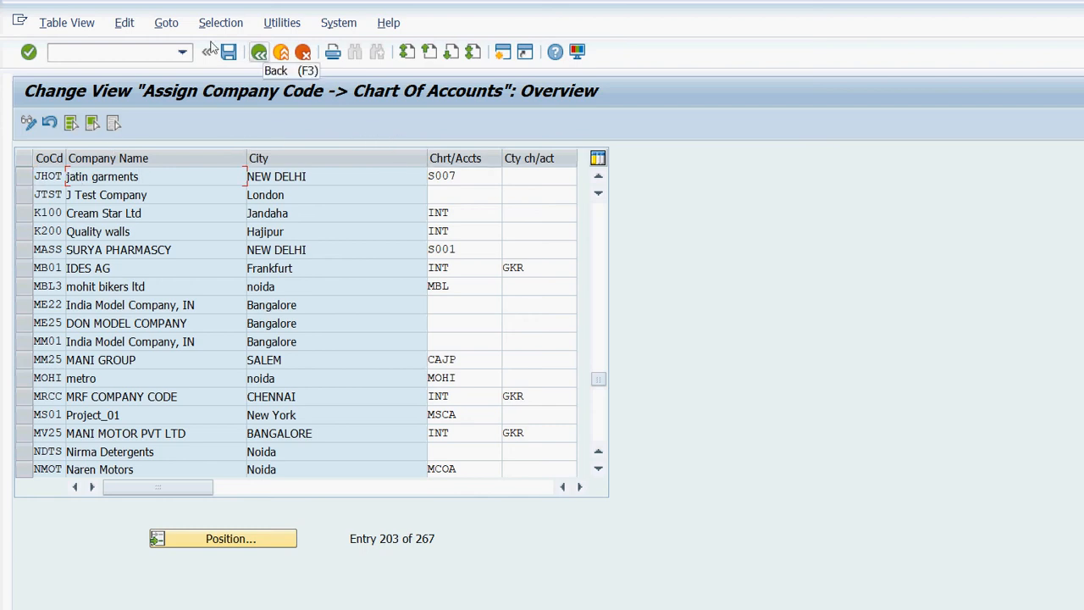
left_click(259, 51)
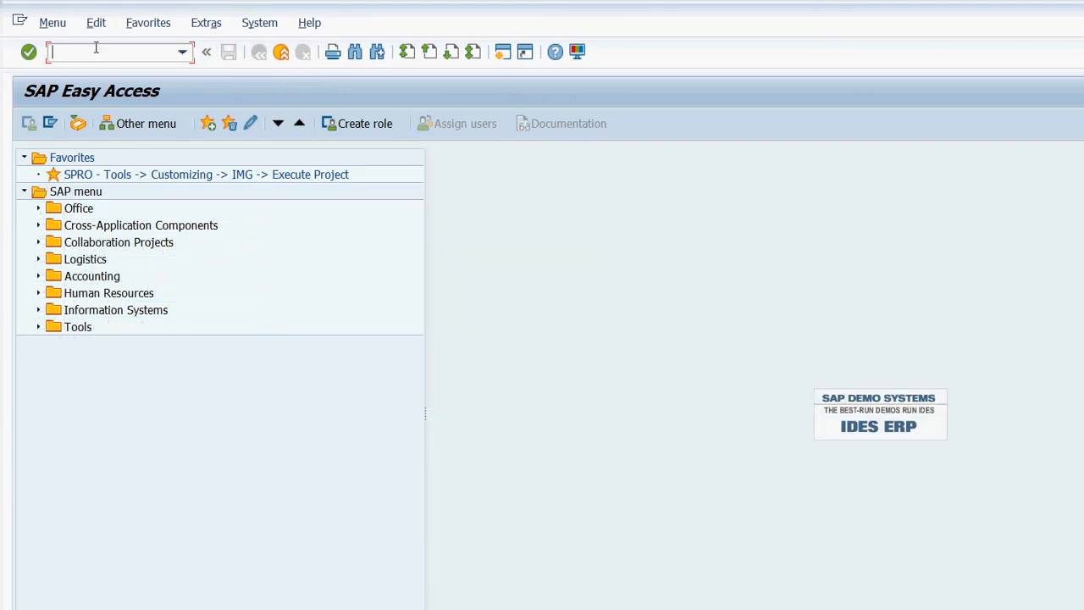
Start transaction OBD4 and look up the Tax account group of chart of accounts S007.
type("obd4")
key("Return")
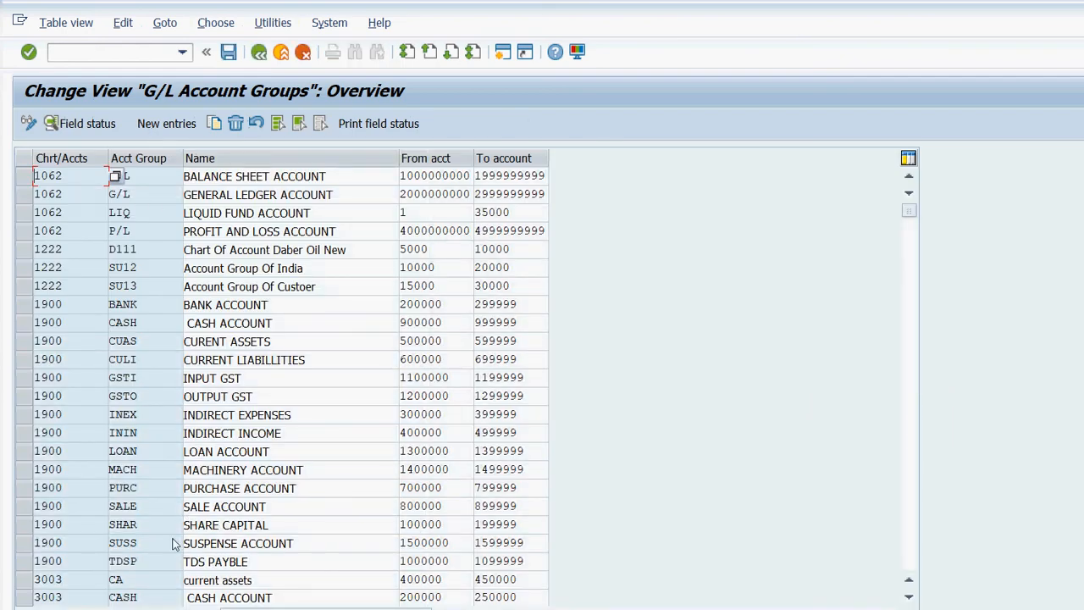
key("ctrl+f")
type("s007")
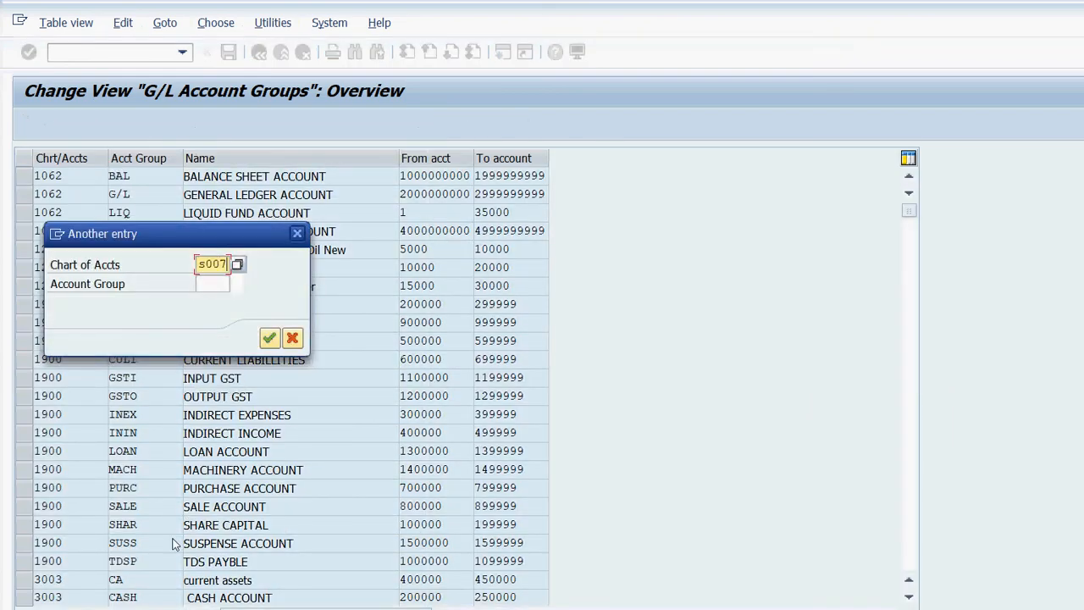
key("Return")
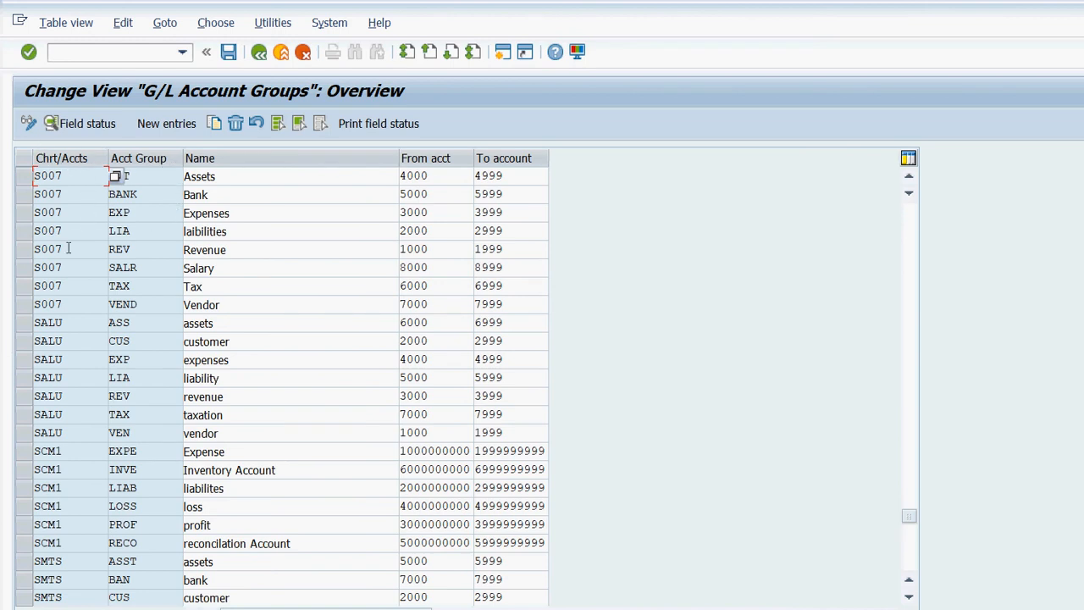
left_click(24, 287)
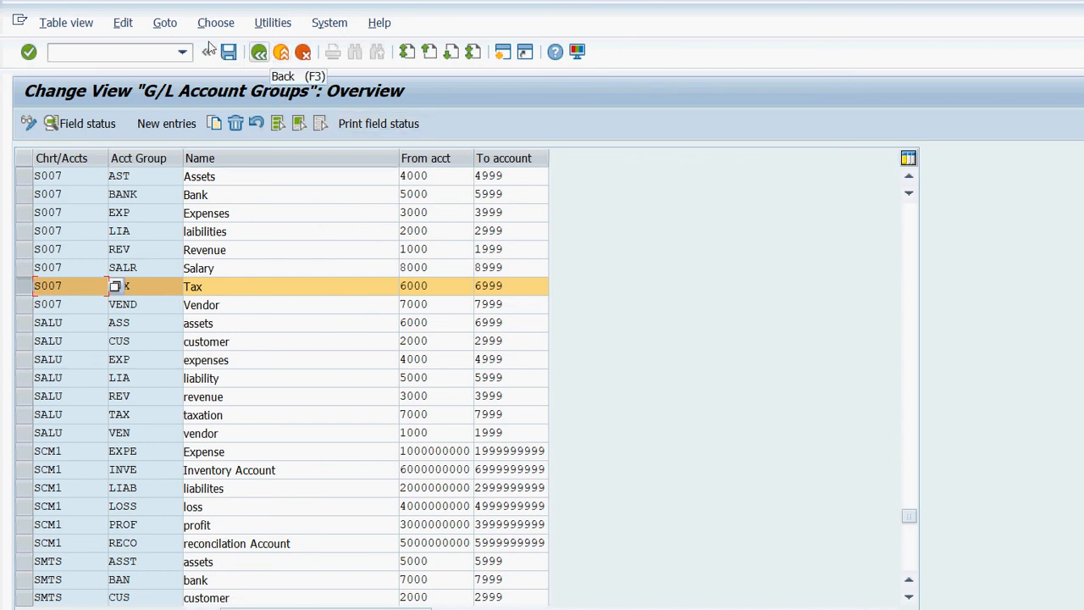
Switch from the account groups overview to central G/L account editing with transaction /nfs00.
left_click(110, 40)
type("/nd")
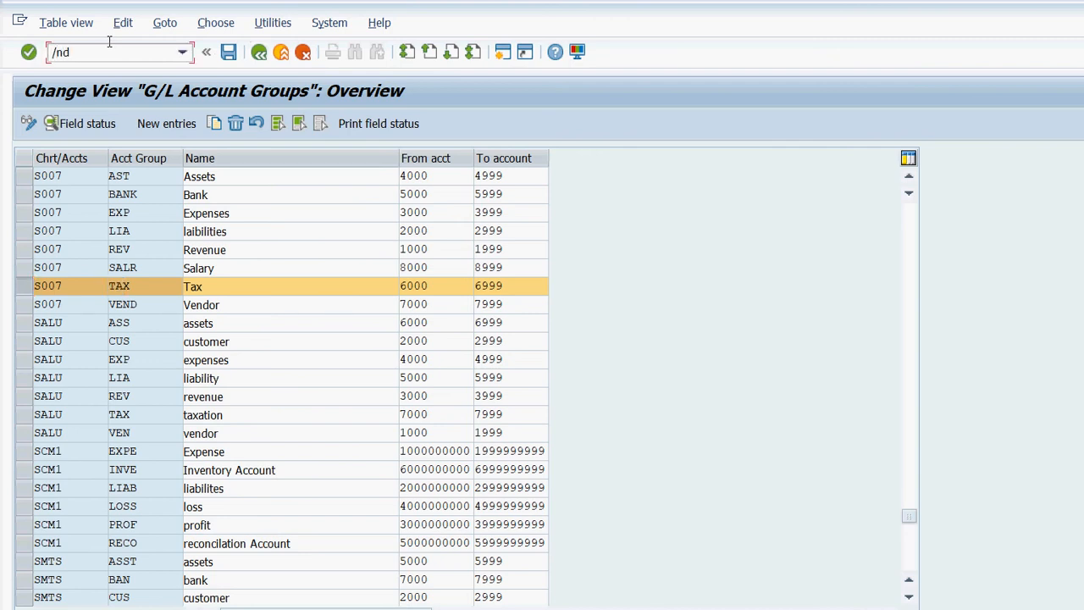
key("BackSpace")
type("fs00")
key("Return")
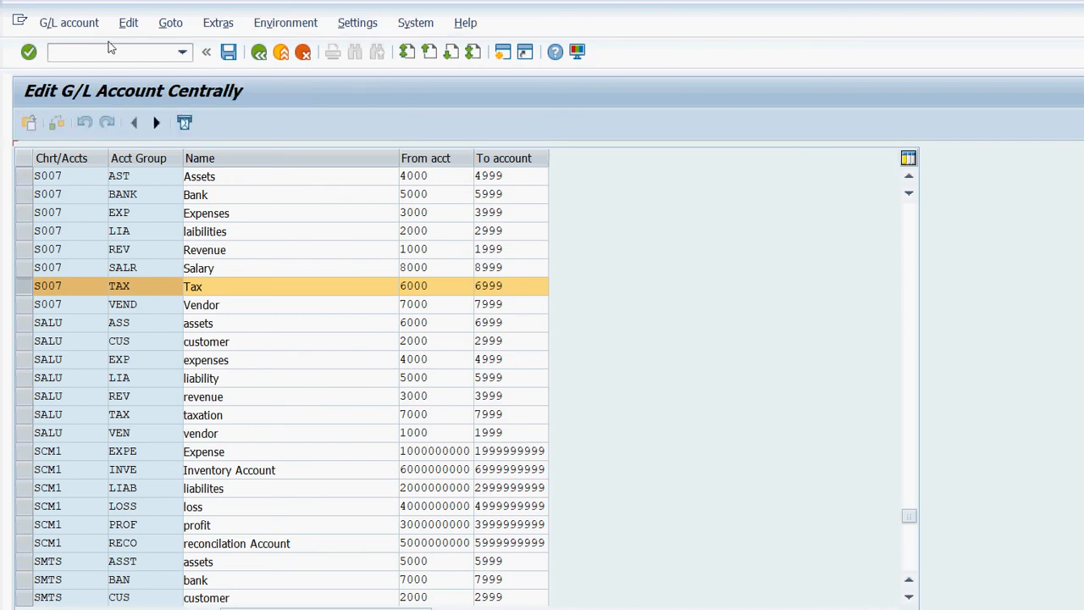
Start creating G/L account 6000 in company code JHOT.
type("6000")
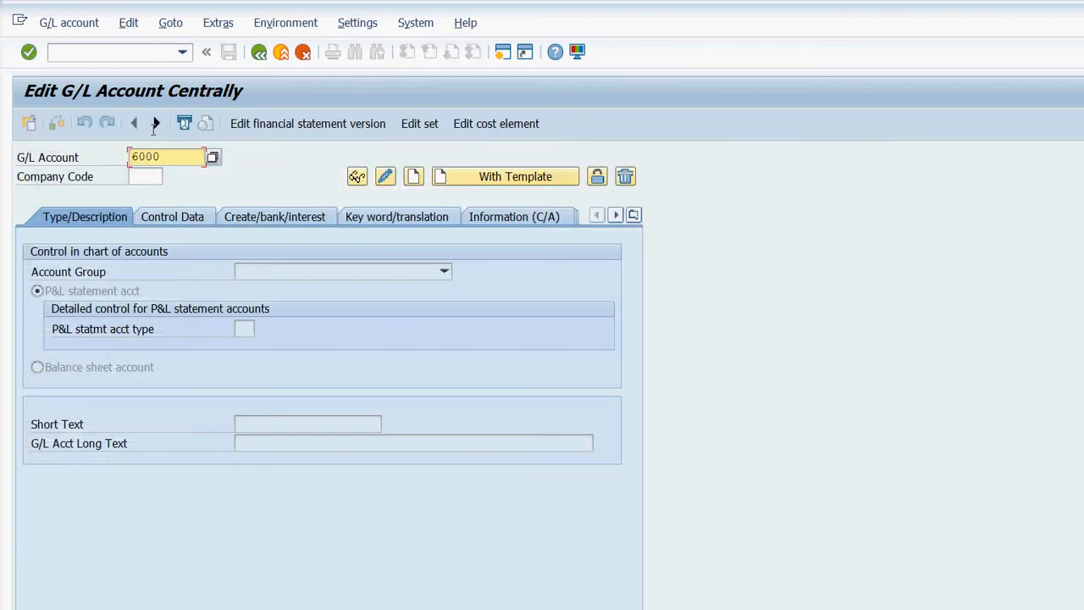
key("Tab")
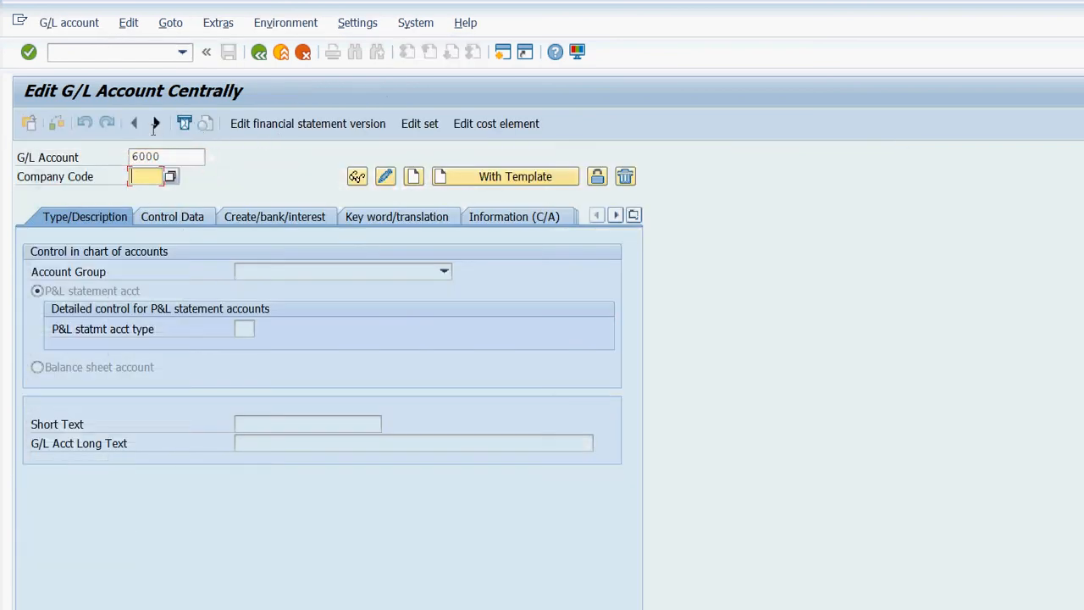
type("jhot")
left_click(414, 177)
Assign the new account to the Tax account group and make it a balance sheet account.
left_click(290, 272)
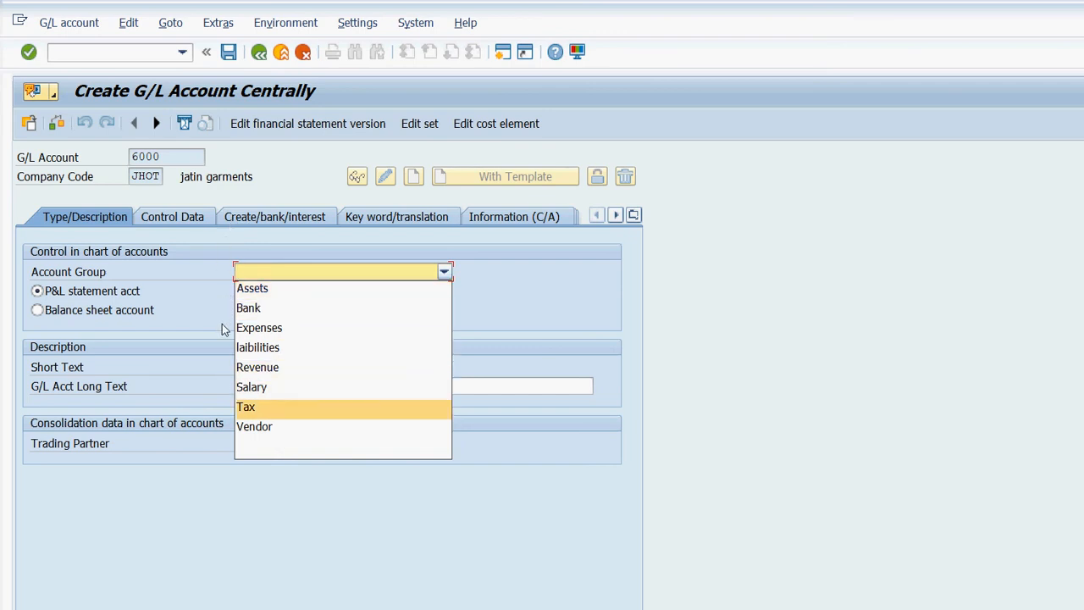
left_click(279, 408)
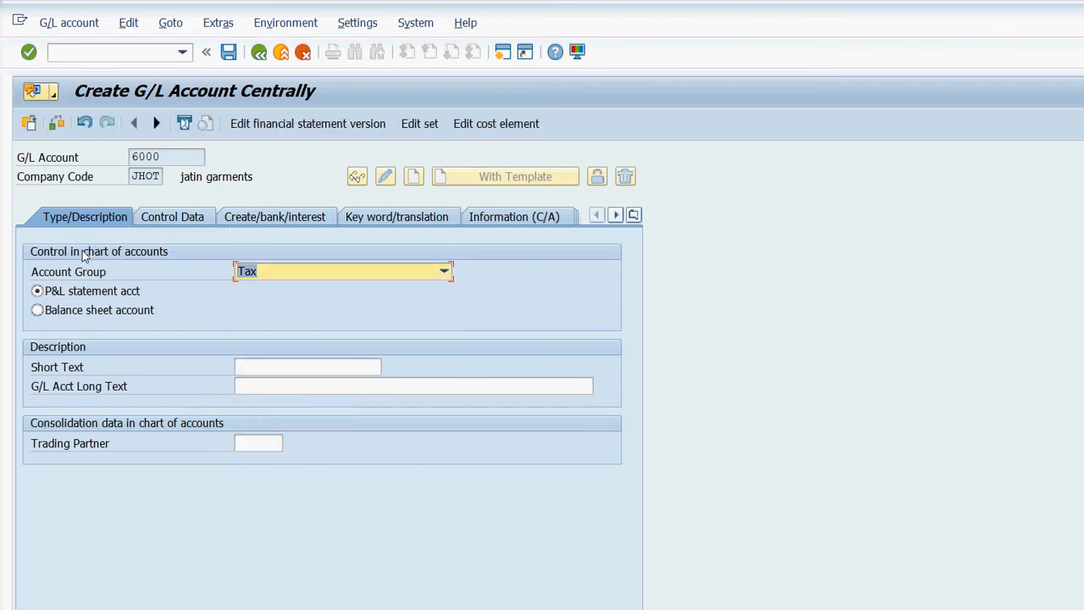
left_click(38, 310)
key("Tab")
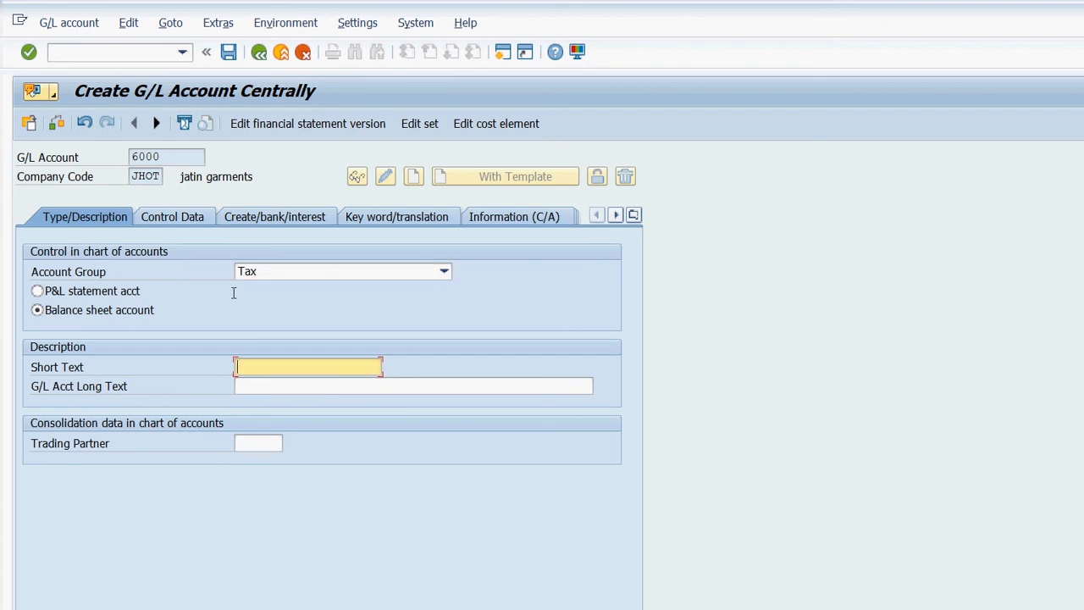
type("GS")
key("BackSpace")
key("BackSpace")
type("Input Tax")
type("CGST SGST")
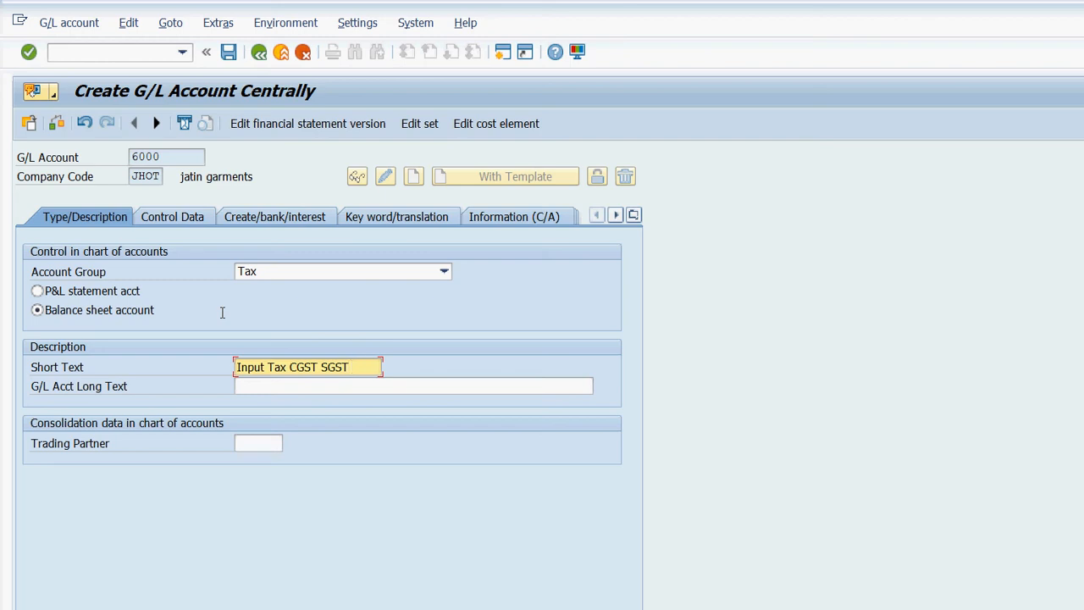
key("BackSpace")
key("BackSpace")
key("BackSpace")
key("BackSpace")
key("BackSpace")
key("BackSpace")
key("BackSpace")
key("BackSpace")
key("BackSpace")
key("BackSpace")
key("BackSpace")
key("BackSpace")
key("BackSpace")
key("BackSpace")
key("BackSpace")
key("BackSpace")
key("BackSpace")
key("BackSpace")
key("BackSpace")
key("BackSpace")
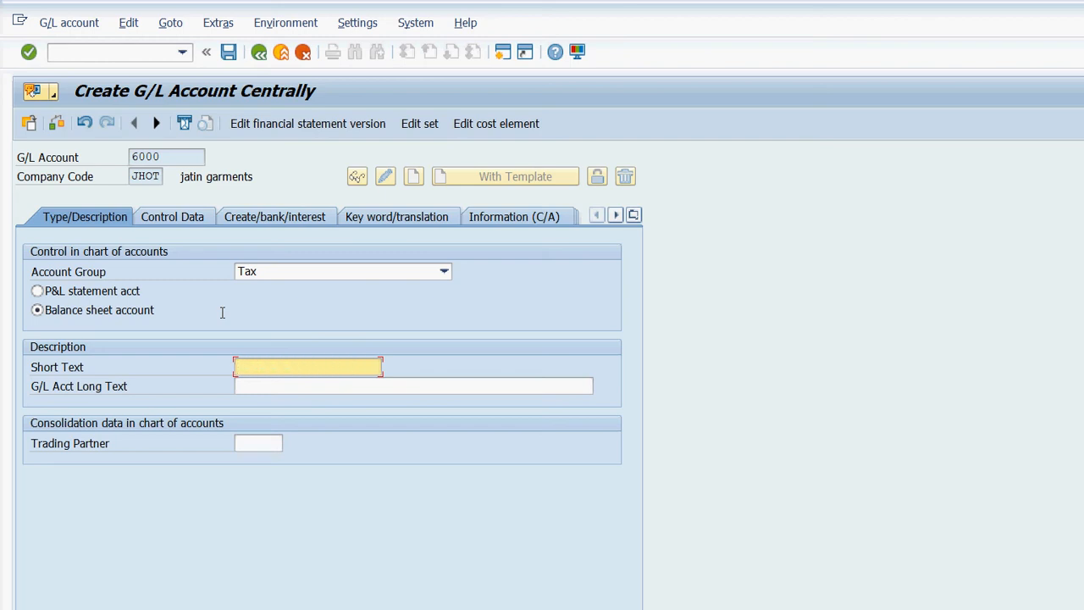
Enter the short text "Tax GST input" and the G/L account long text "TAX cgst sgst input".
type("Tas")
key("BackSpace")
type("x GST input")
key("Tab")
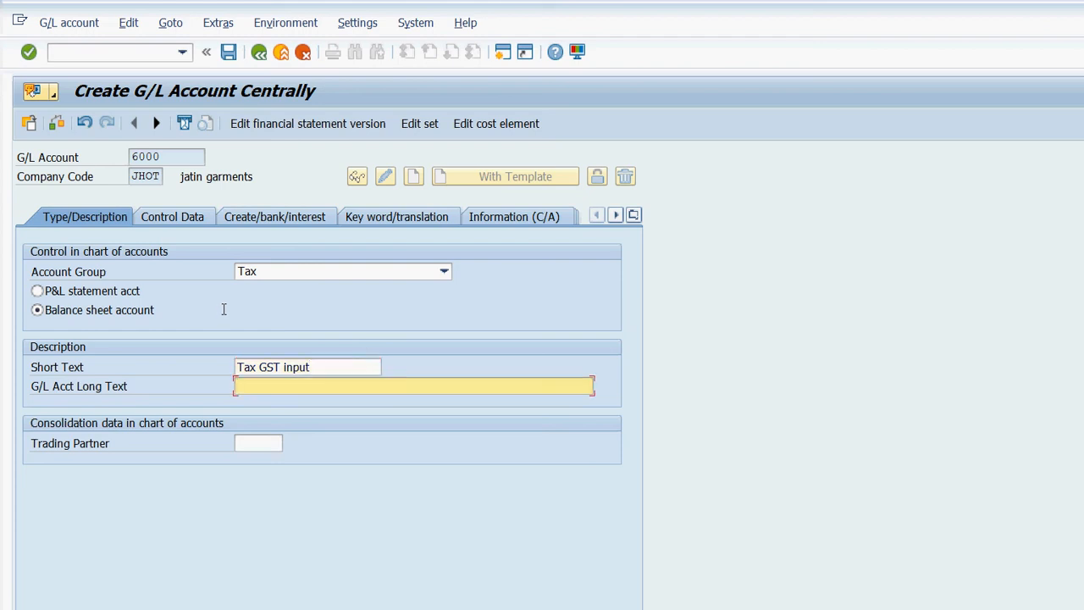
type("TA")
type("X cgst sgst input")
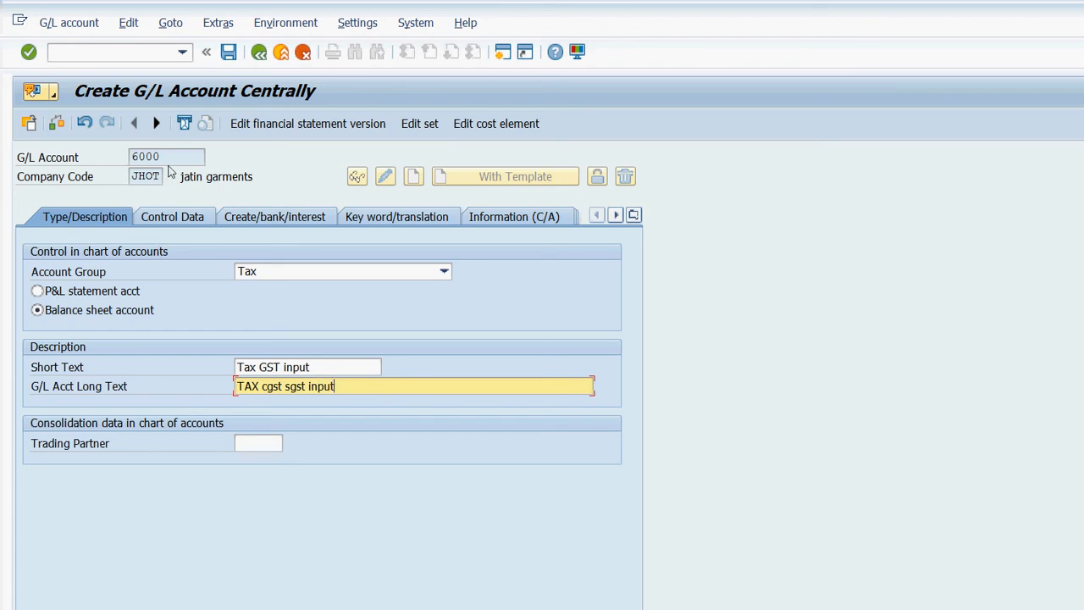
key("Return")
In the control data of account 6000, set the tax category to Input Tax Account (<).
left_click(179, 218)
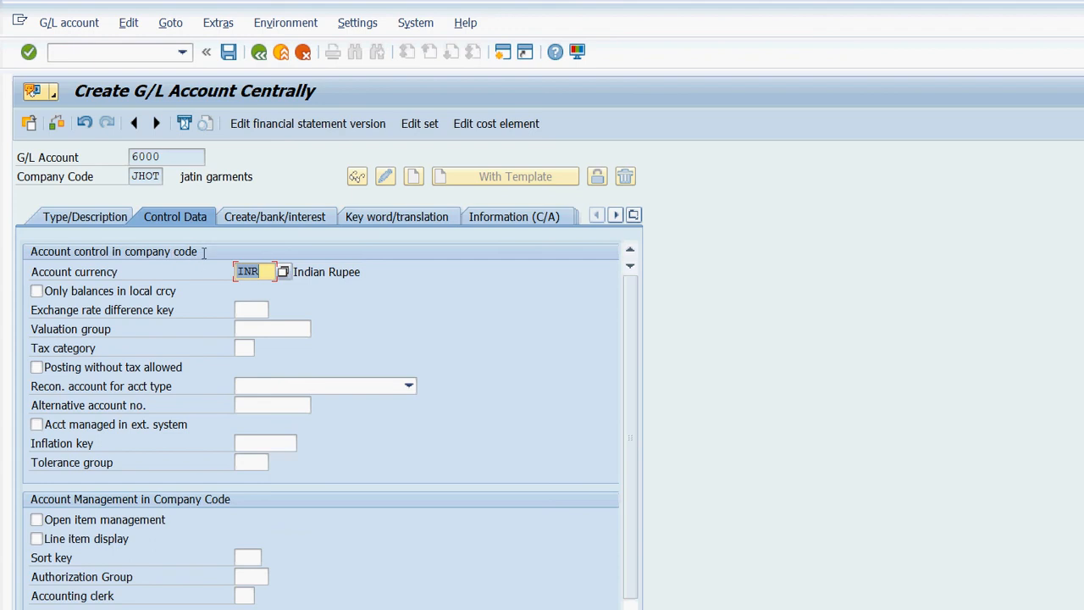
key("Tab")
key("Tab")
key("Tab")
key("Tab")
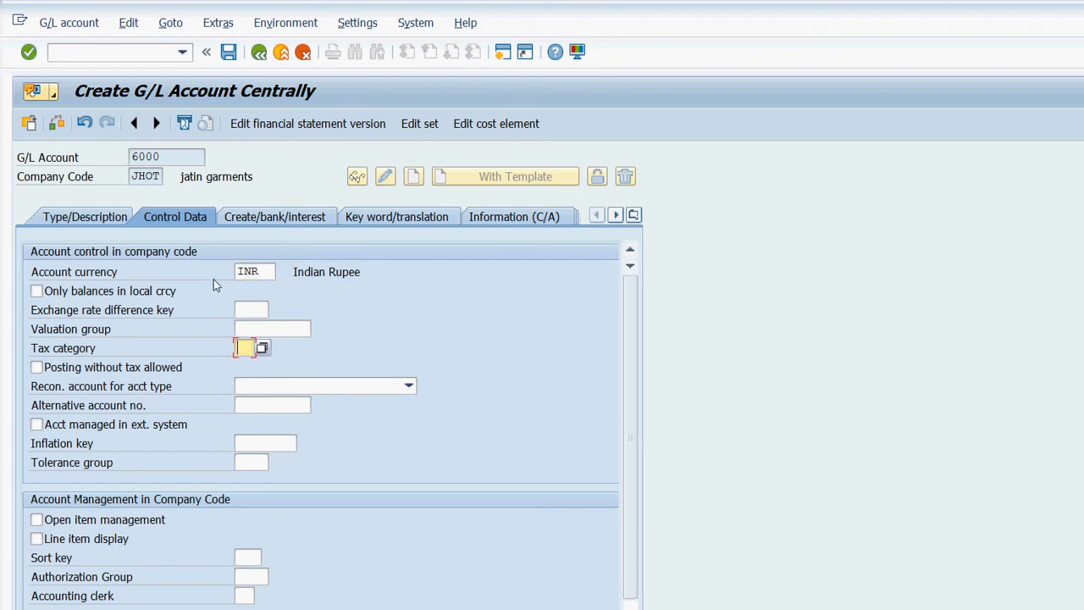
key("F4")
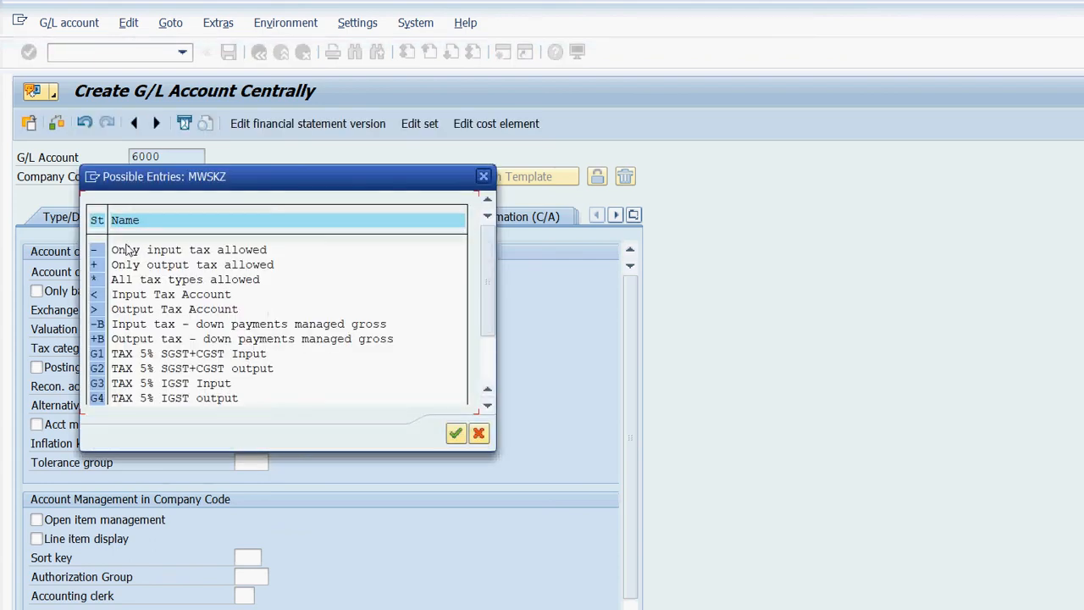
double_click(144, 294)
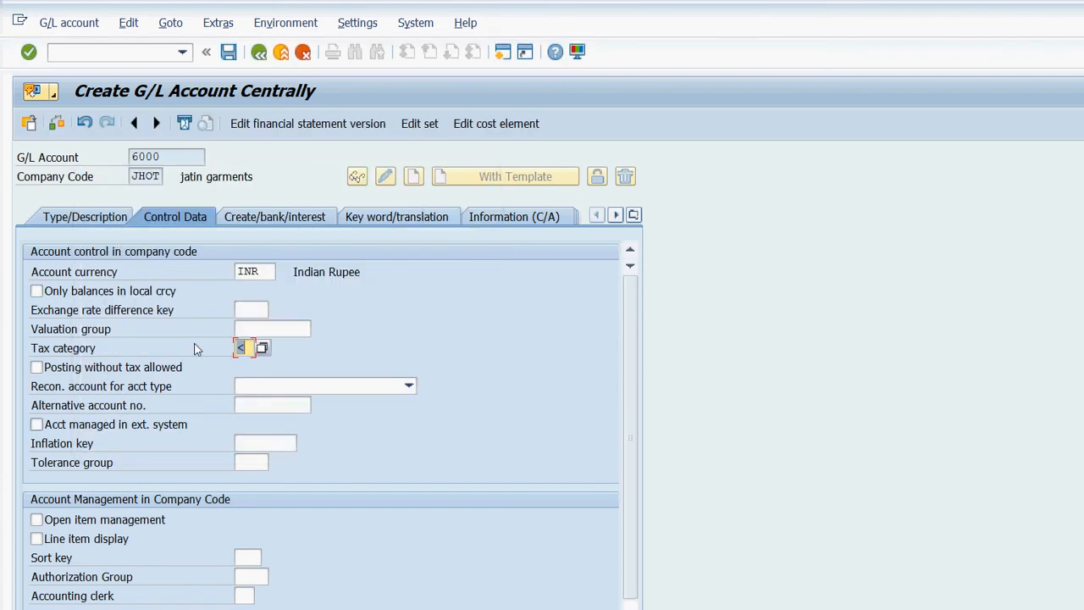
Enable line item display for account 6000 and set its sort key to 001.
left_click(36, 539)
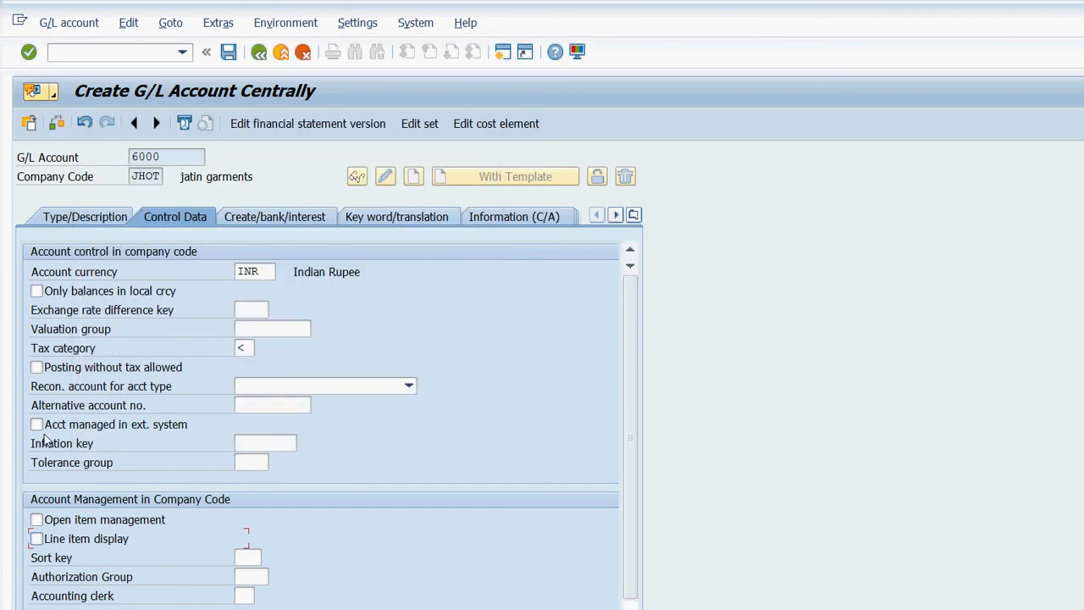
key("Tab")
type("00")
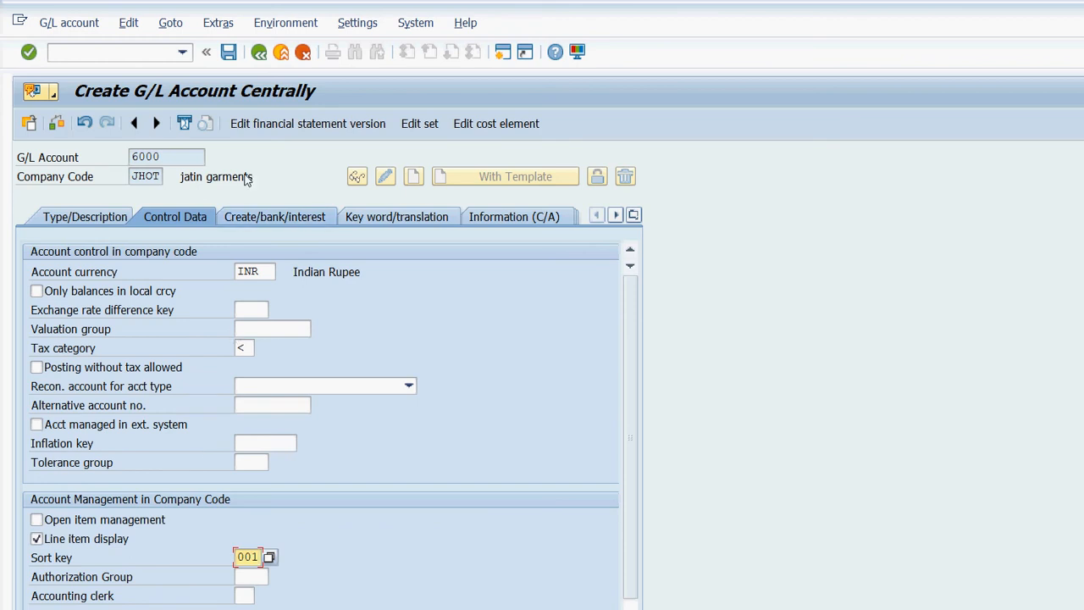
Assign field status group G041 to account 6000 and save the account despite the warning.
left_click(246, 218)
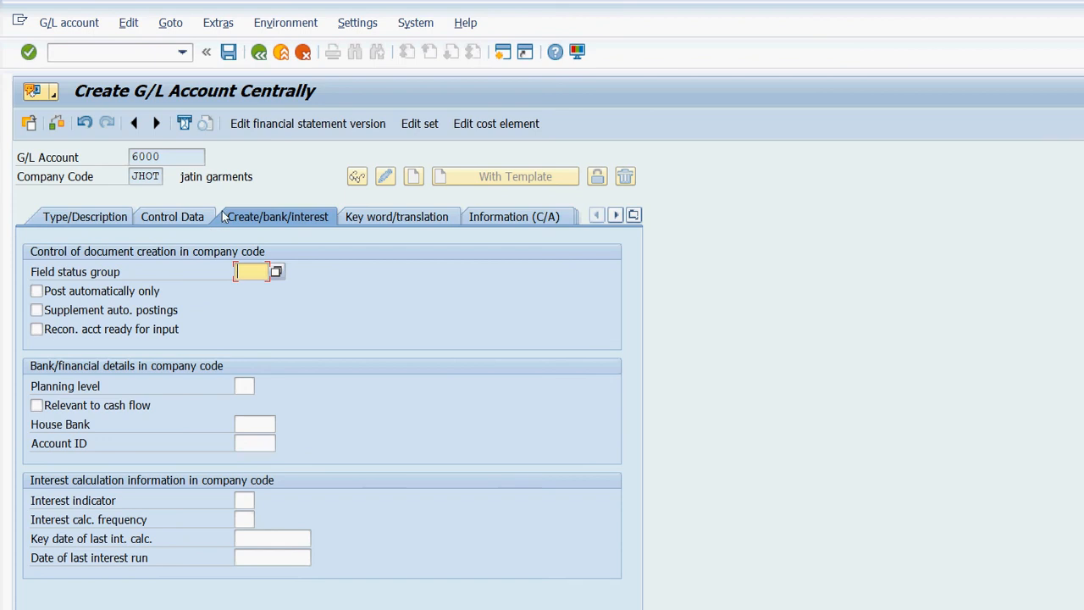
left_click(276, 271)
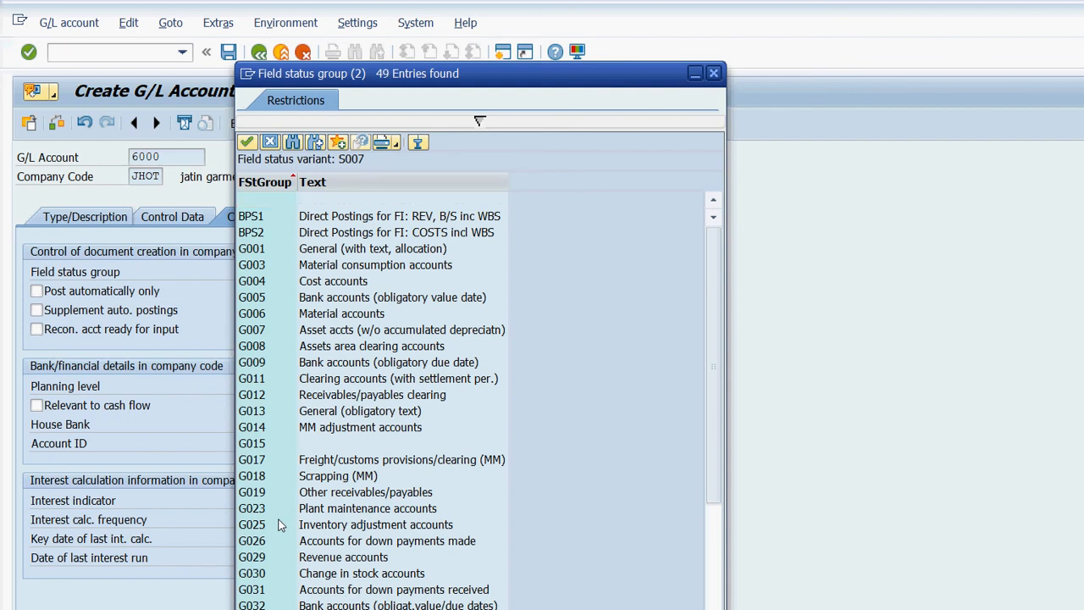
scroll(281, 525, "down", 1)
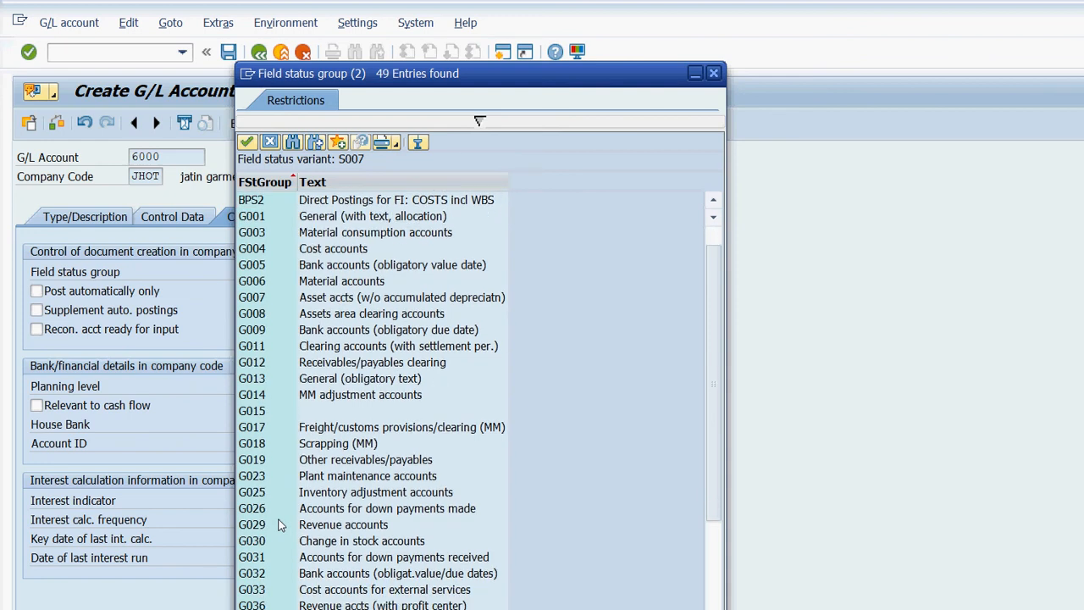
double_click(330, 524)
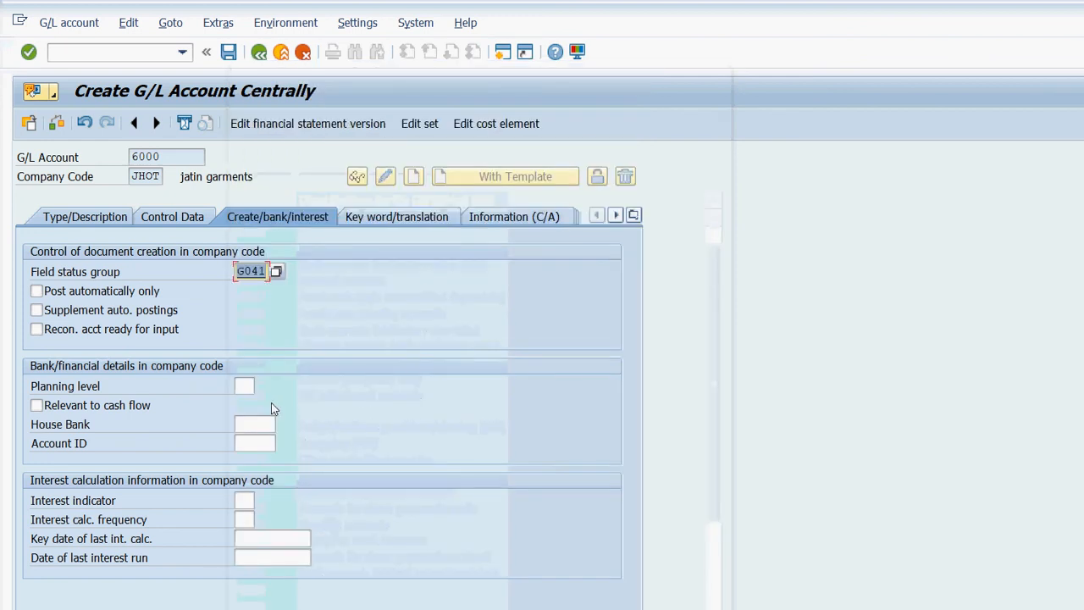
left_click(229, 51)
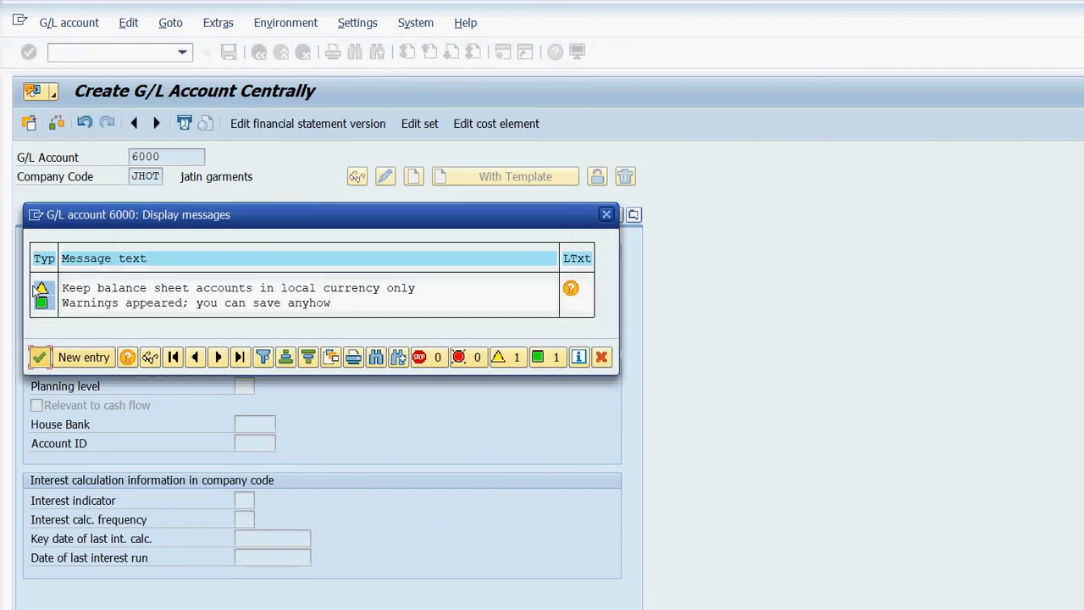
key("Return")
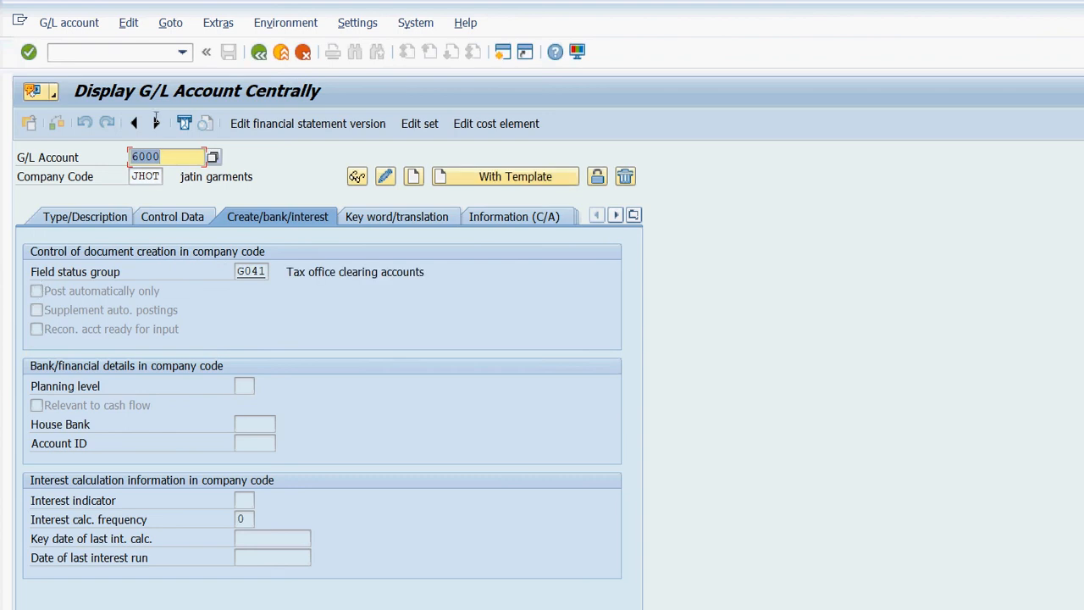
Start creating G/L account 6001 with account 6000 of company code JHOT as the template.
left_click(174, 156)
key("BackSpace")
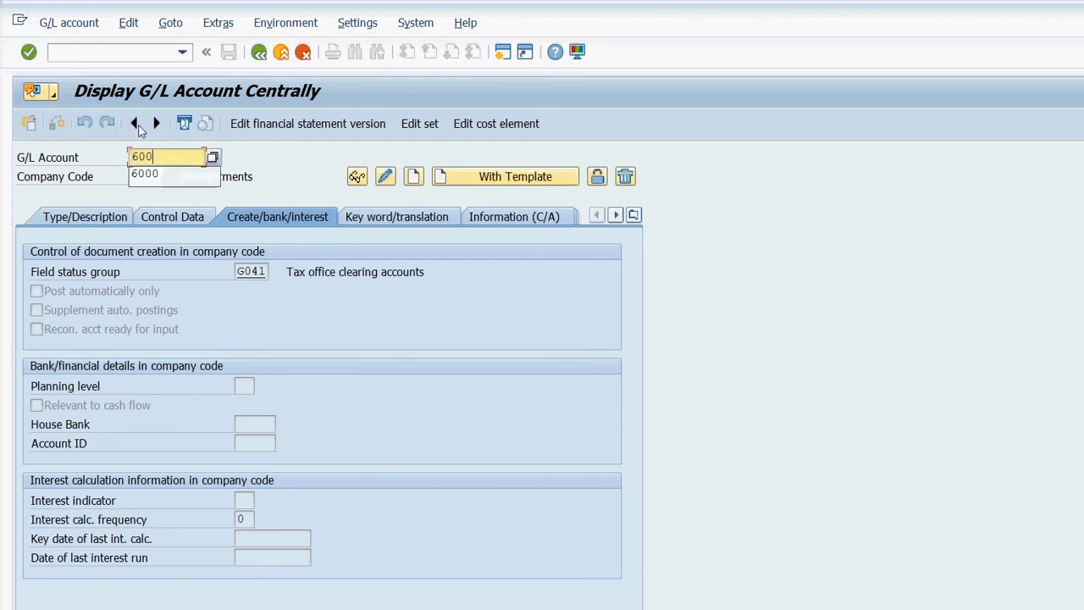
type("1")
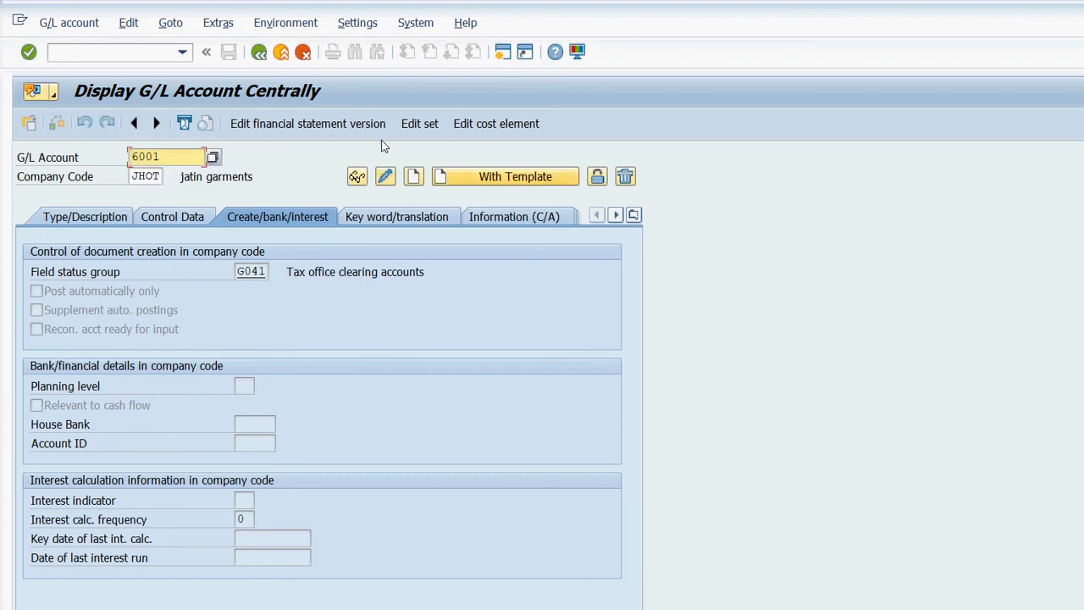
left_click(477, 177)
type("6000")
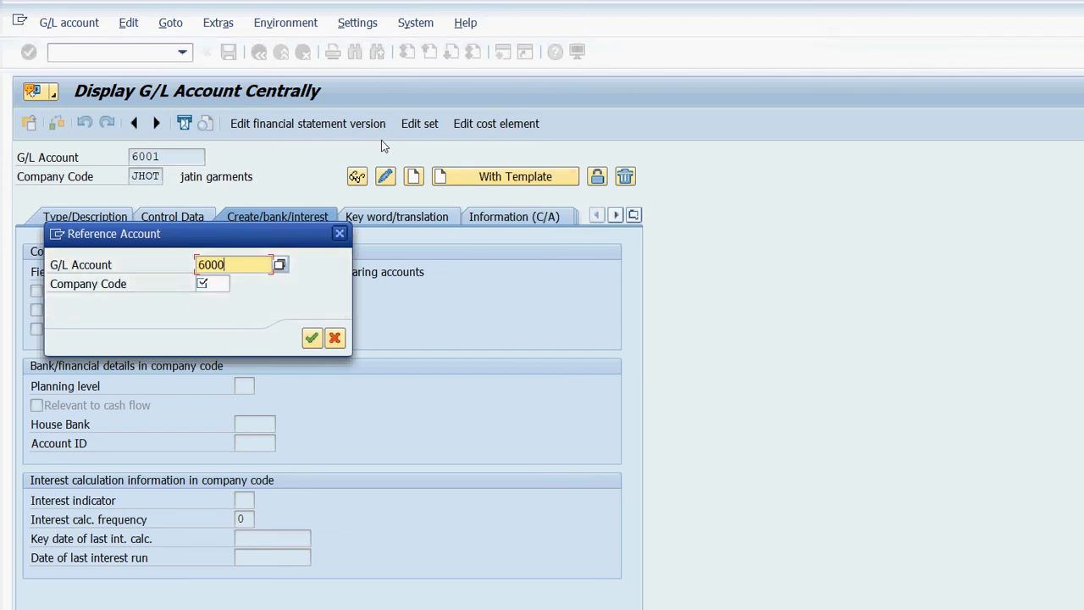
key("Tab")
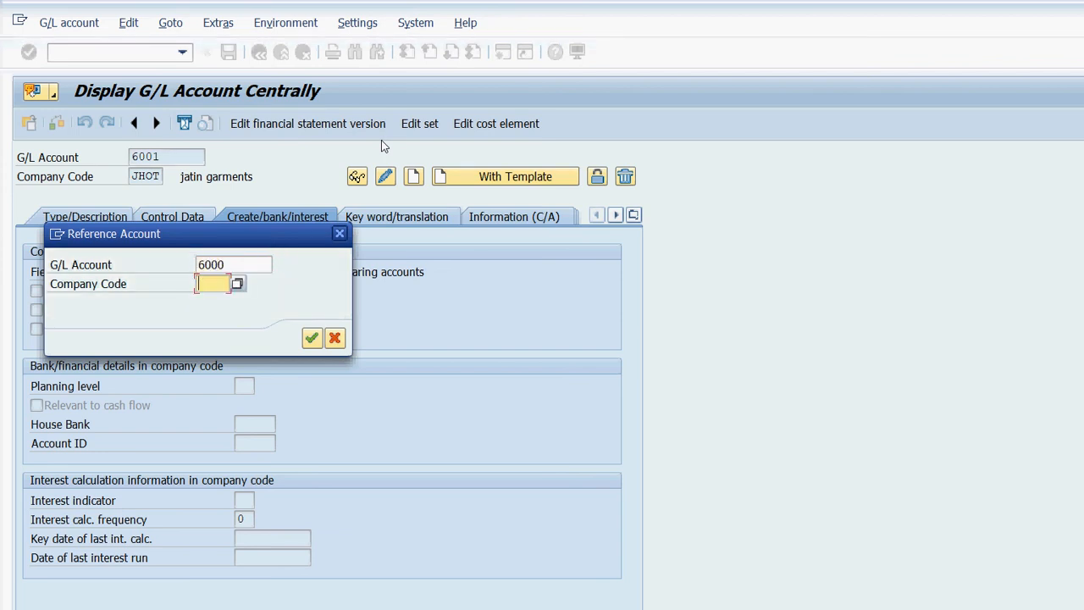
type("JHOT")
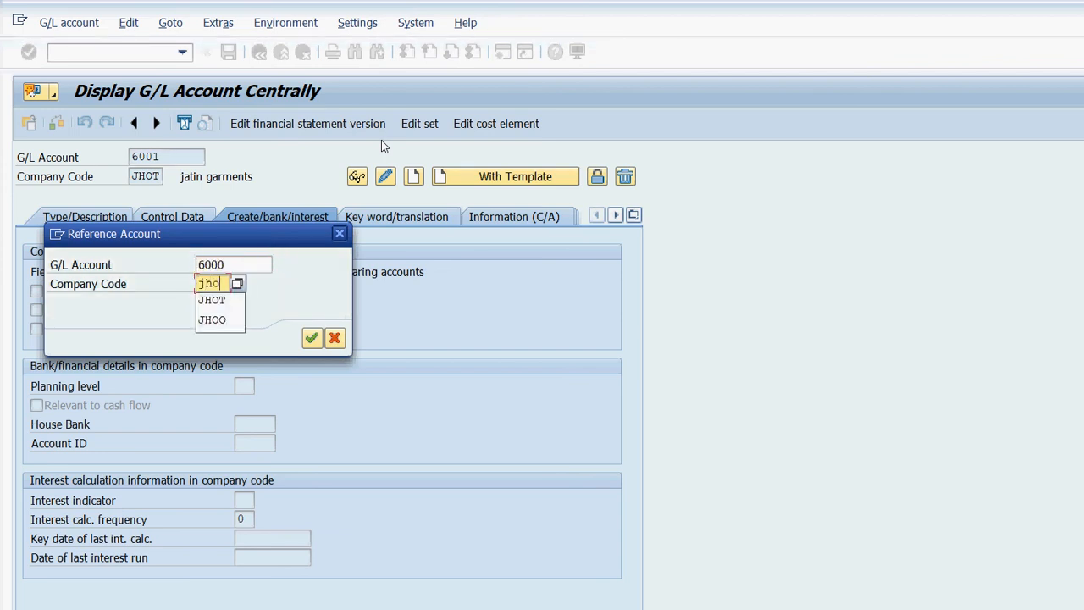
key("Return")
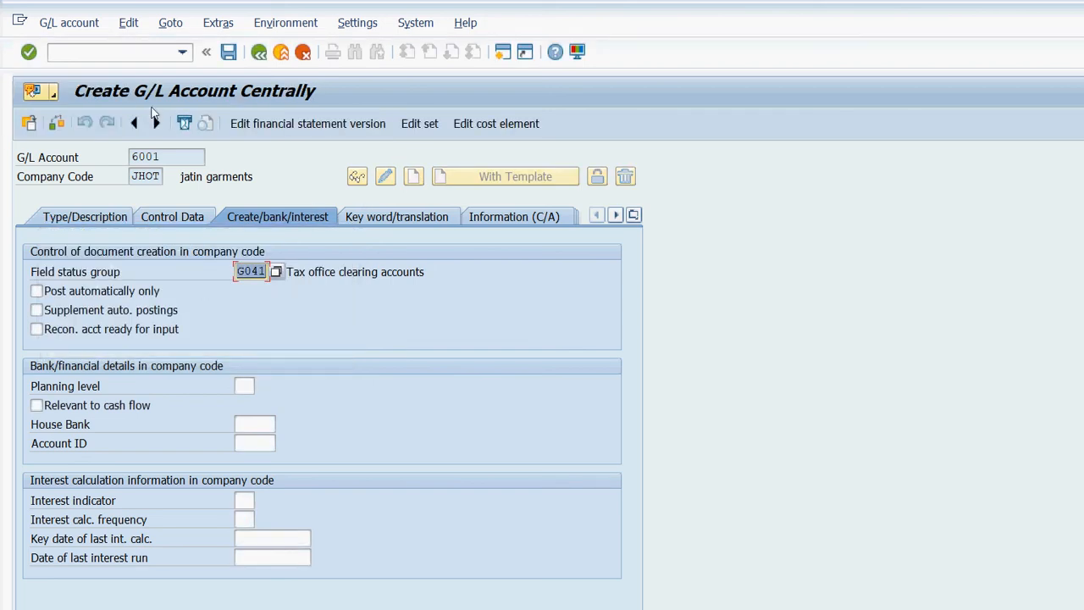
Change the short text of account 6001 to "Tax GST IGT input".
left_click(85, 217)
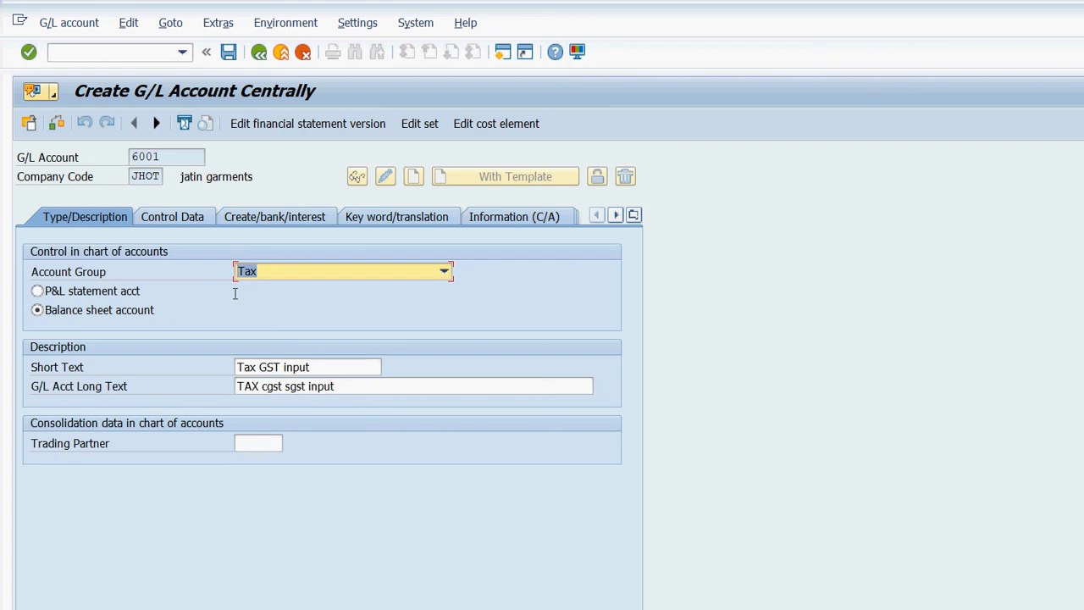
key("Tab")
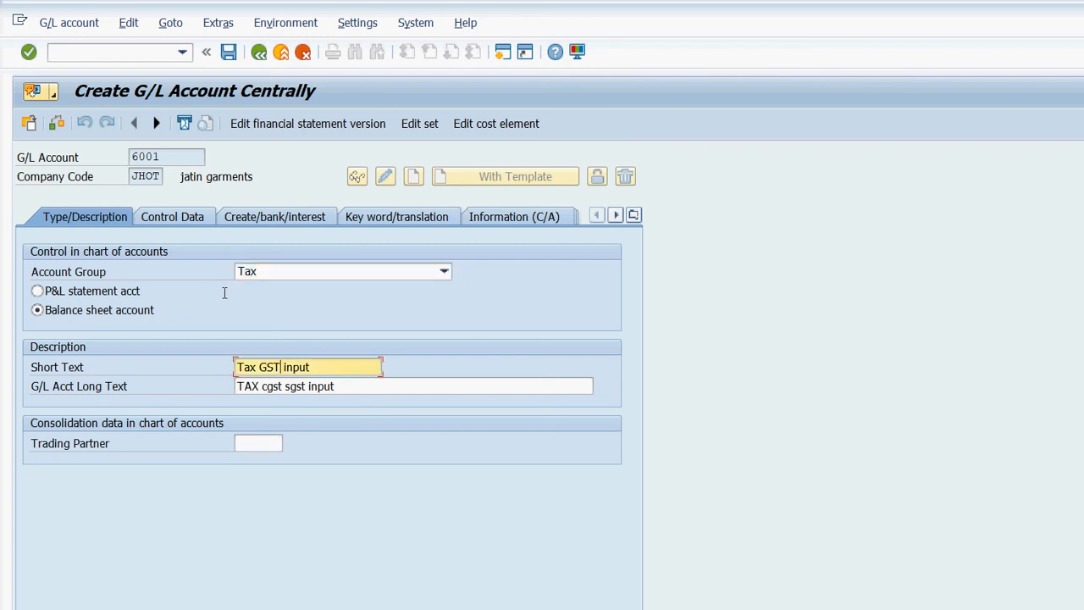
type("IGT")
Change the G/L account long text of account 6001 to "TAX IGT input".
key("Tab")
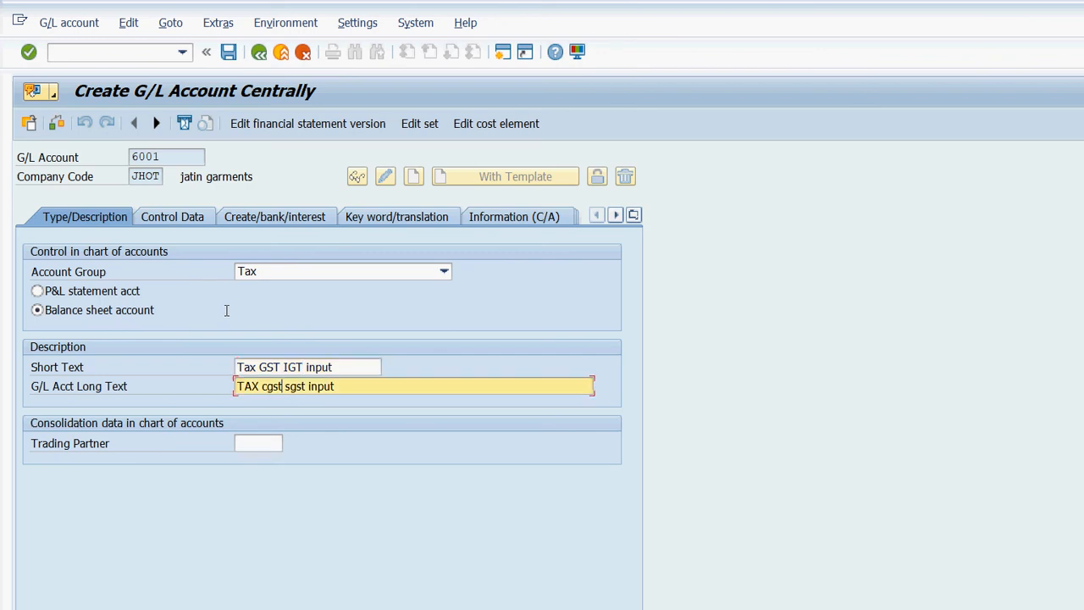
key("BackSpace")
key("BackSpace")
key("BackSpace")
key("BackSpace")
key("BackSpace")
key("Delete")
key("Delete")
key("Delete")
key("Delete")
type("IGT")
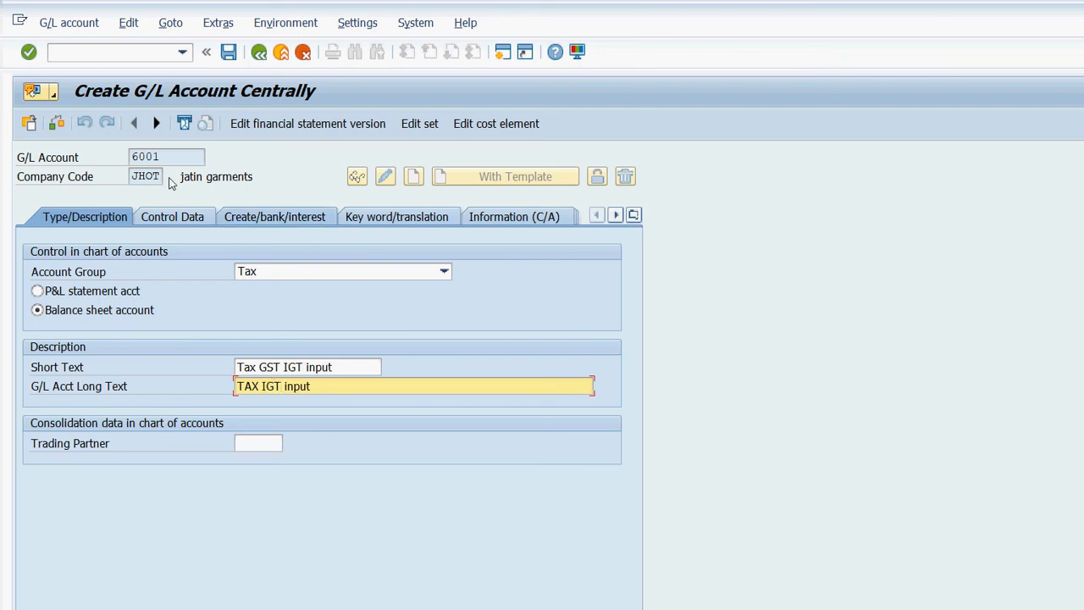
Review the control data of account 6001 and save the account despite the warning.
left_click(172, 217)
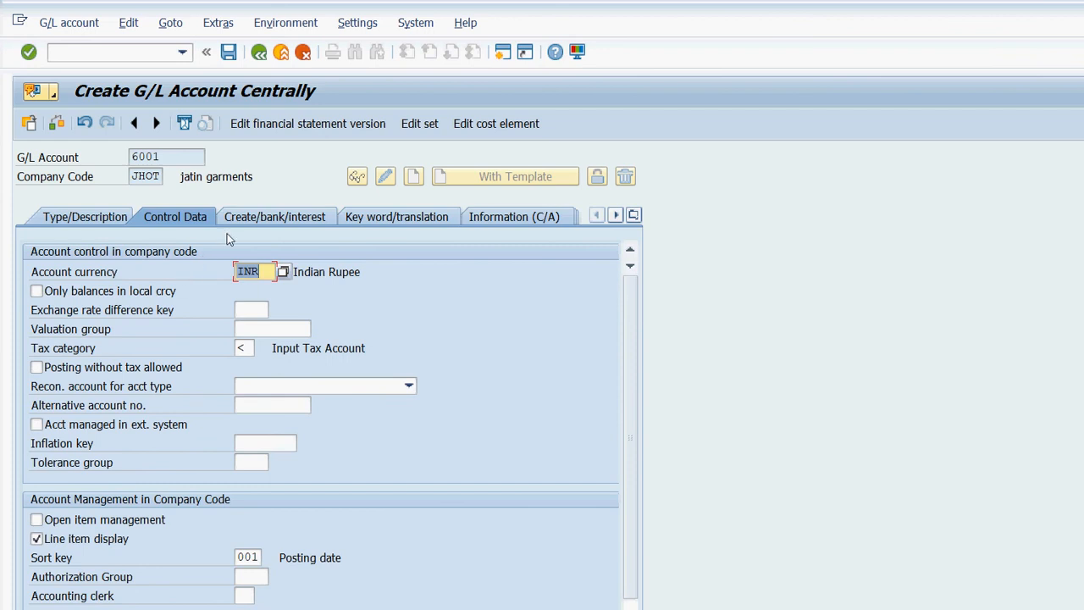
key("ctrl+s")
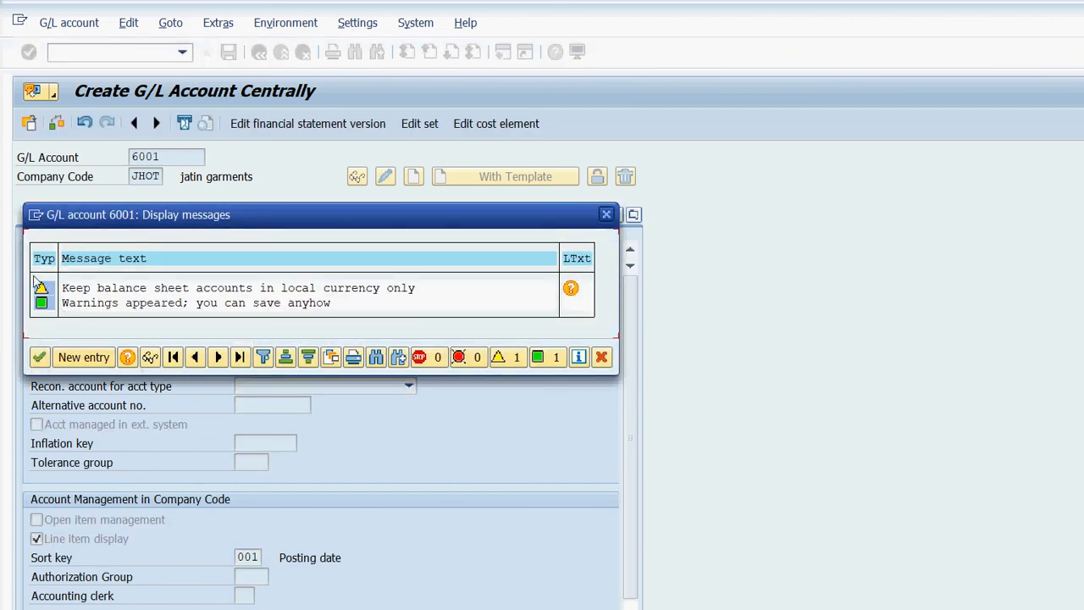
left_click(39, 357)
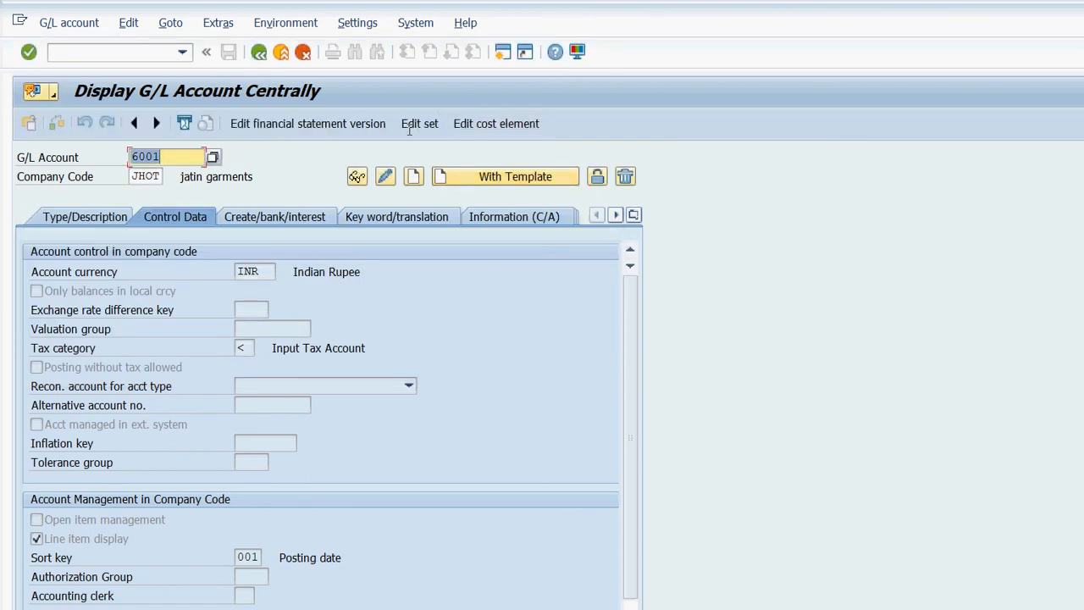
Start creating G/L account 6002 in company code JHOT with account 6000 as the template.
left_click(507, 177)
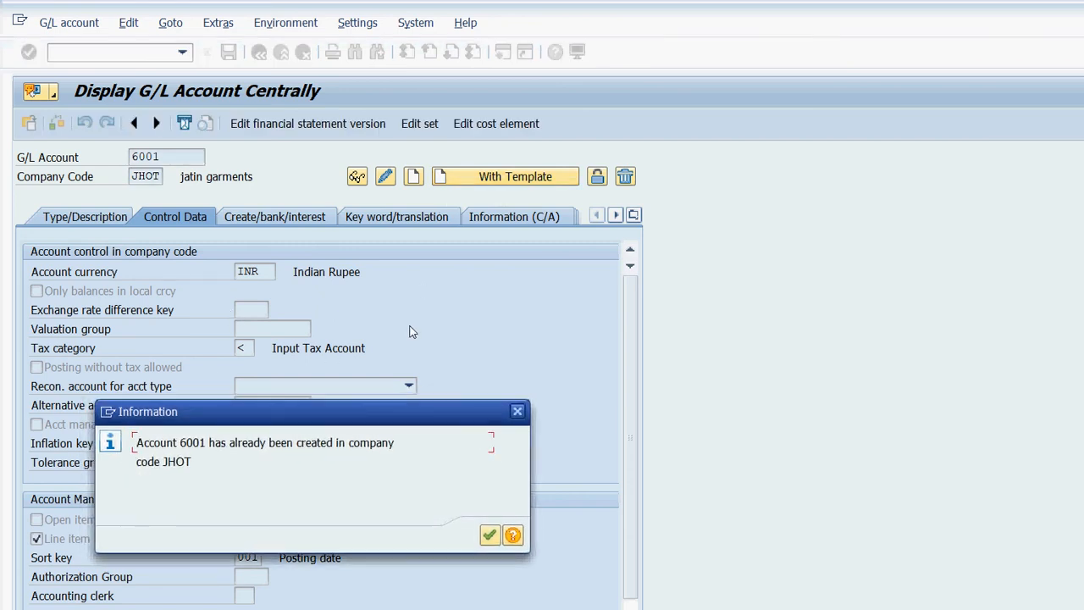
key("Return")
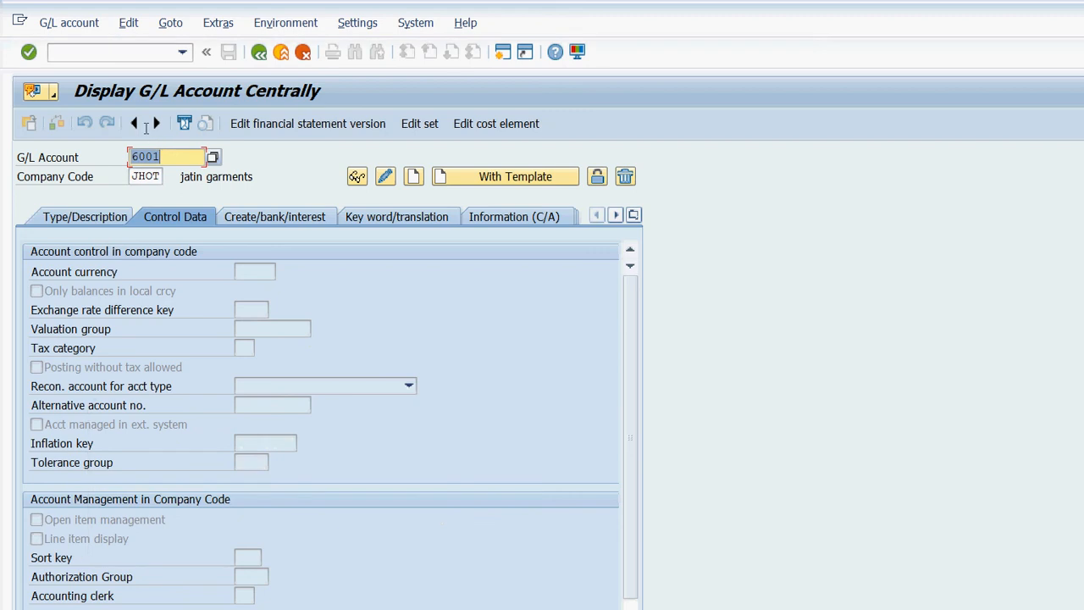
key("End")
key("BackSpace")
type("2")
left_click(509, 176)
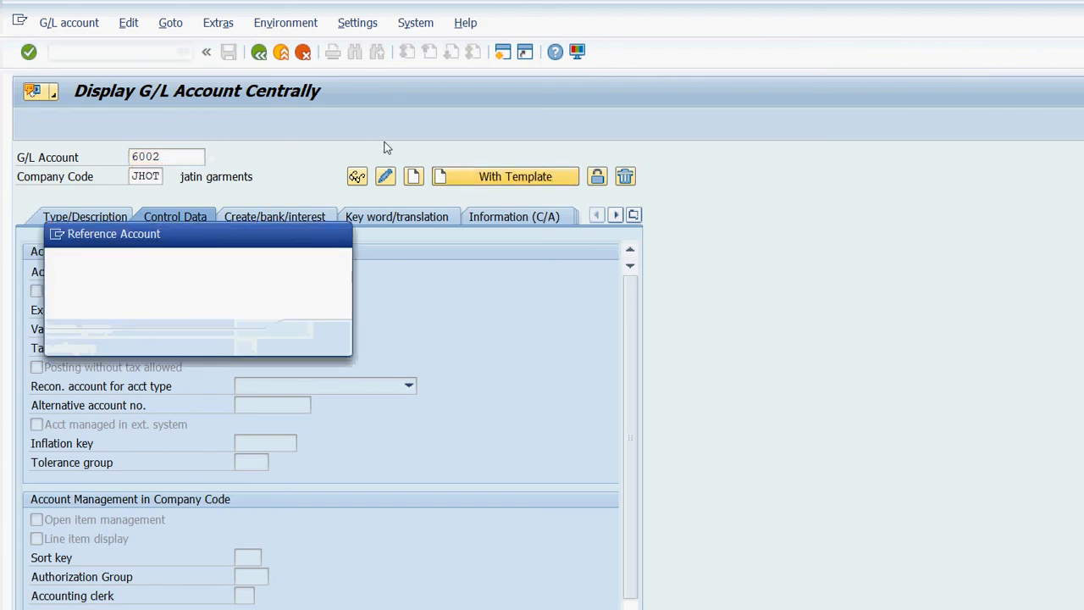
key("Return")
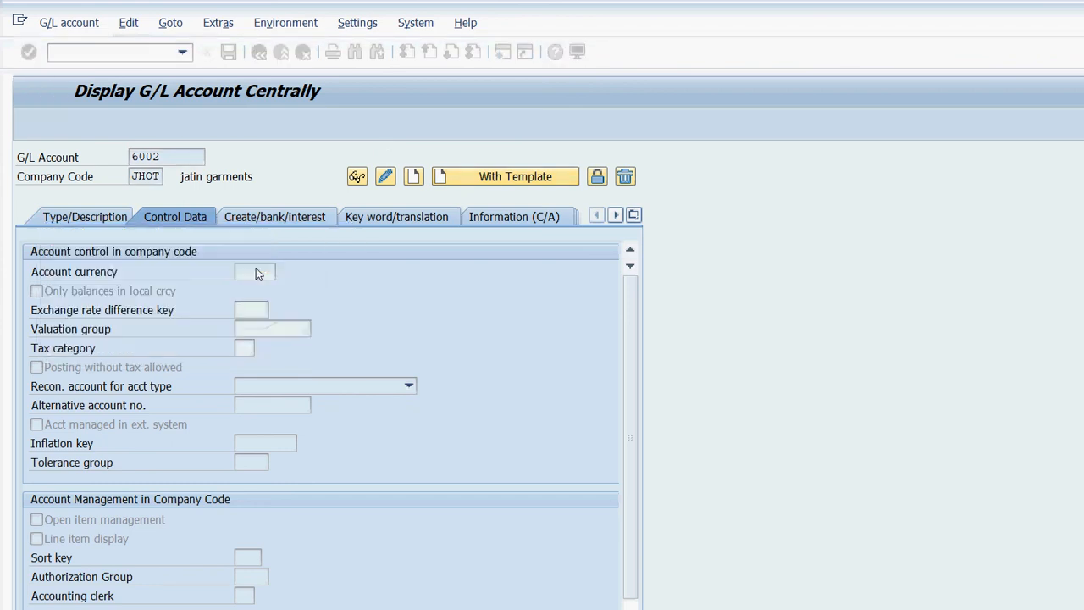
Set the tax category of account 6002 to > (Output Tax Account) in its control data.
key("Tab")
key("Tab")
key("Tab")
key("Tab")
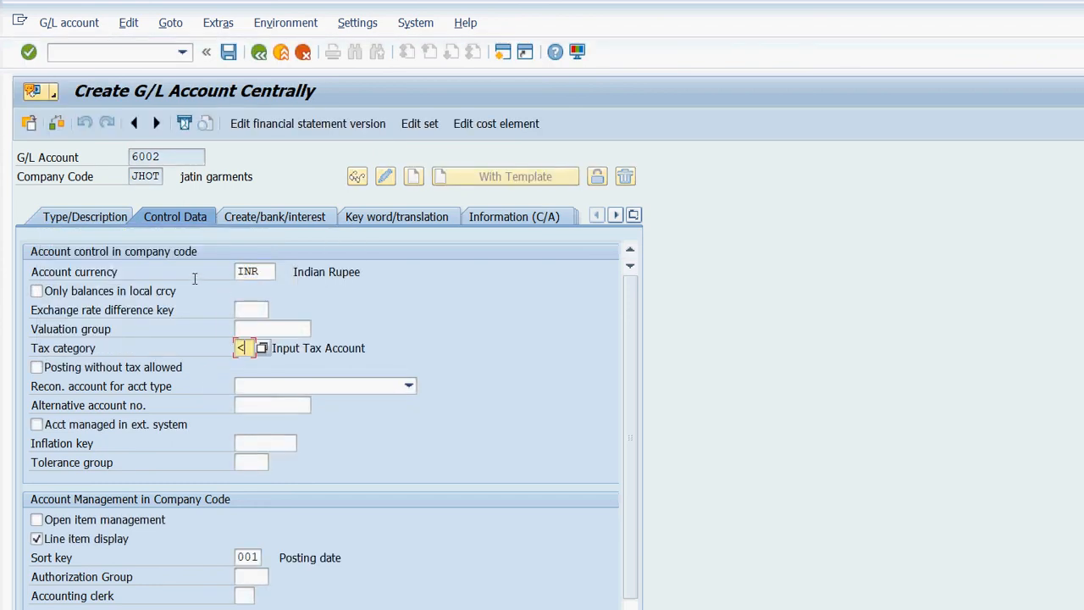
key("F4")
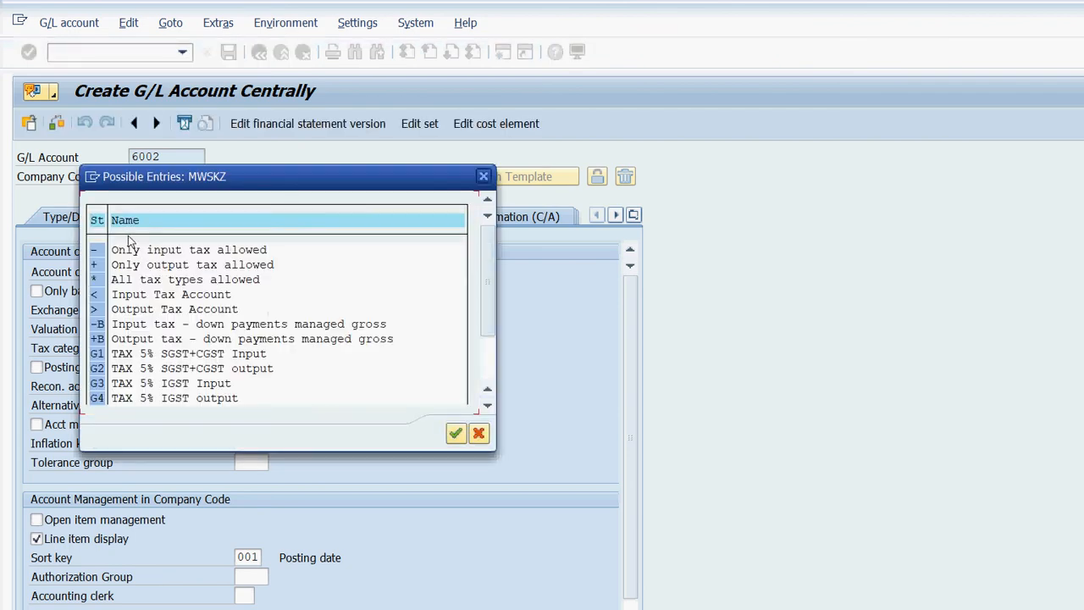
key("Escape")
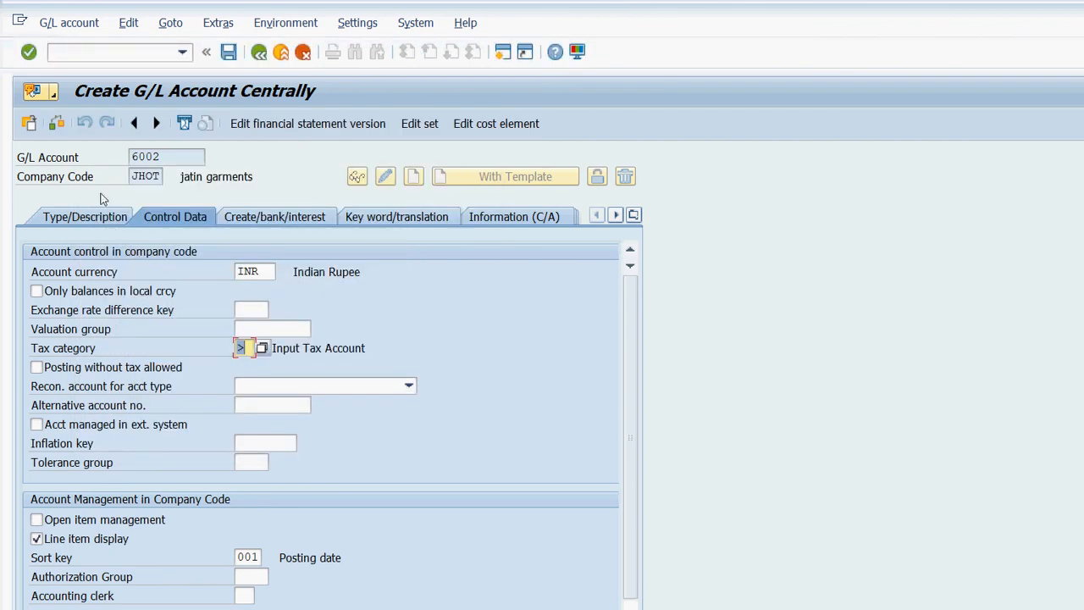
key("Return")
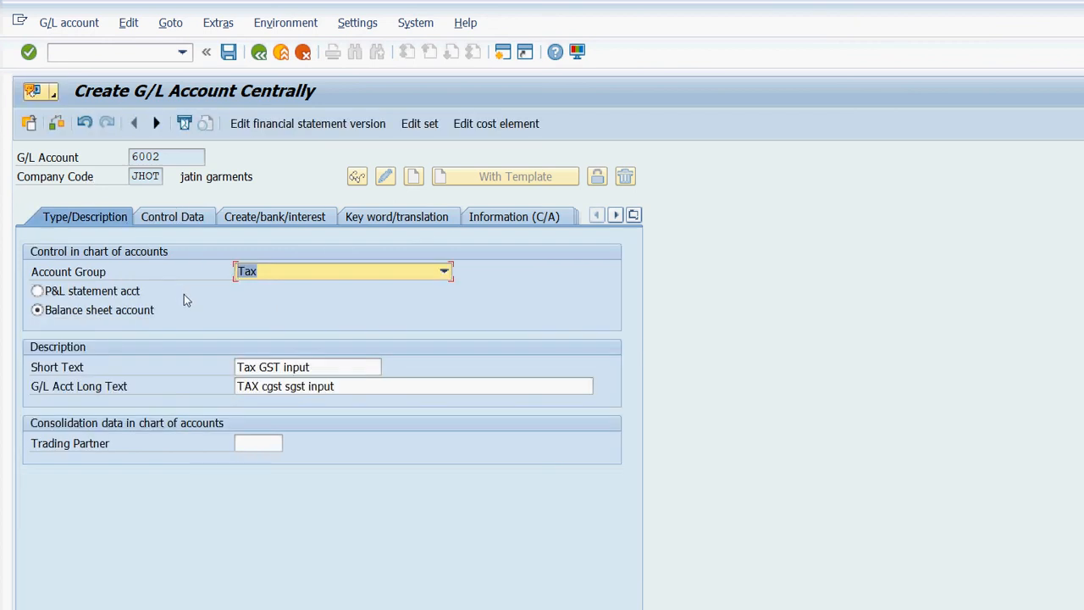
Change the short text of account 6002 to "Tax GST Output".
key("Tab")
key("BackSpace")
key("BackSpace")
key("BackSpace")
key("BackSpace")
key("BackSpace")
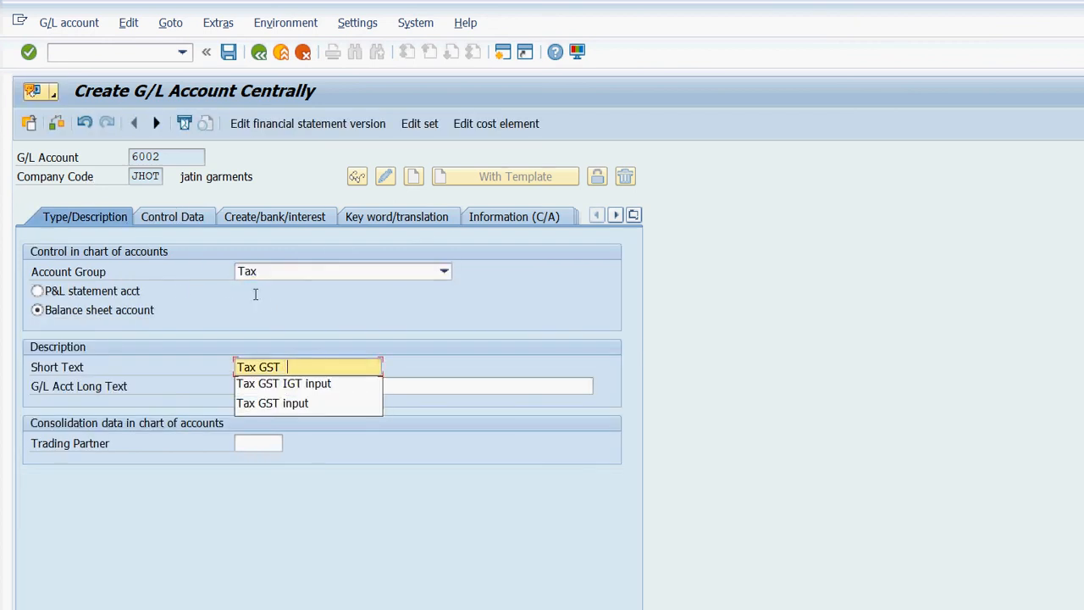
type("Output")
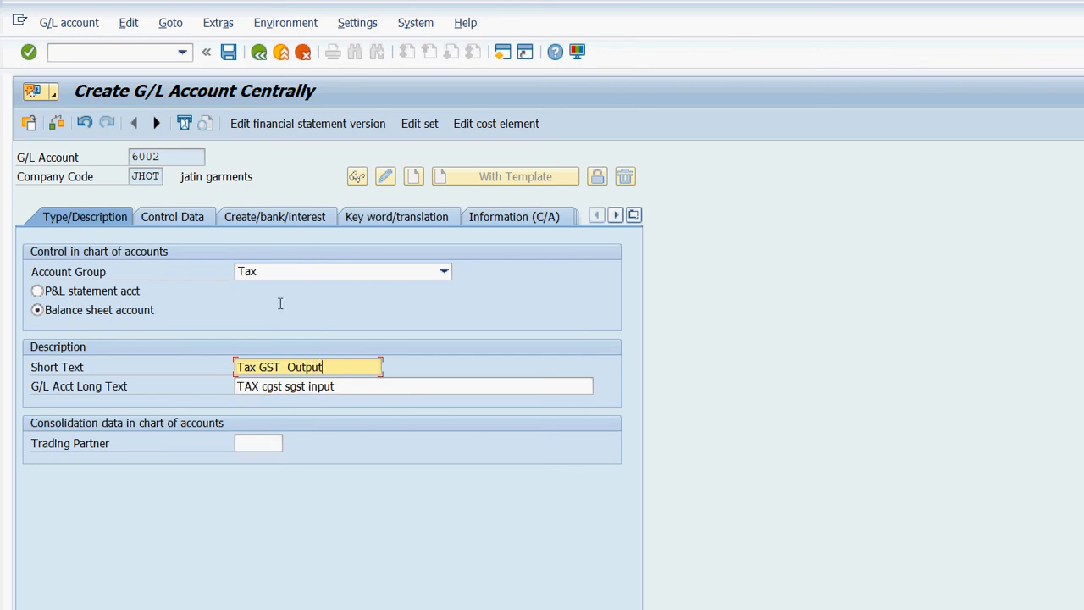
Change the G/L account long text to "TAX cgst sgst Output" and save account 6002 despite the warning.
key("Tab")
key("BackSpace")
key("BackSpace")
key("BackSpace")
key("BackSpace")
key("BackSpace")
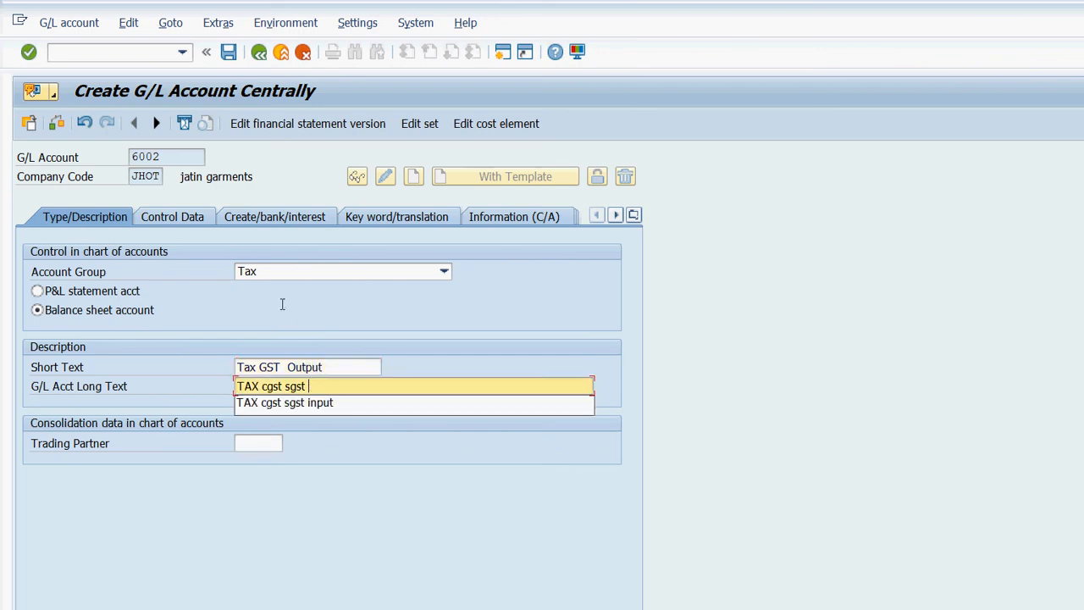
type("Output")
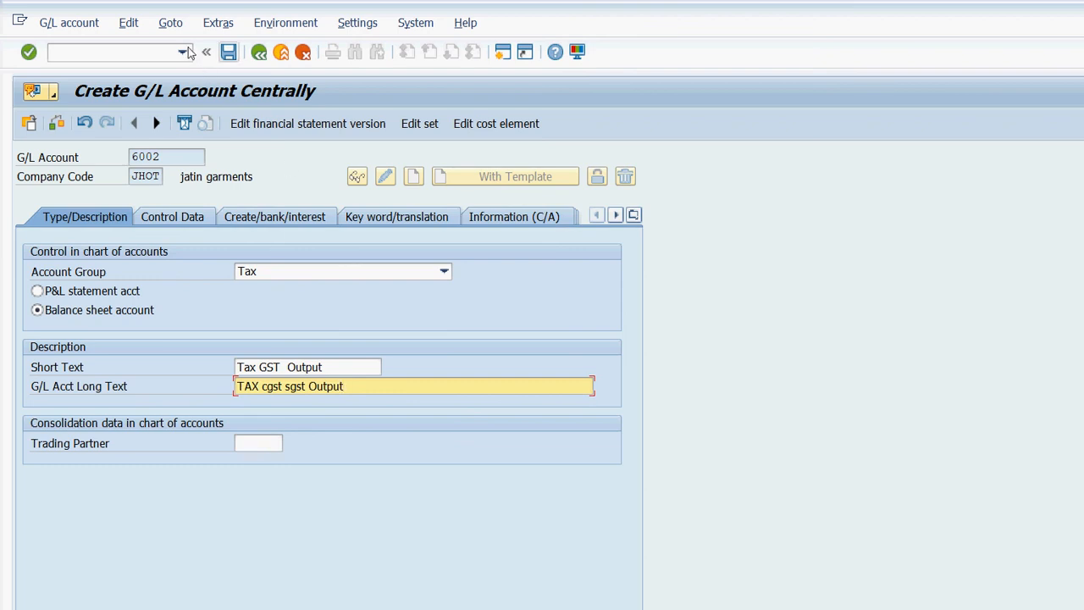
left_click(229, 52)
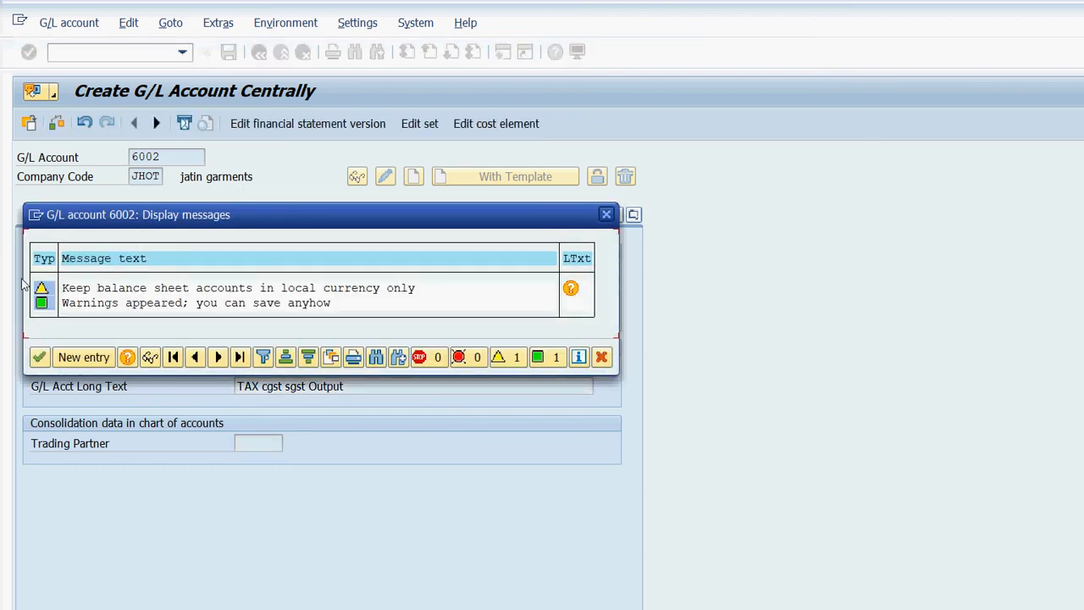
left_click(606, 214)
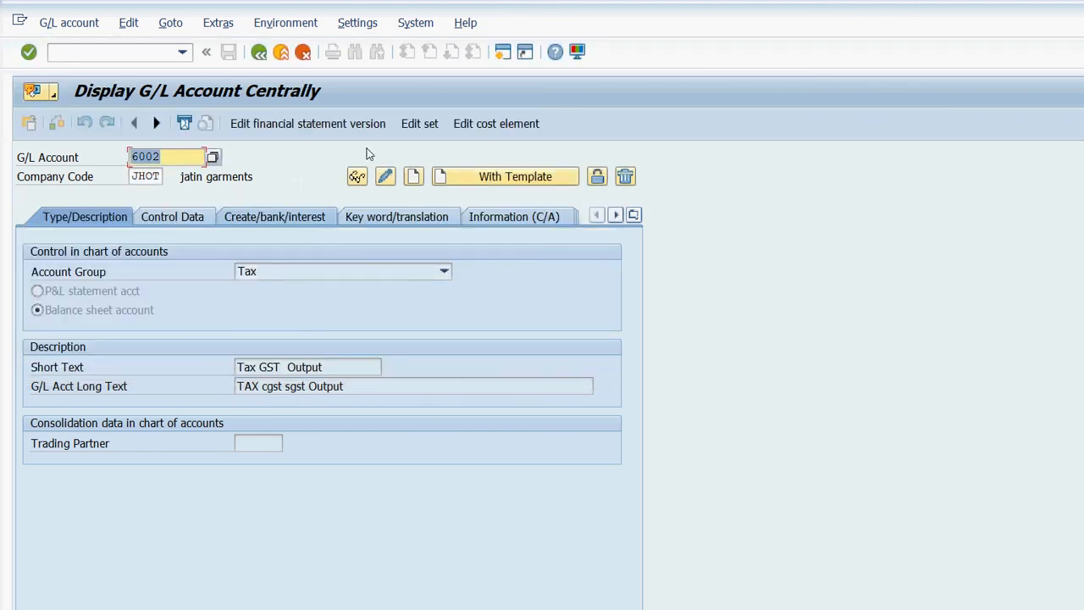
Start creating G/L account 6003 in company code JHOT with account 6001 as the template.
type("6003")
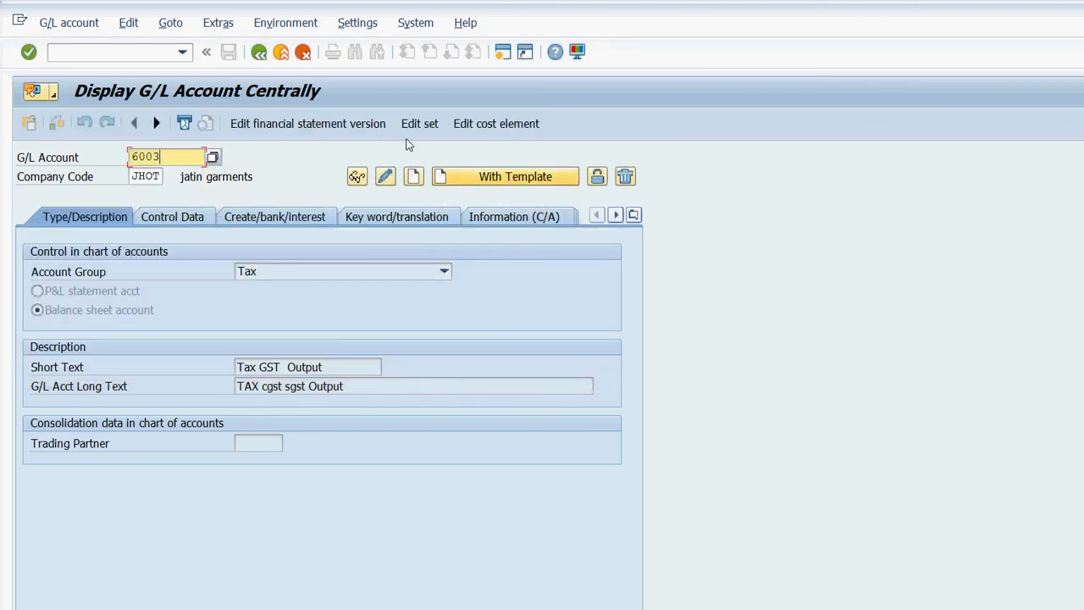
left_click(506, 176)
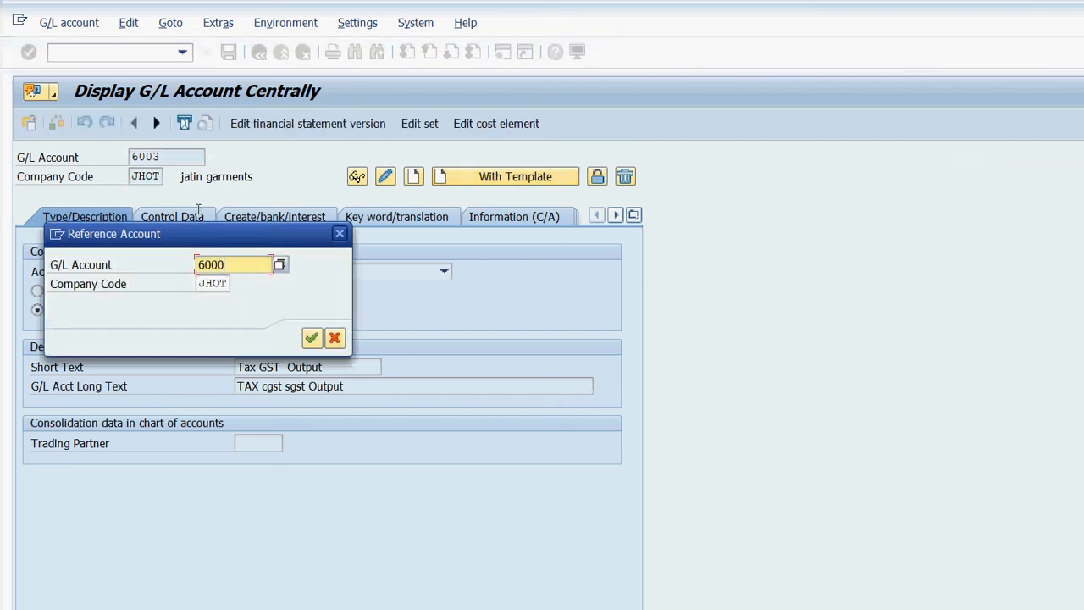
type("6001")
key("Return")
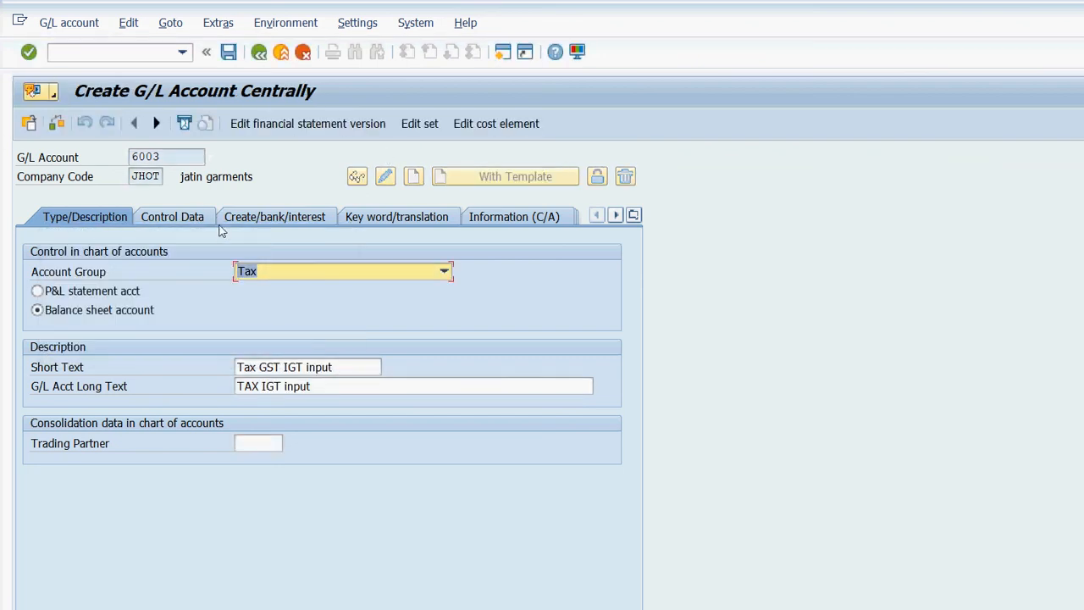
Change the short text of account 6003 to "Tax GST IGT output".
key("Tab")
key("BackSpace")
key("BackSpace")
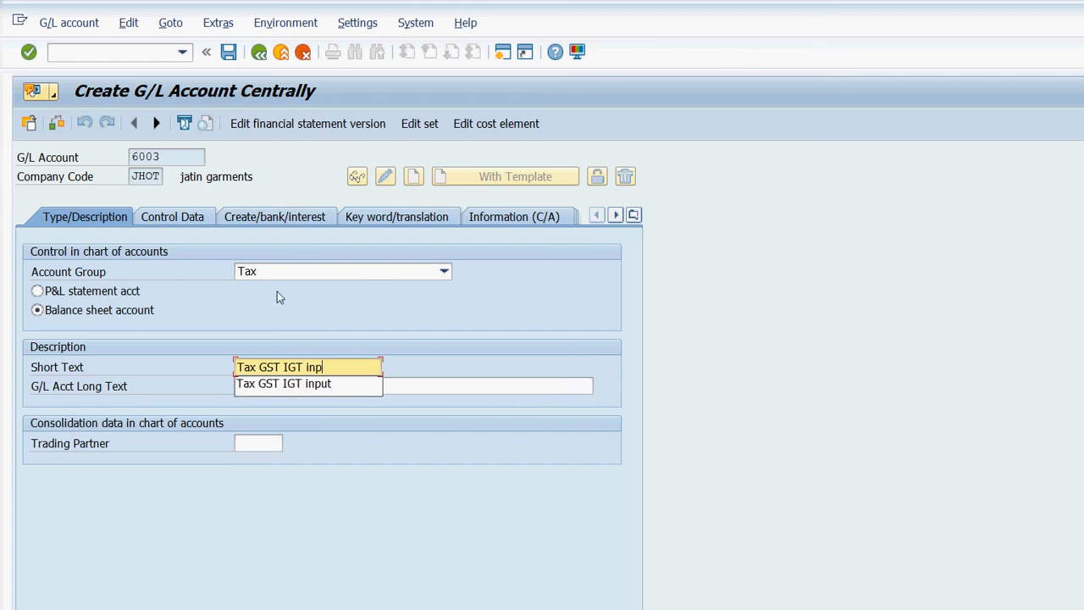
key("BackSpace")
type("o")
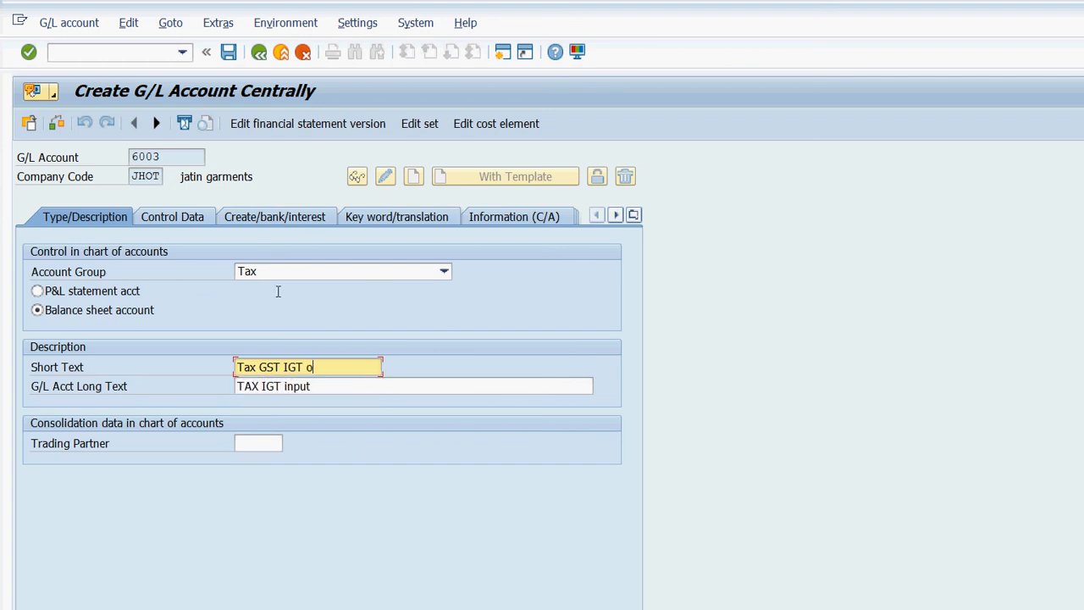
type("utput")
Change the G/L account long text of account 6003 to "TAX IGT output".
key("Tab")
key("BackSpace")
key("BackSpace")
key("BackSpace")
key("BackSpace")
key("BackSpace")
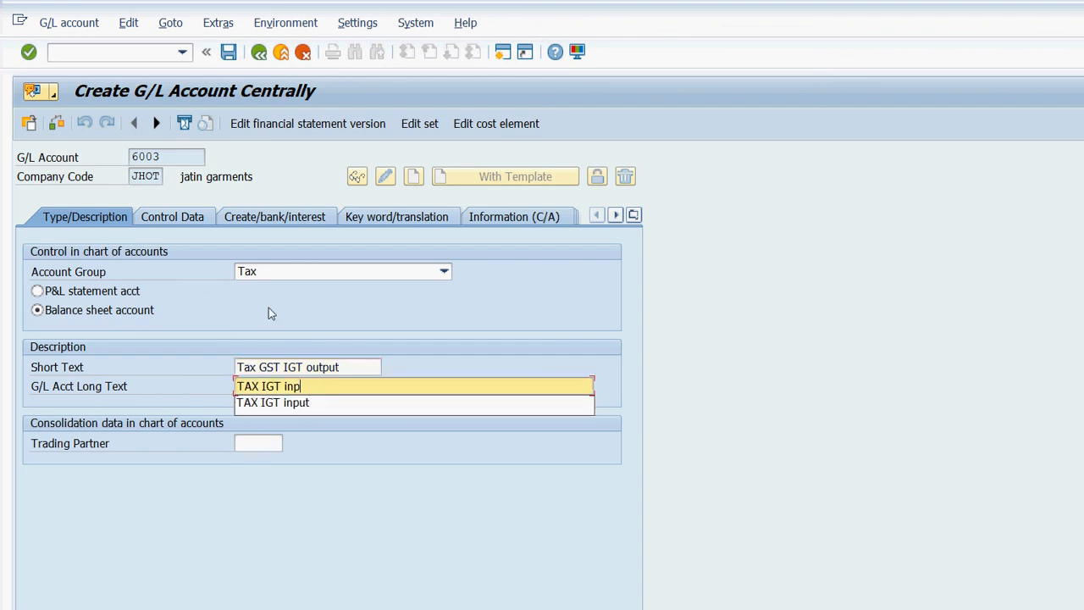
type("output")
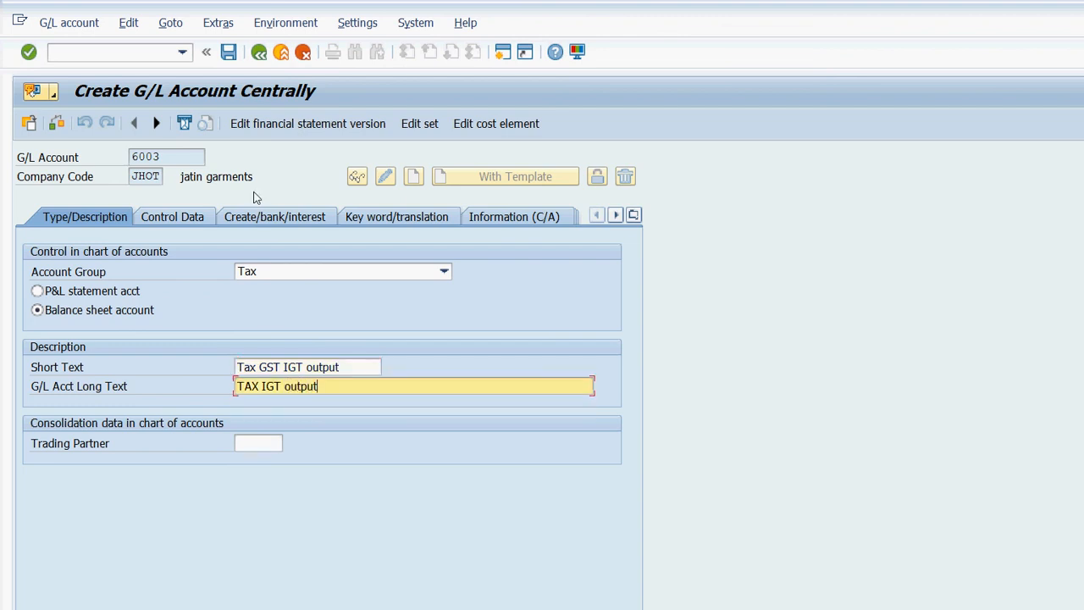
Set the tax category of account 6003 to > (Output Tax Account) and save the account despite the warning.
key("Return")
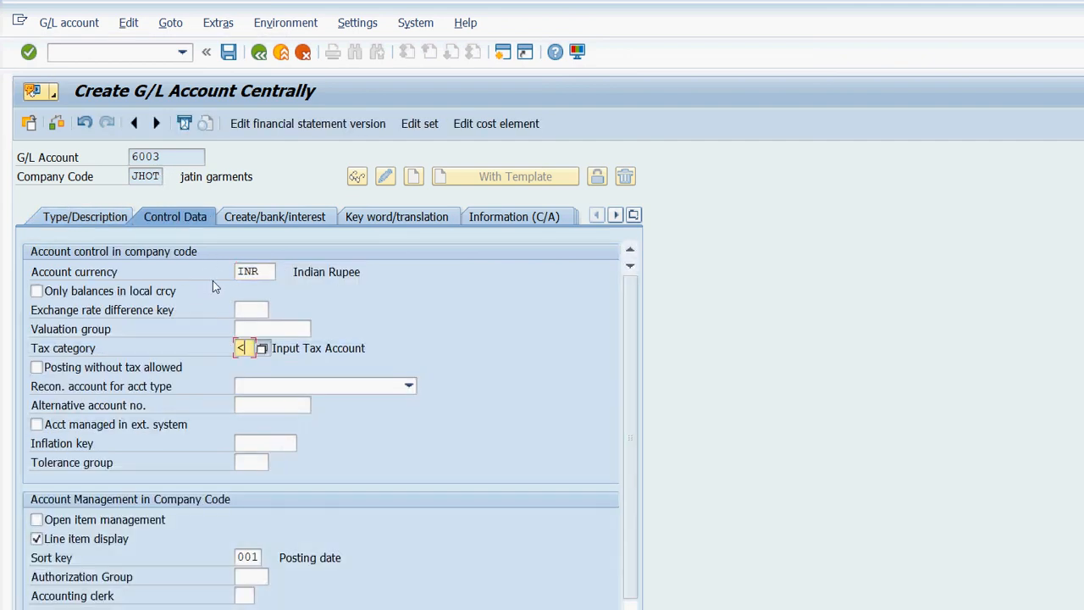
key("F4")
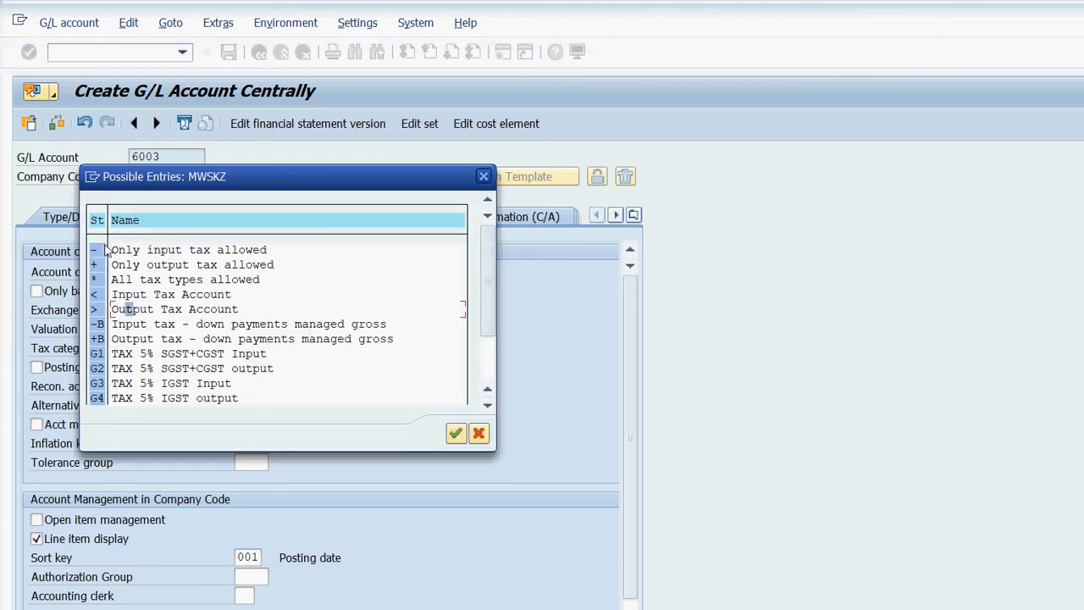
key("Return")
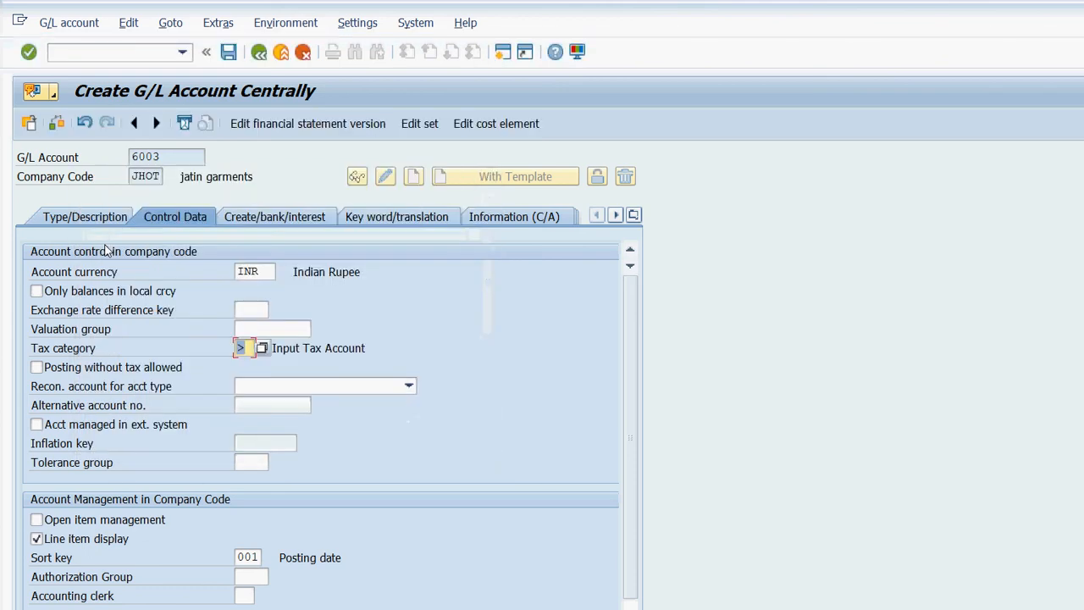
left_click(229, 51)
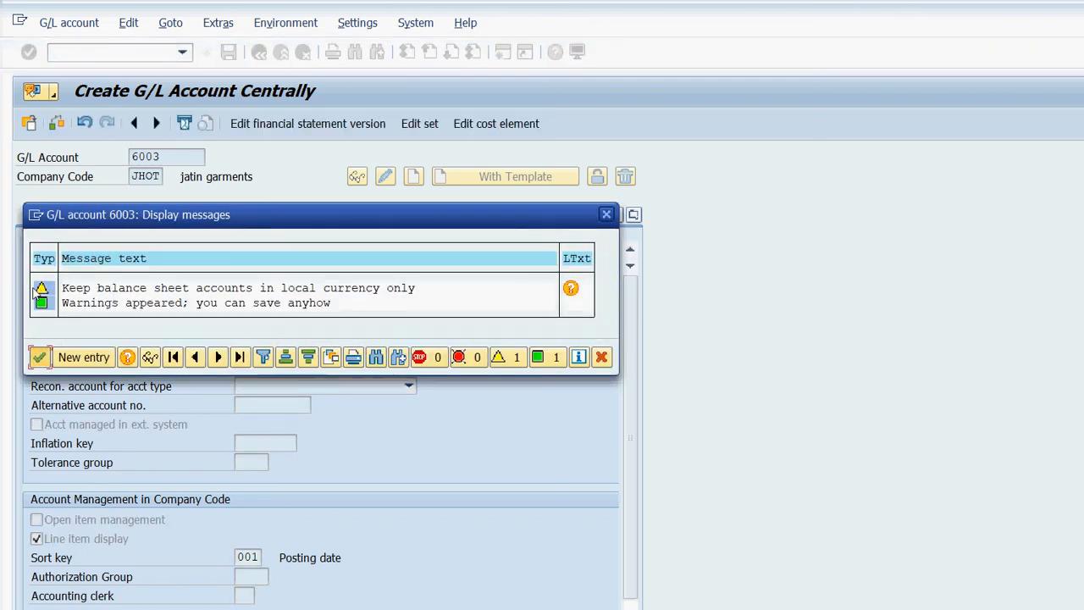
key("Return")
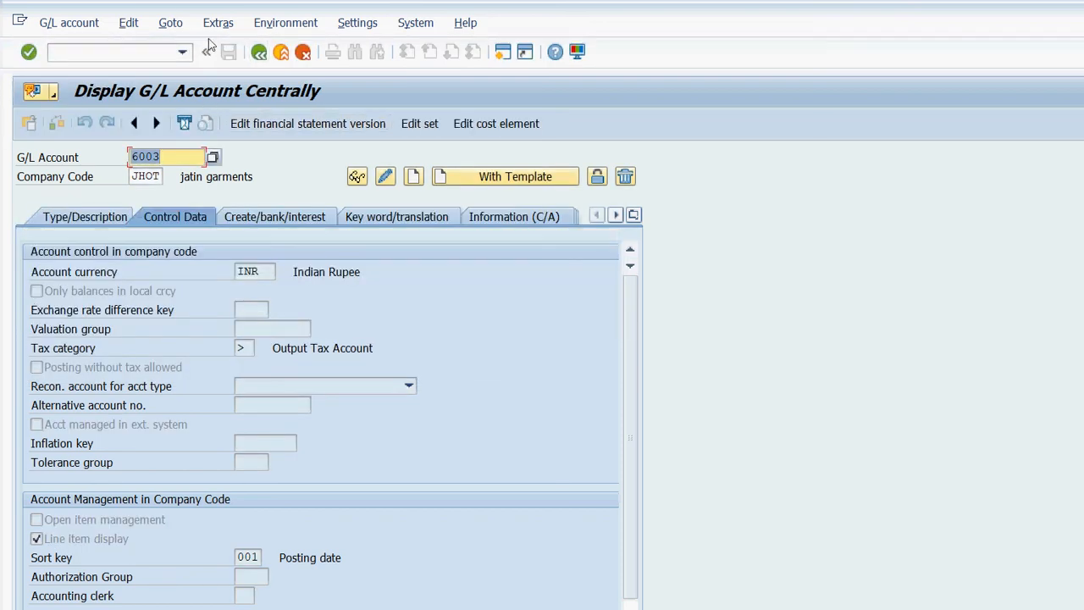
Leave G/L account maintenance and open the Define Tax Accounts activity for tax posting in the SPRO implementation guide.
key("F3")
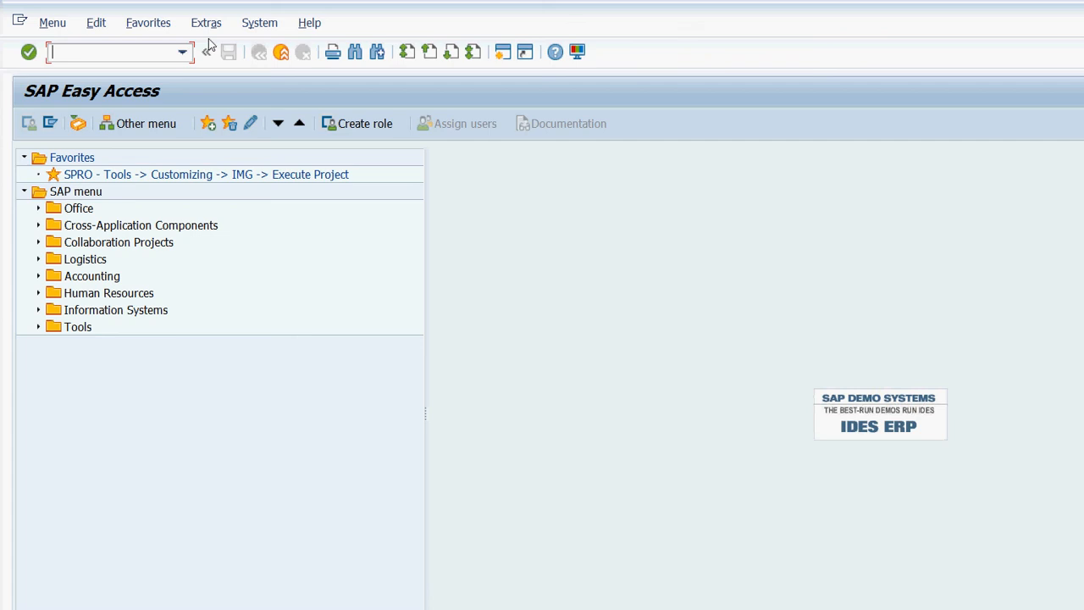
type("spro")
key("Return")
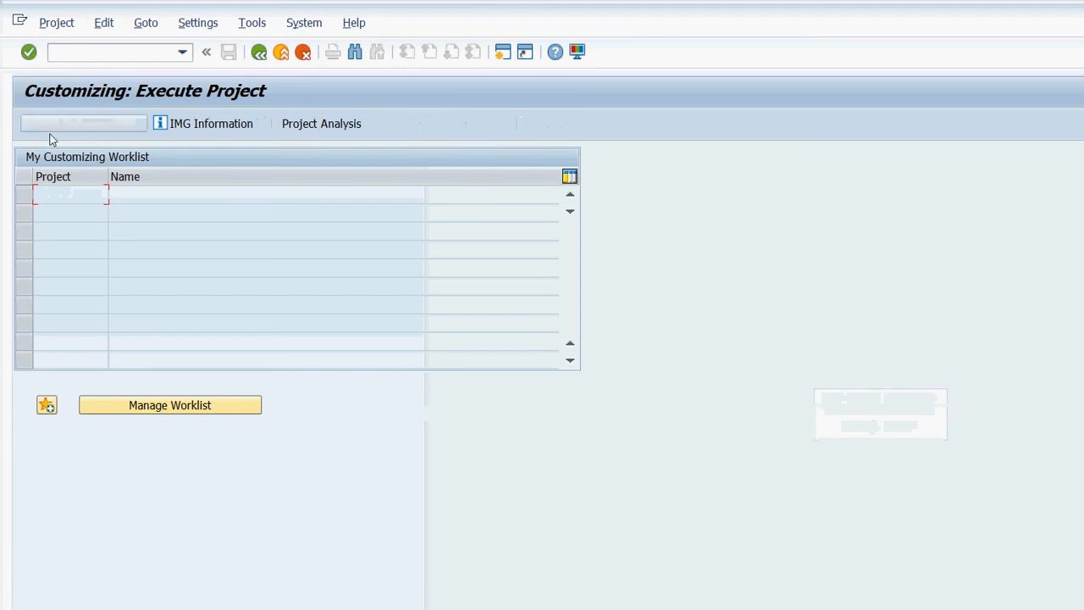
left_click(81, 123)
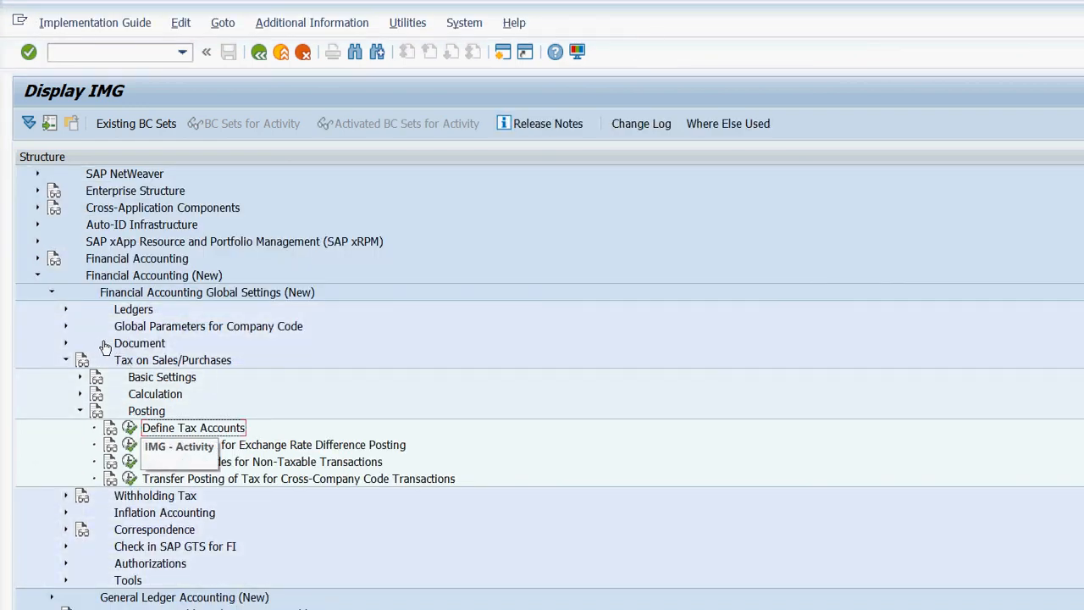
key("Left")
key("Return")
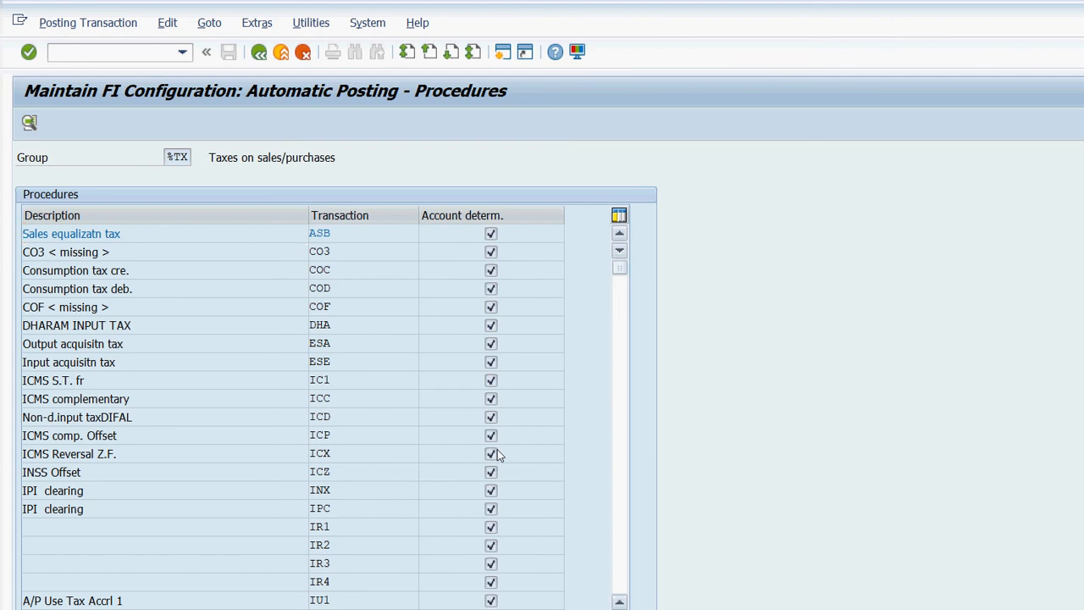
Open the account assignment of the Input tax procedure VST for chart of accounts S007, with accounts determined by tax code.
scroll(498, 449, "down", 7)
scroll(497, 454, "down", 12)
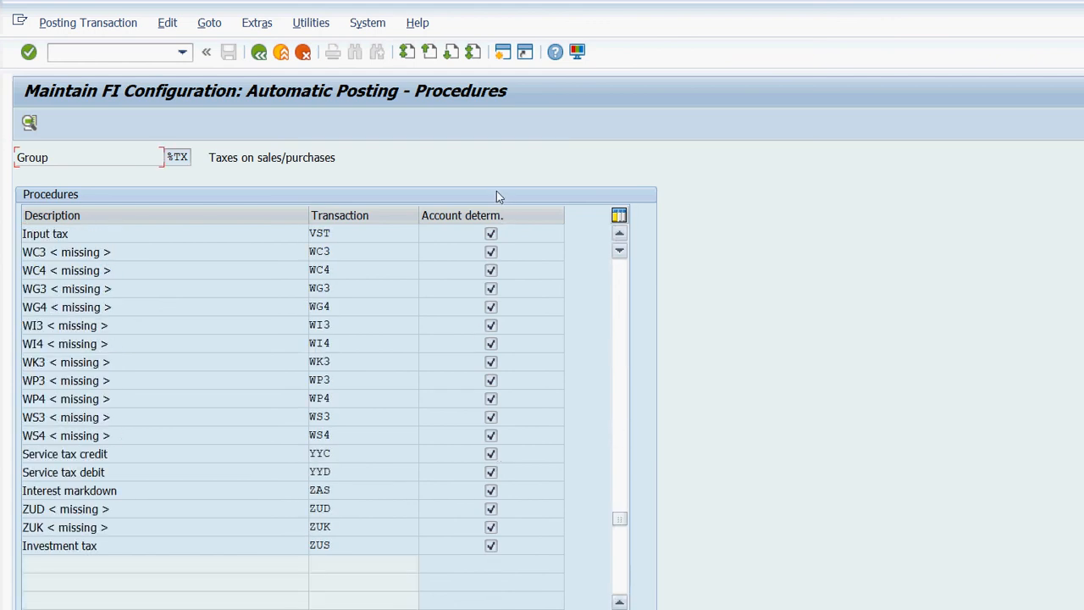
scroll(497, 192, "up", 2)
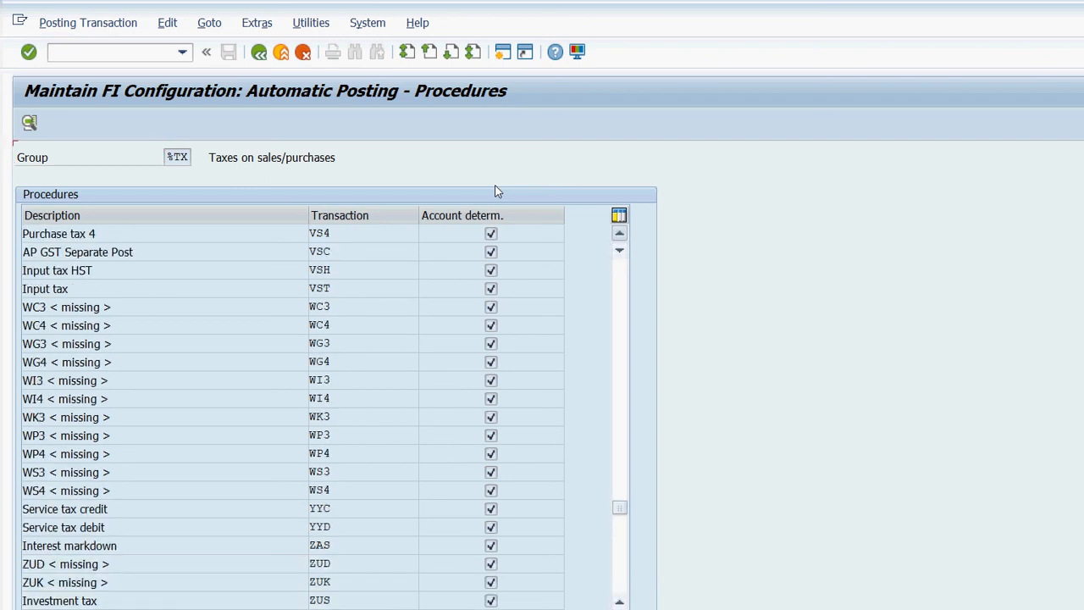
scroll(497, 192, "up", 2)
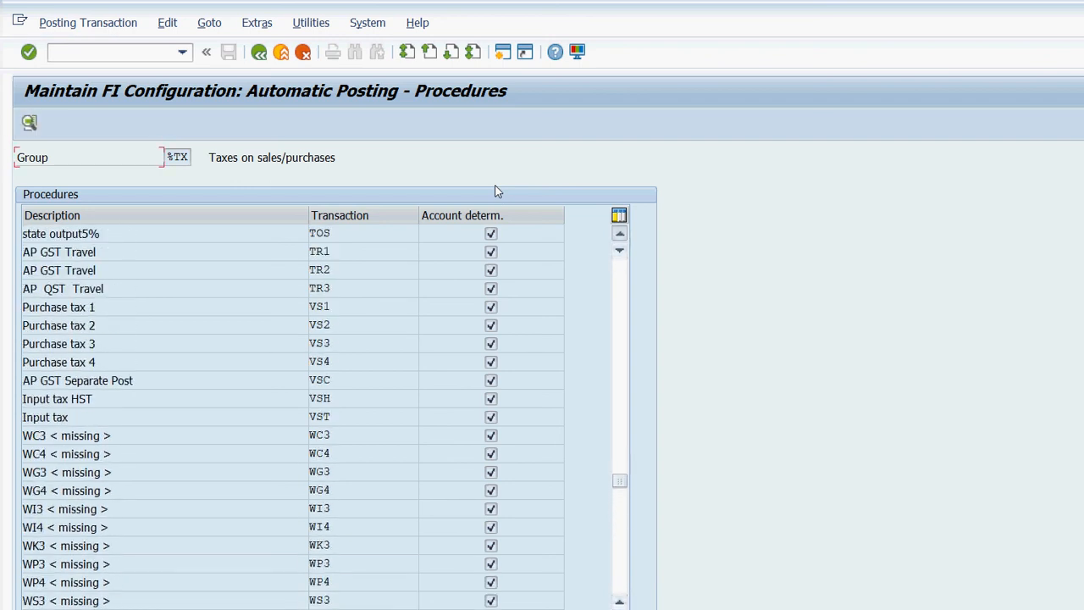
scroll(497, 192, "up", 2)
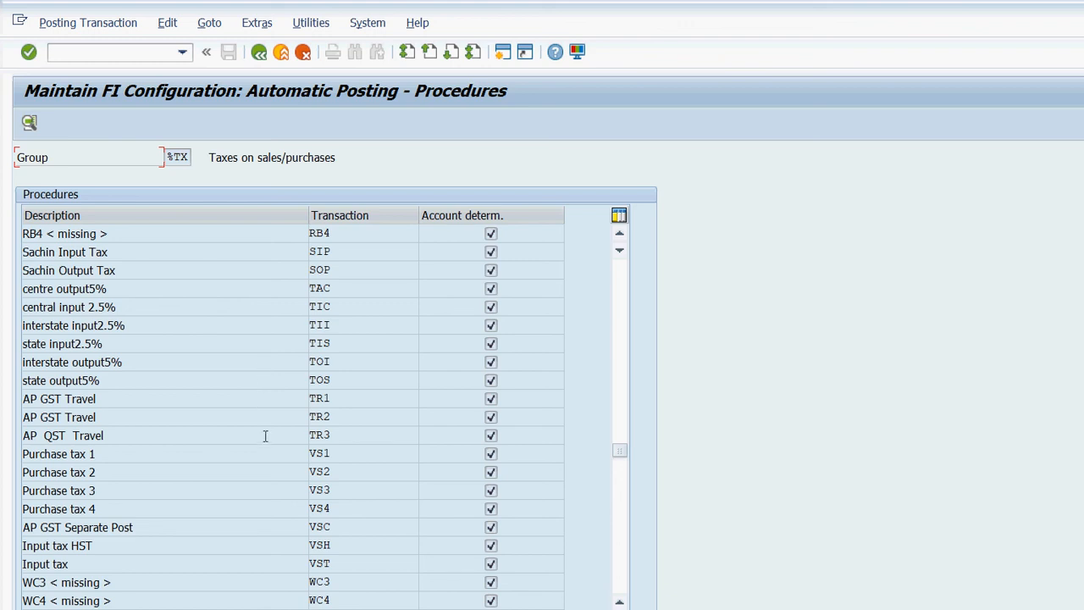
double_click(318, 565)
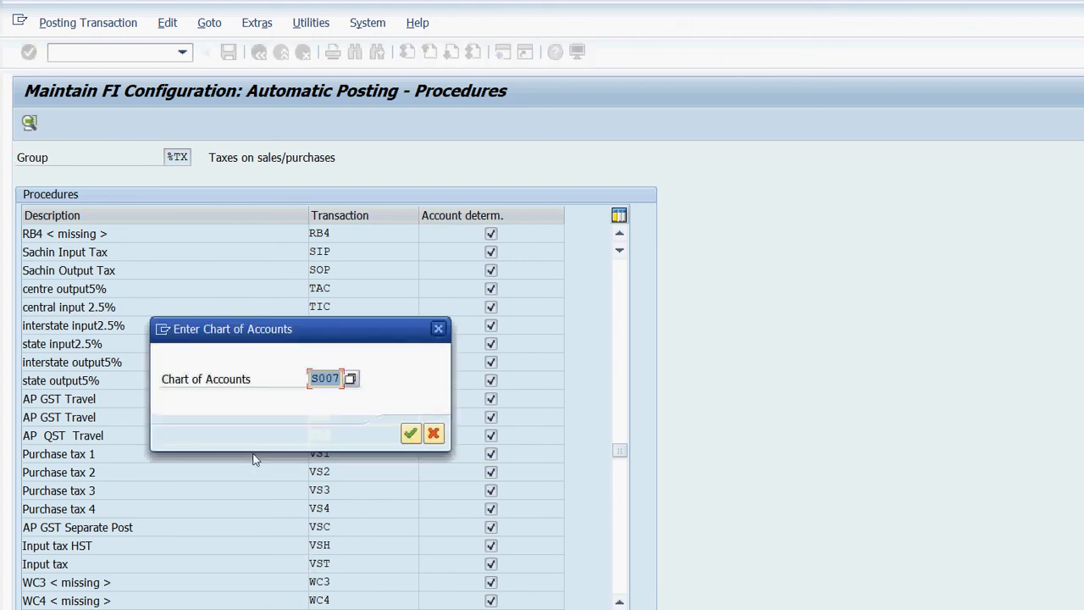
key("Return")
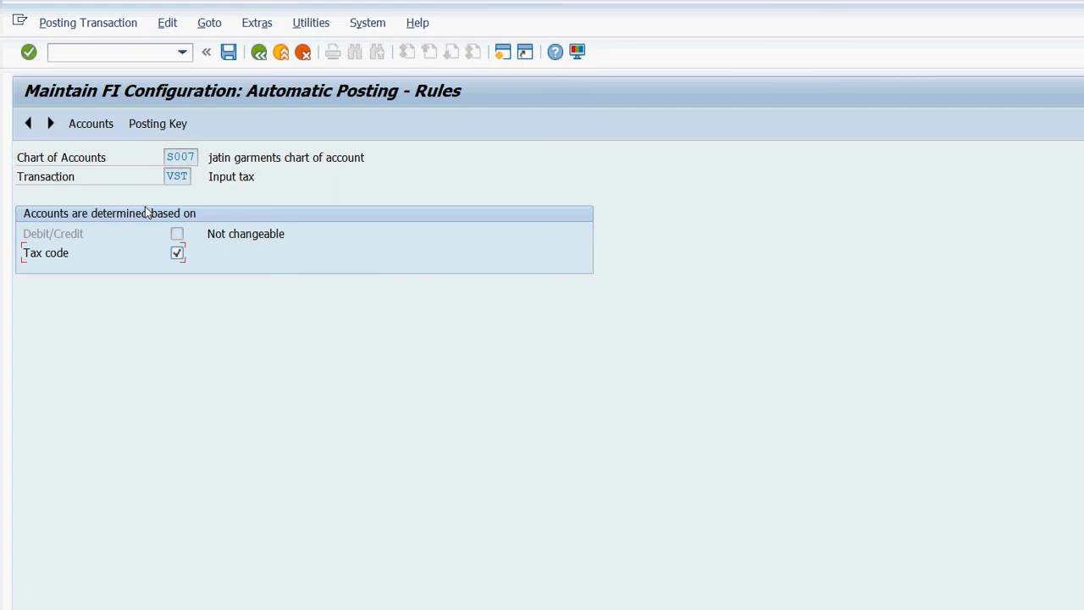
left_click(89, 119)
left_click(91, 123)
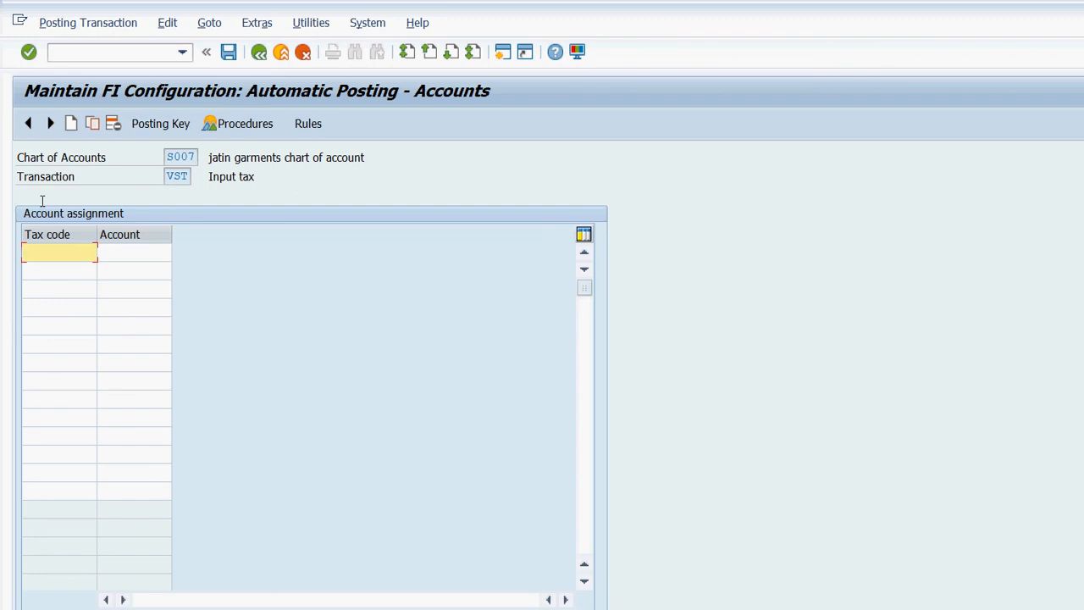
List tax codes G1, G3, G5 and G7 in the account assignment of Input tax procedure VST.
type("g1")
key("Down")
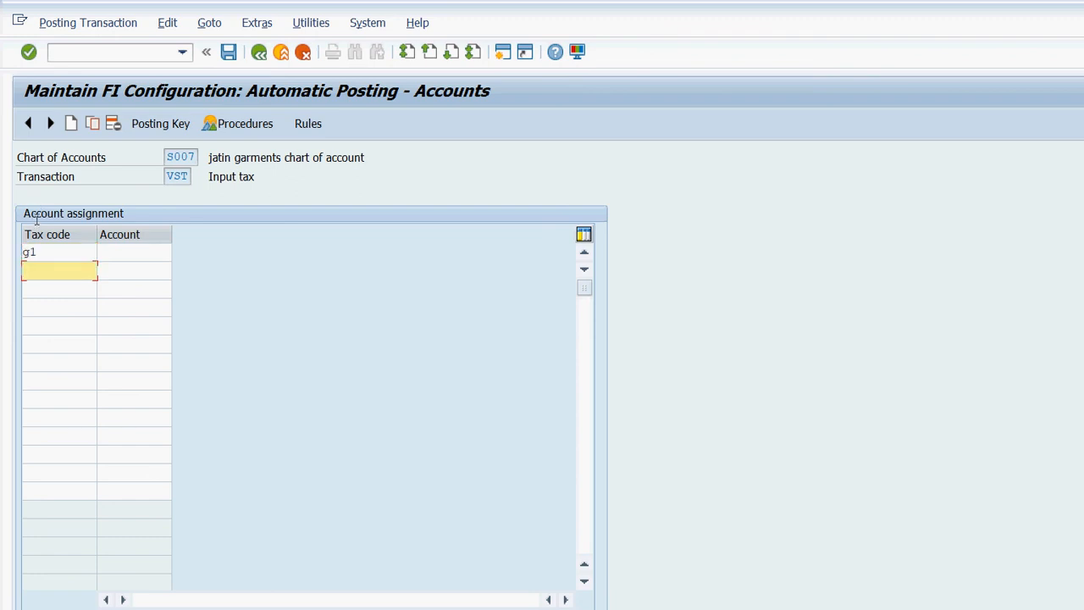
type("g3")
key("Down")
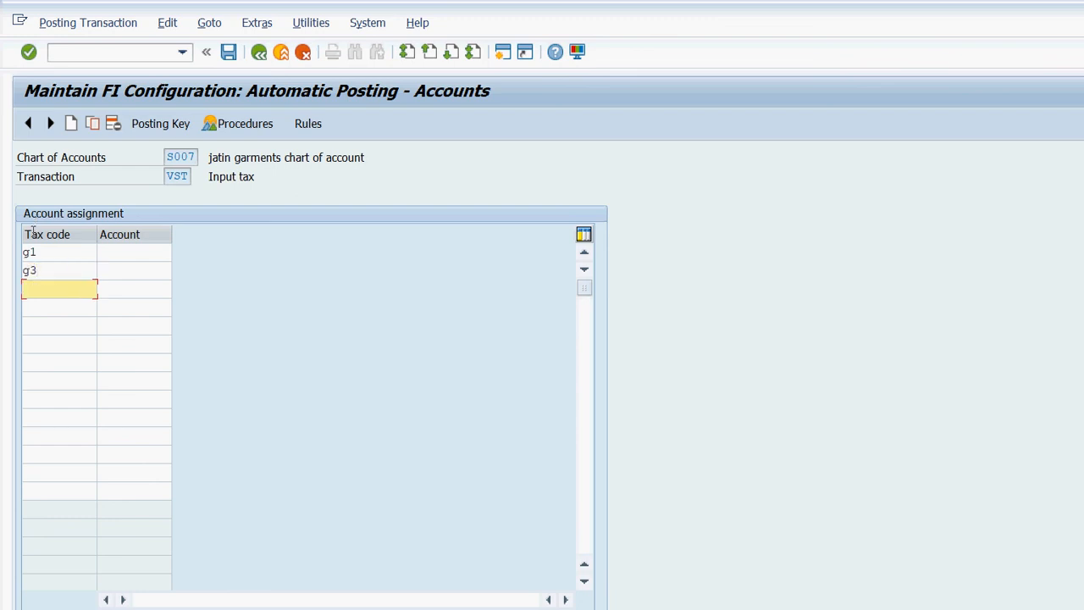
type("g5")
key("Down")
type("g7")
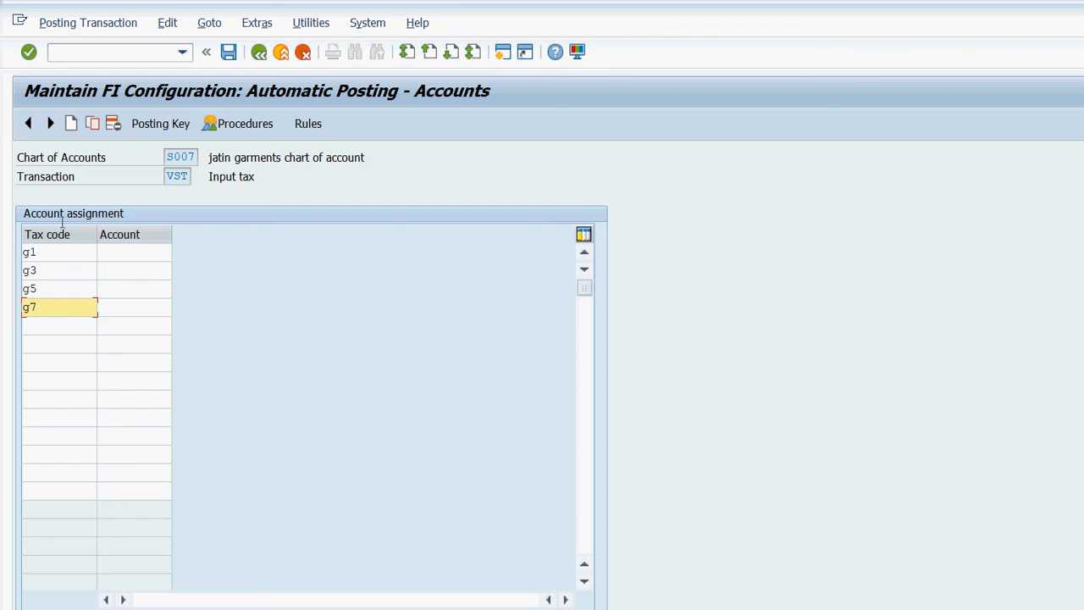
key("Return")
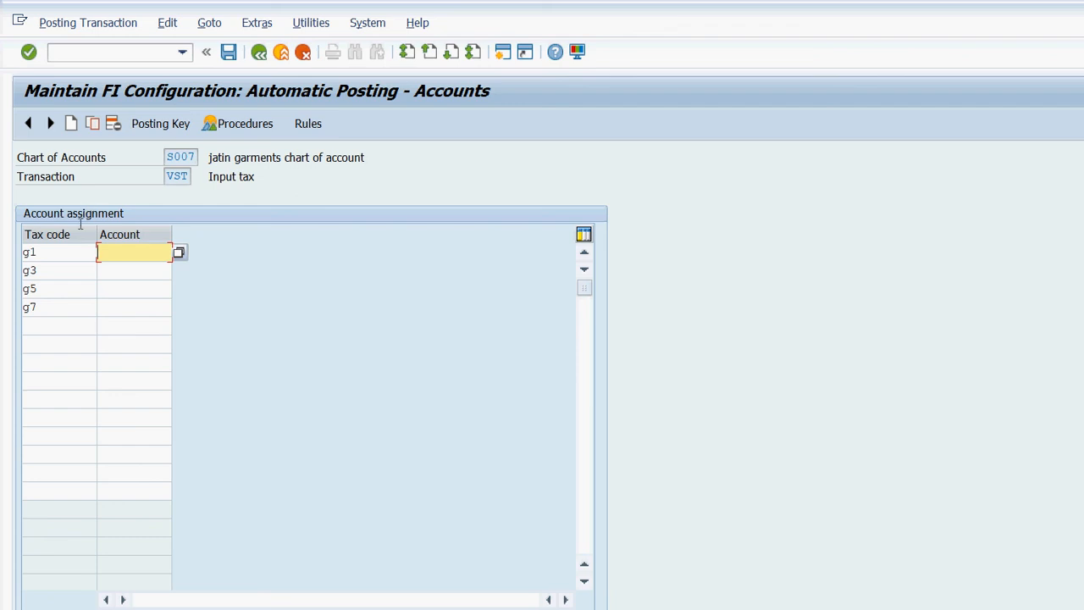
key("Down")
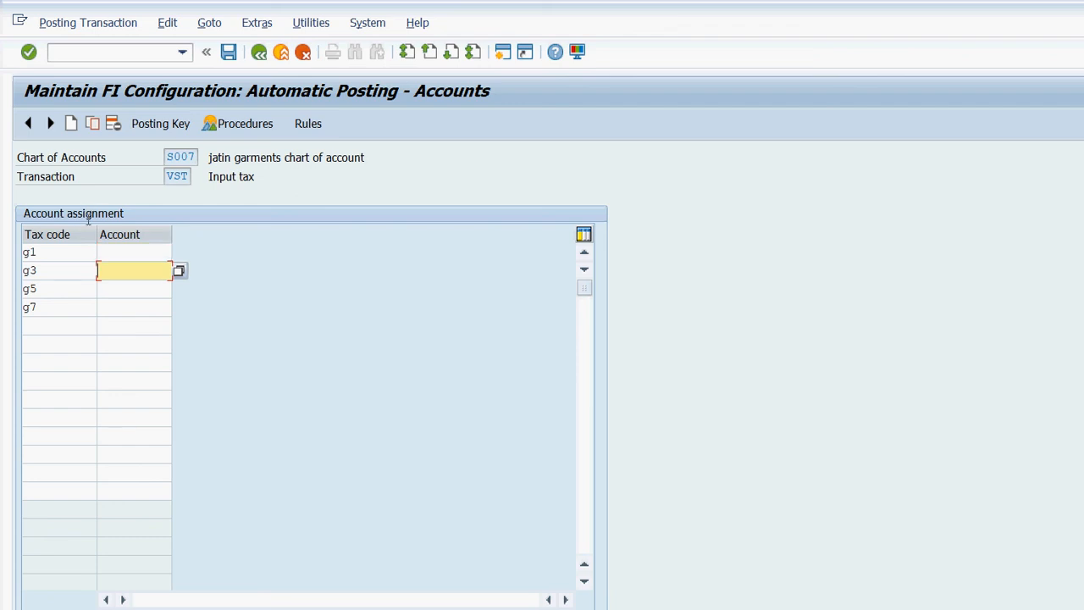
key("Down")
key("Down")
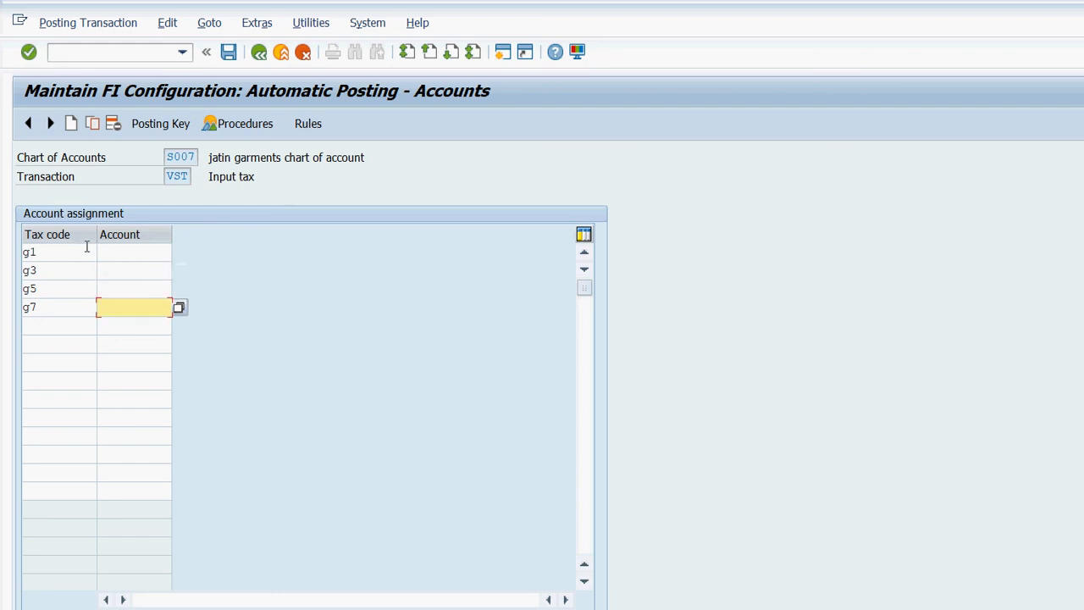
key("Up")
key("Up")
key("Up")
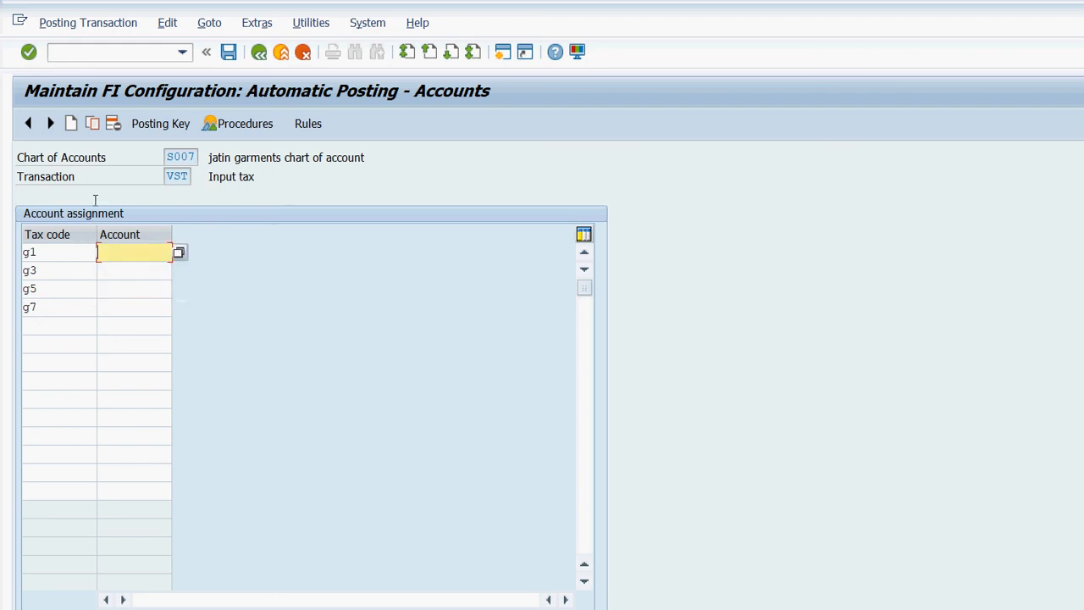
Look up the G/L accounts of chart S007 and assign account 6000, TAX cgst sgst input, to tax code G1.
key("F4")
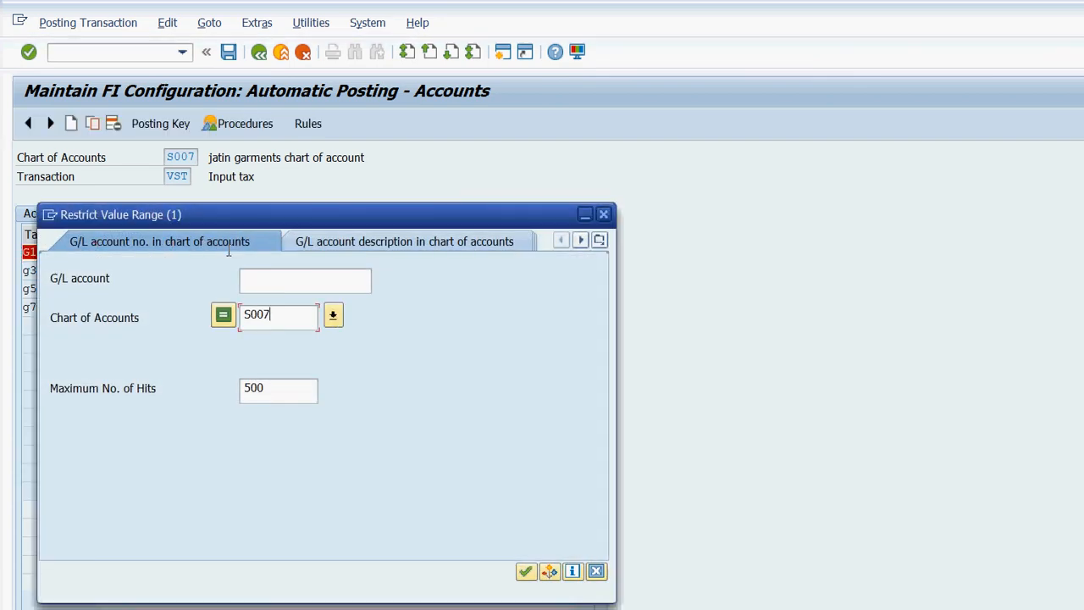
key("Return")
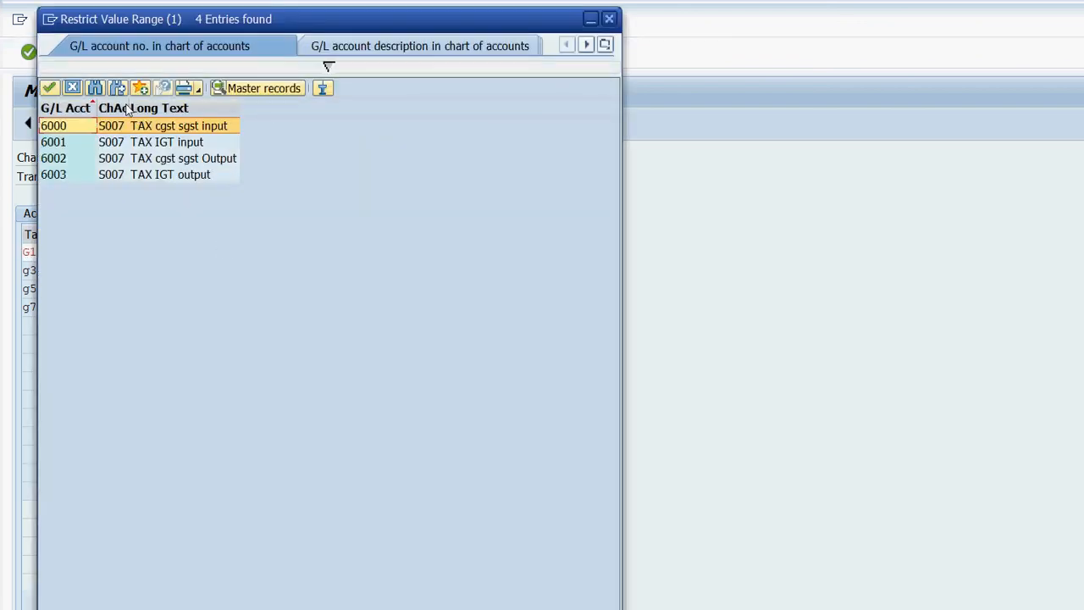
key("Return")
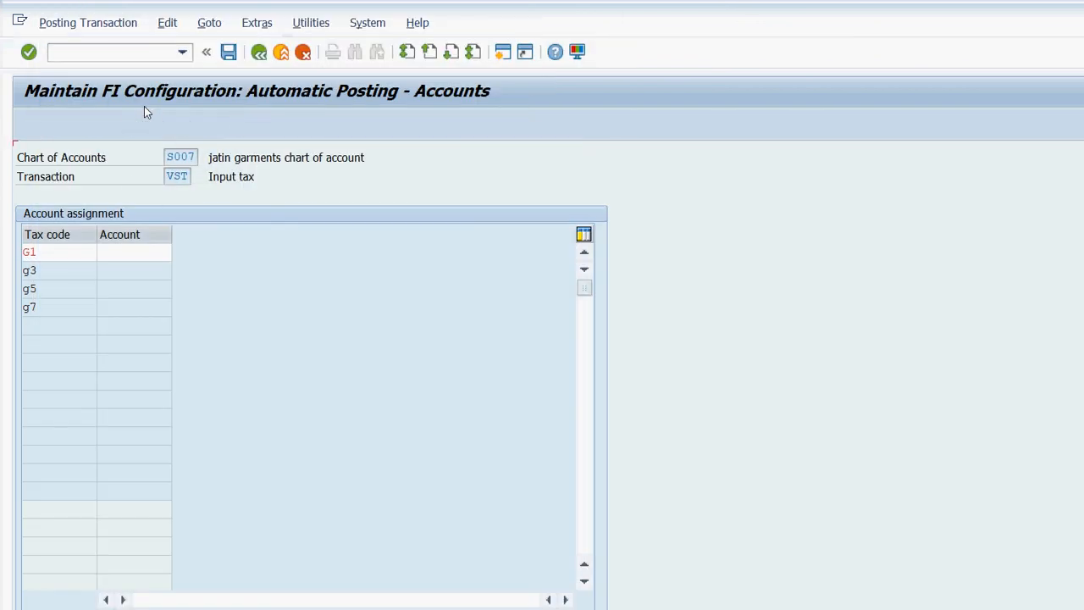
key("Return")
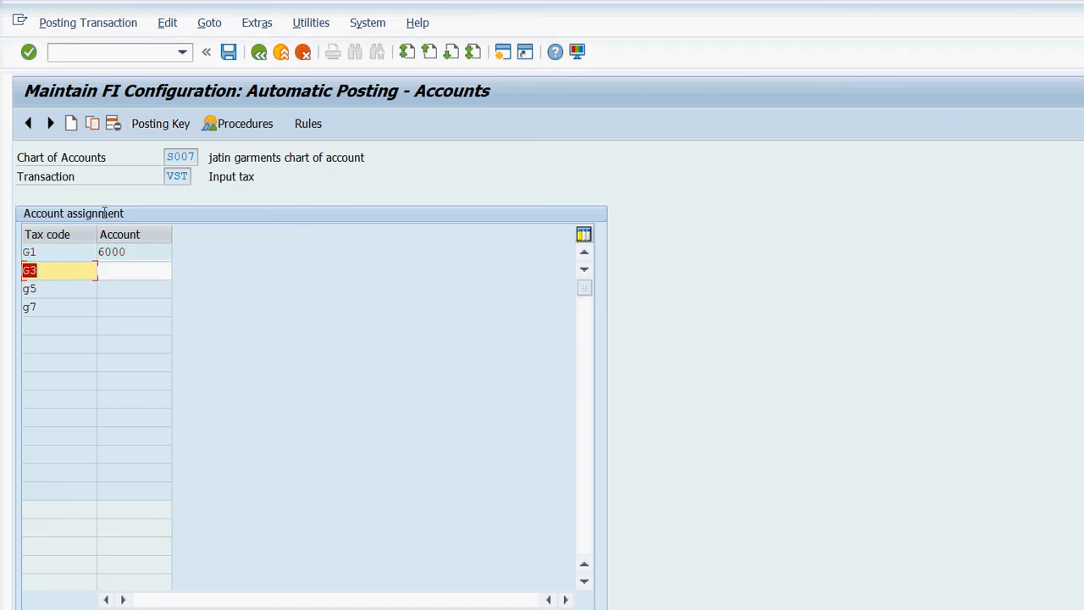
Look up G/L account 6001, TAX IGT input, and assign it to tax code G3.
key("Tab")
key("F4")
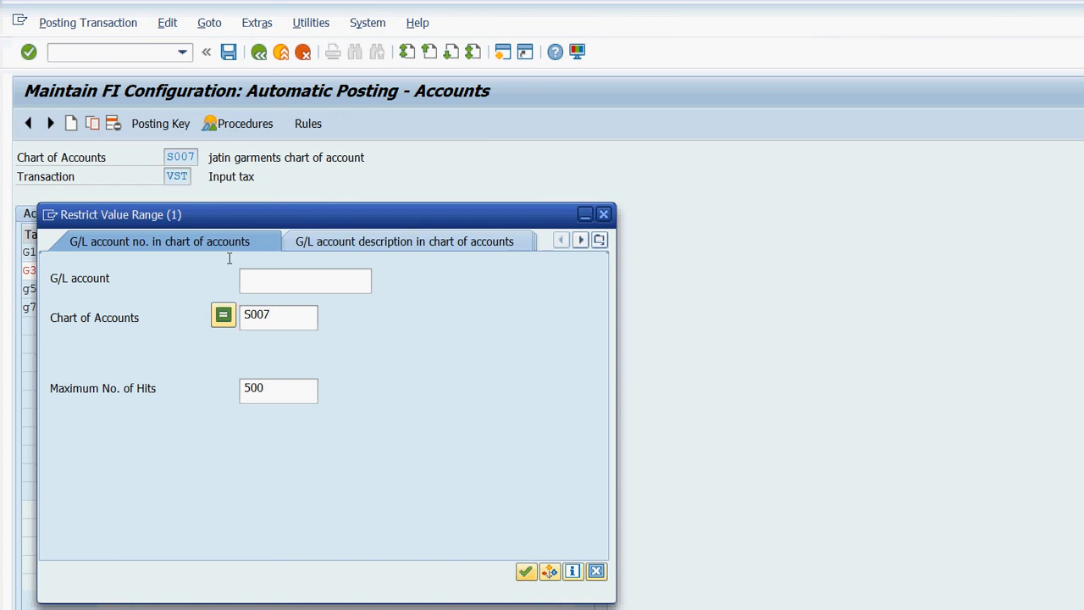
key("Return")
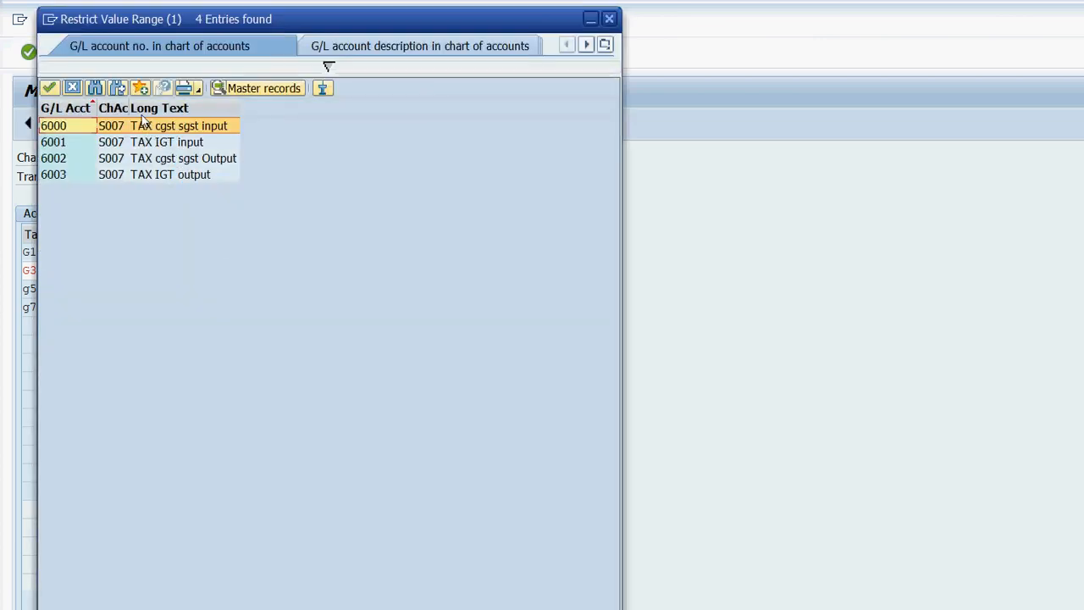
key("Down")
key("Return")
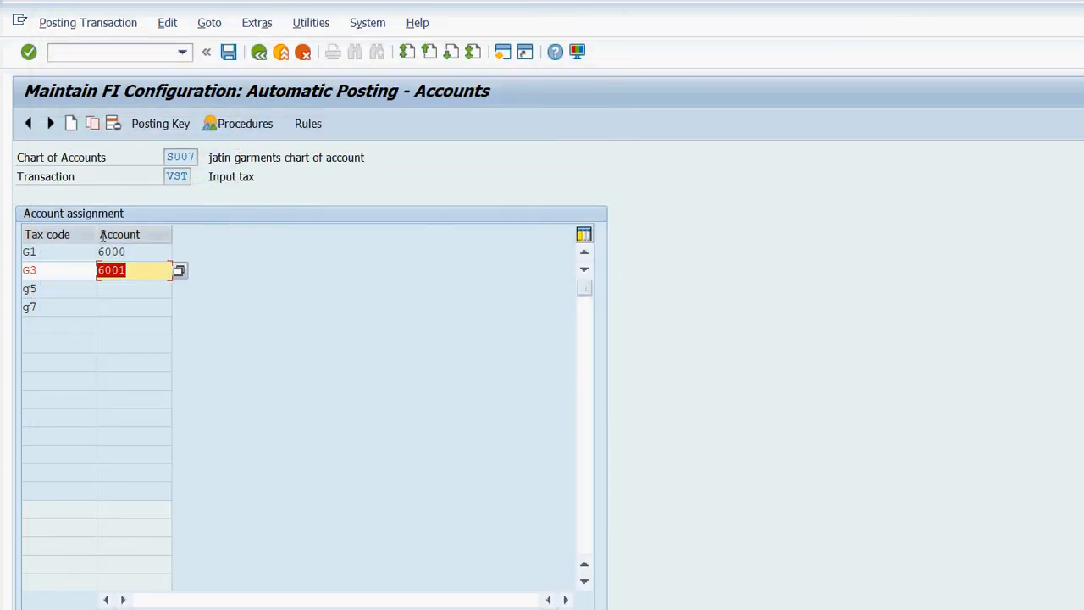
key("Tab")
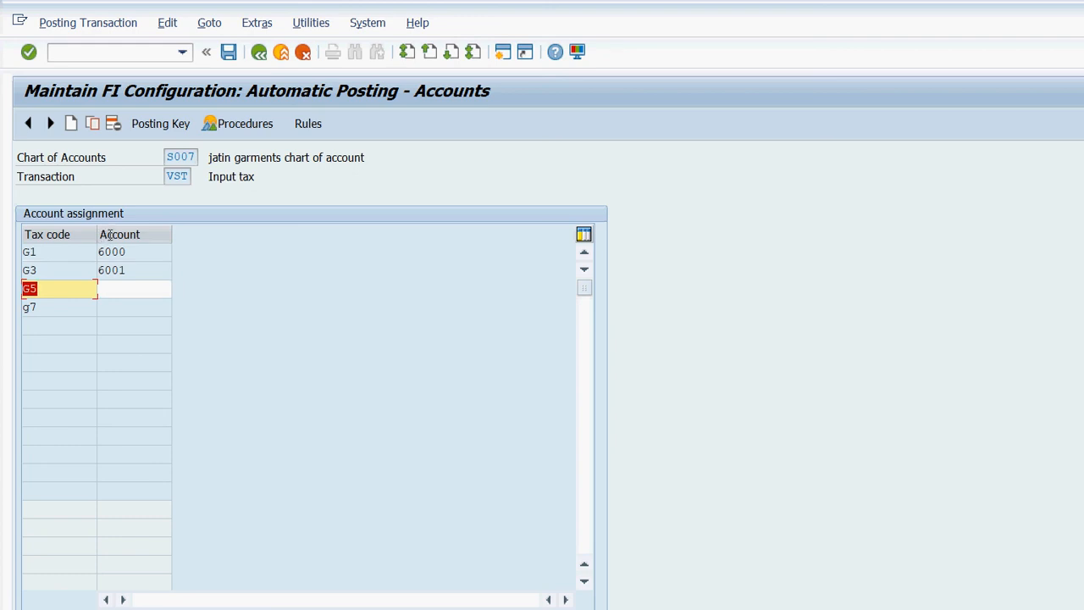
Assign account 6000 to tax code G5 and 6001 to G7, saving the input tax assignments under the proposed customizing request.
key("Tab")
type("6000")
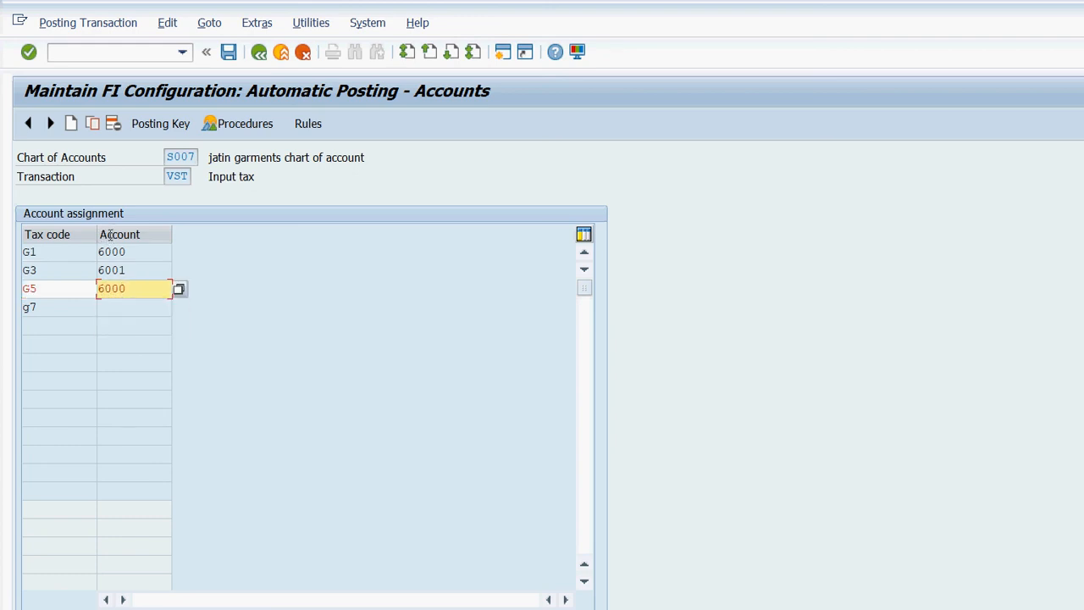
key("Tab")
key("Tab")
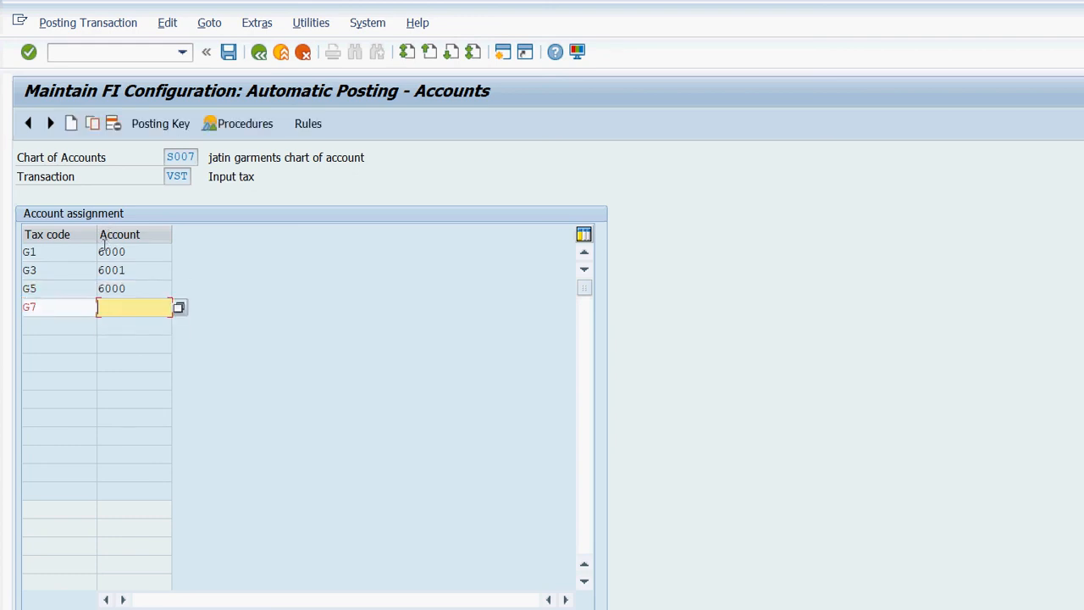
type("6001")
key("Return")
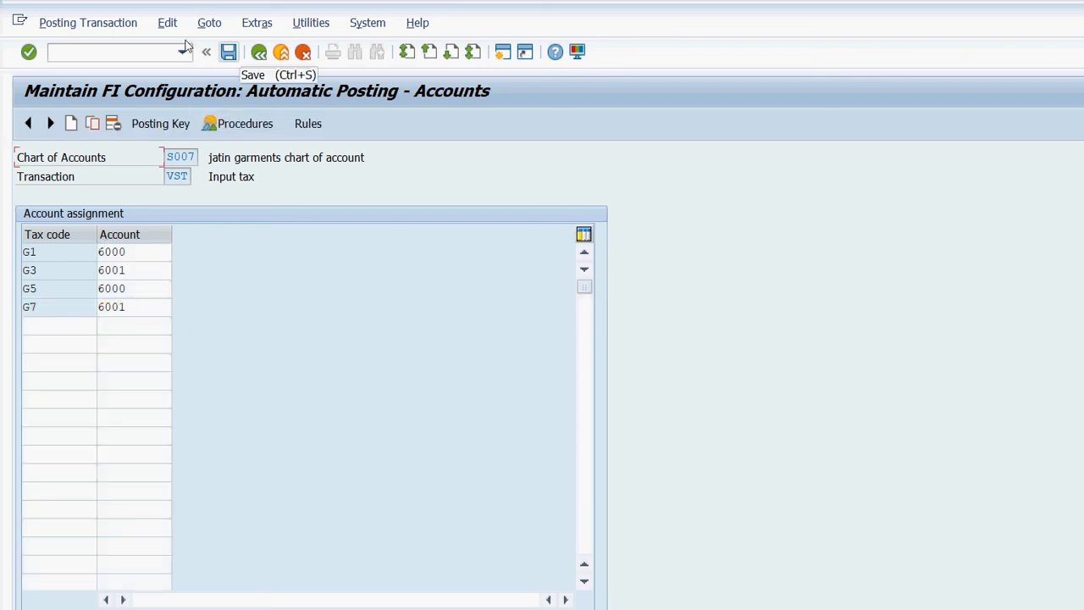
left_click(229, 51)
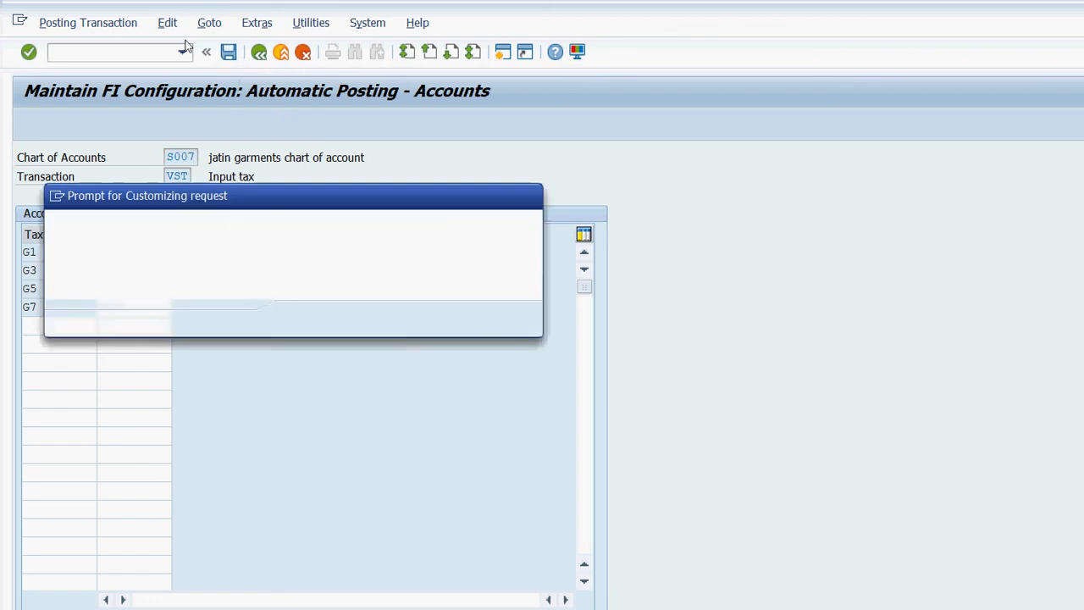
left_click(305, 318)
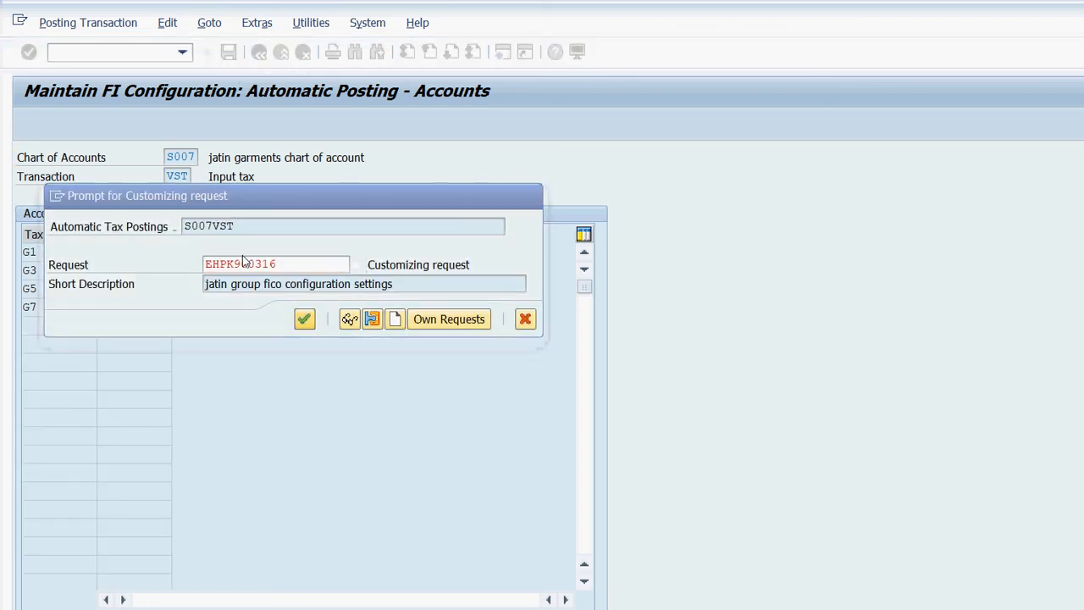
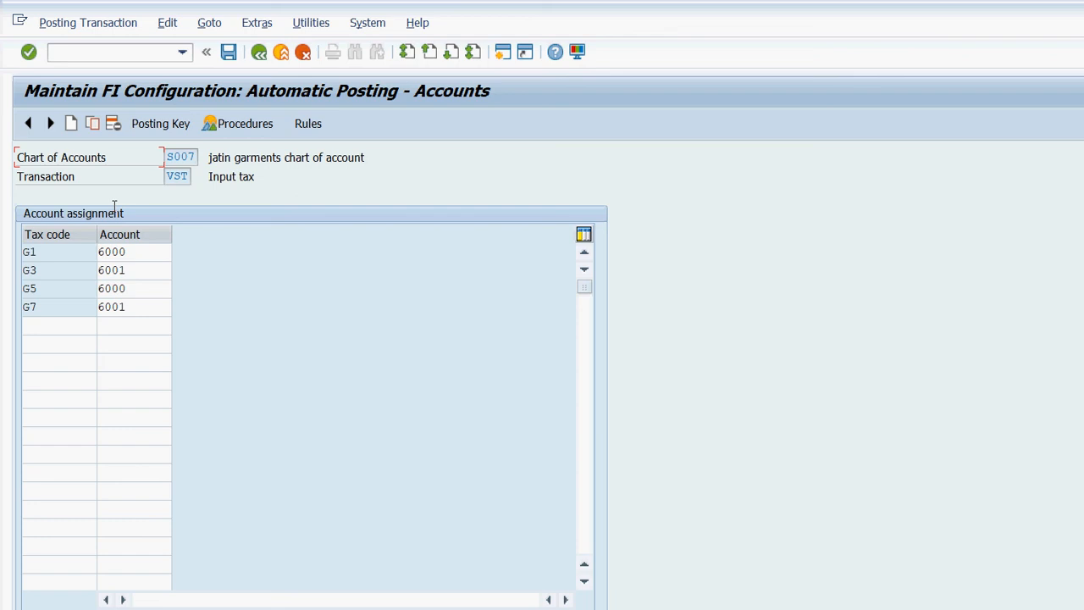
left_click(143, 270)
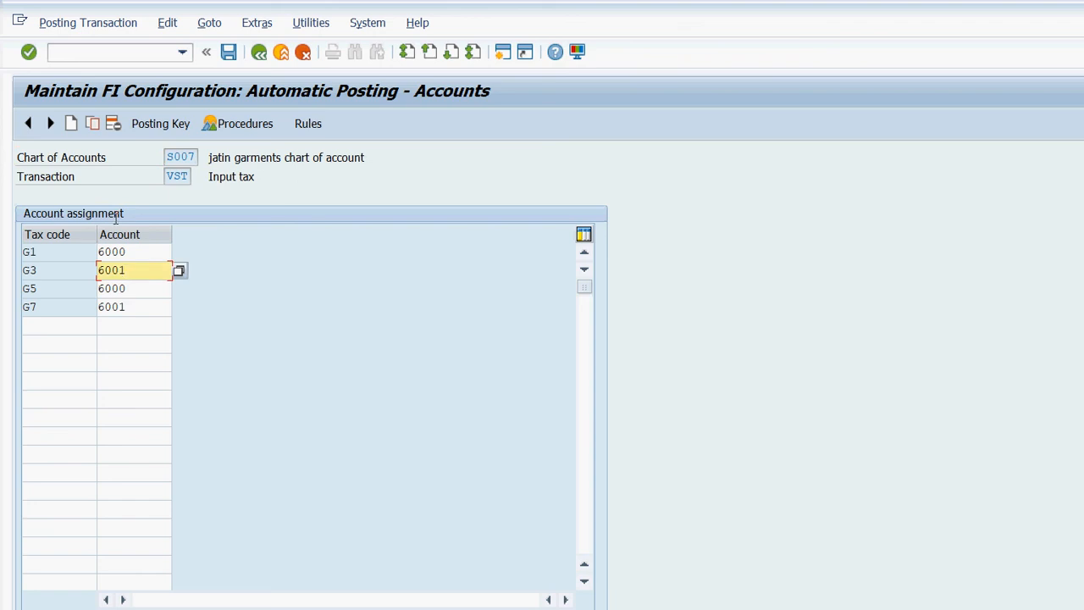
key("Down")
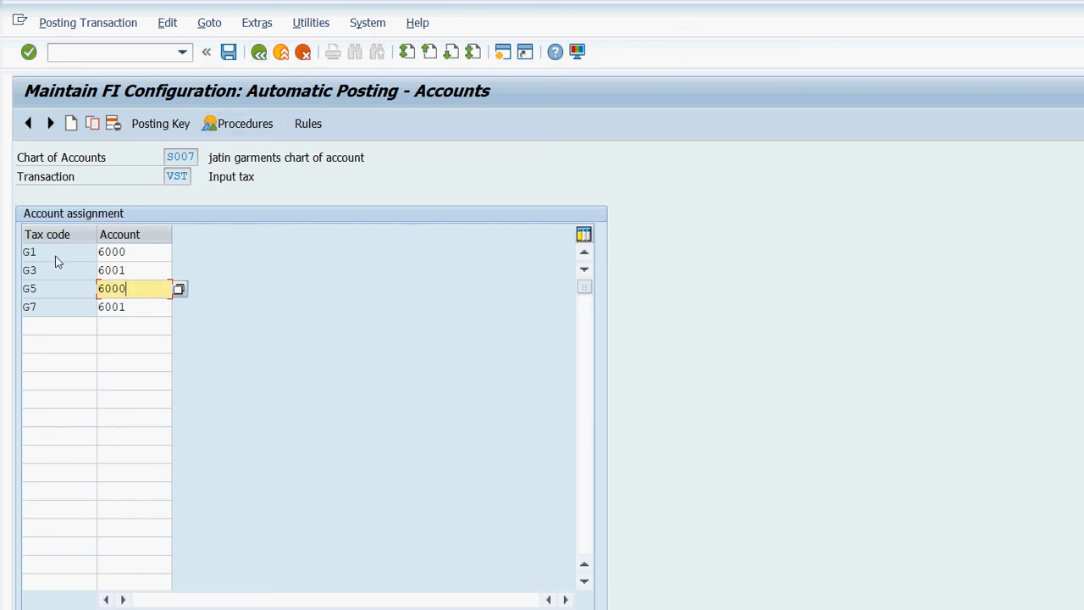
Return to the procedures list, open Output tax procedure MWS, and save its rule with accounts determined by tax code.
left_click(206, 50)
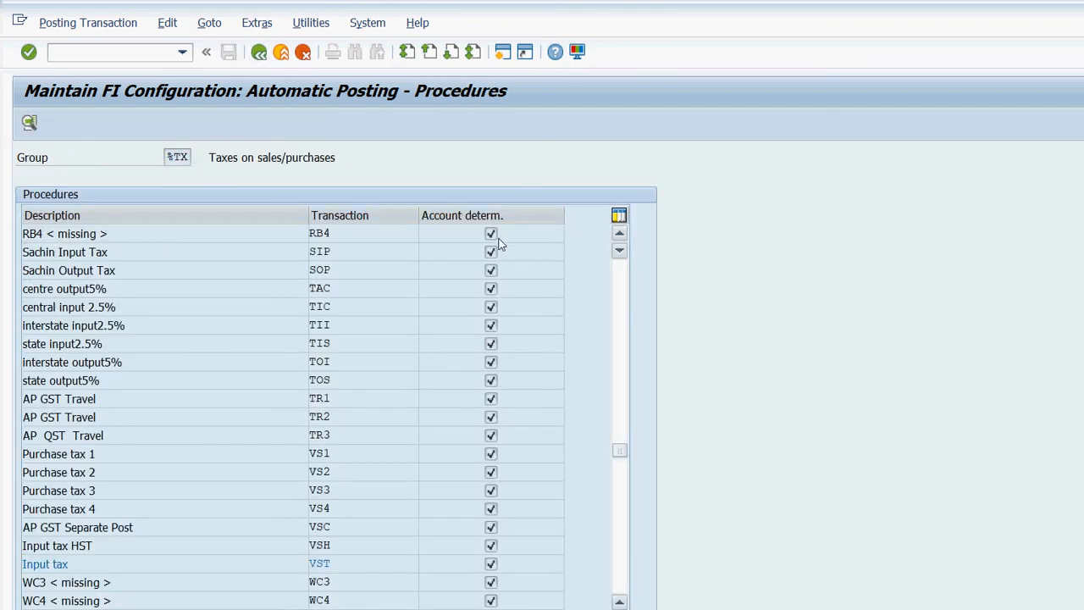
scroll(498, 244, "up", 5)
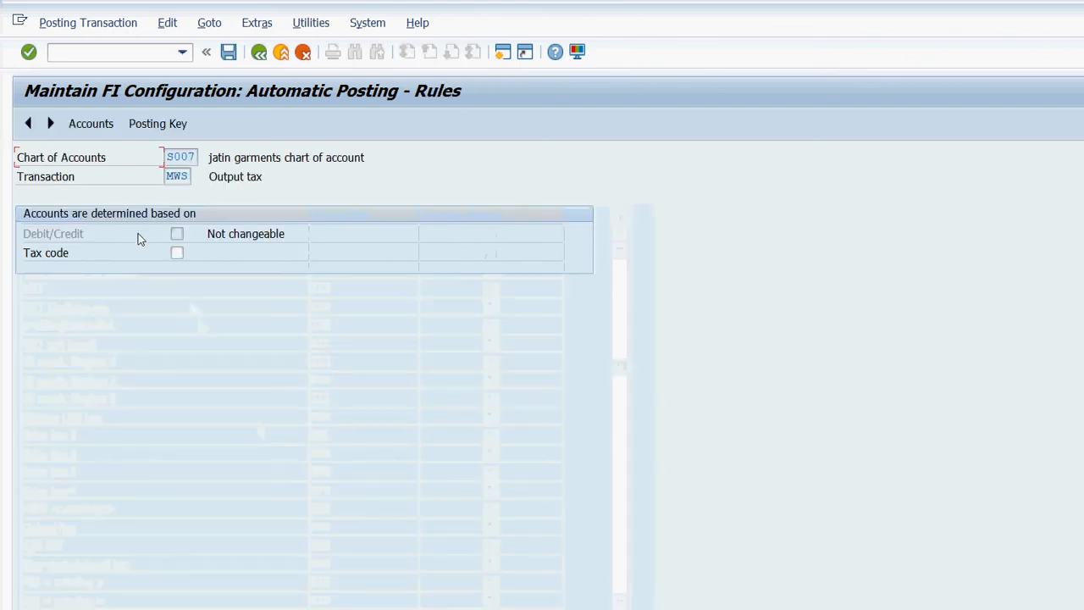
left_click(177, 253)
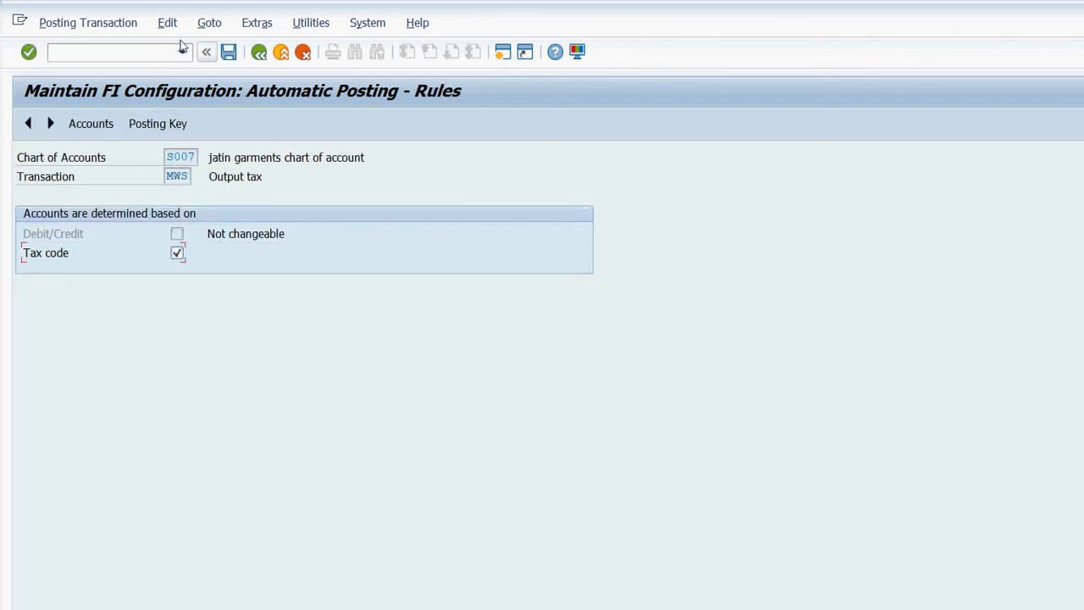
key("ctrl+s")
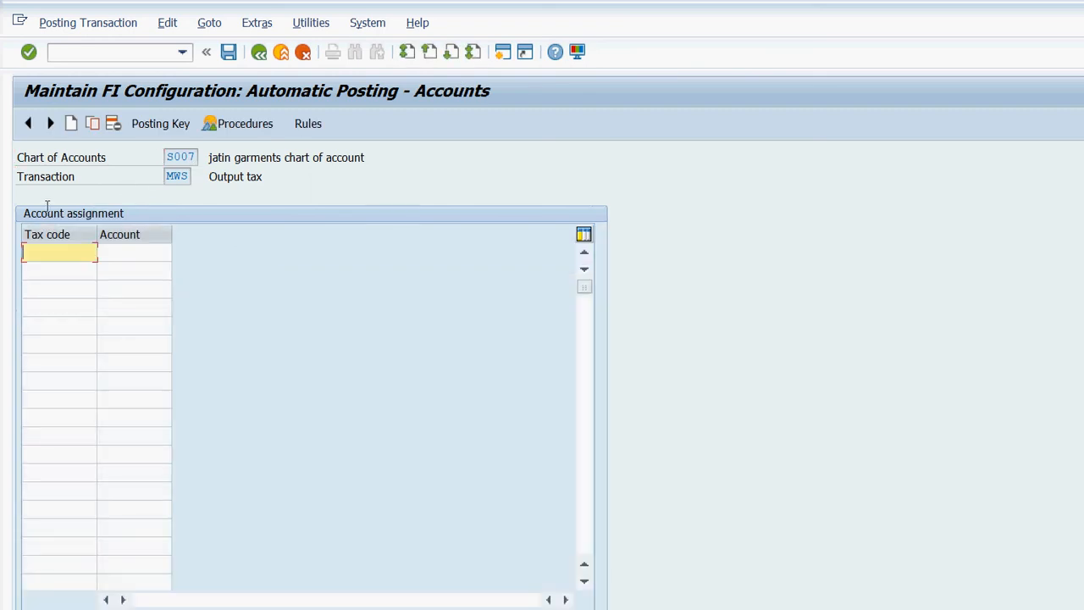
Enter tax codes G2, G4, G6 and G7 in the Output tax account assignment of chart S007.
type("g2")
key("Down")
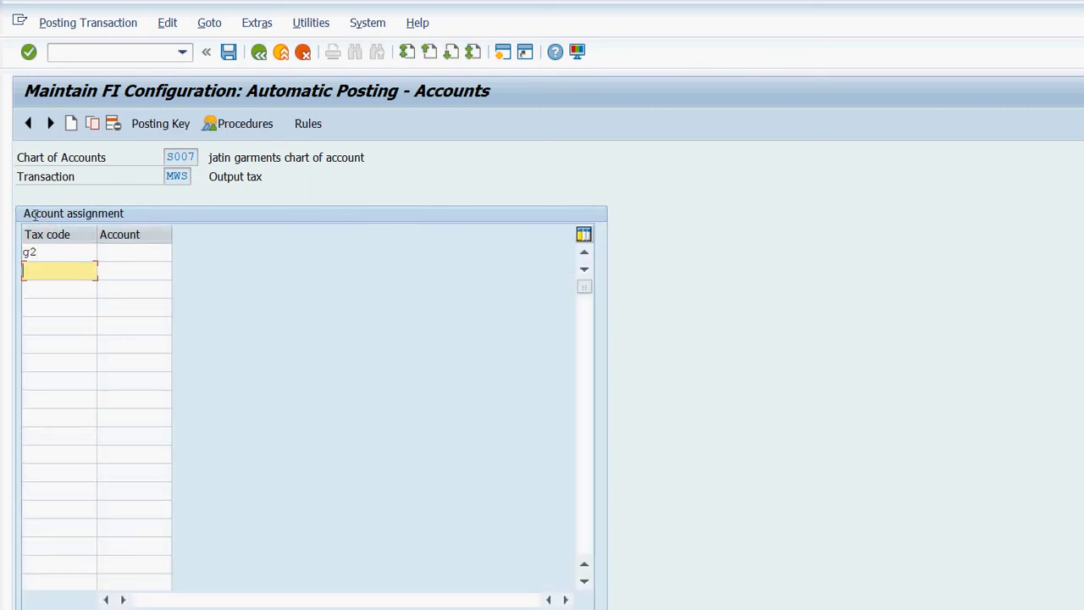
type("g4")
key("Down")
type("g6")
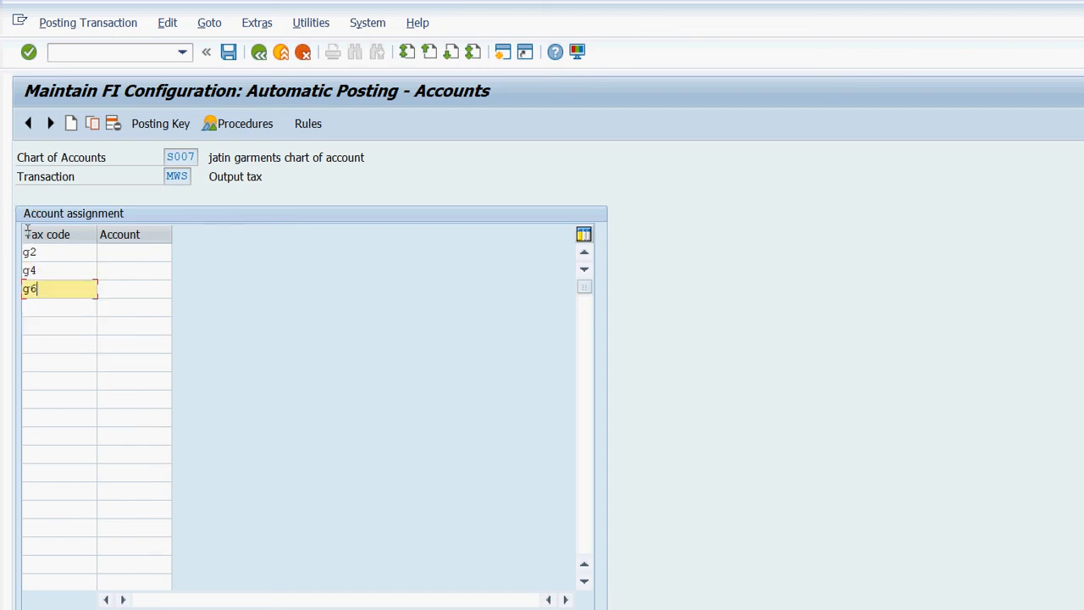
key("Down")
type("g7")
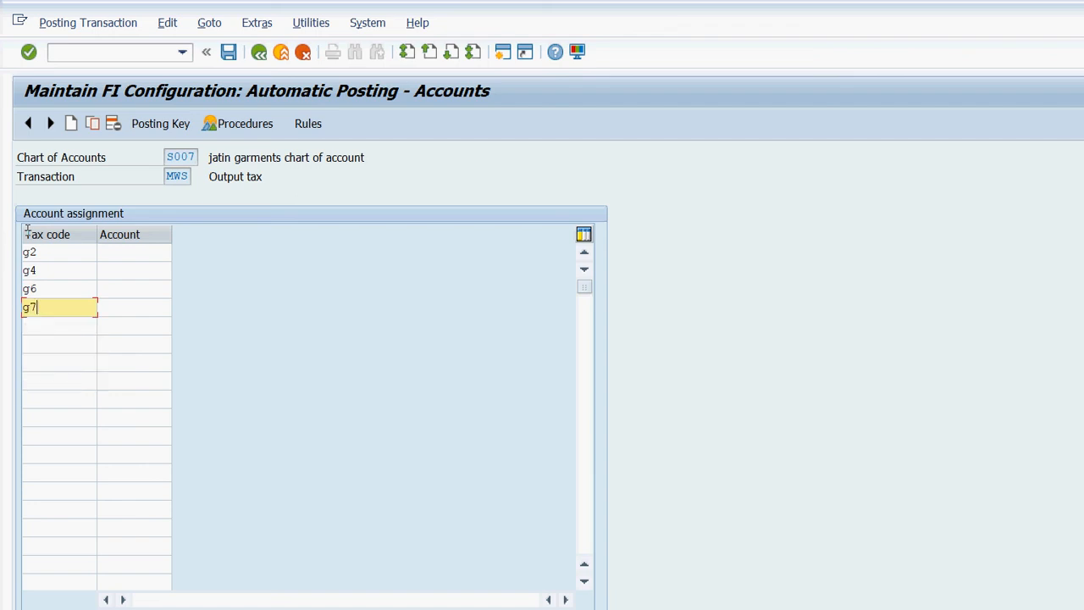
key("Return")
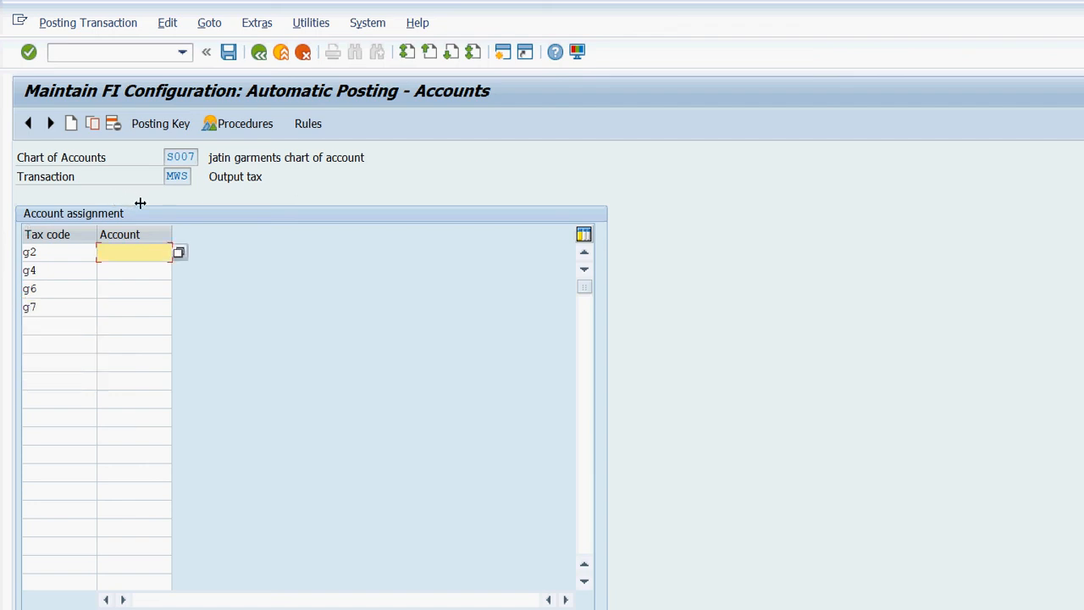
Look up the G/L accounts of chart S007 and assign account 6002, TAX cgst sgst Output, to tax code G2.
key("F4")
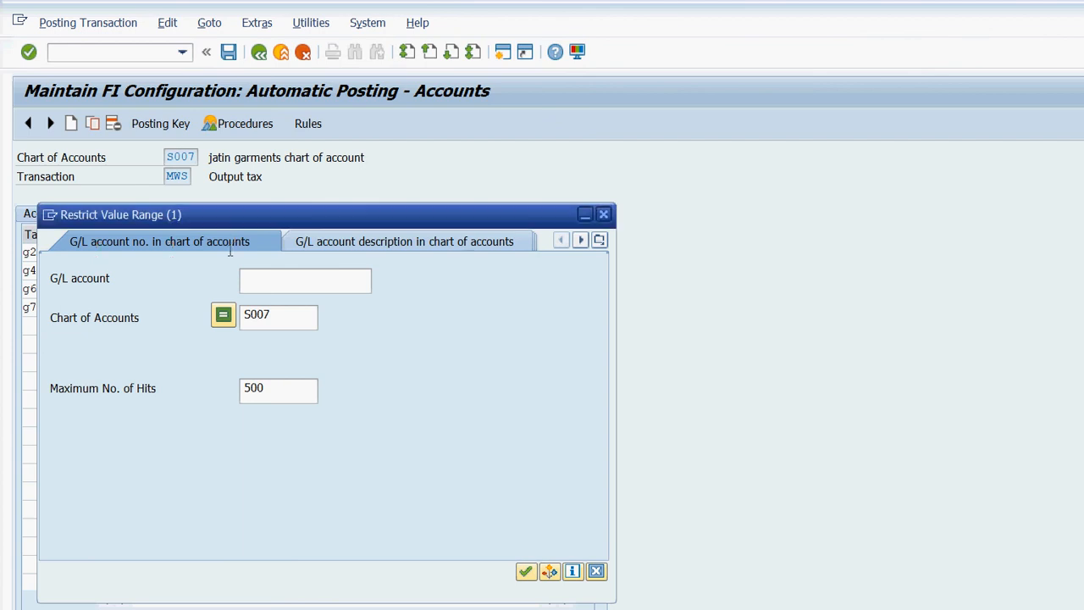
key("Return")
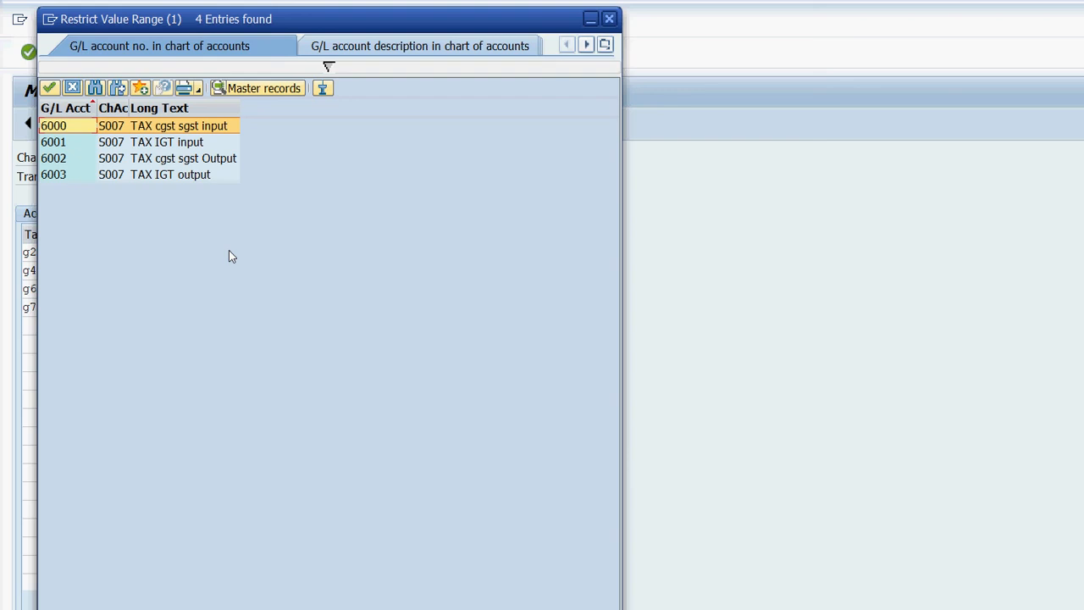
double_click(153, 159)
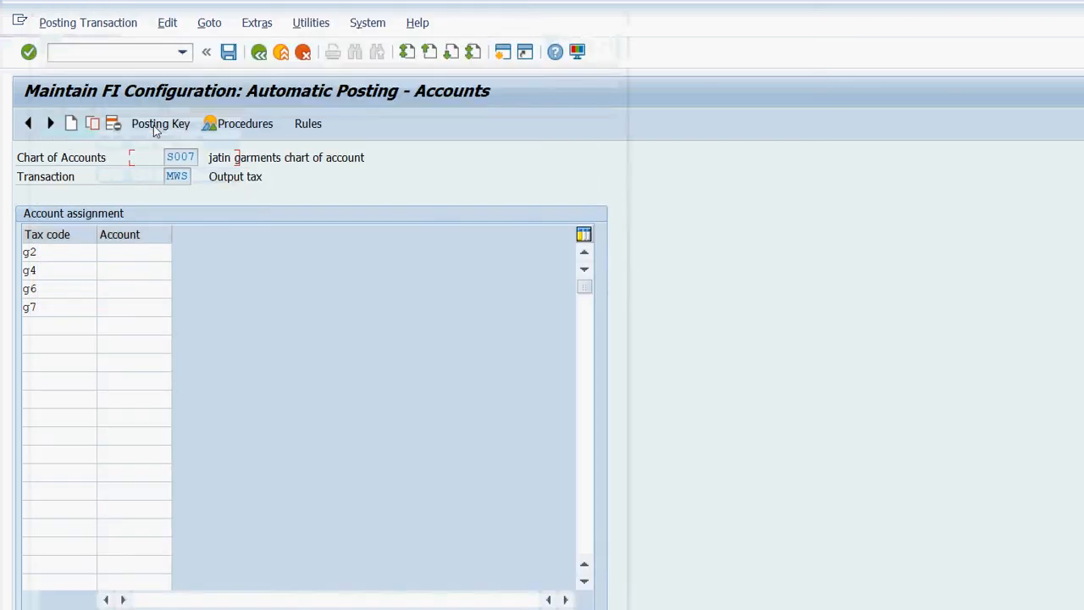
key("Down")
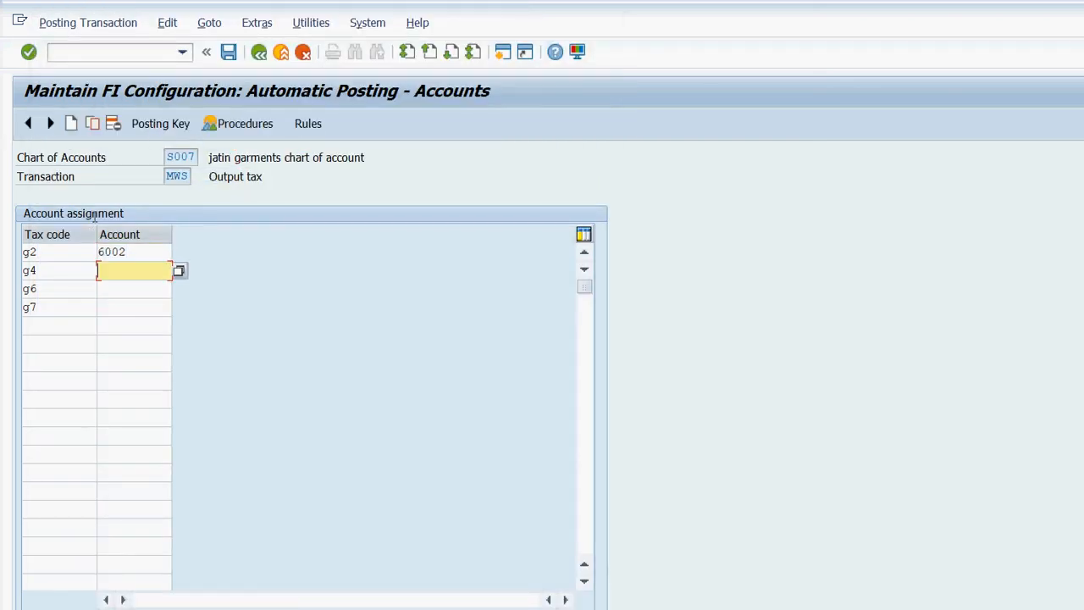
Assign account 6003 to tax code G4, 6002 to G6 and 6003 to G7, saving the output tax assignments under the proposed customizing request.
type("6003")
key("Down")
type("6002")
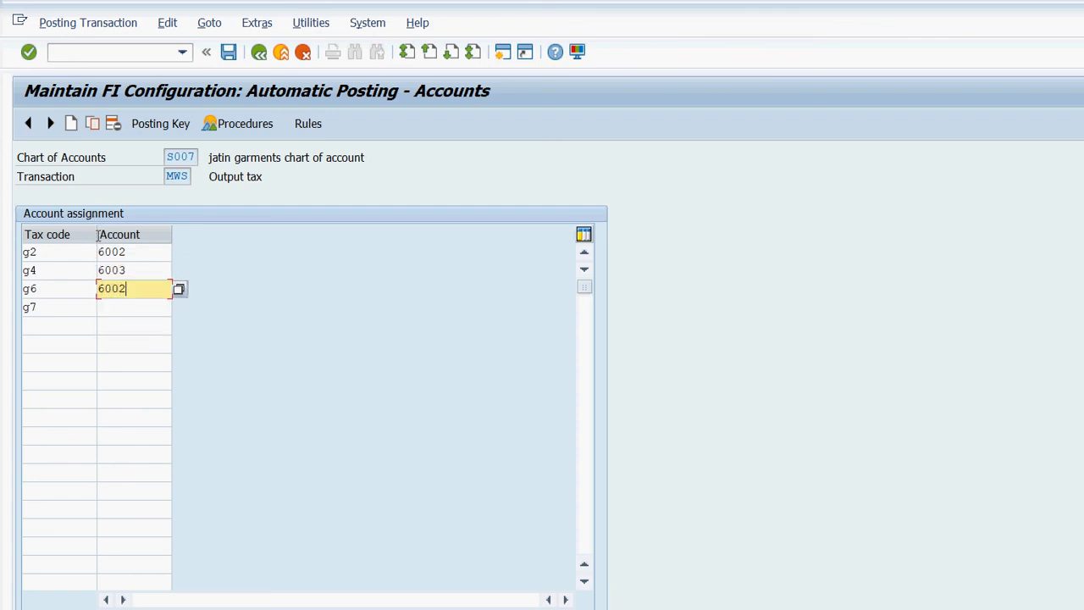
key("Down")
type("6003")
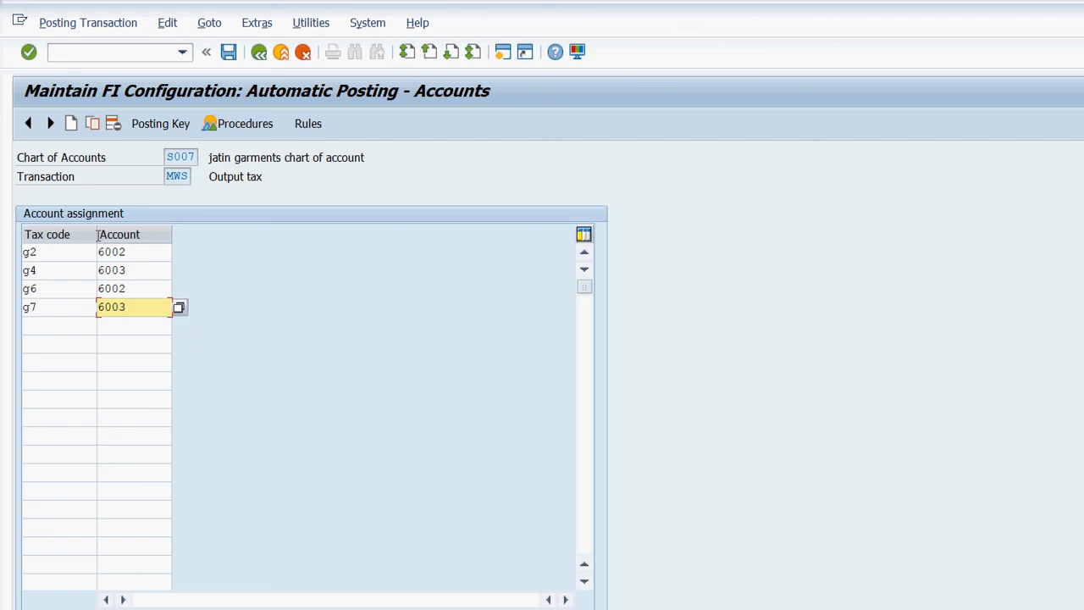
left_click(229, 52)
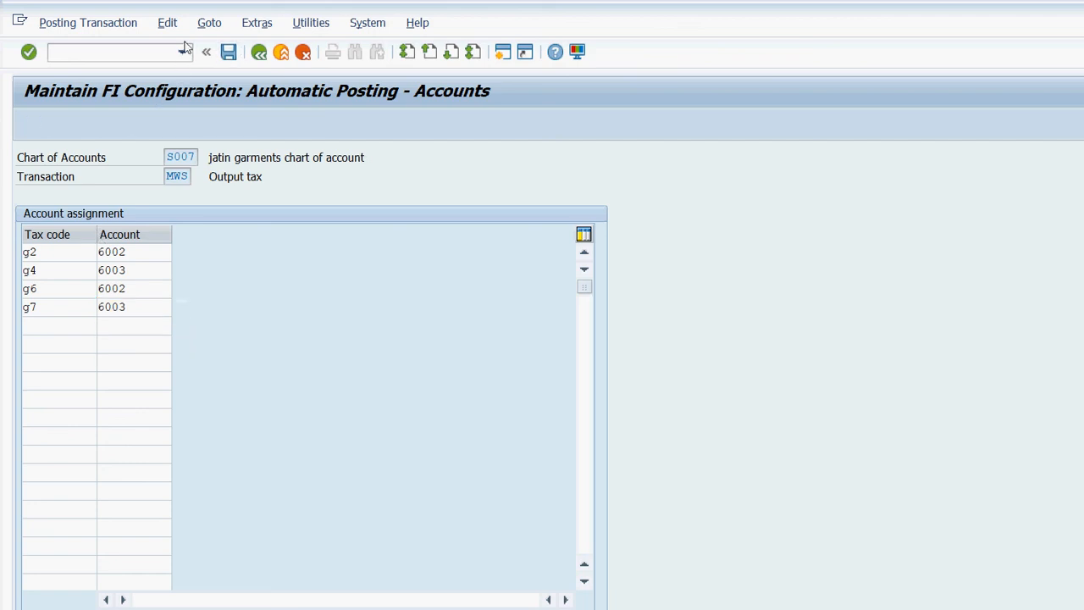
key("Return")
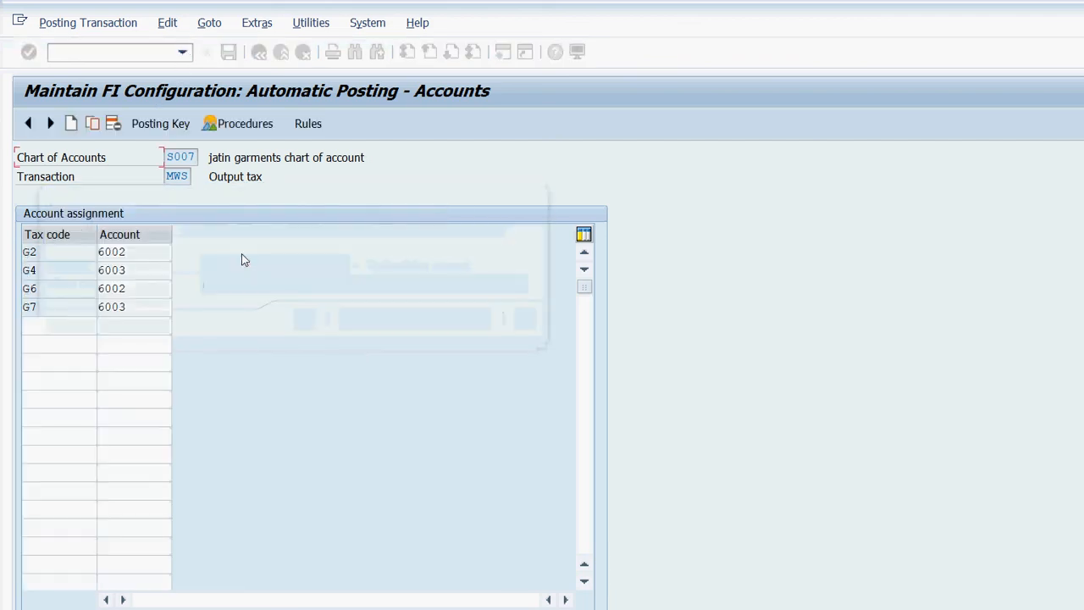
Open incoming invoice entry with transaction /nmiro.
left_click(119, 48)
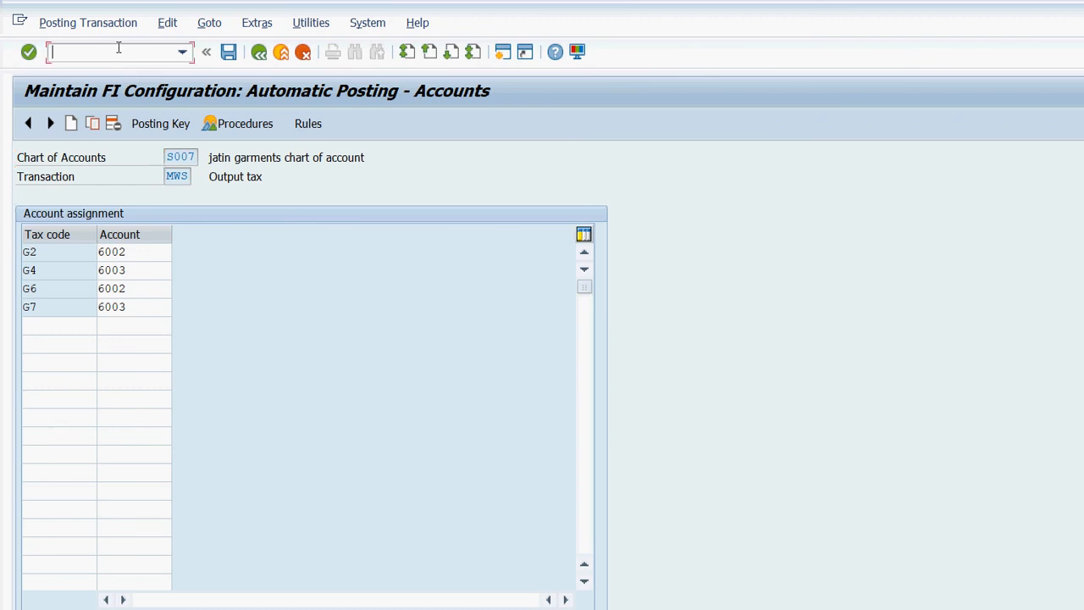
type("/nmd")
key("BackSpace")
type("iro")
key("Return")
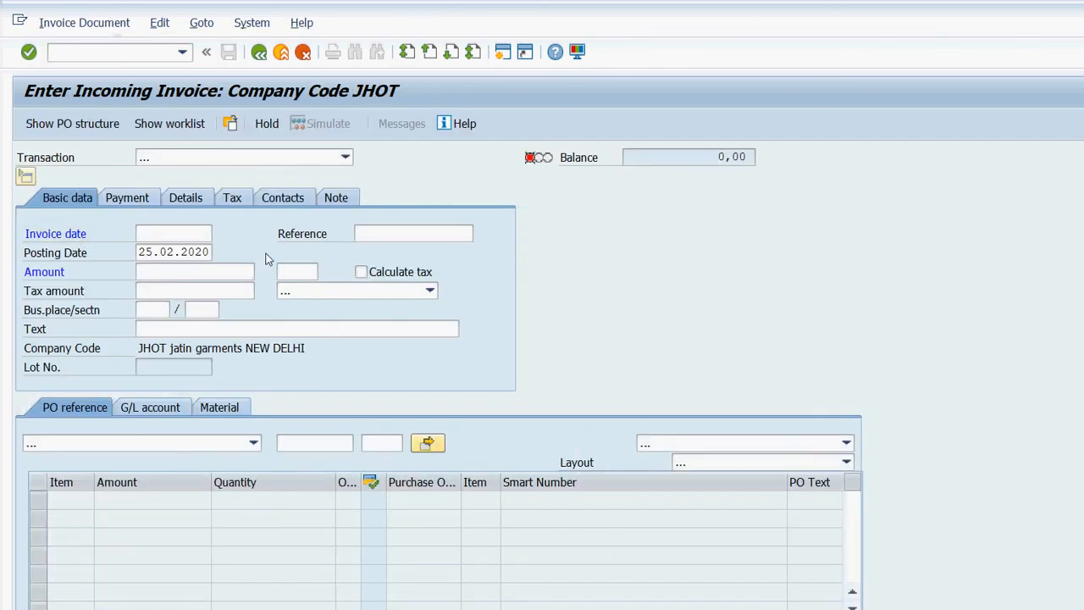
Examine the tax codes offered for the incoming invoice's tax amount, then leave the invoice without choosing one.
left_click(431, 291)
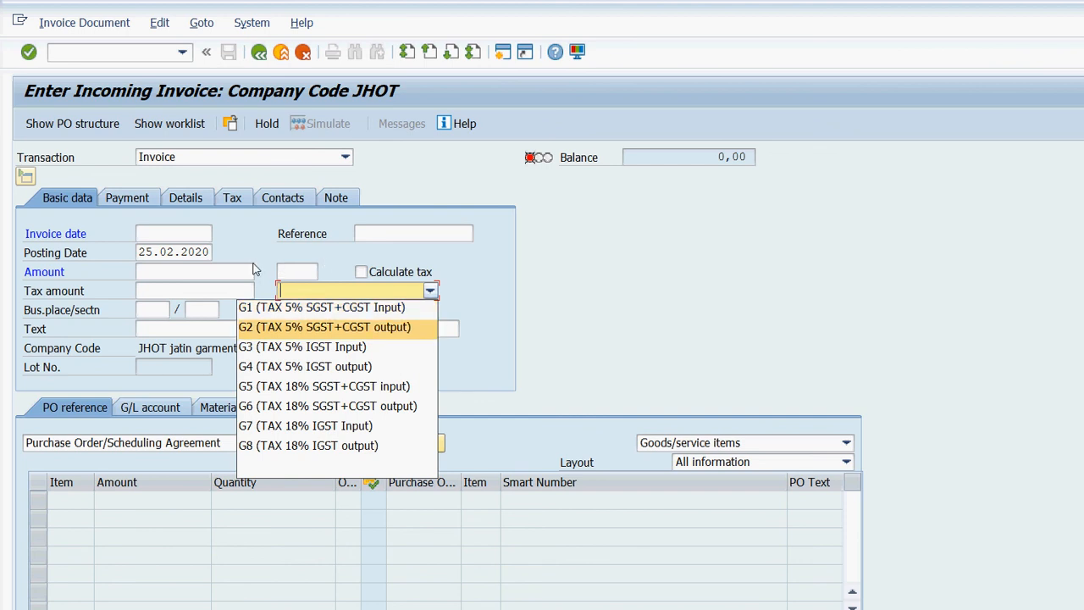
key("Down")
key("Down")
key("Down")
key("Down")
key("Down")
key("Down")
key("Down")
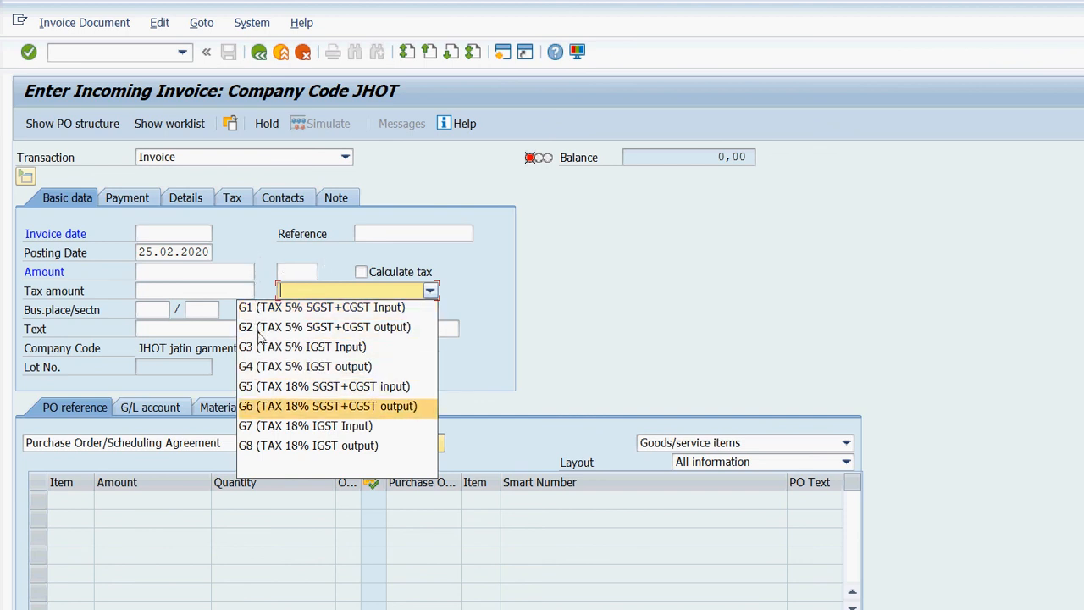
key("Down")
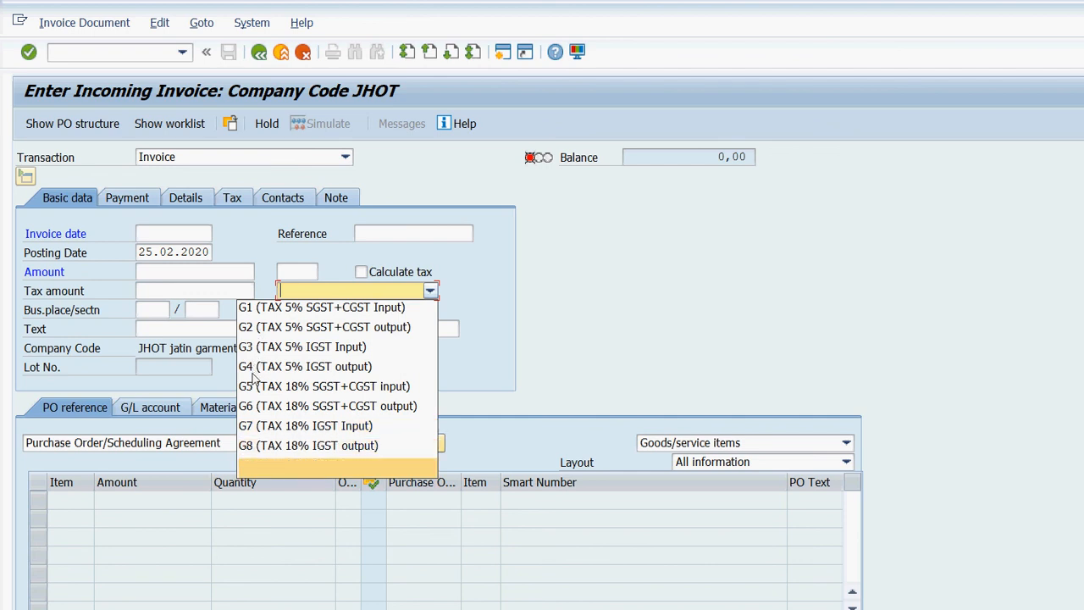
key("Up")
key("Up")
key("Up")
key("Up")
key("Up")
key("Up")
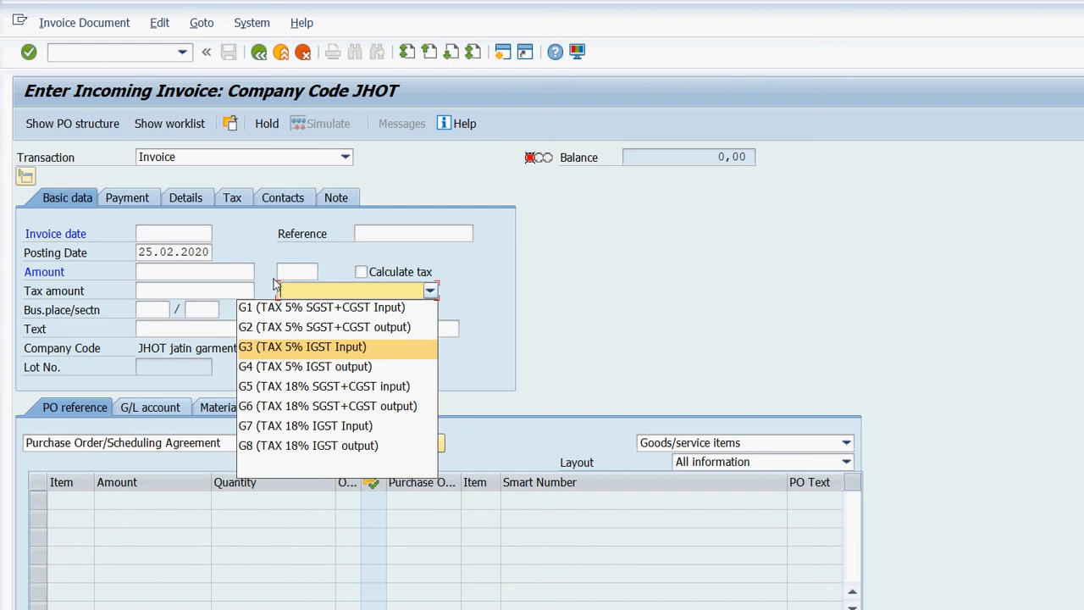
key("Down")
key("Up")
key("Up")
key("Up")
key("Down")
key("Down")
key("Down")
key("Down")
key("Down")
key("Down")
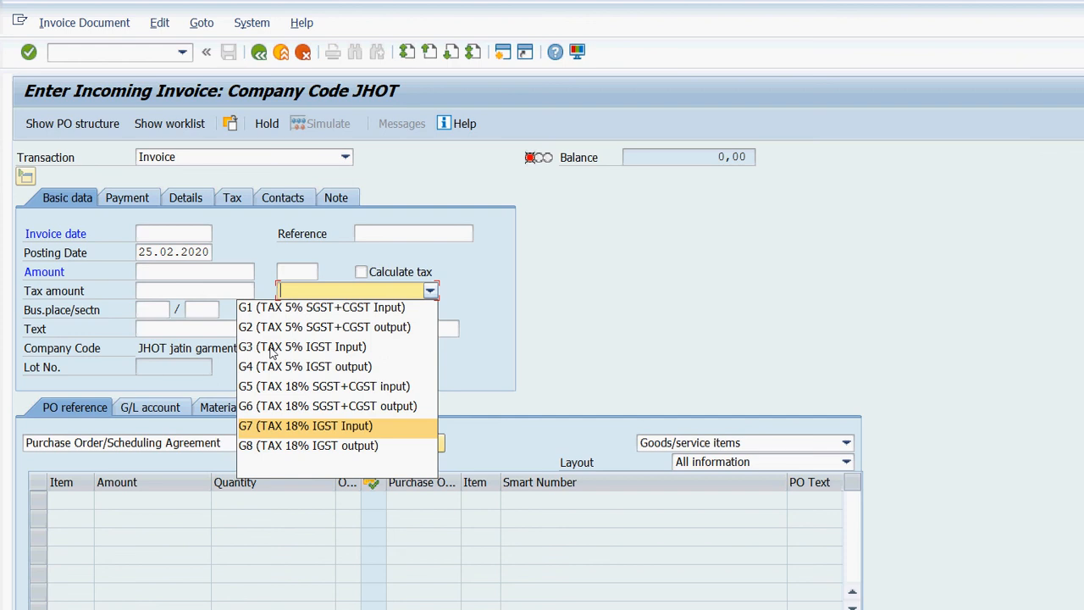
left_click(518, 274)
left_click(259, 52)
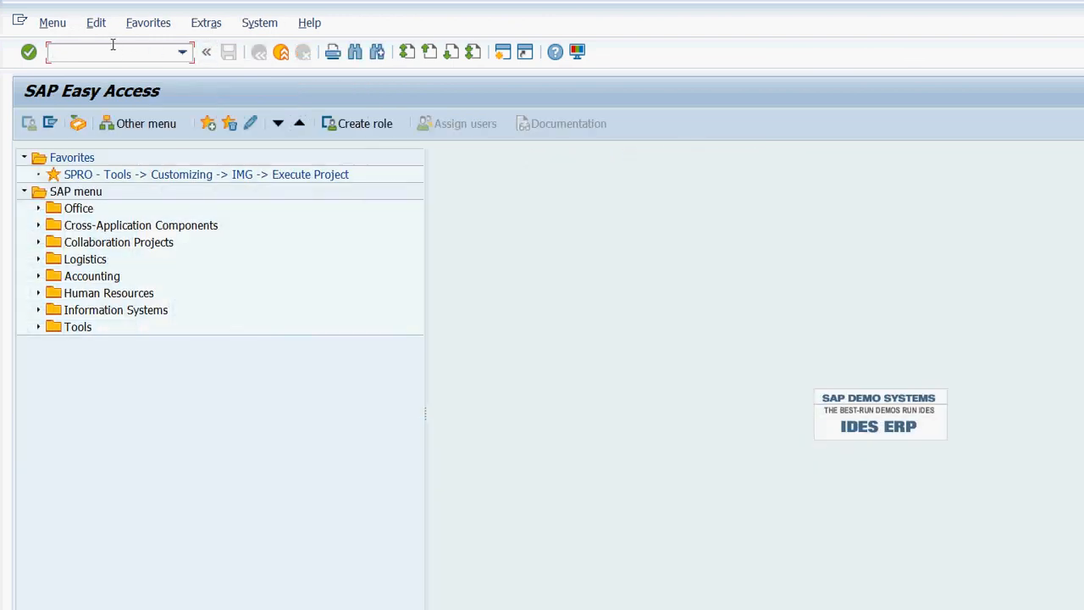
Open the SAP Reference IMG through transaction spro and expand Financial Accounting Global Settings (New) down to the withholding tax Basic Settings.
type("spro")
key("Return")
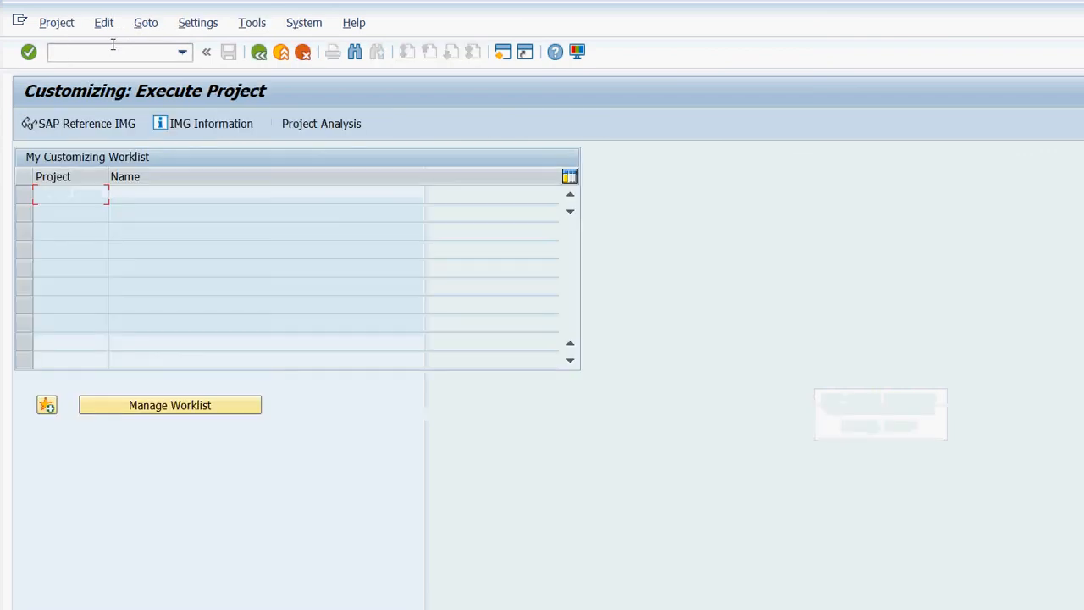
left_click(65, 106)
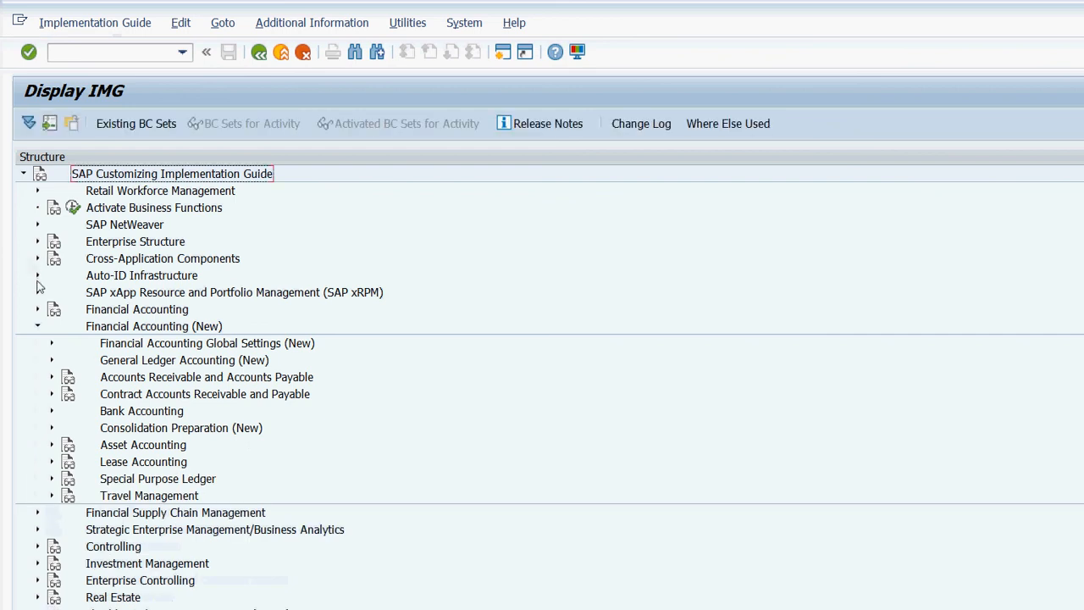
left_click(52, 343)
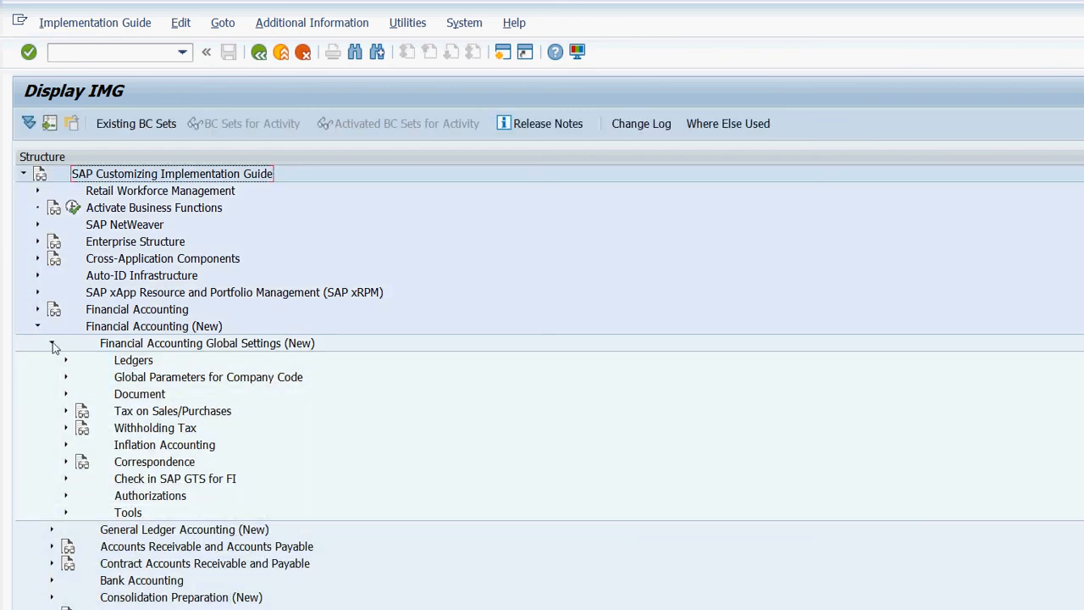
left_click(66, 427)
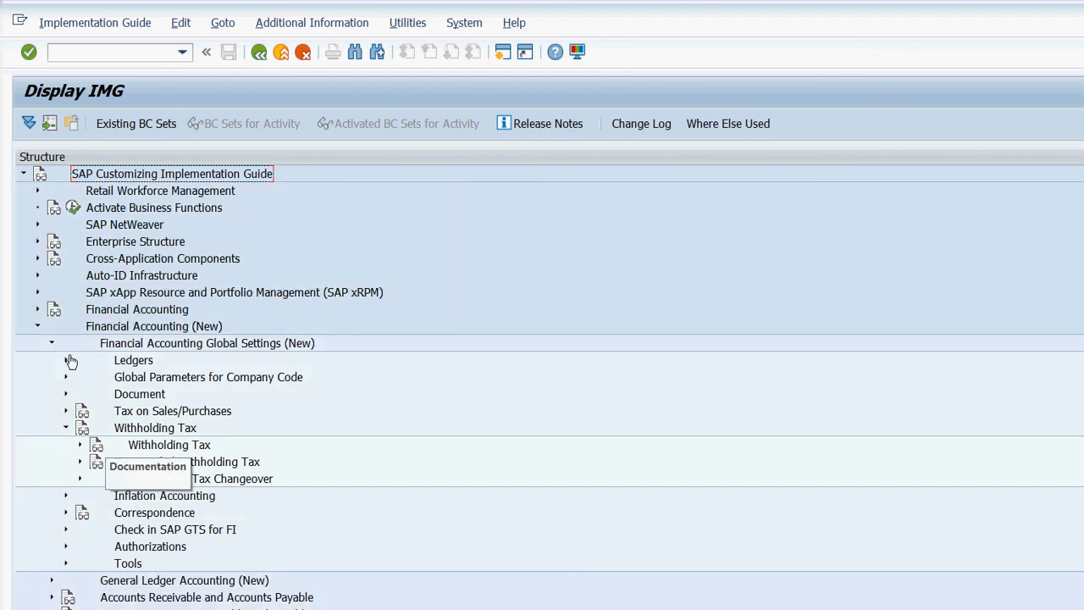
left_click(80, 445)
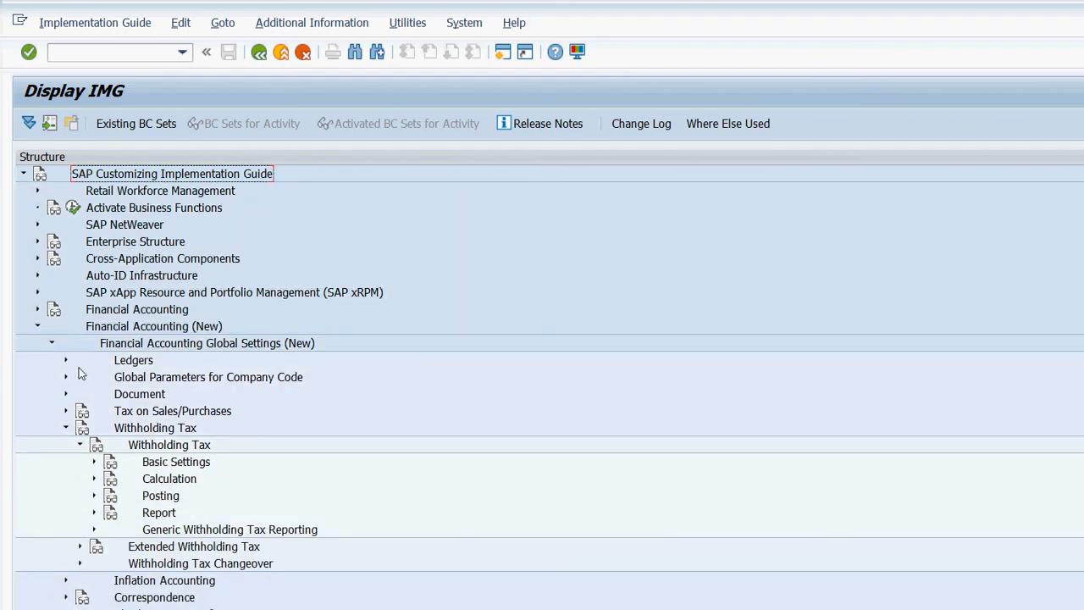
left_click(94, 462)
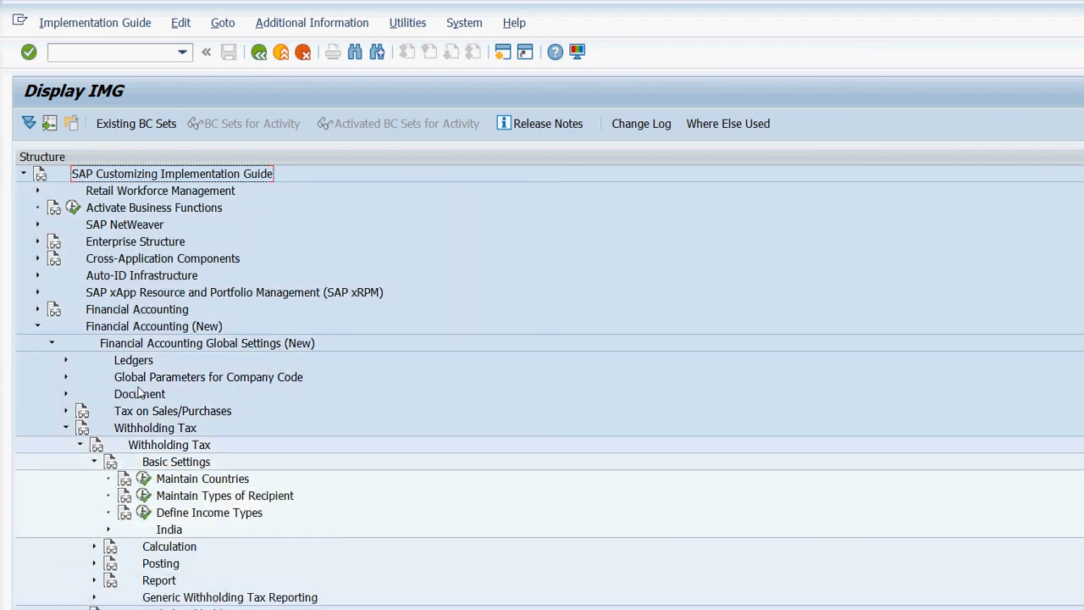
Go through the withholding tax Basic Settings activities, expand India and select TDS Section Maintenance.
left_click(161, 480)
key("Down")
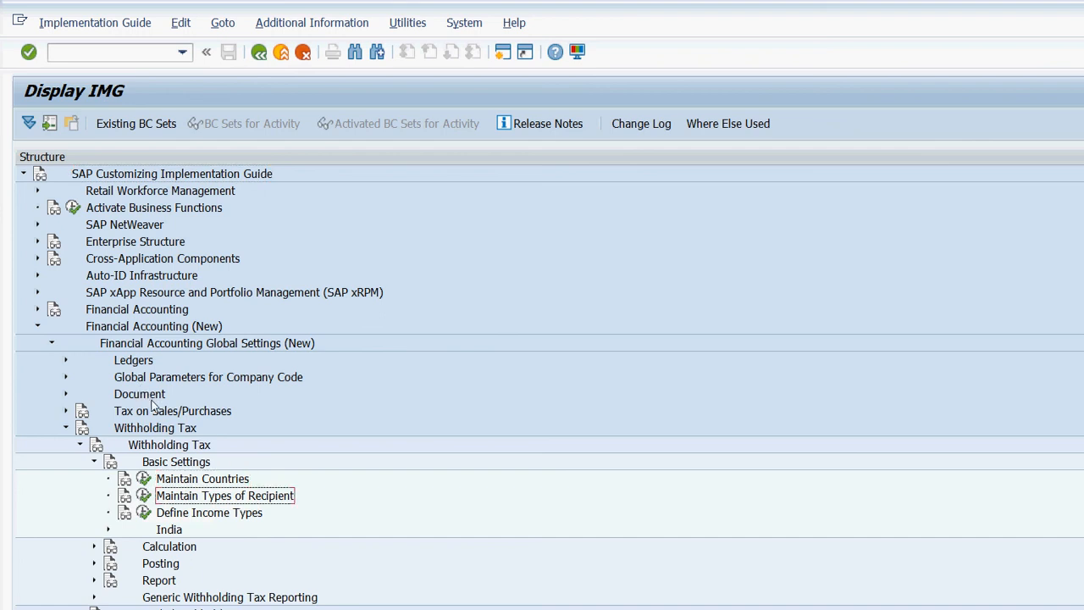
key("Down")
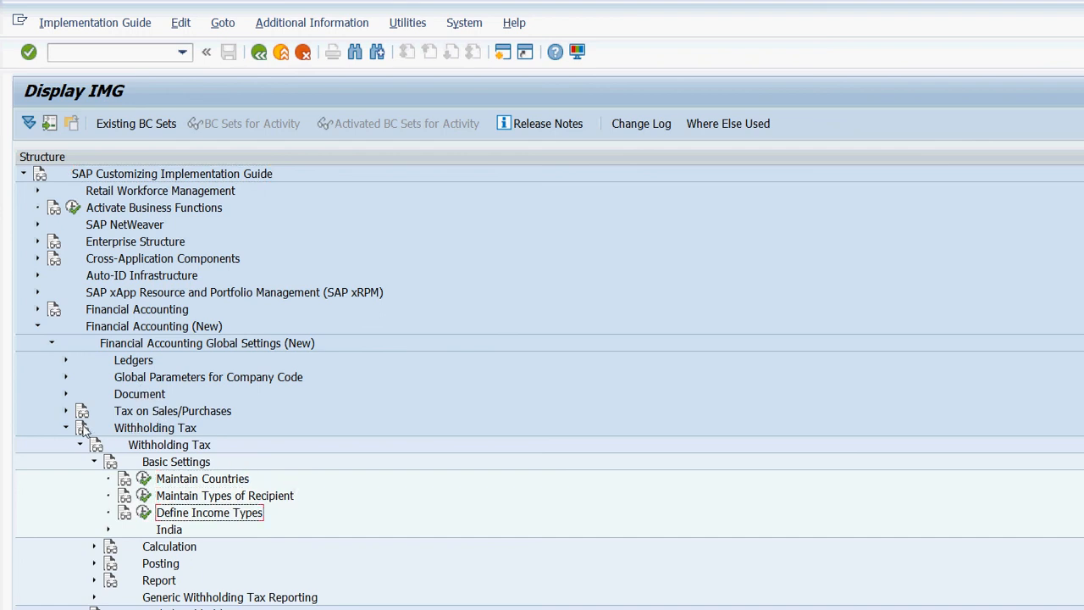
left_click(108, 529)
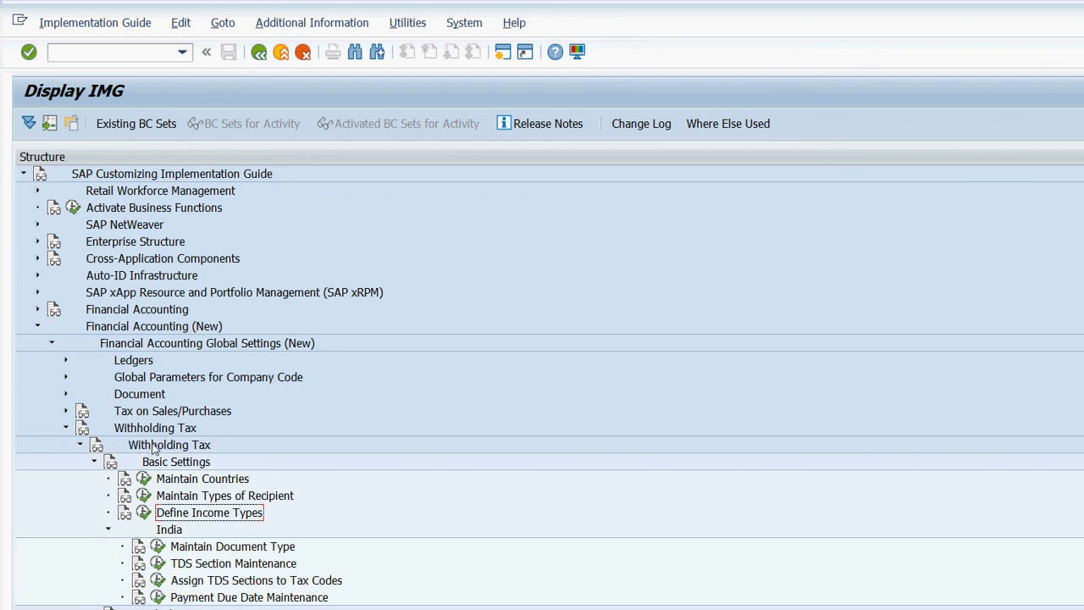
left_click(180, 563)
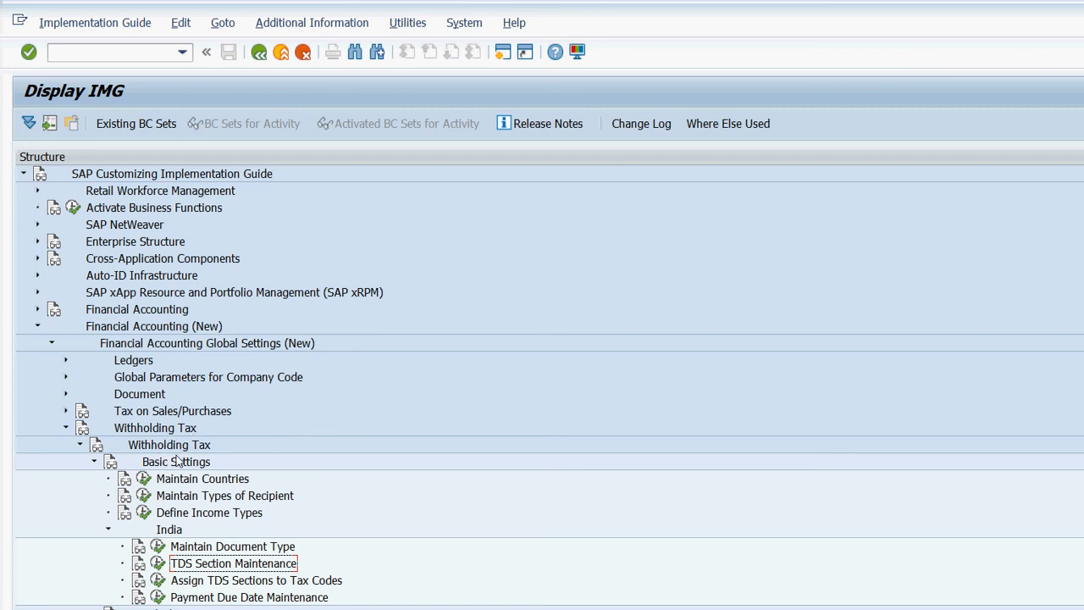
Open Maintain Document Type for India and look through the company codes in the remittance challan view.
left_click(159, 546)
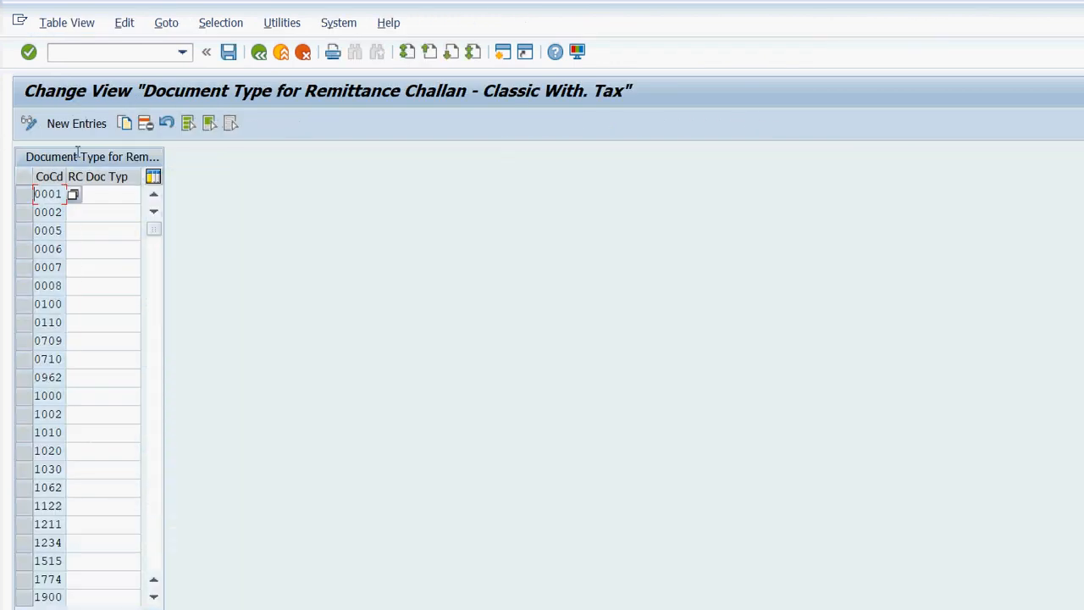
key("Tab")
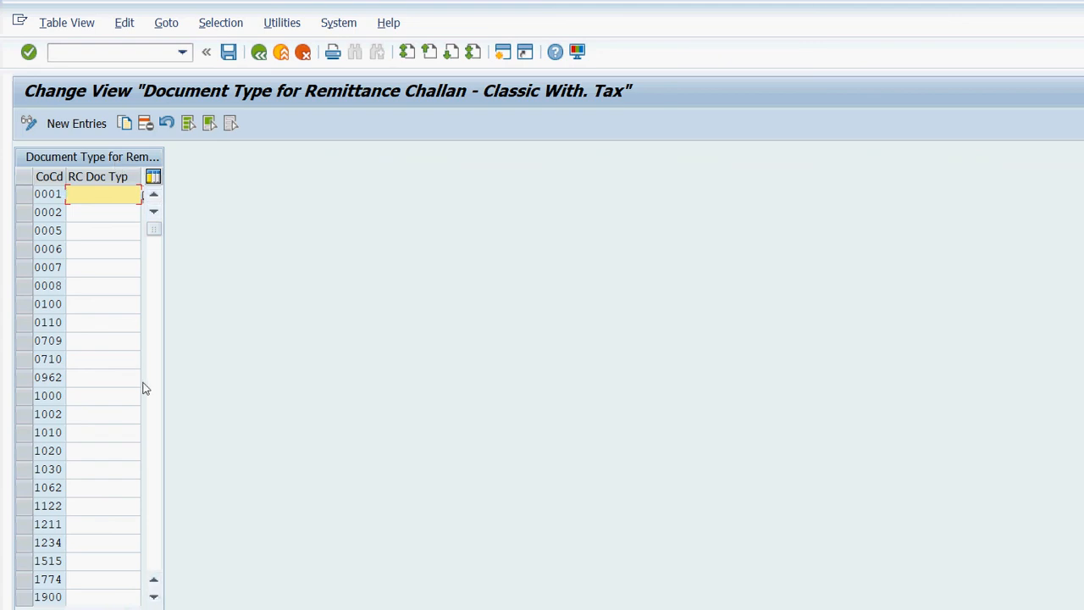
scroll(125, 380, "down", 3)
scroll(126, 386, "down", 20)
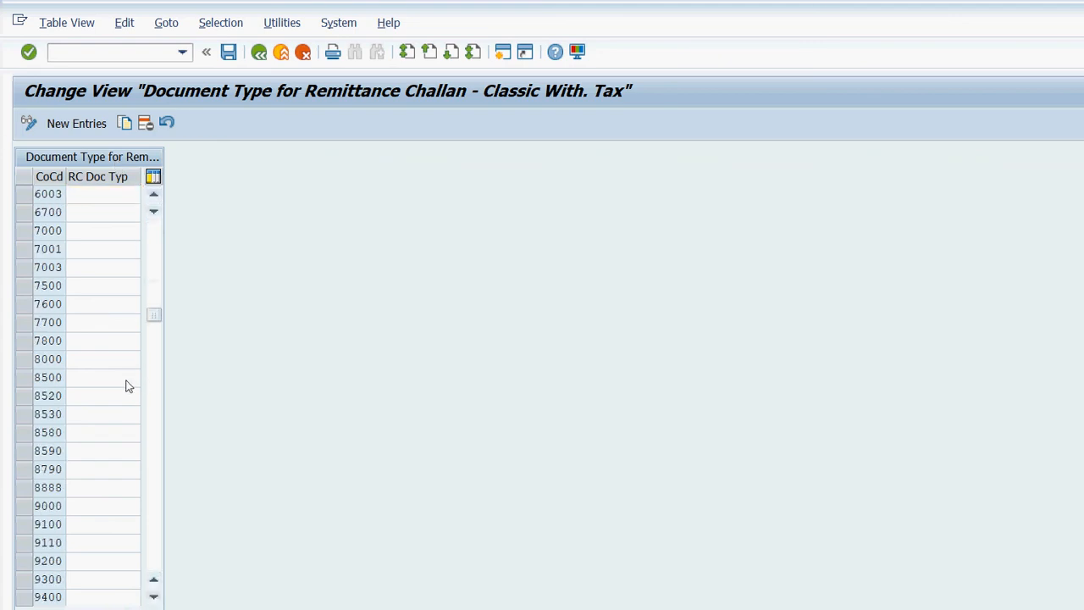
scroll(125, 390, "down", 15)
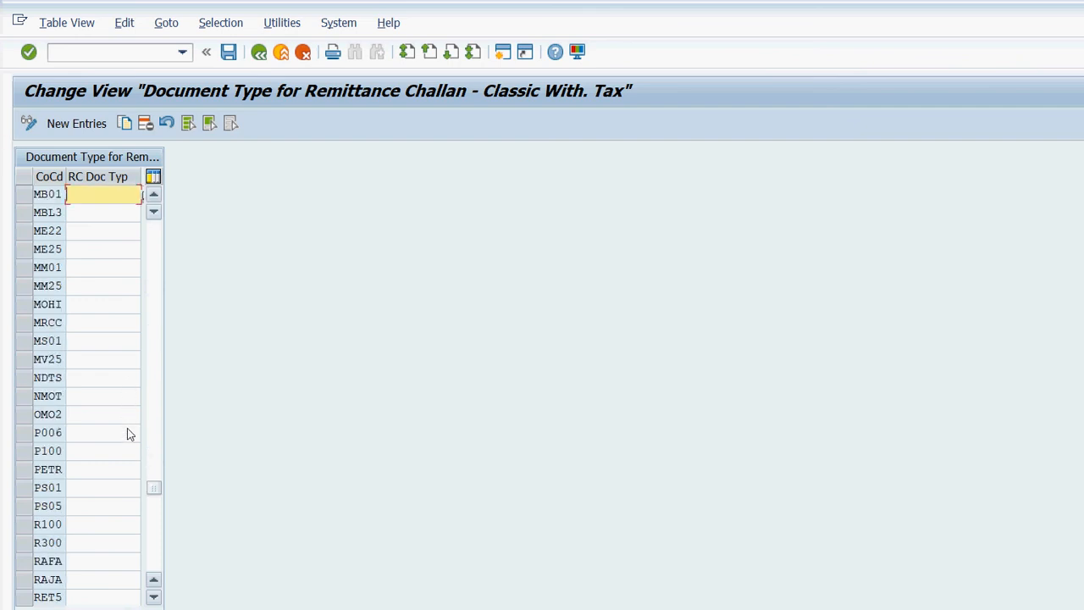
scroll(124, 438, "down", 8)
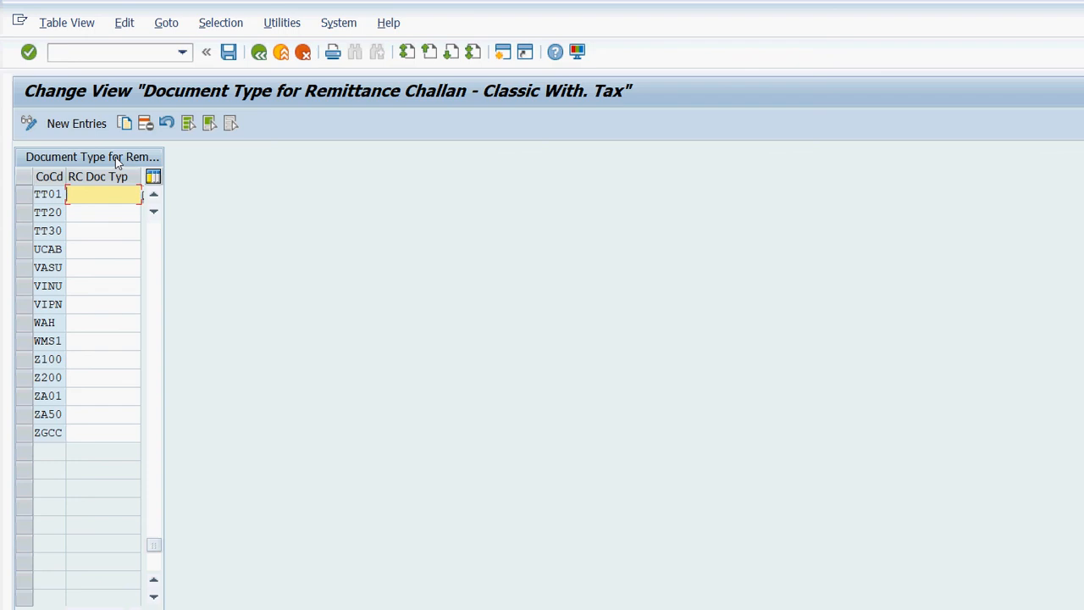
Clear the open SAP windows, including SAP Logon, from the screen to show the Windows desktop.
left_click(1014, 13)
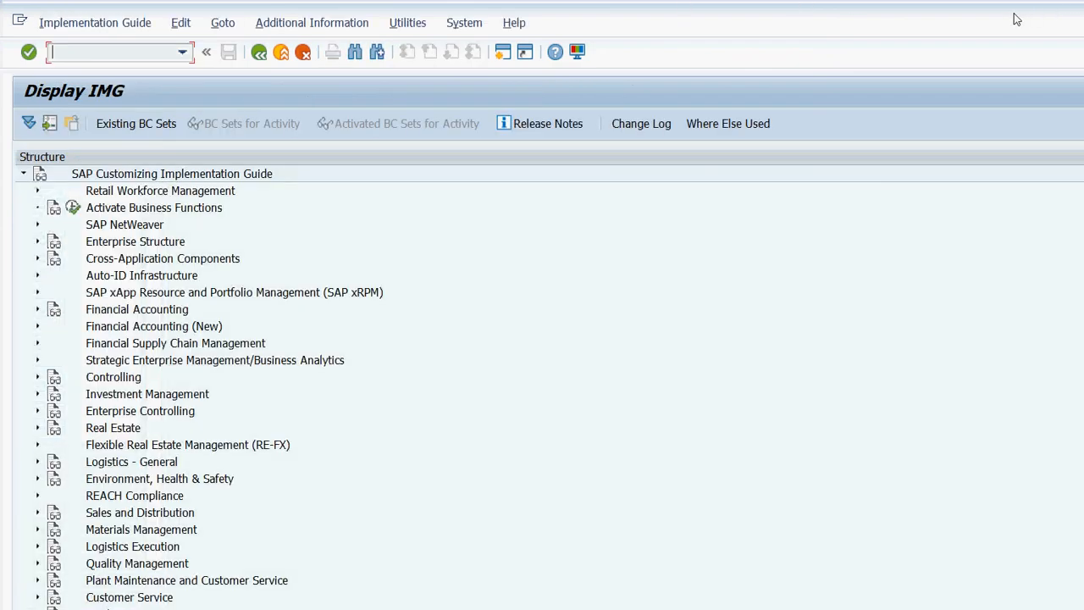
left_click(1017, 17)
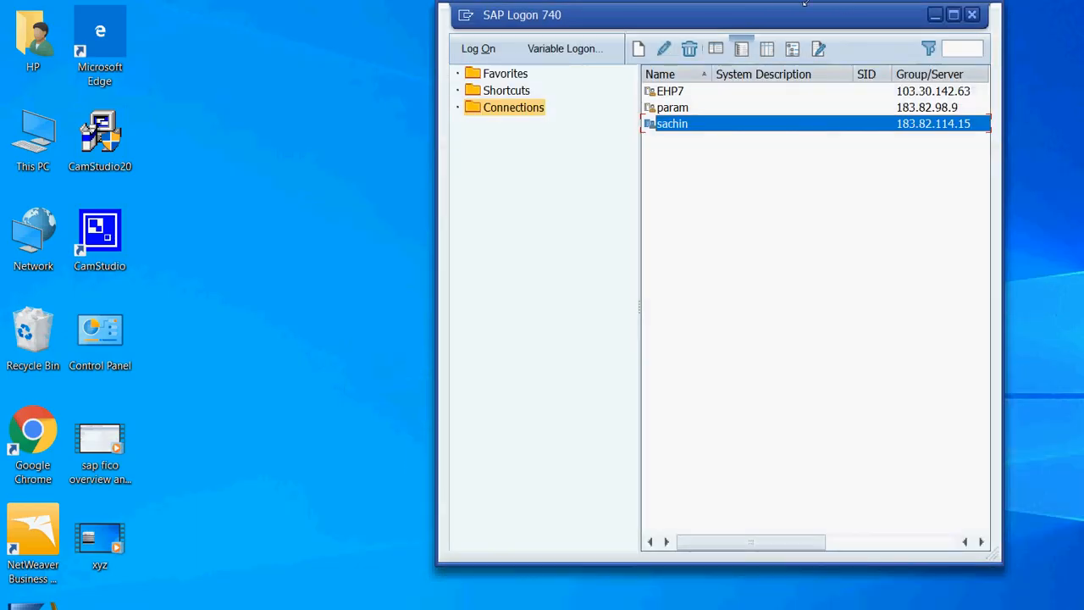
key("super+d")
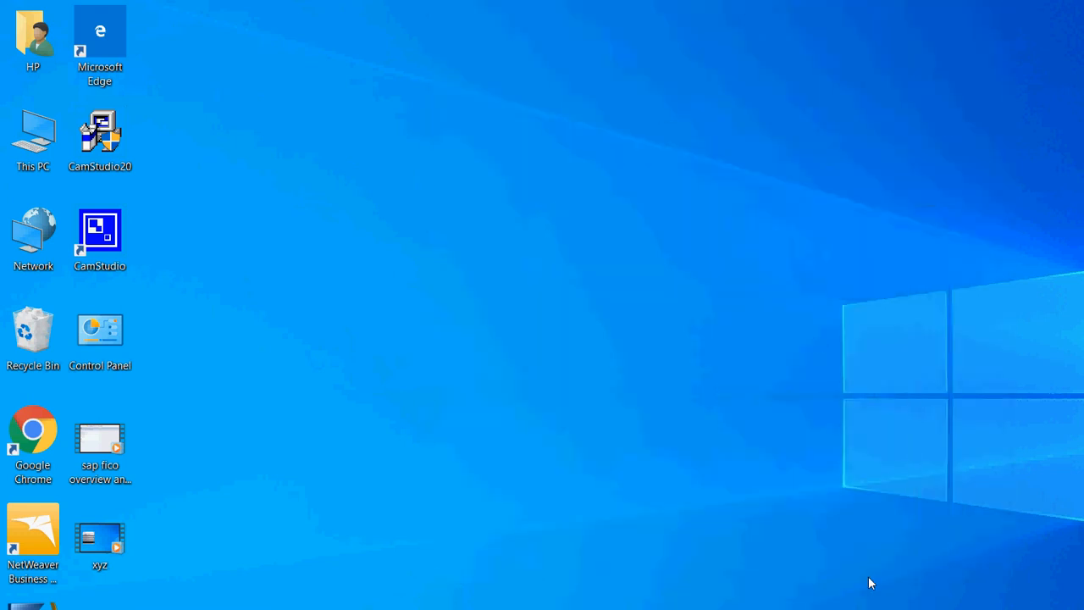